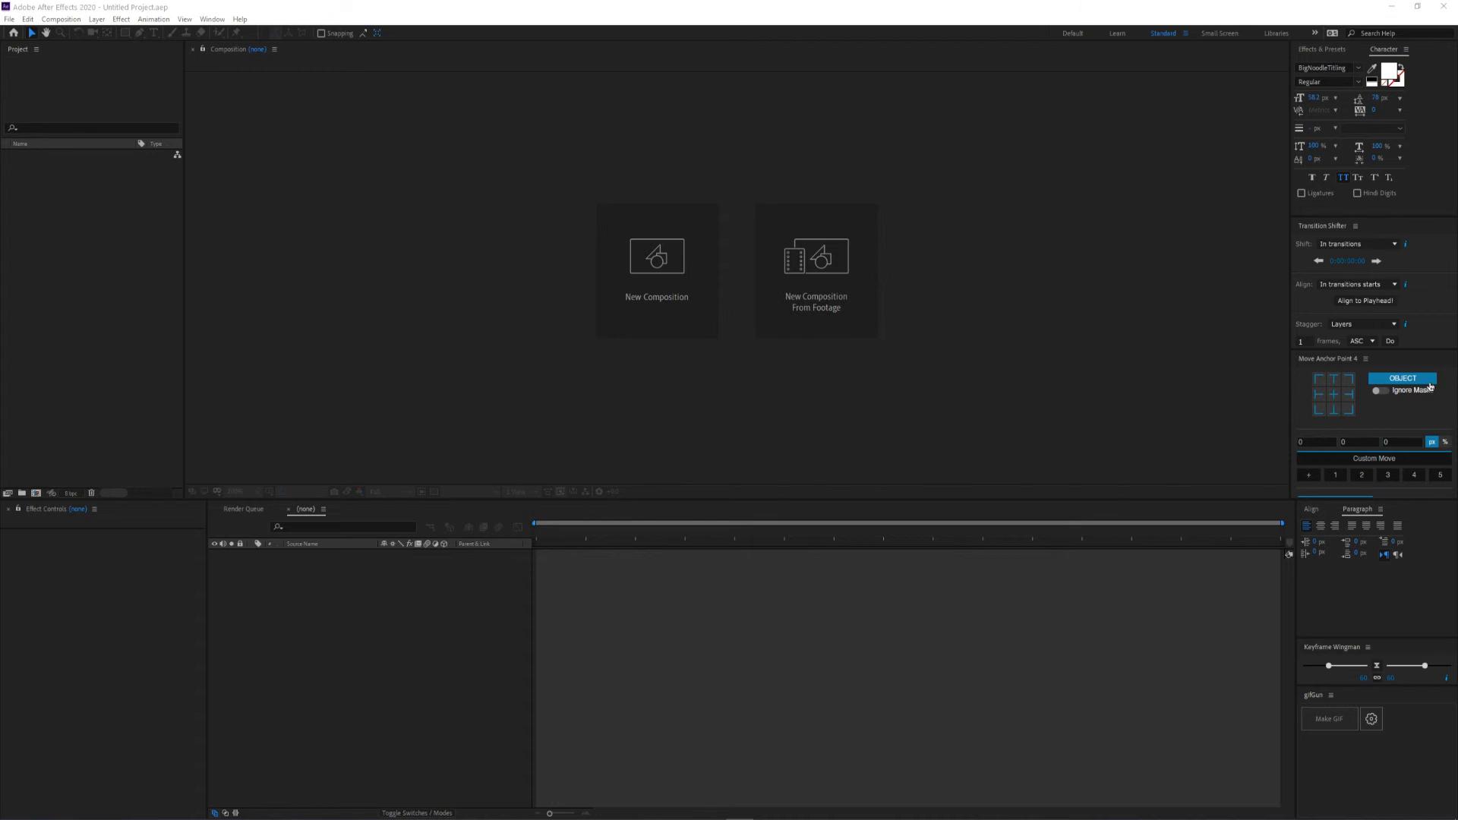
# Create a new composition with the HDTV 1080 29.97 preset and a 10-second duration
pyautogui.click(160, 247)
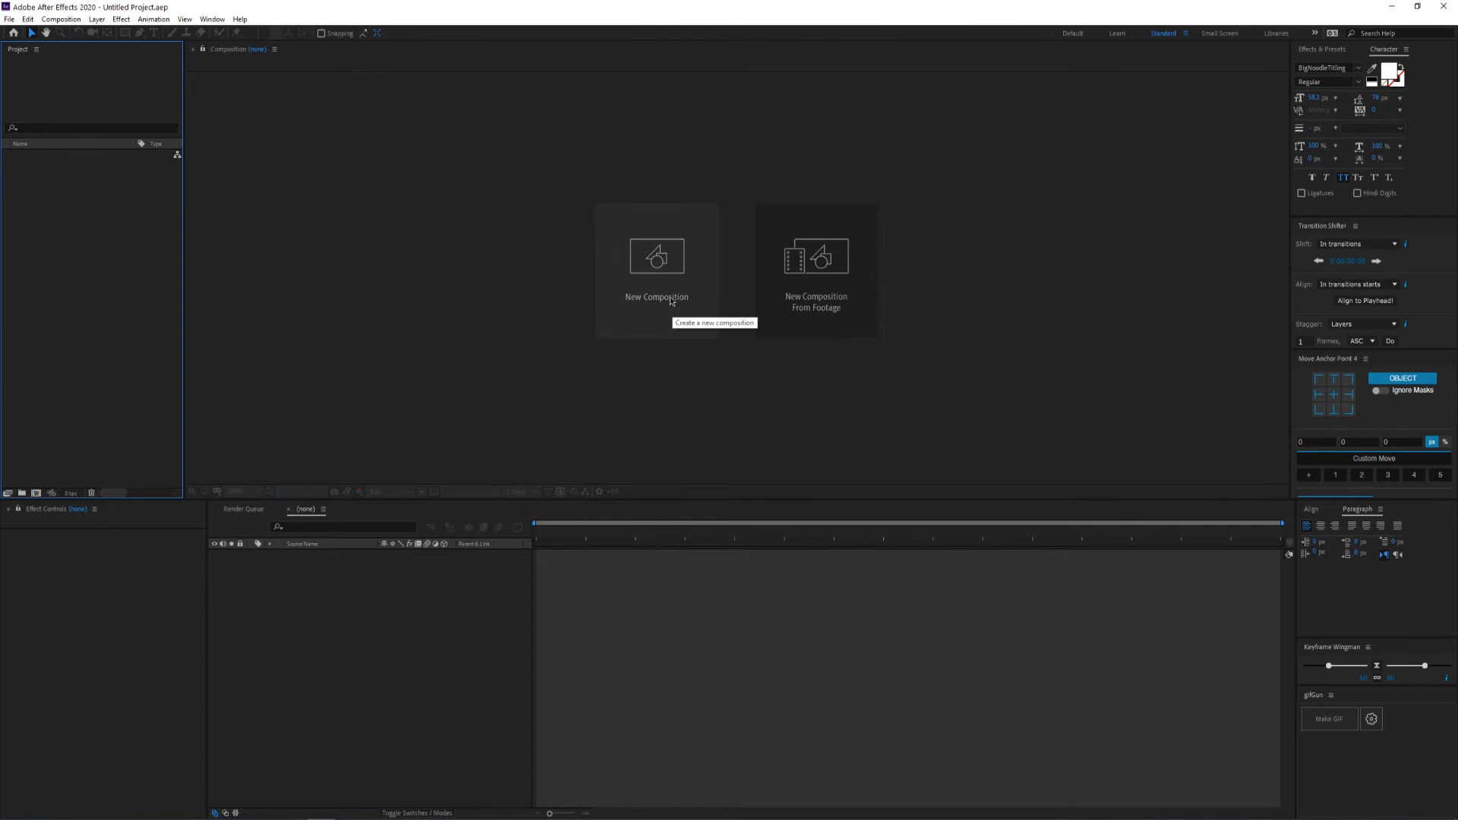
pyautogui.click(626, 322)
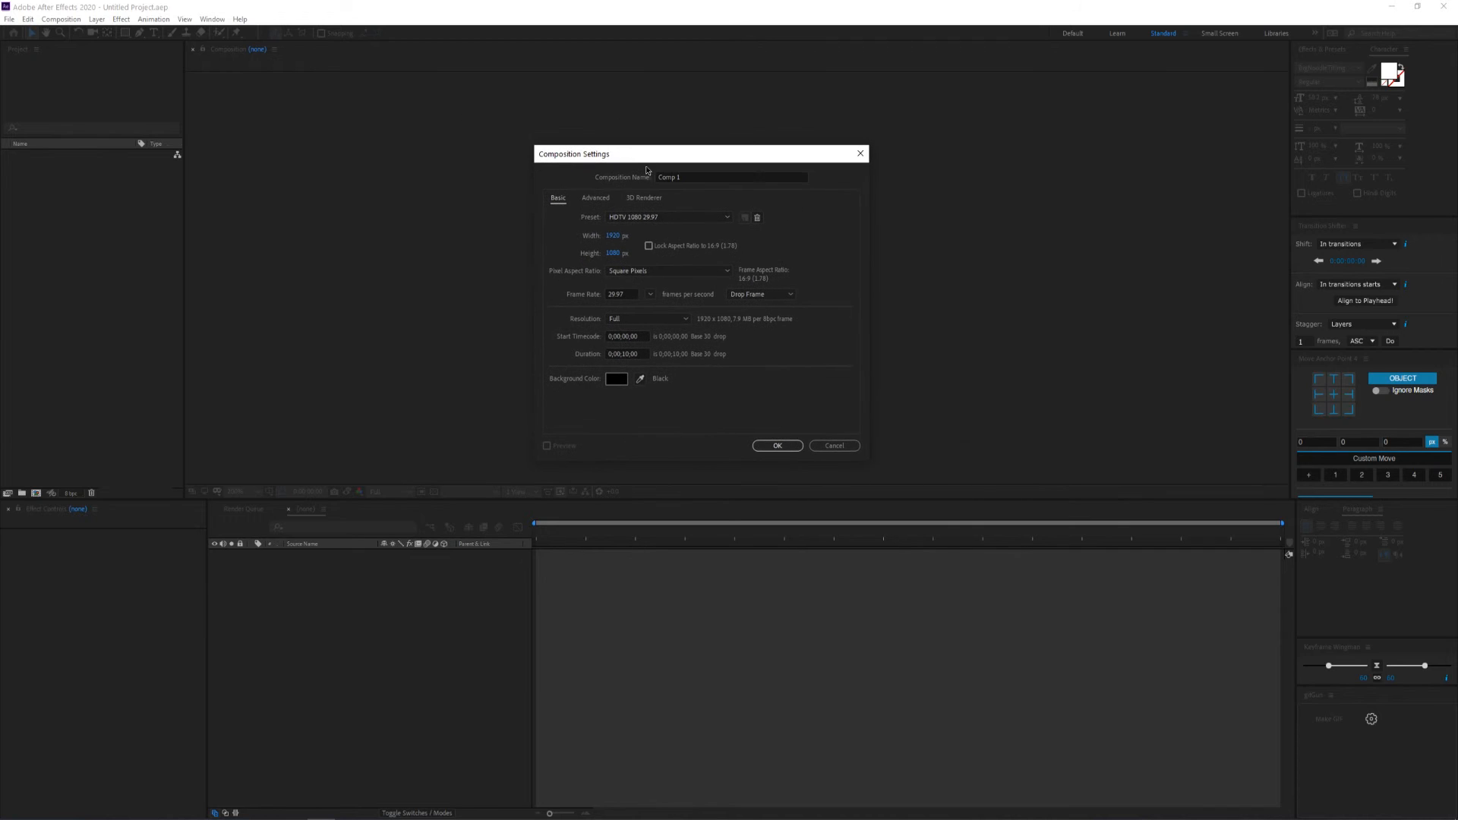
pyautogui.click(777, 445)
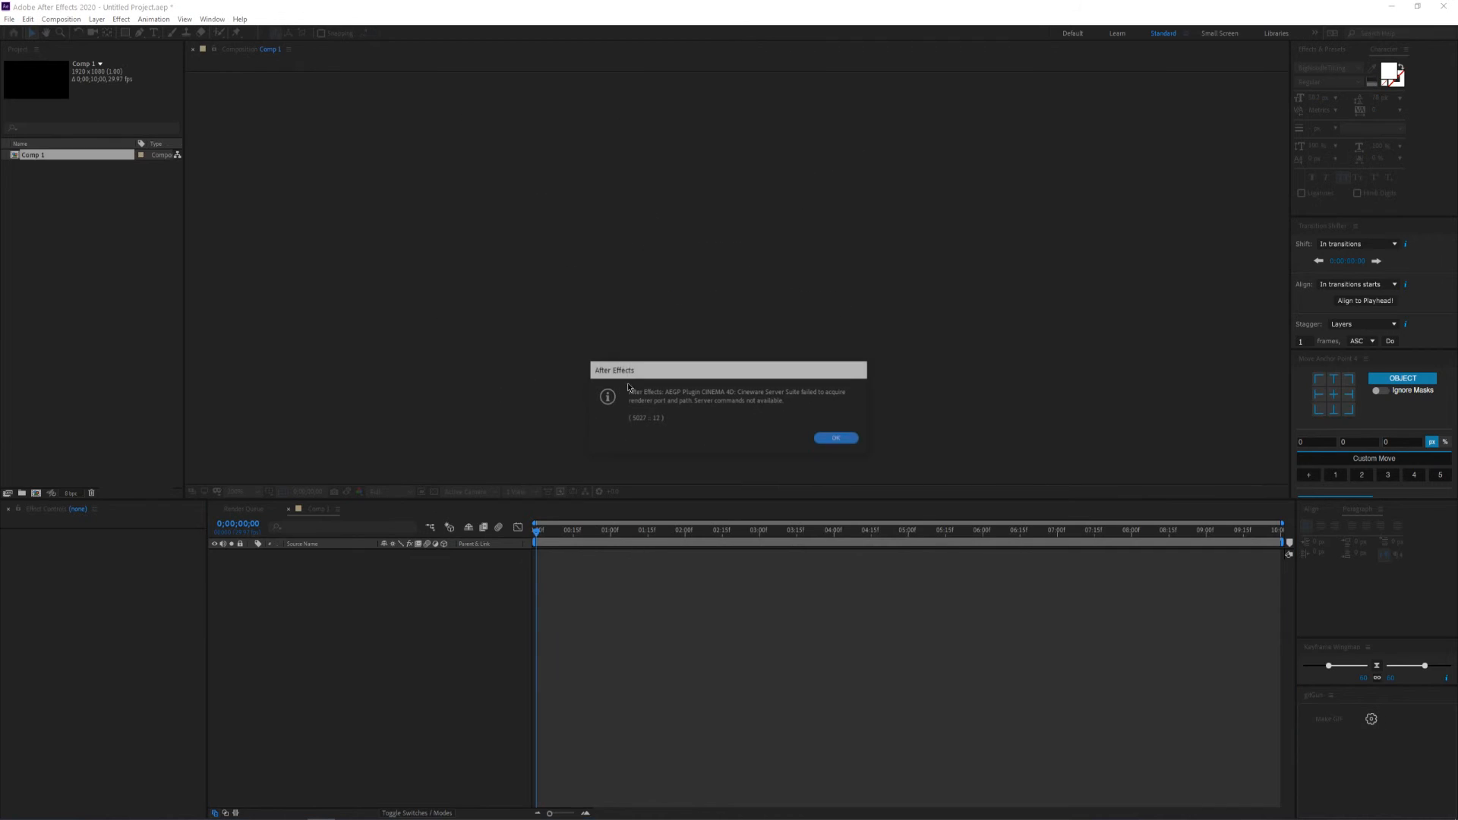
pyautogui.click(839, 440)
pyautogui.click(236, 491)
pyautogui.click(246, 680)
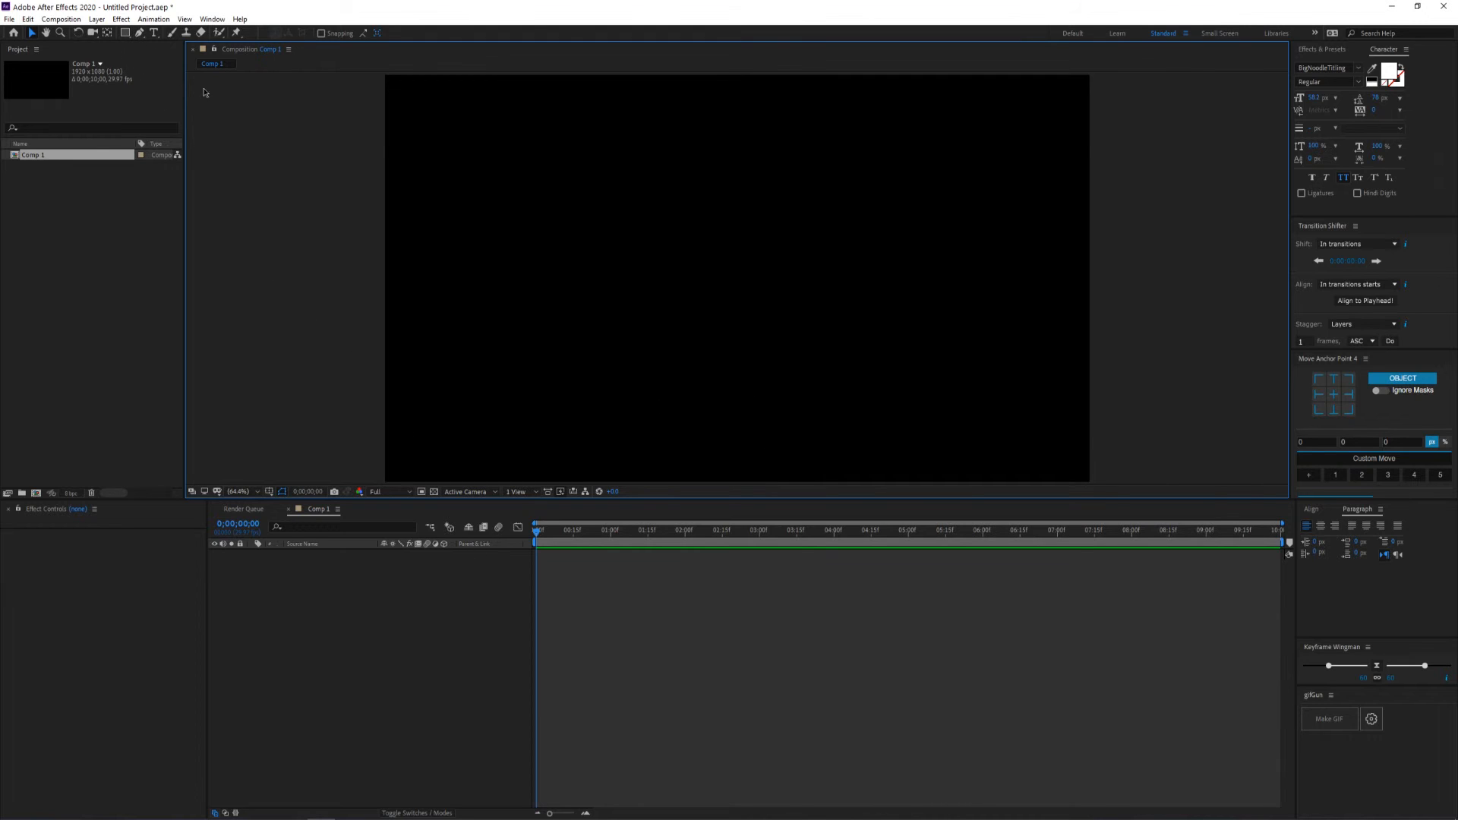
# Draw a circle with the Ellipse Tool in the upper-left part of the composition and fill it with FFFFFF
pyautogui.moveTo(126, 32); pyautogui.dragTo(169, 58)
pyautogui.moveTo(568, 174); pyautogui.dragTo(665, 272)
pyautogui.press('v')
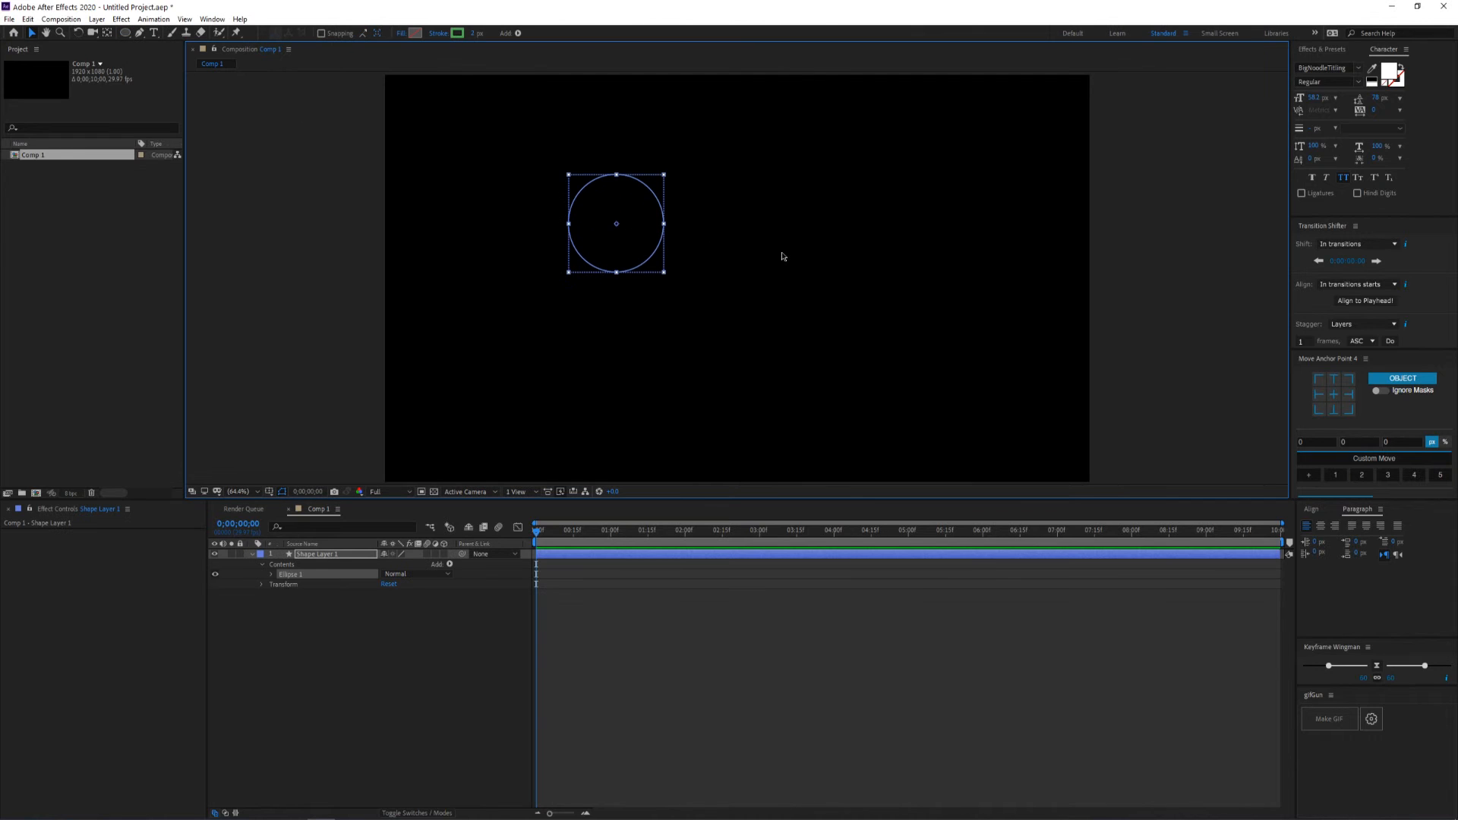
pyautogui.click(415, 33)
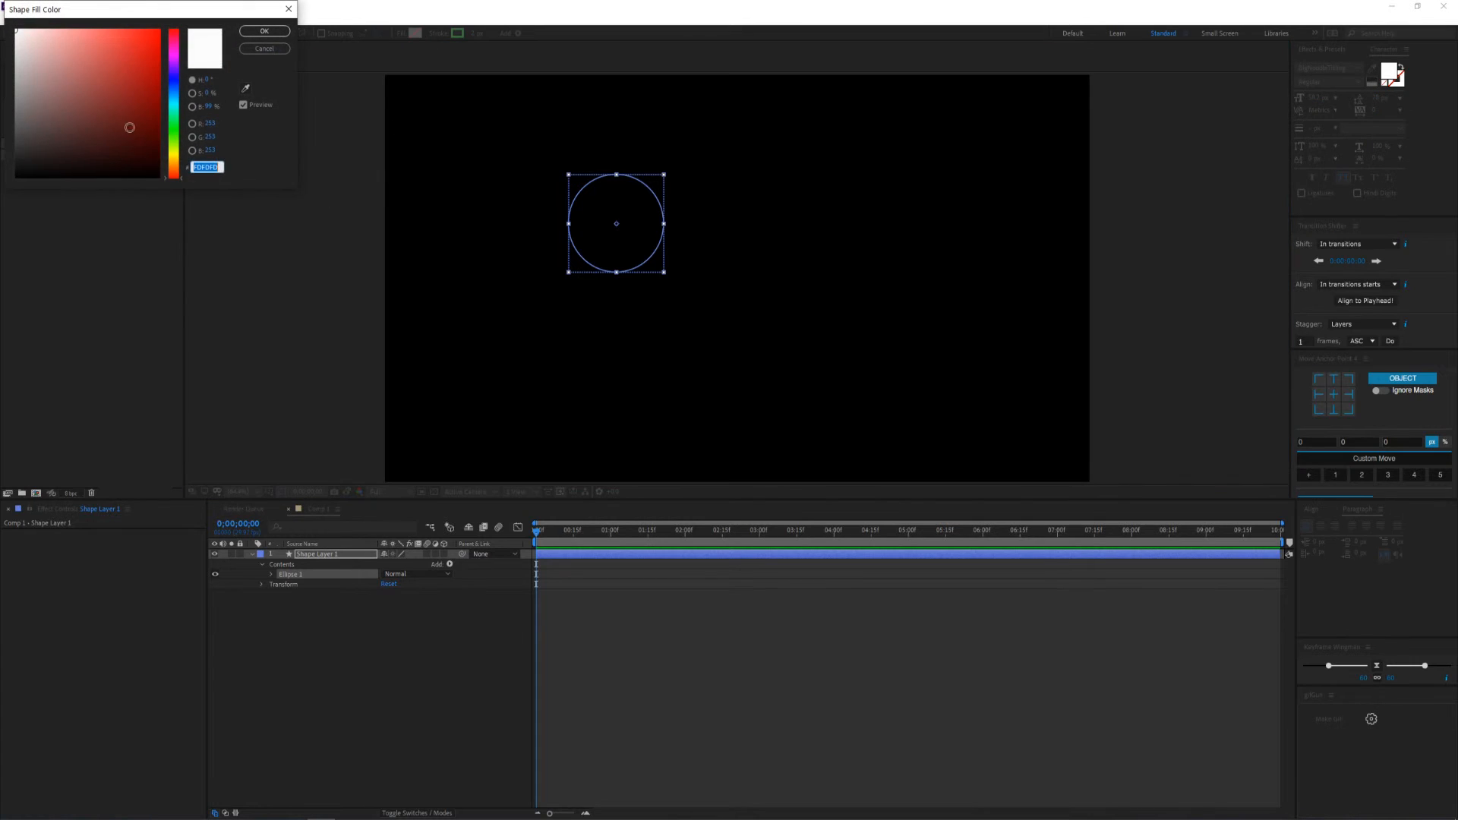
pyautogui.write('FFFFFF')
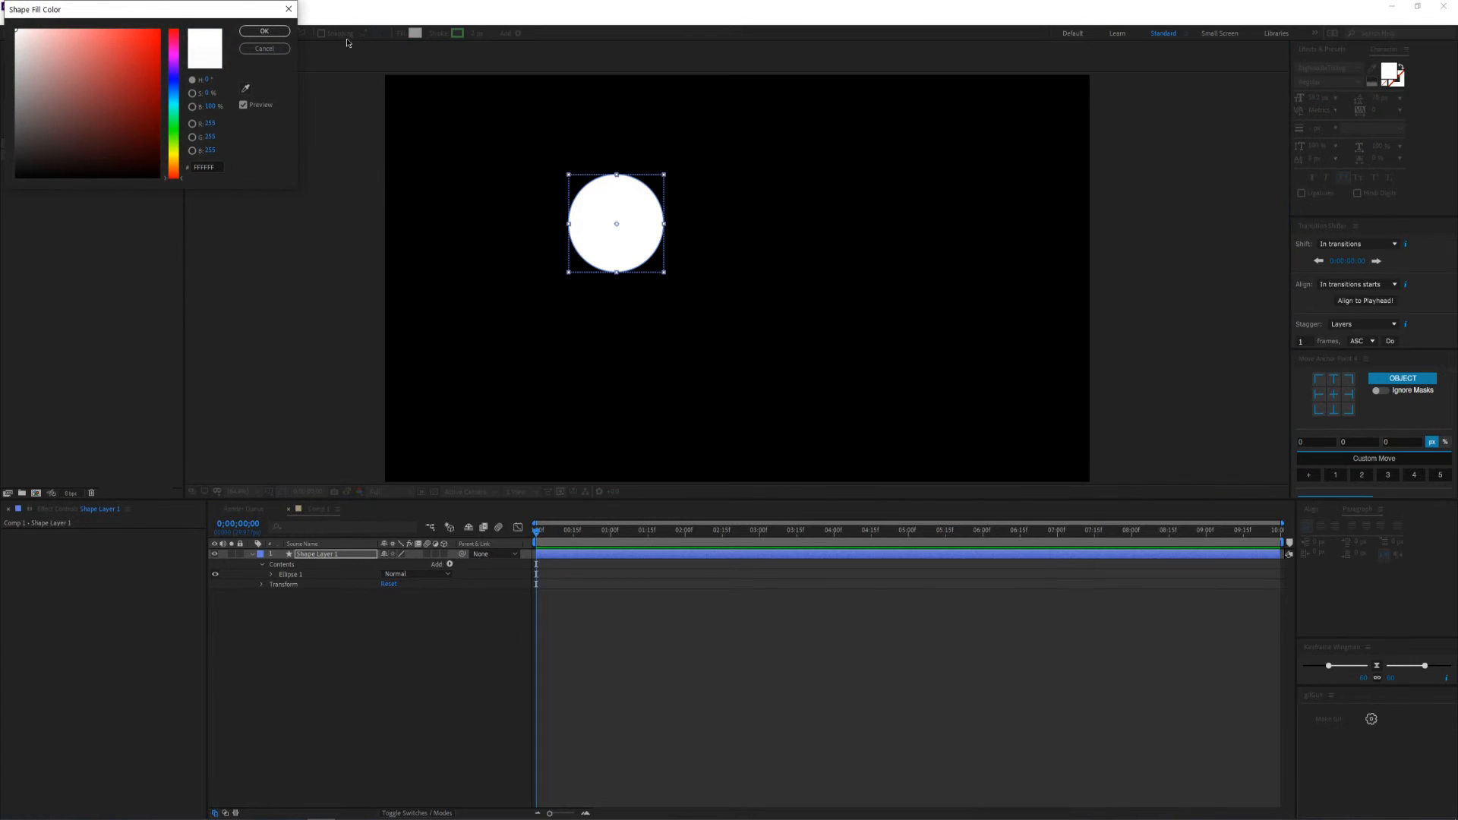
pyautogui.click(265, 31)
# Align the circle to the horizontal and vertical center of the composition
pyautogui.moveTo(634, 211); pyautogui.dragTo(708, 288)
pyautogui.click(1311, 509)
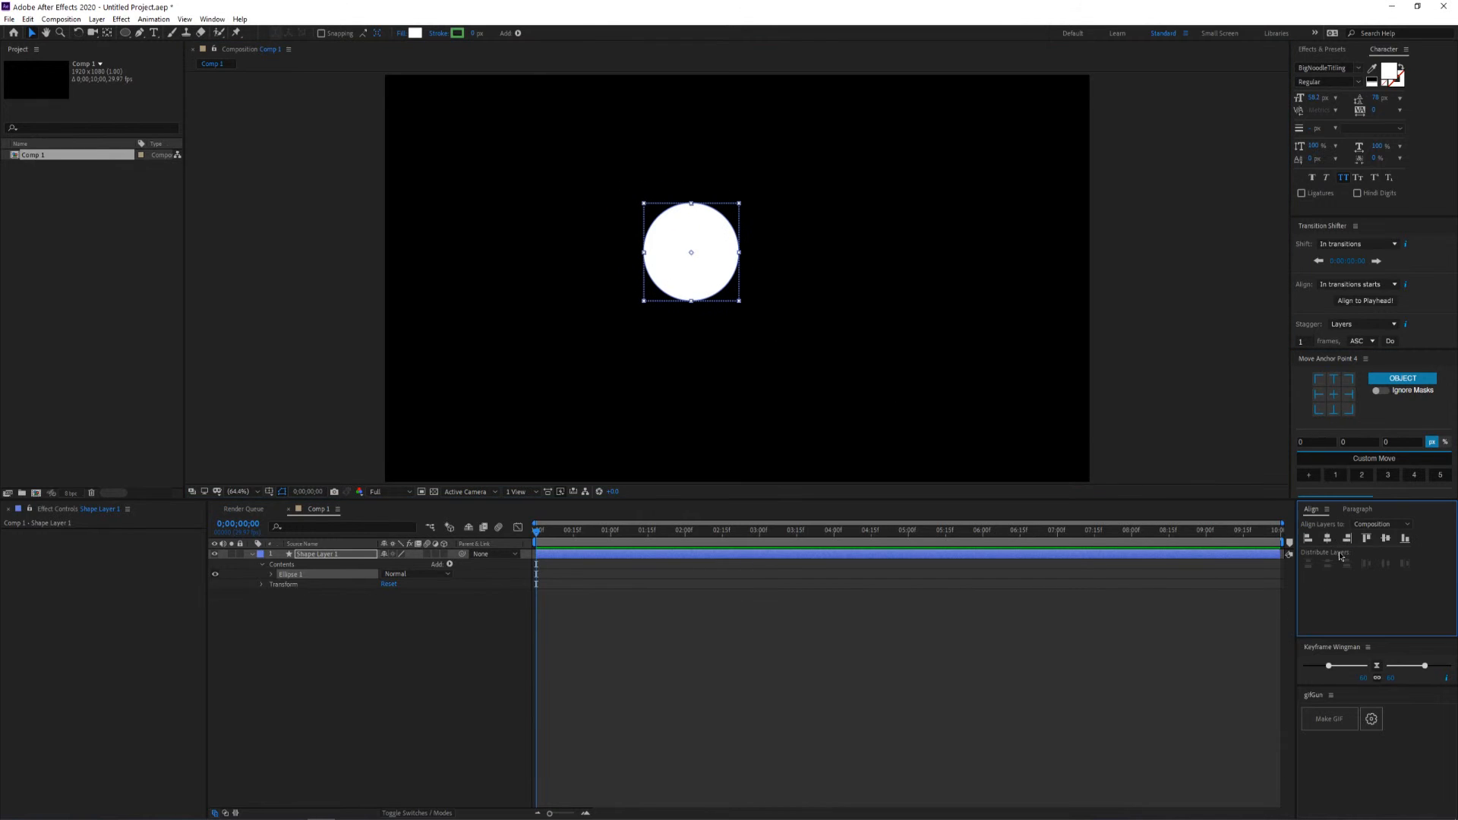
pyautogui.click(1327, 538)
pyautogui.click(1385, 538)
pyautogui.click(436, 647)
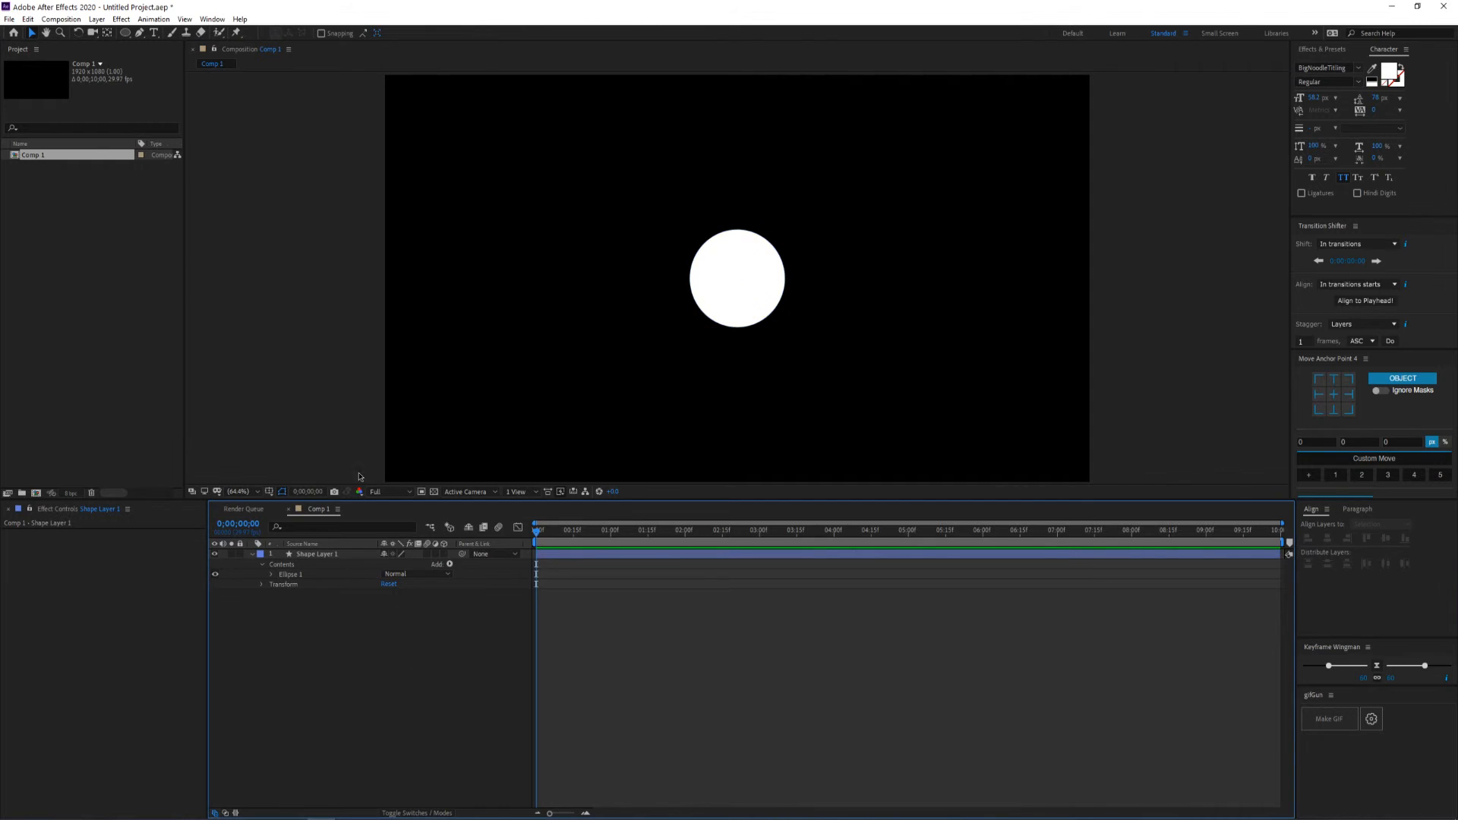
# Draw a smaller white circle on its own layer, up and left of the centered one, and center its anchor point
pyautogui.click(126, 33)
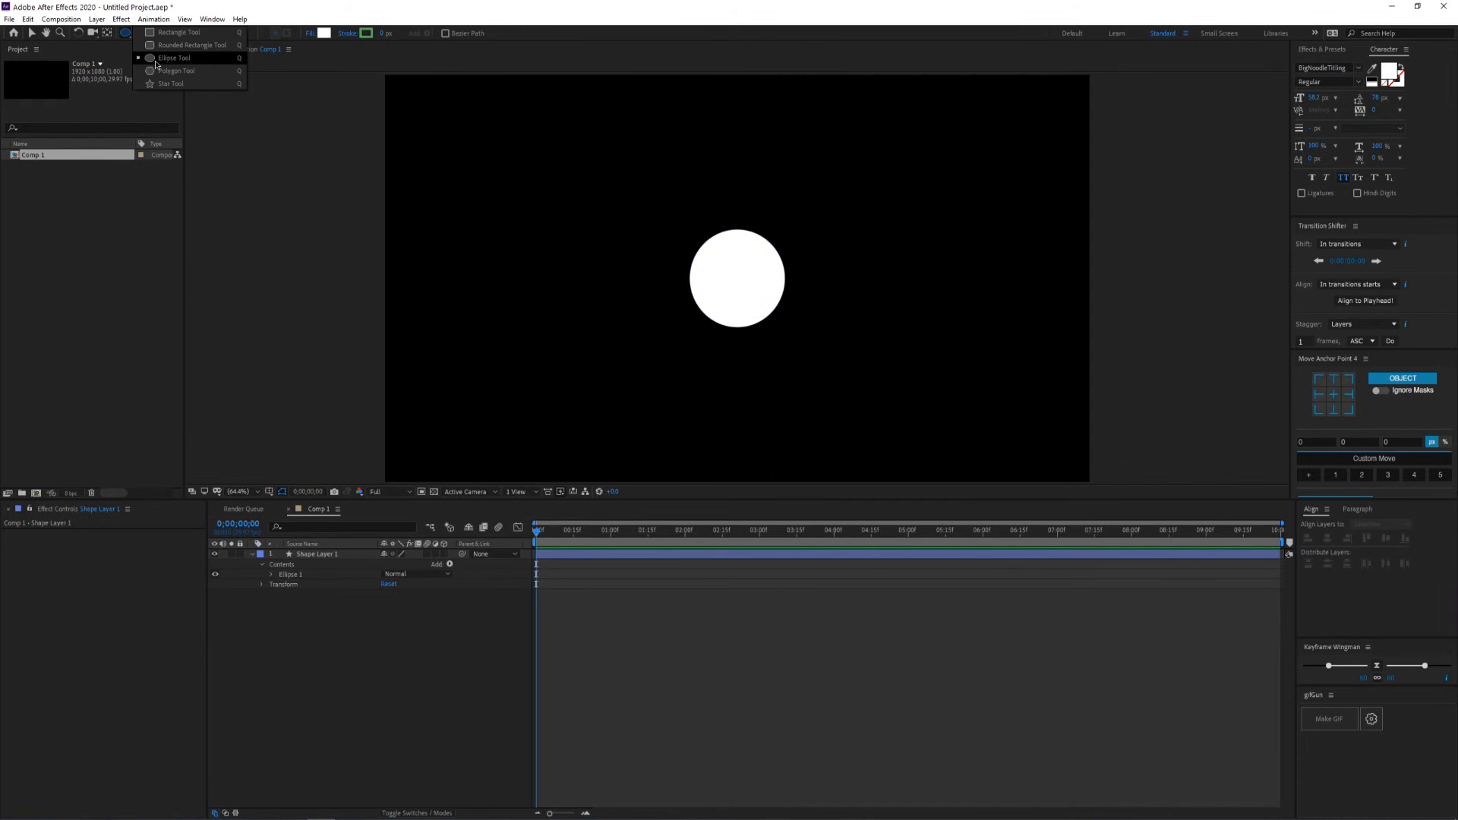
pyautogui.click(158, 61)
pyautogui.moveTo(558, 180); pyautogui.dragTo(595, 180)
pyautogui.hotkey('ctrl', 'z')
pyautogui.press('v')
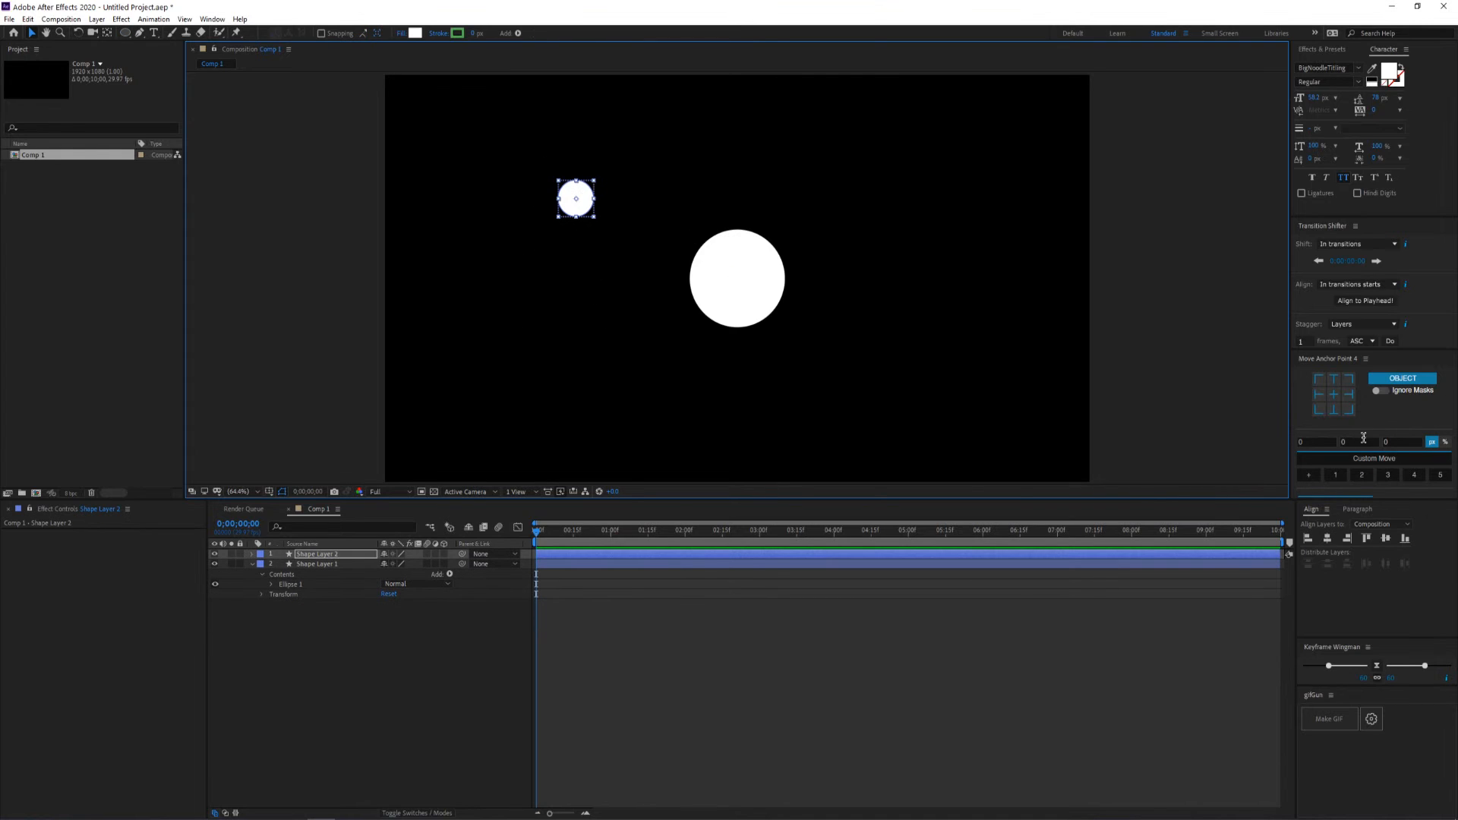
pyautogui.click(1334, 394)
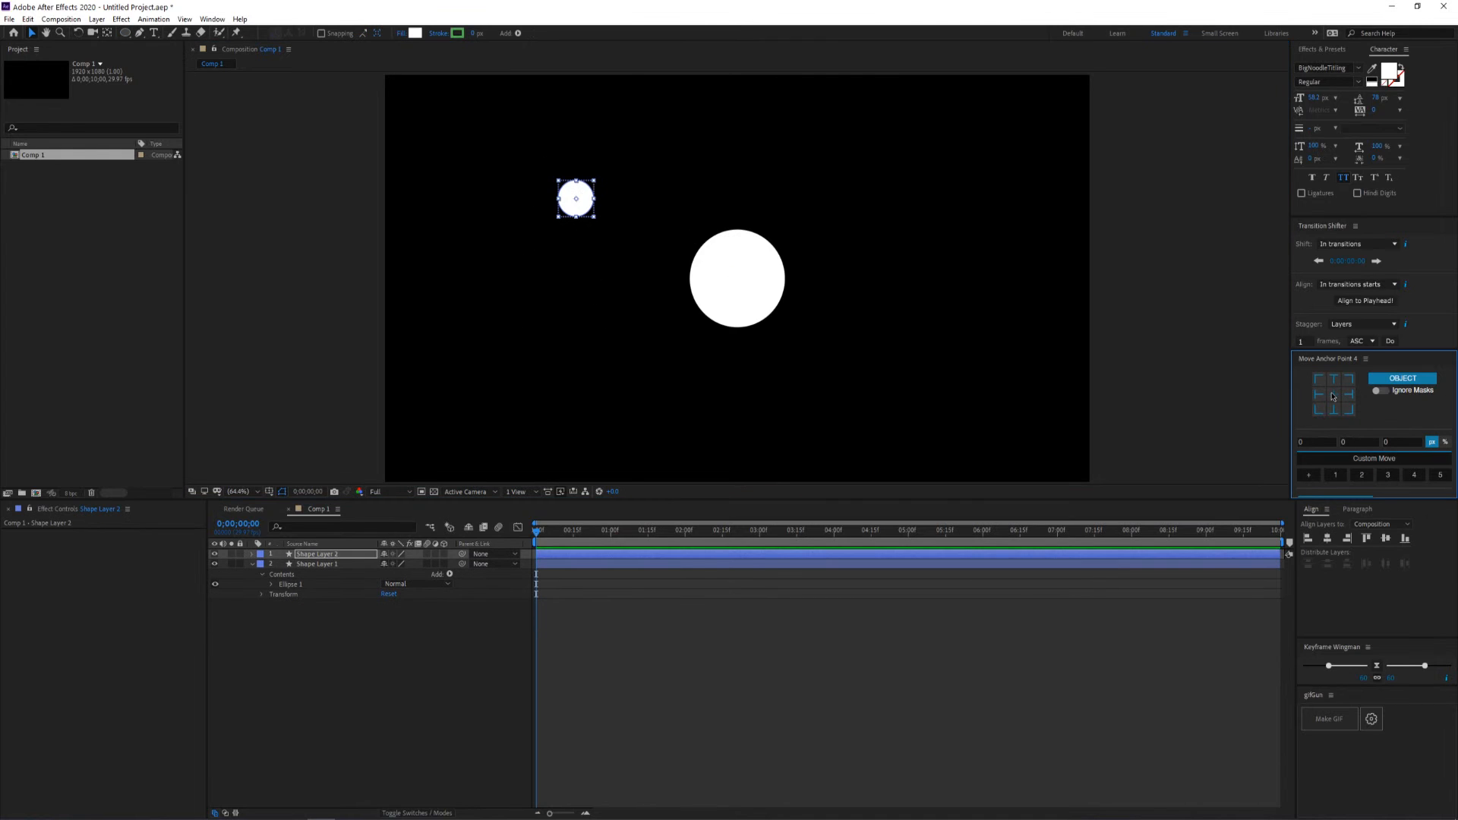
pyautogui.click(465, 707)
pyautogui.click(331, 555)
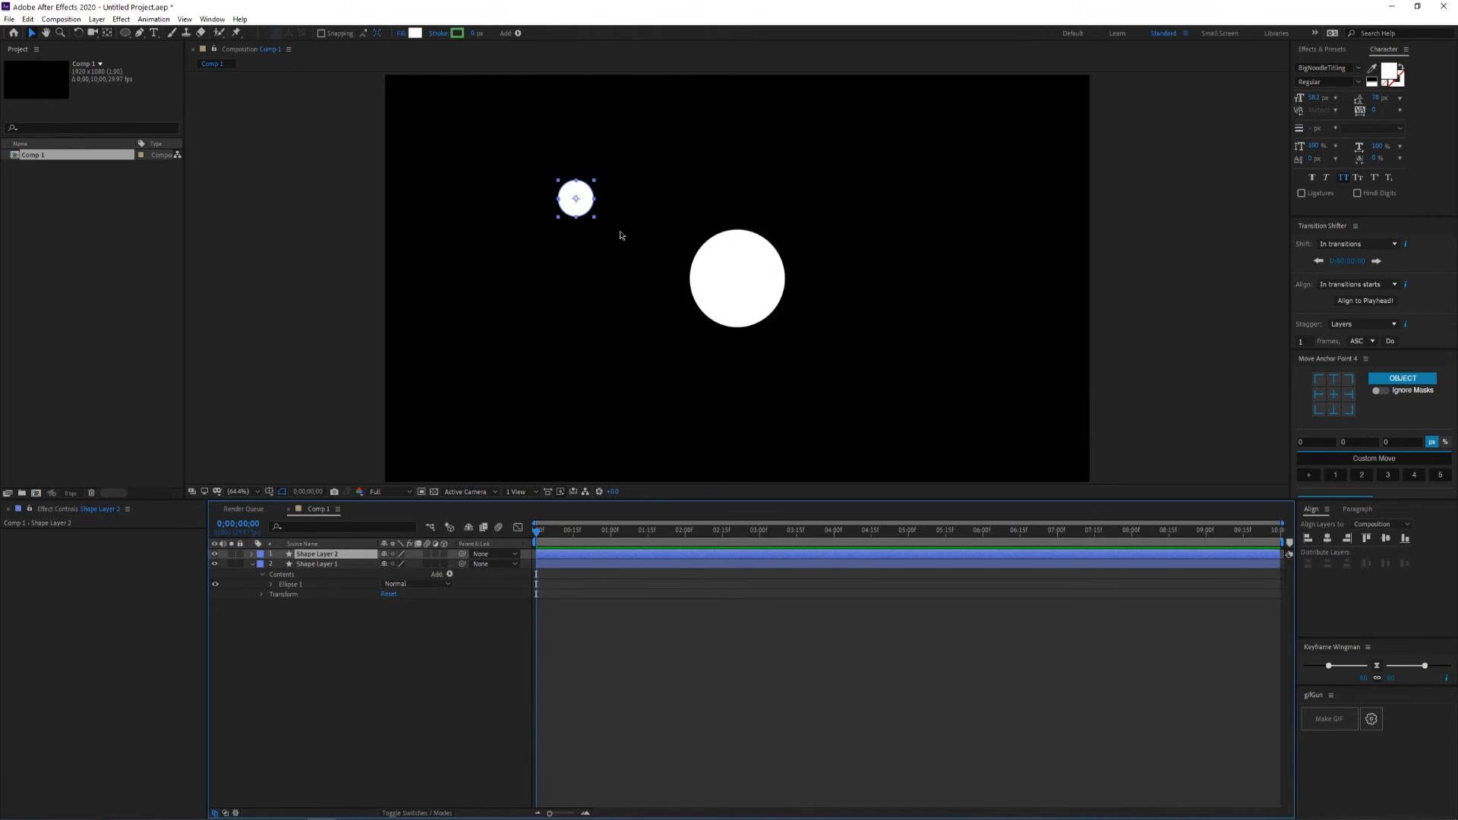
# Center the anchor point of the large circle's layer
pyautogui.click(768, 270)
pyautogui.moveTo(739, 264); pyautogui.dragTo(433, 395)
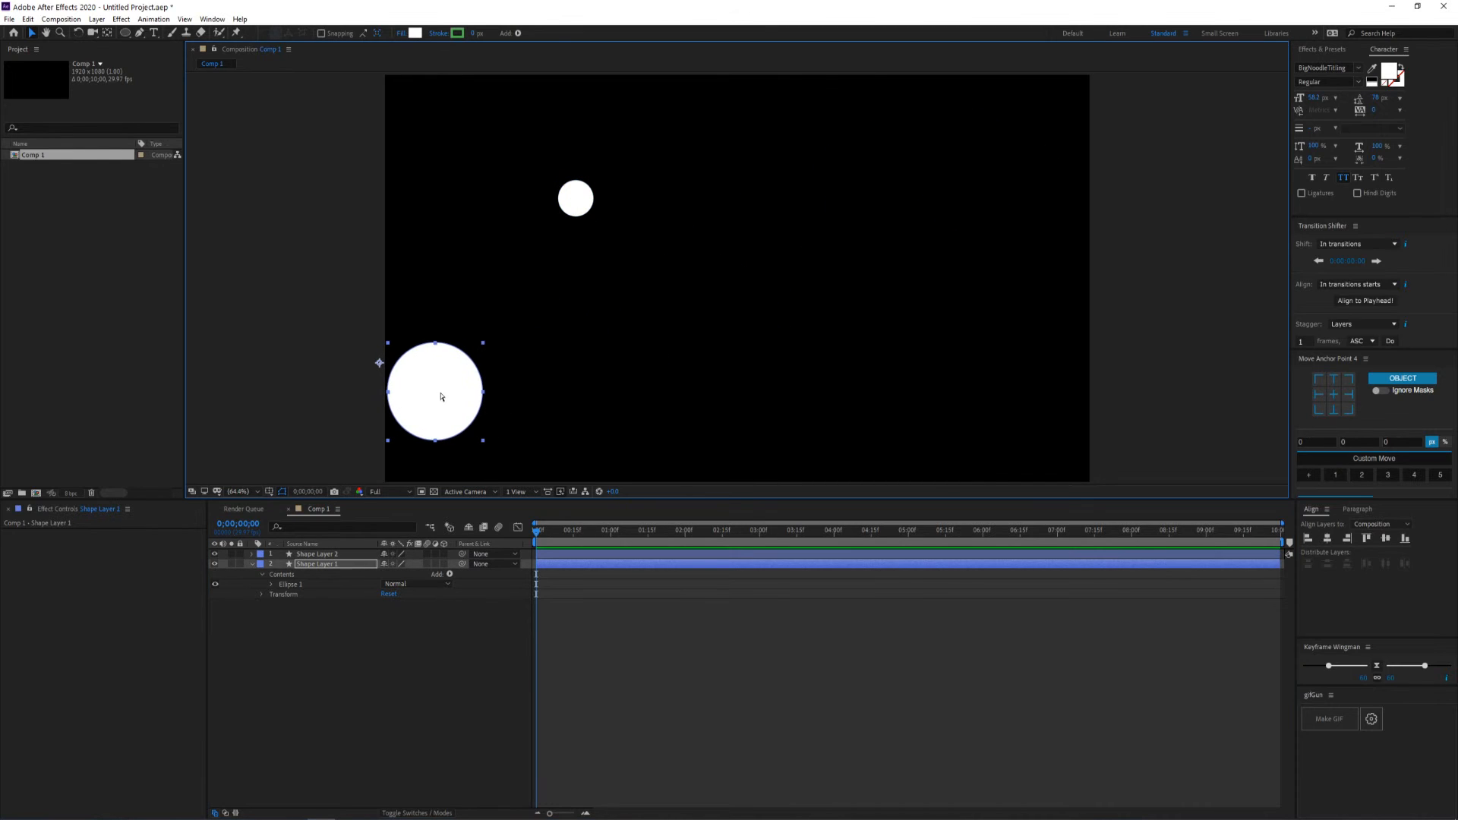
pyautogui.hotkey('ctrl', 'z')
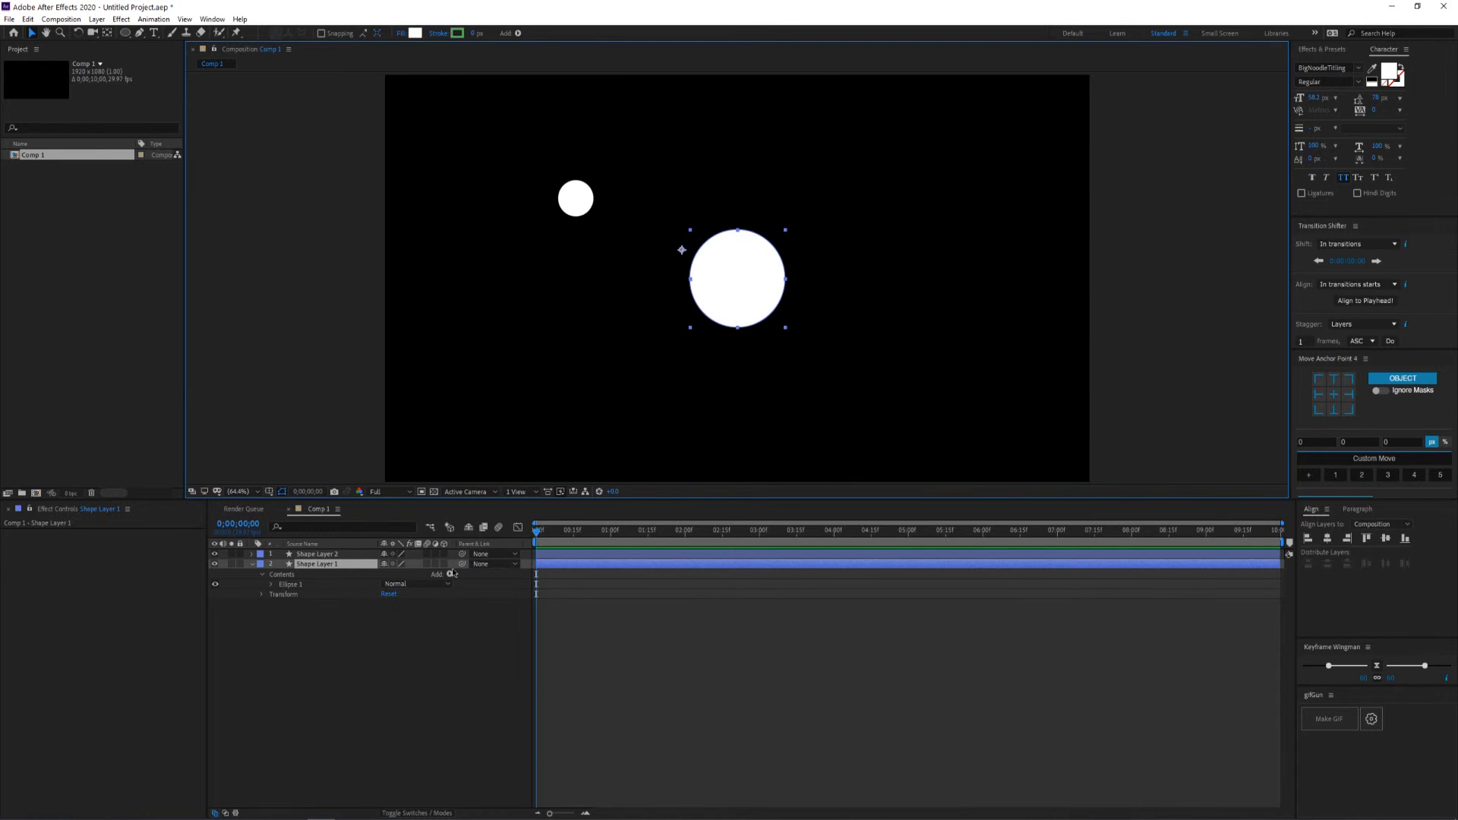
pyautogui.click(1334, 394)
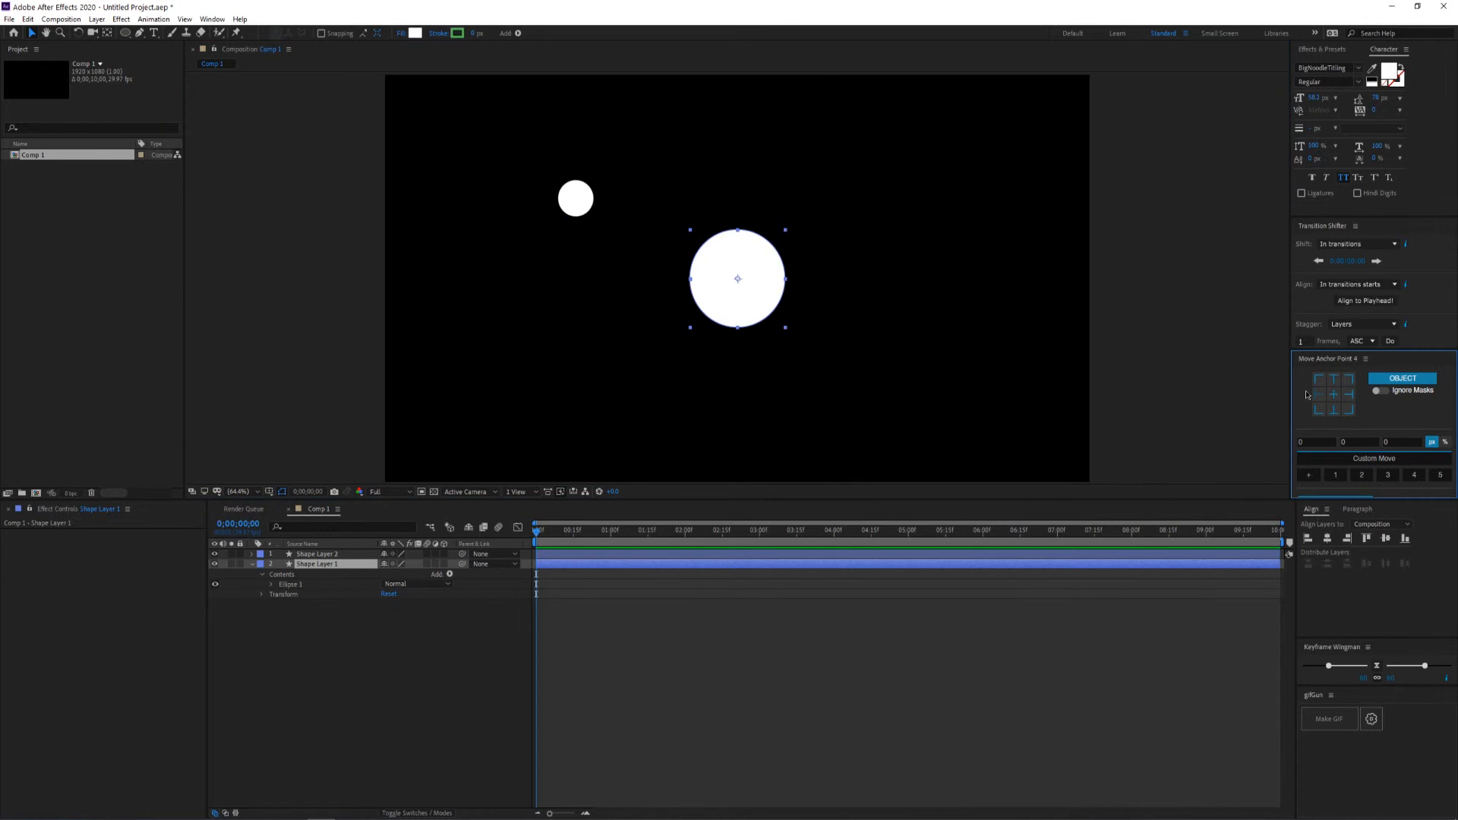
# Rename the small circle's layer as Small and the large circle's layer as Big
pyautogui.click(334, 553)
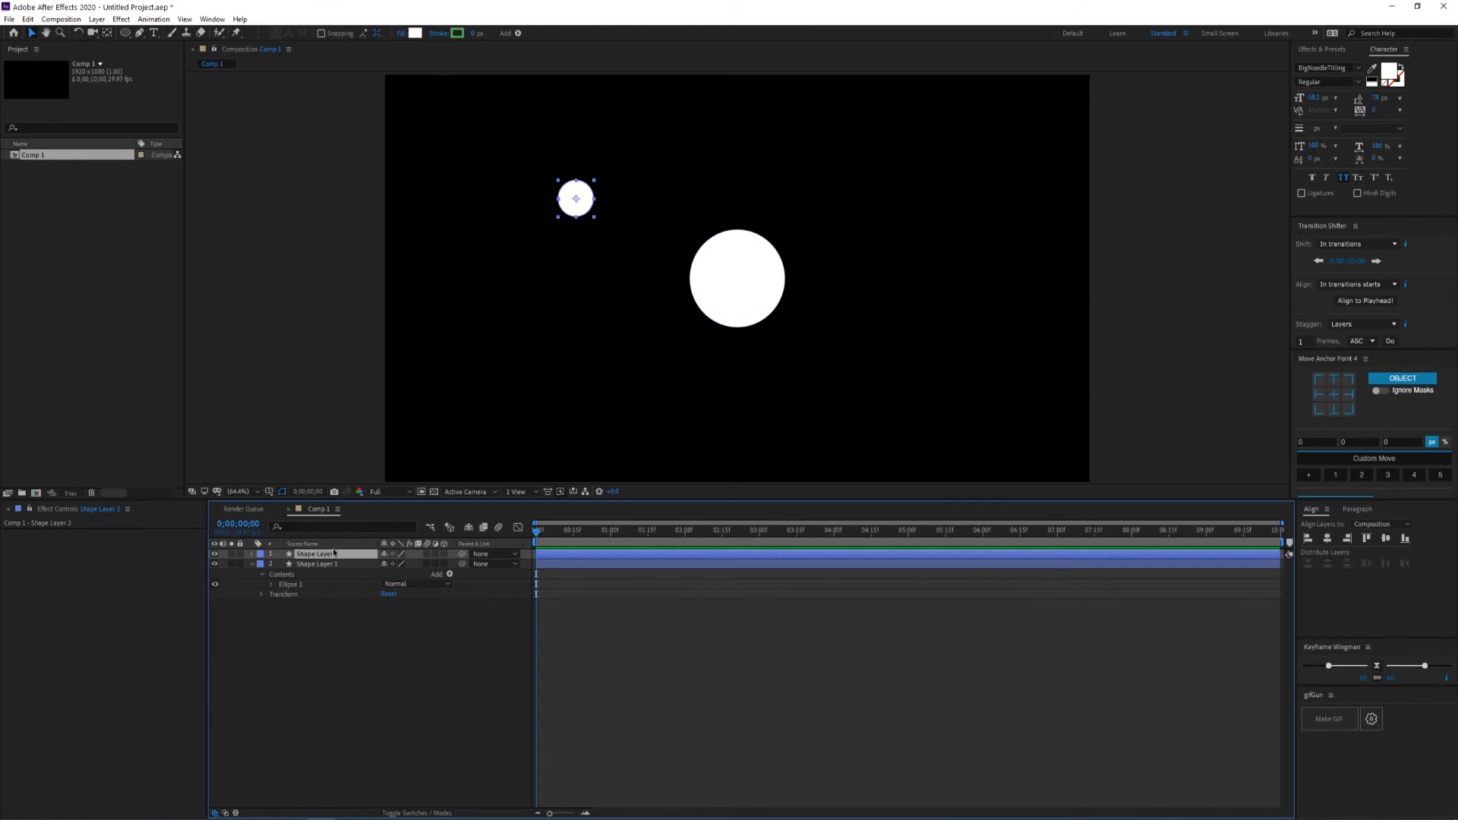
pyautogui.press('Return')
pyautogui.write('Small')
pyautogui.press('Return')
pyautogui.click(338, 565)
pyautogui.press('Return')
pyautogui.write('Bi')
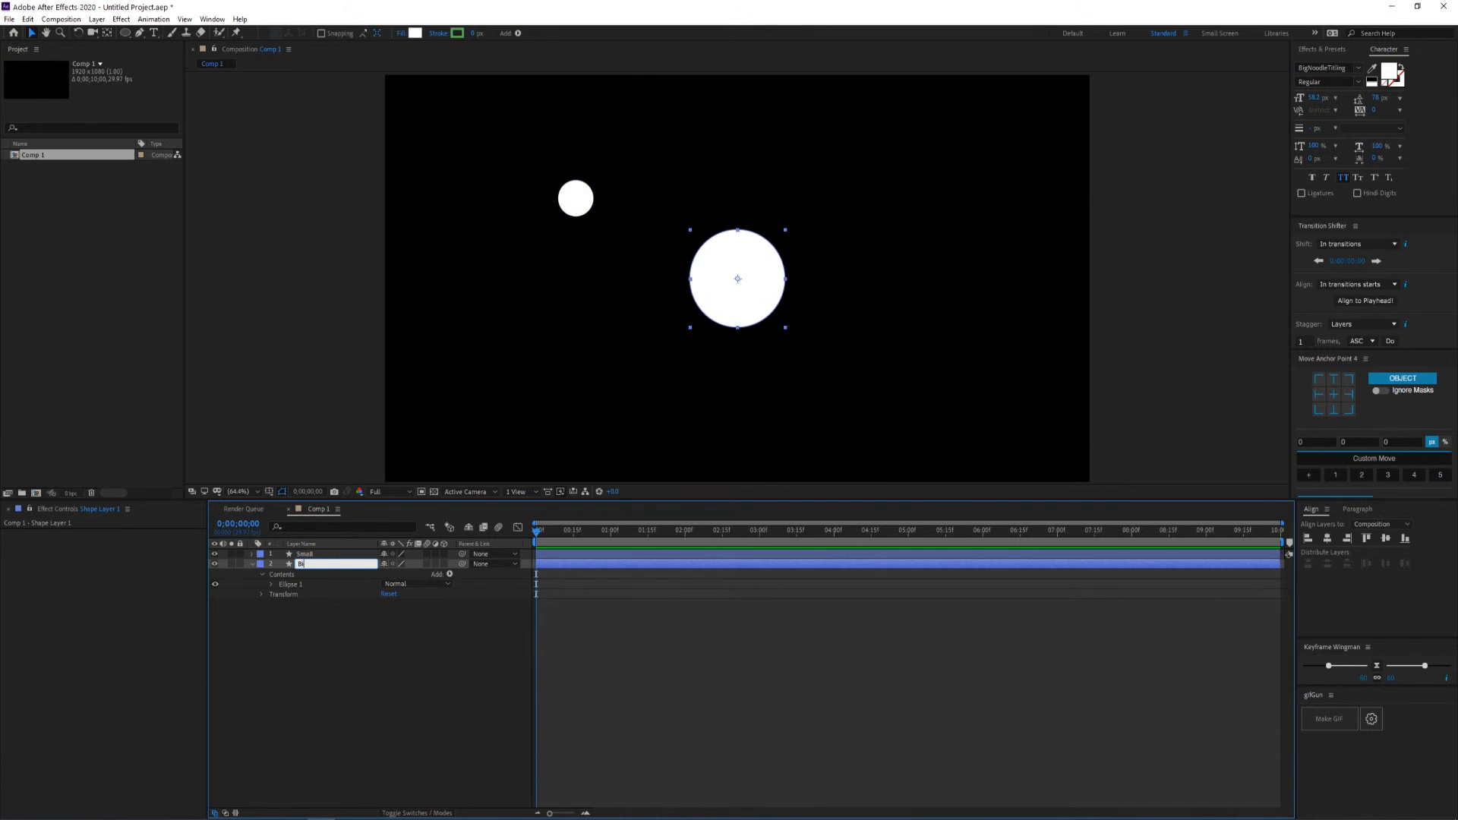
pyautogui.write('g')
pyautogui.press('Return')
# Rename the small circle's layer as Child and the large circle's layer as Parent
pyautogui.click(354, 554)
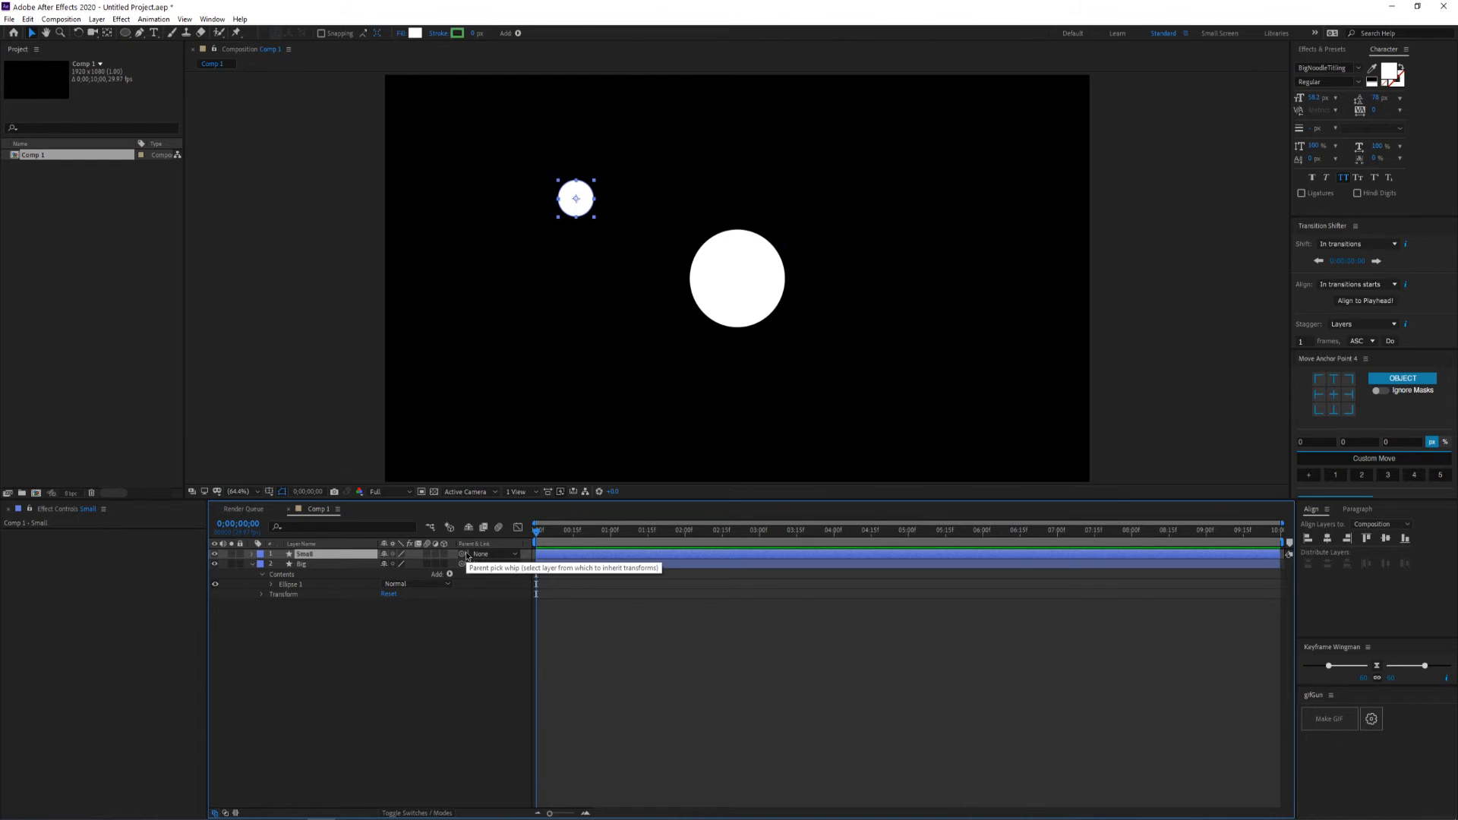
pyautogui.moveTo(462, 554); pyautogui.dragTo(330, 562)
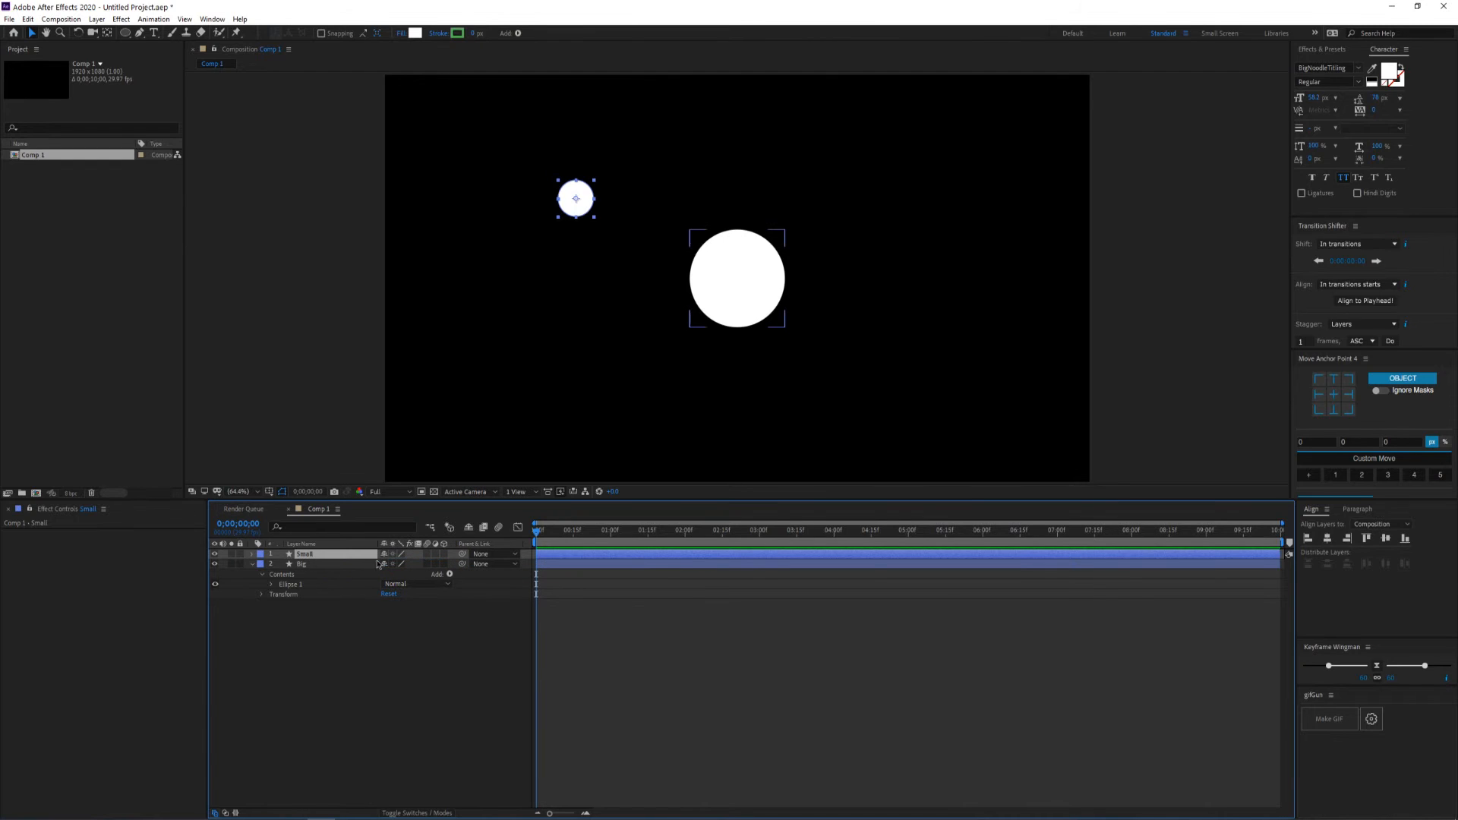
pyautogui.press('Return')
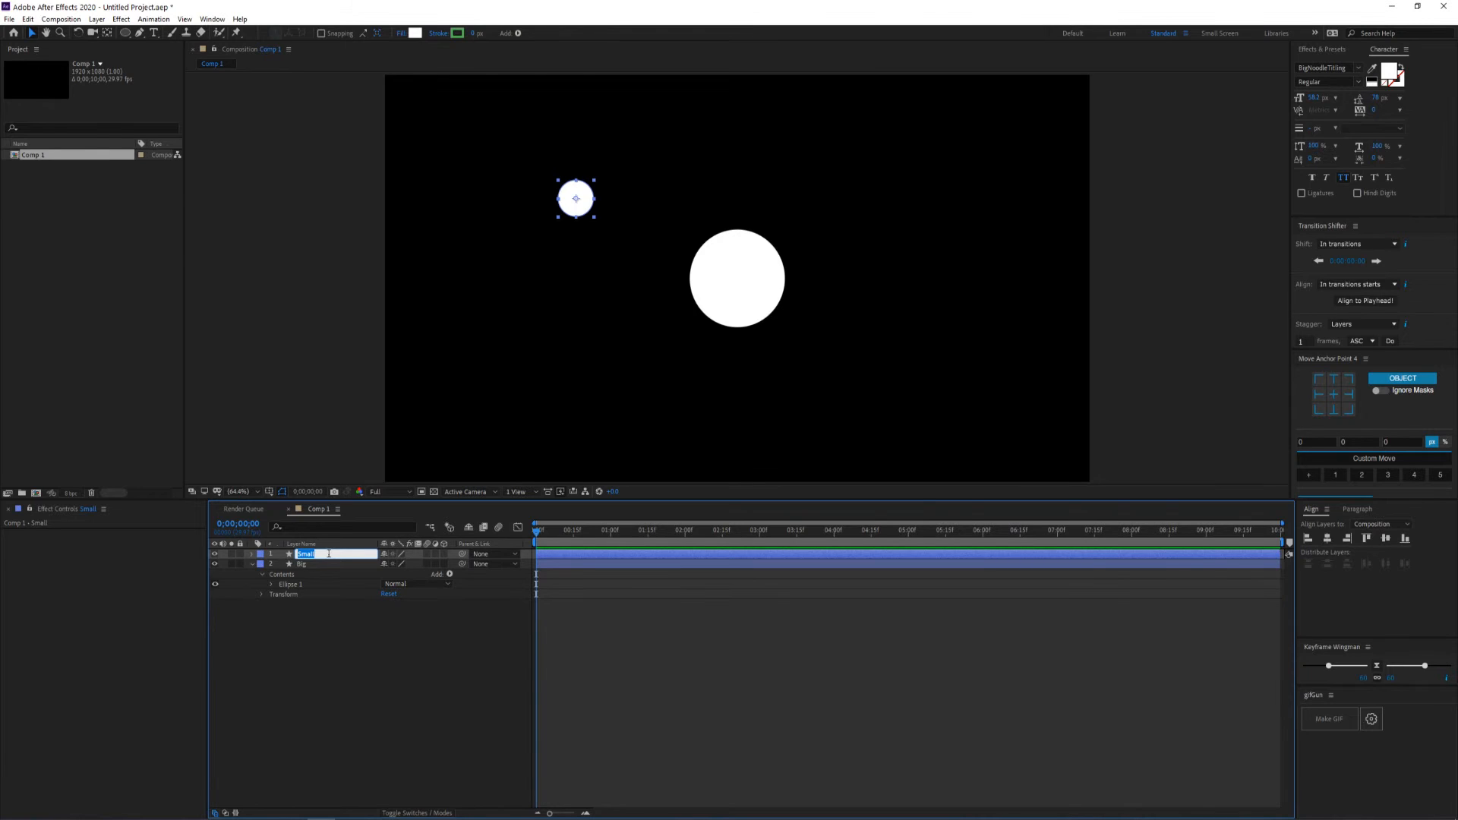
pyautogui.write('Child')
pyautogui.press('Return')
pyautogui.click(320, 560)
pyautogui.press('Return')
pyautogui.write('Pa')
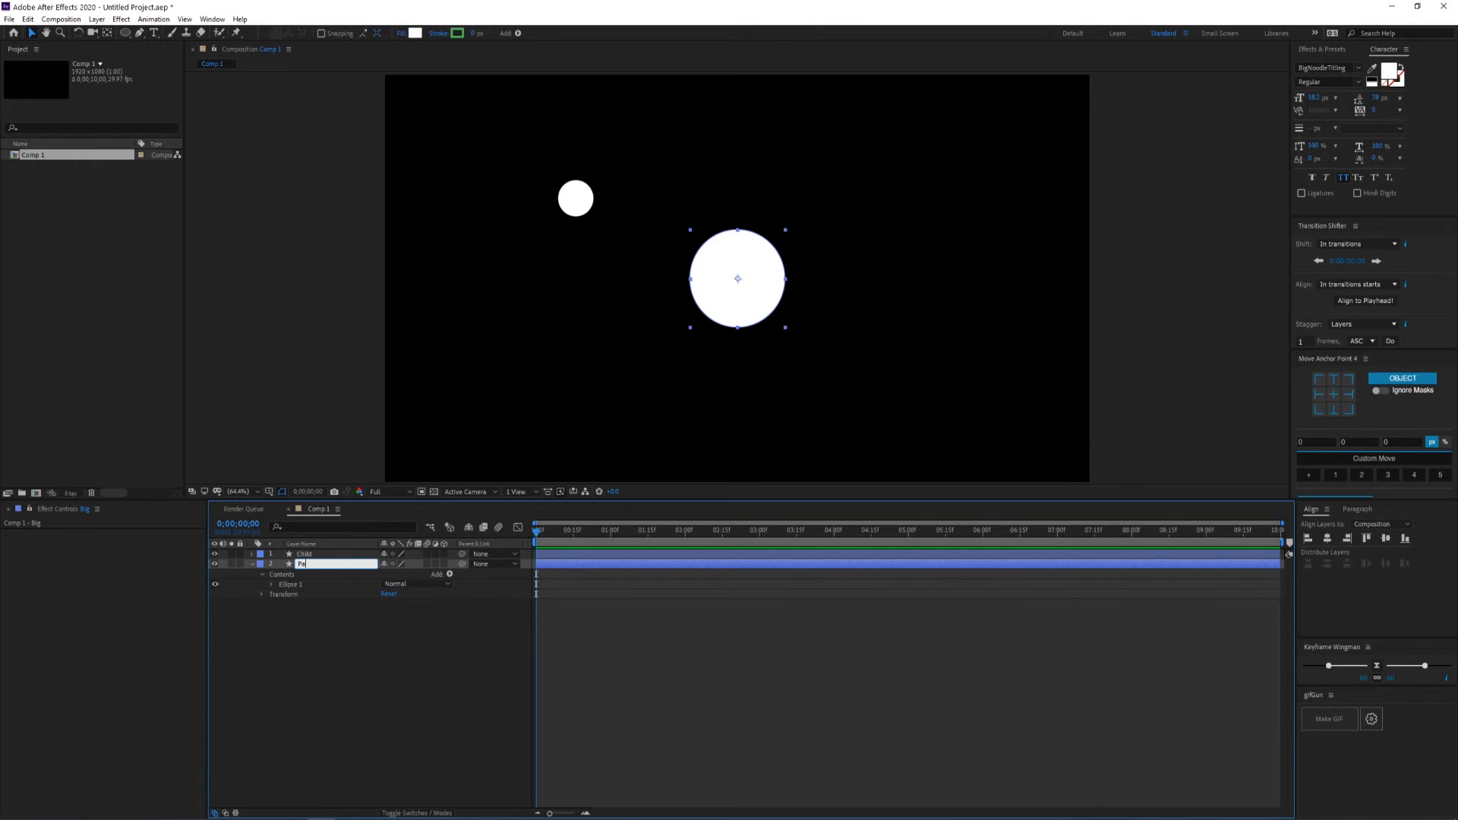
pyautogui.write('rent')
pyautogui.press('Return')
pyautogui.click(321, 554)
pyautogui.moveTo(460, 560); pyautogui.dragTo(425, 564)
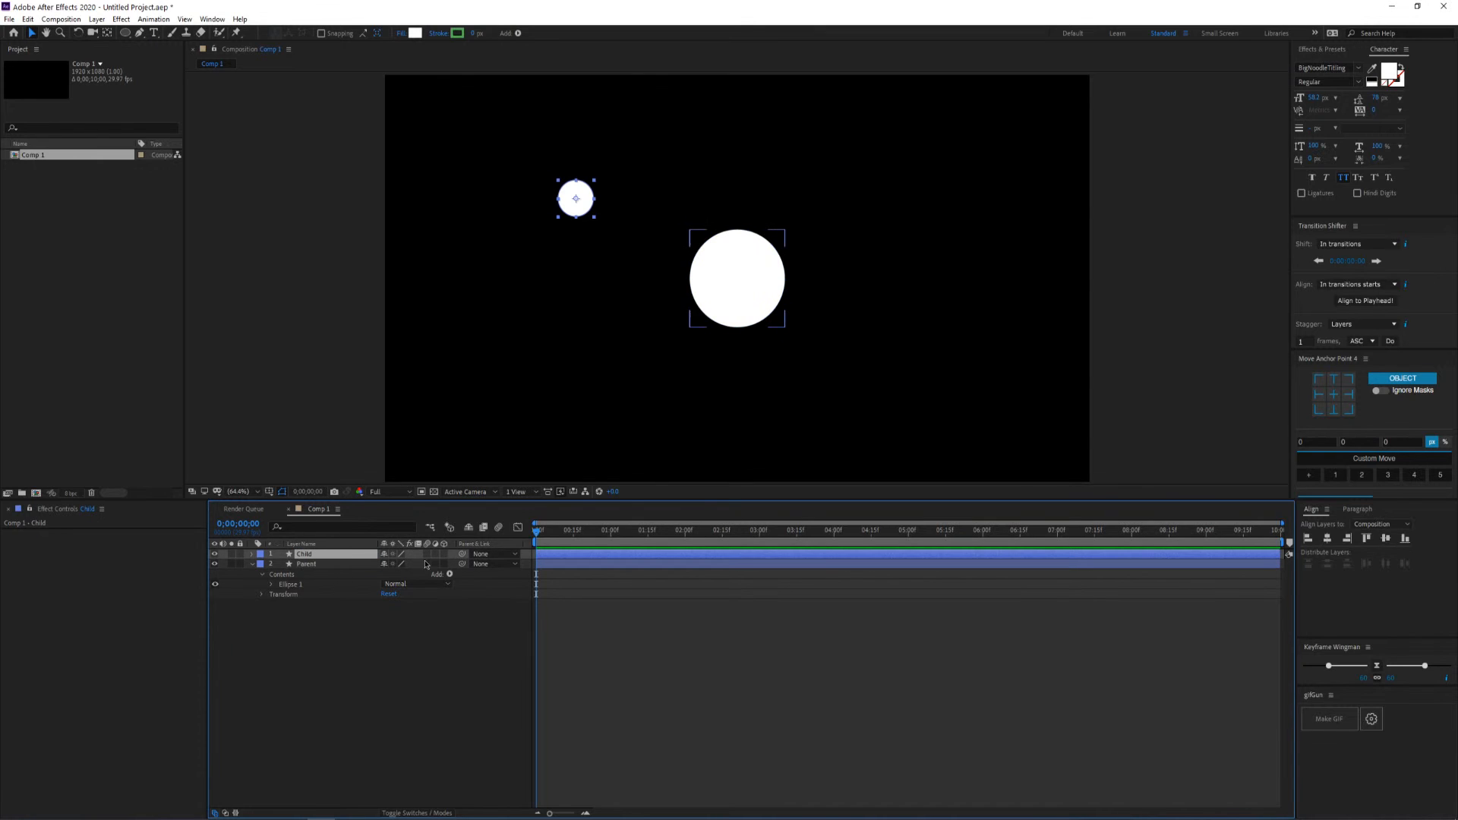
pyautogui.click(306, 565)
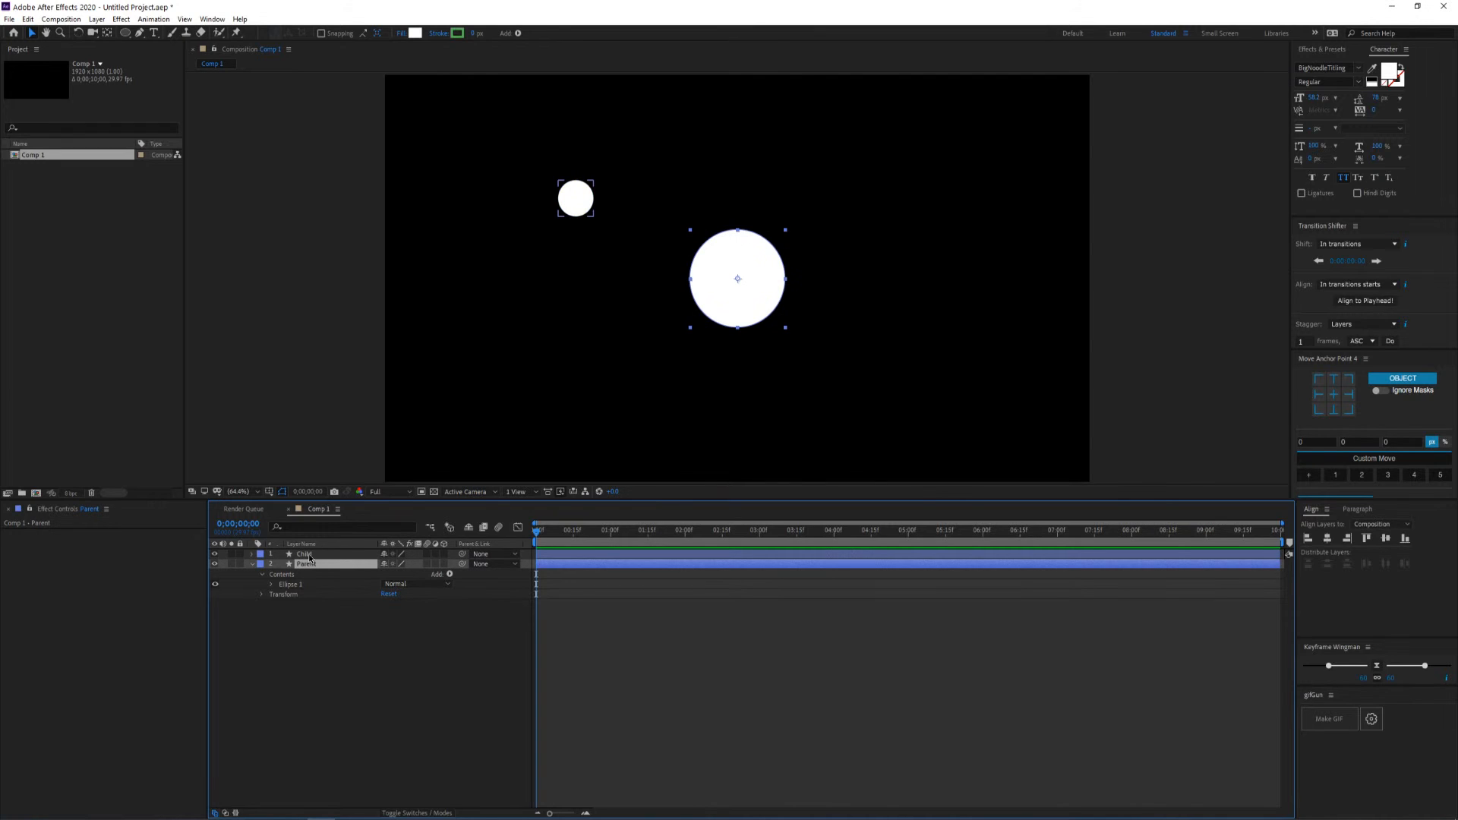
pyautogui.click(338, 556)
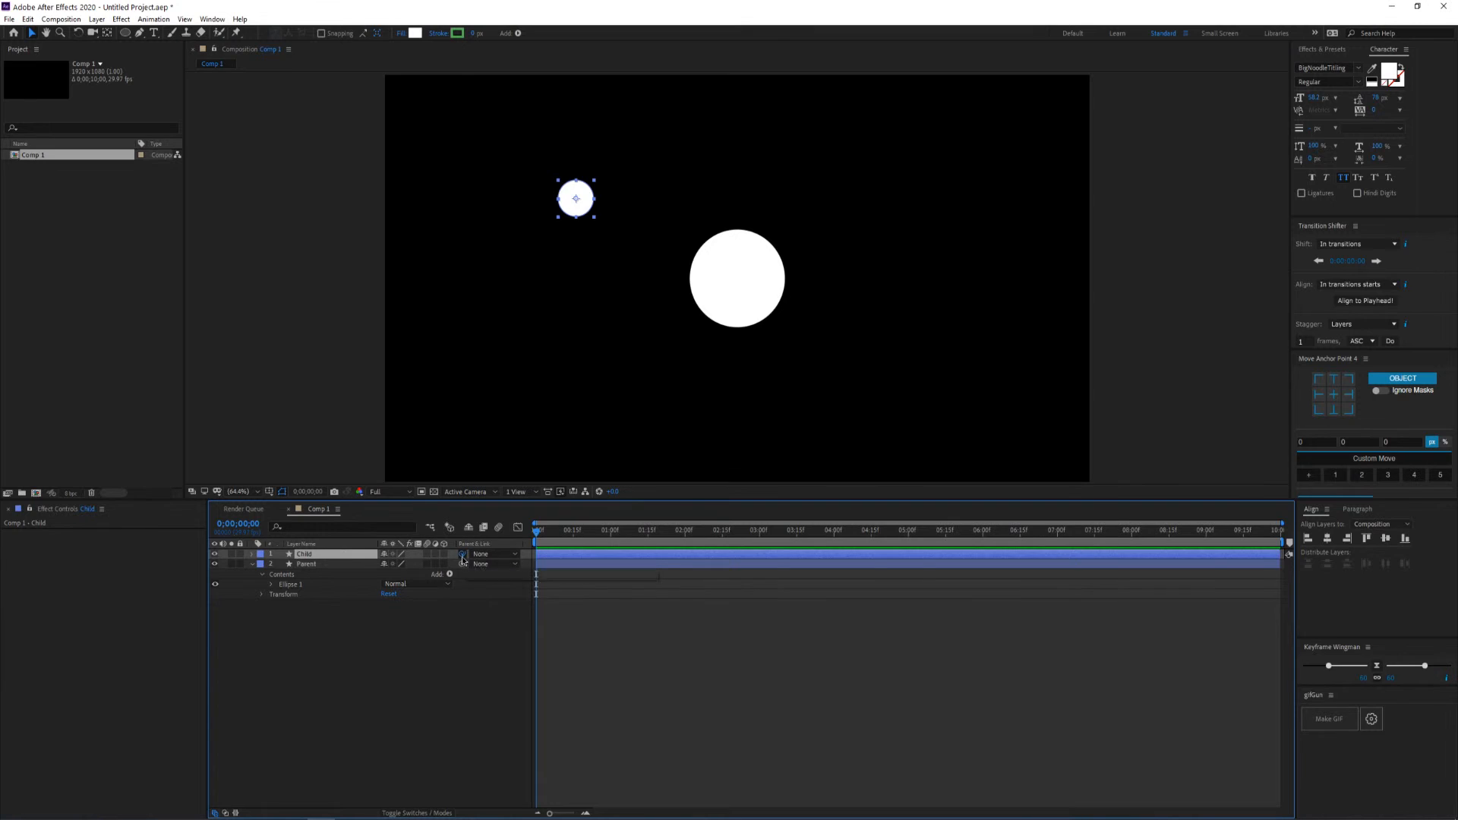
pyautogui.moveTo(462, 558); pyautogui.dragTo(304, 697)
pyautogui.moveTo(462, 554); pyautogui.dragTo(392, 669)
pyautogui.moveTo(461, 554); pyautogui.dragTo(411, 666)
# Parent the Child layer to the Parent layer
pyautogui.click(481, 555)
pyautogui.click(437, 620)
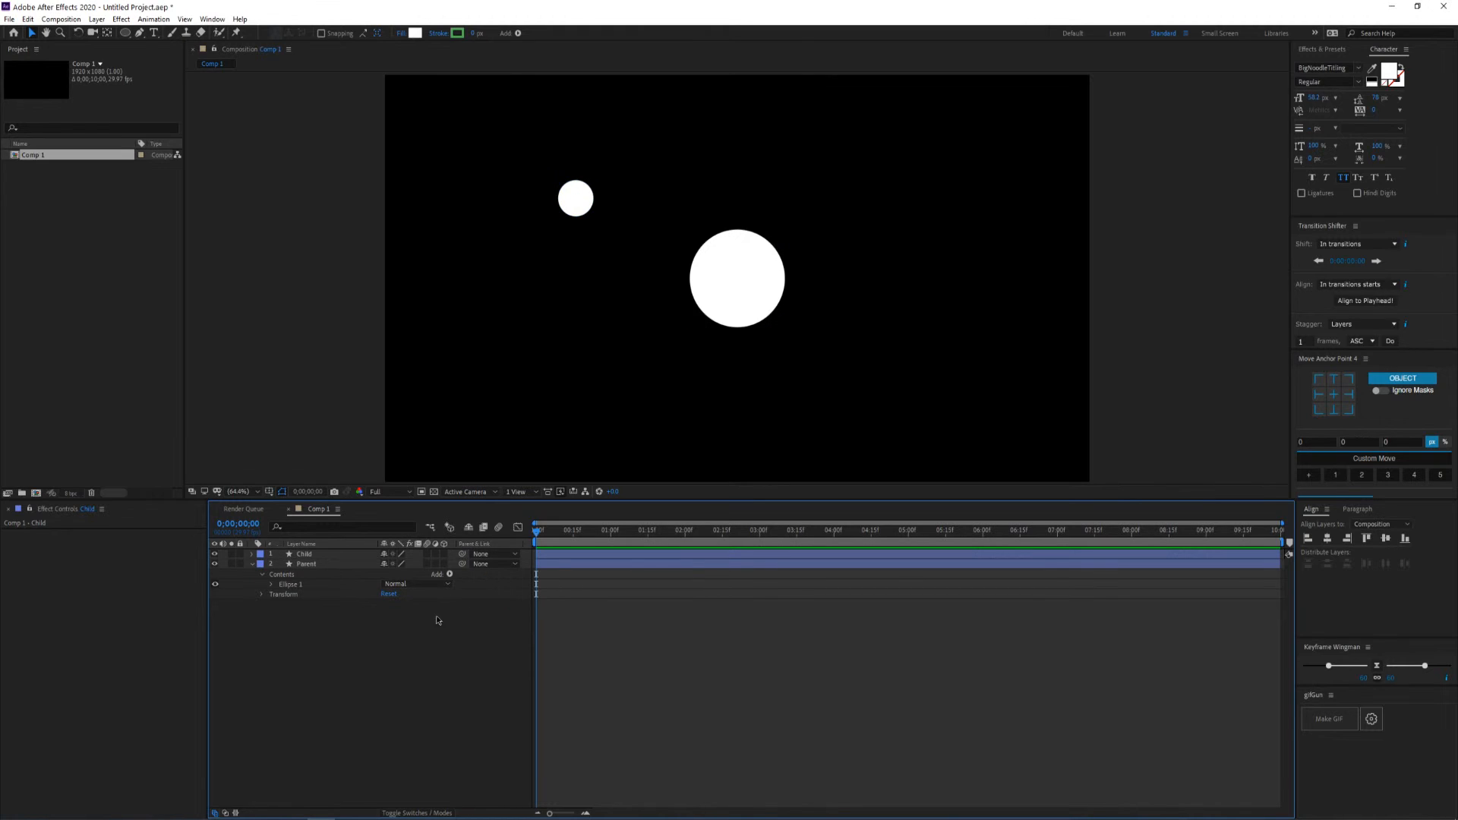
pyautogui.click(483, 553)
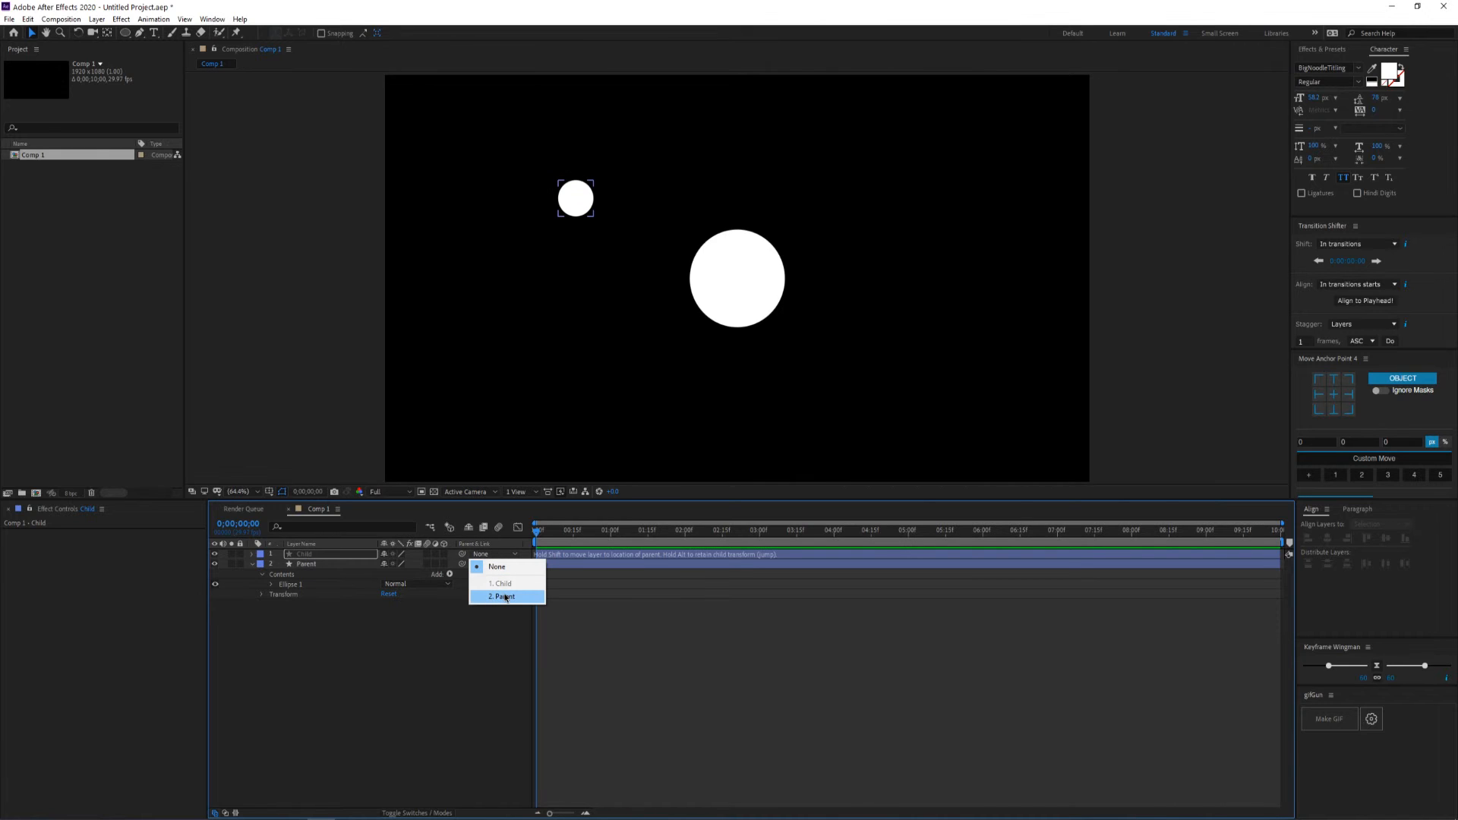
pyautogui.click(487, 610)
pyautogui.click(483, 554)
pyautogui.click(474, 630)
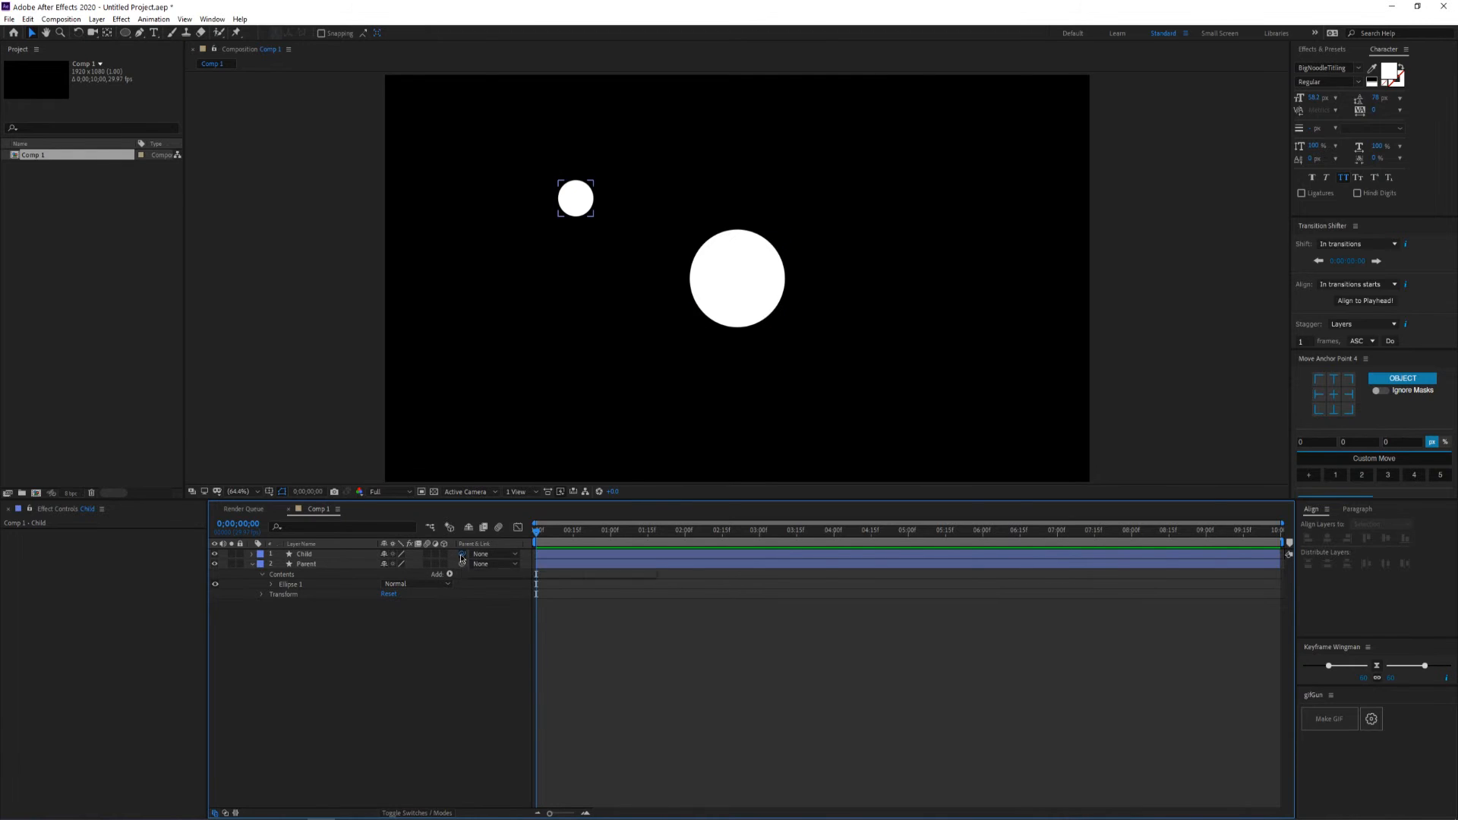
pyautogui.moveTo(462, 558); pyautogui.dragTo(317, 568)
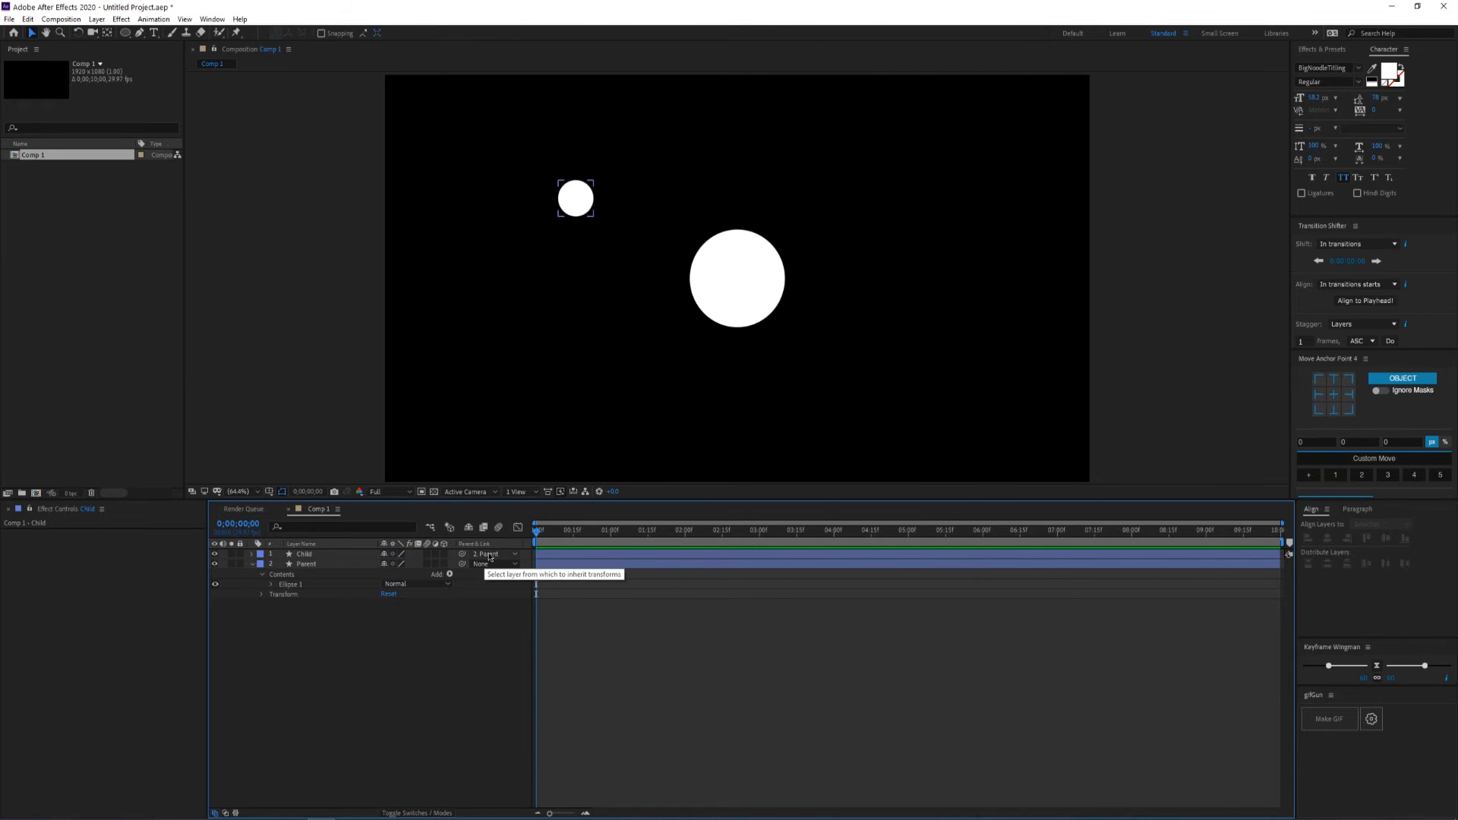
pyautogui.click(334, 586)
# Move the Parent circle around the composition to test the link, and undo the moves
pyautogui.click(312, 566)
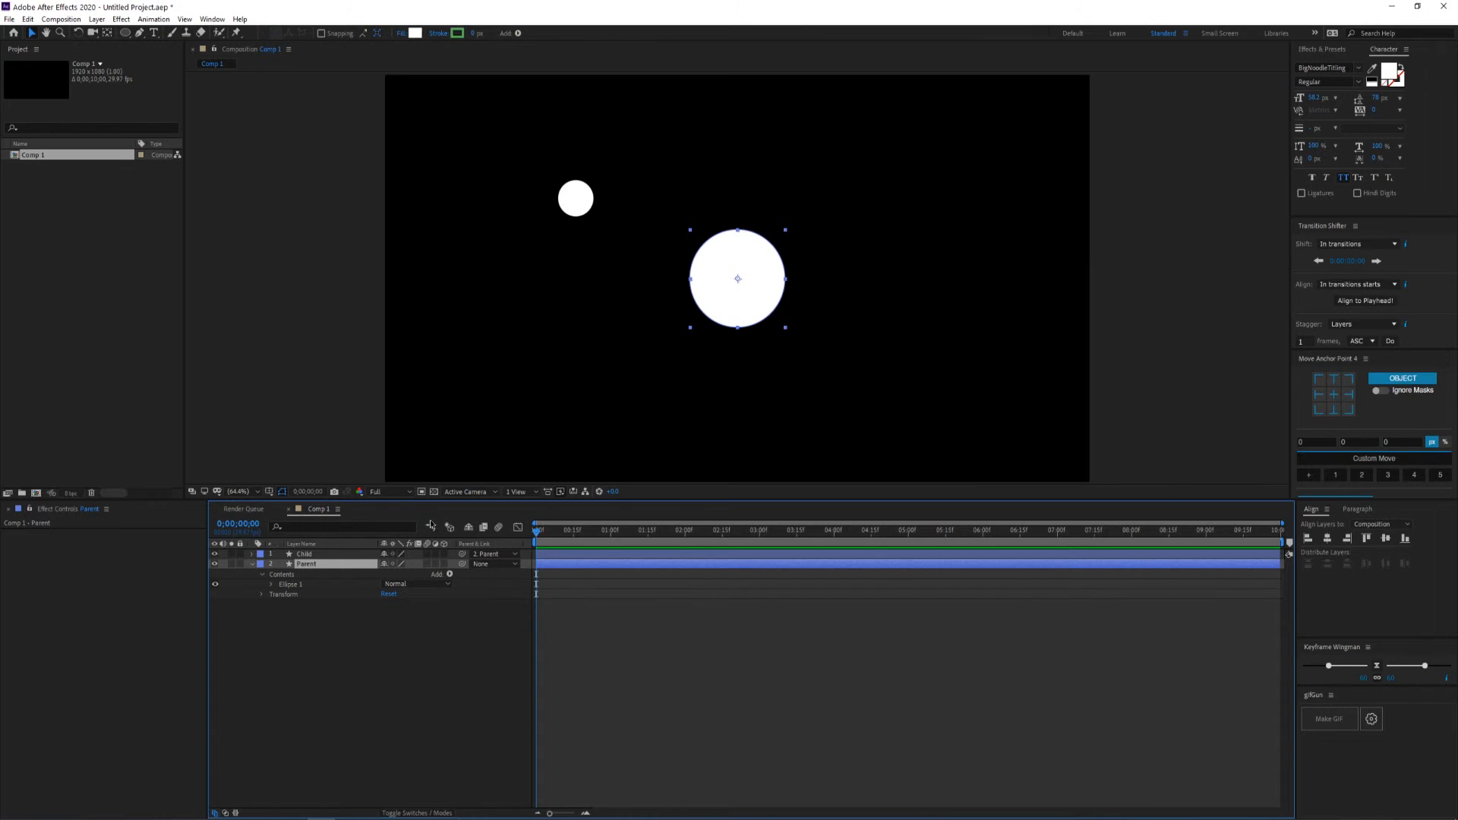
pyautogui.moveTo(699, 304); pyautogui.dragTo(898, 256)
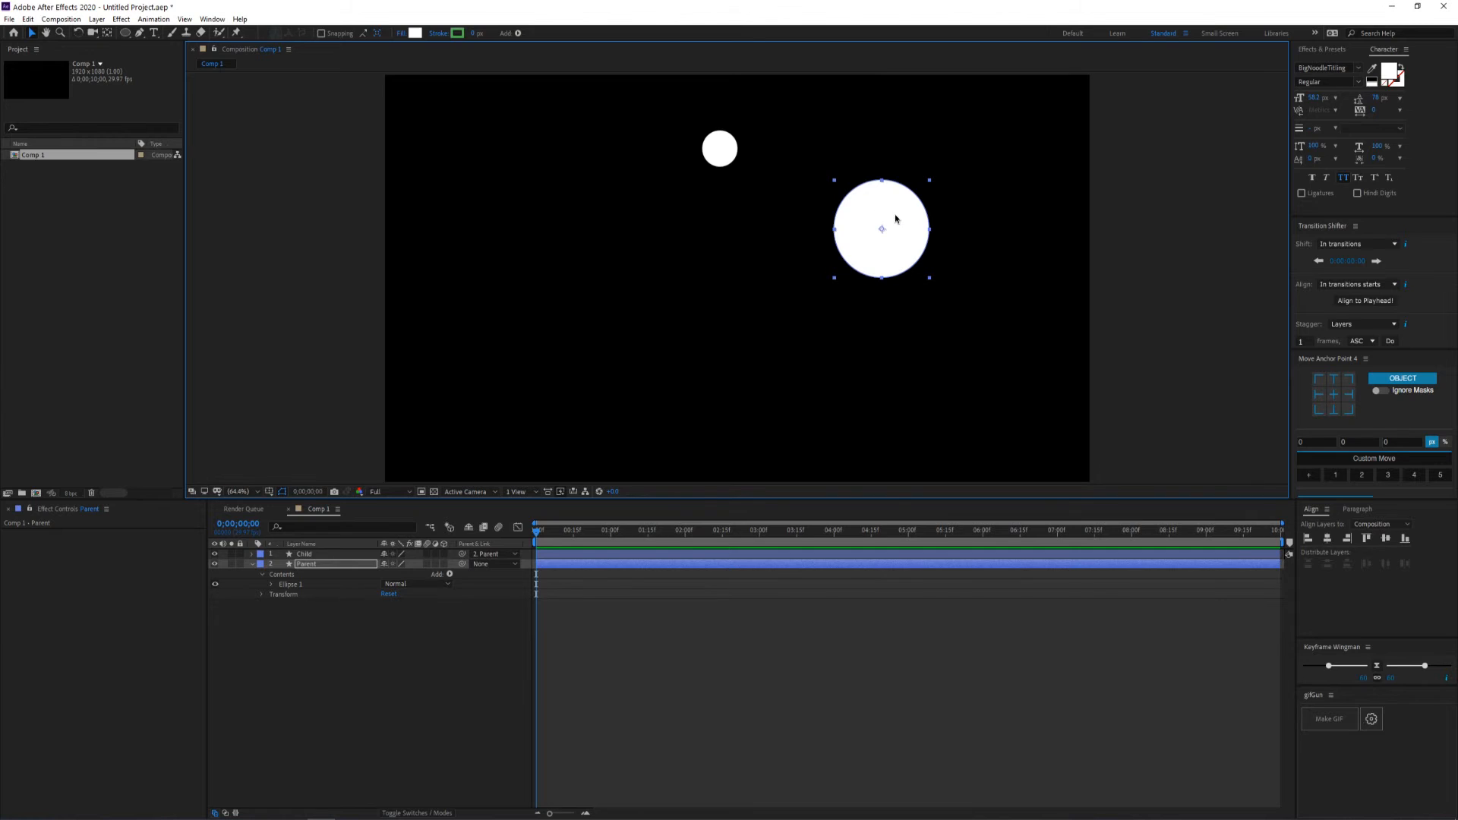
pyautogui.moveTo(898, 218); pyautogui.dragTo(811, 355)
pyautogui.moveTo(890, 311); pyautogui.dragTo(776, 322)
pyautogui.hotkey('ctrl', 'z')
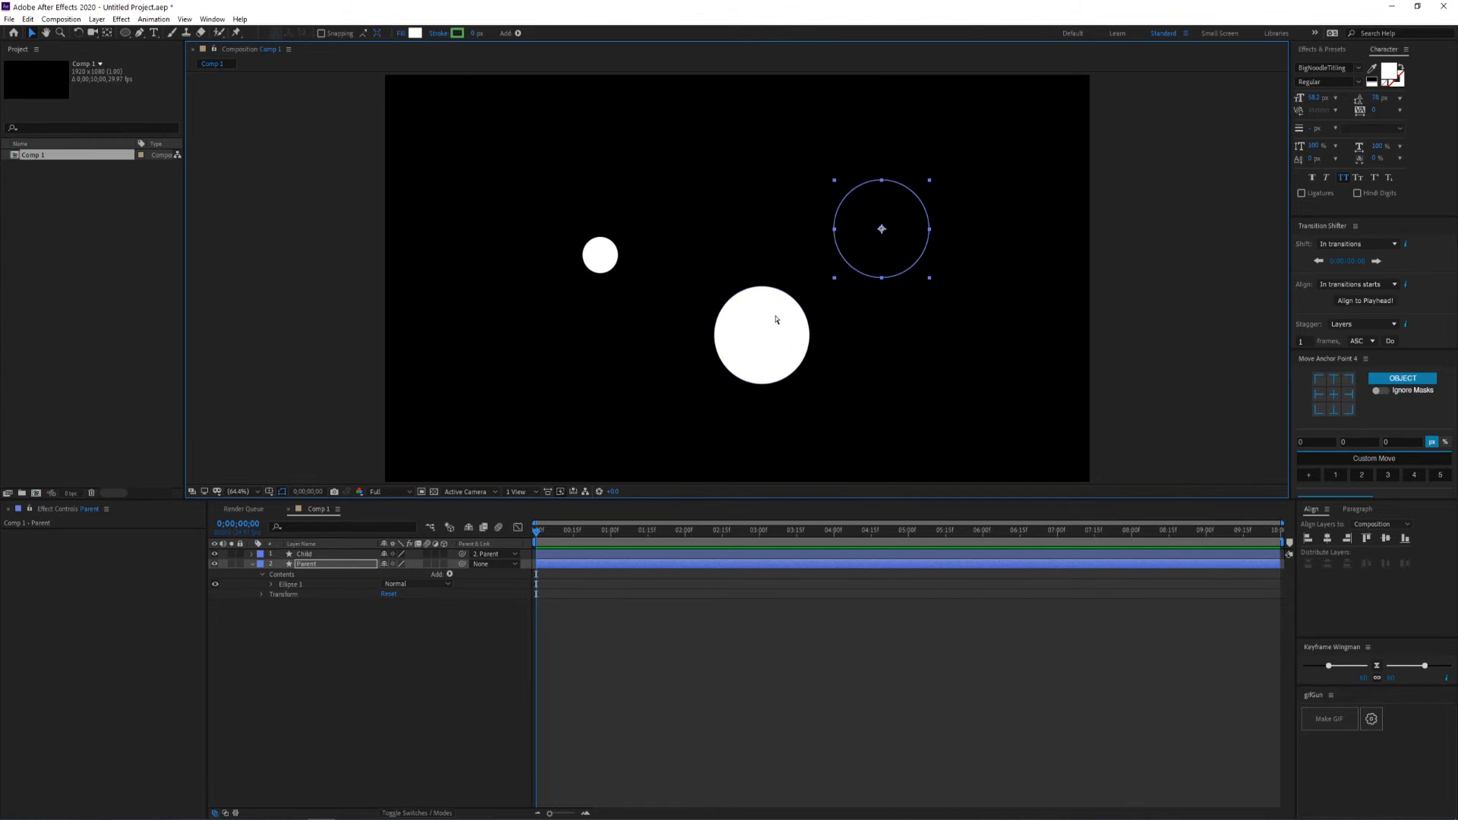
pyautogui.hotkey('ctrl', 'z')
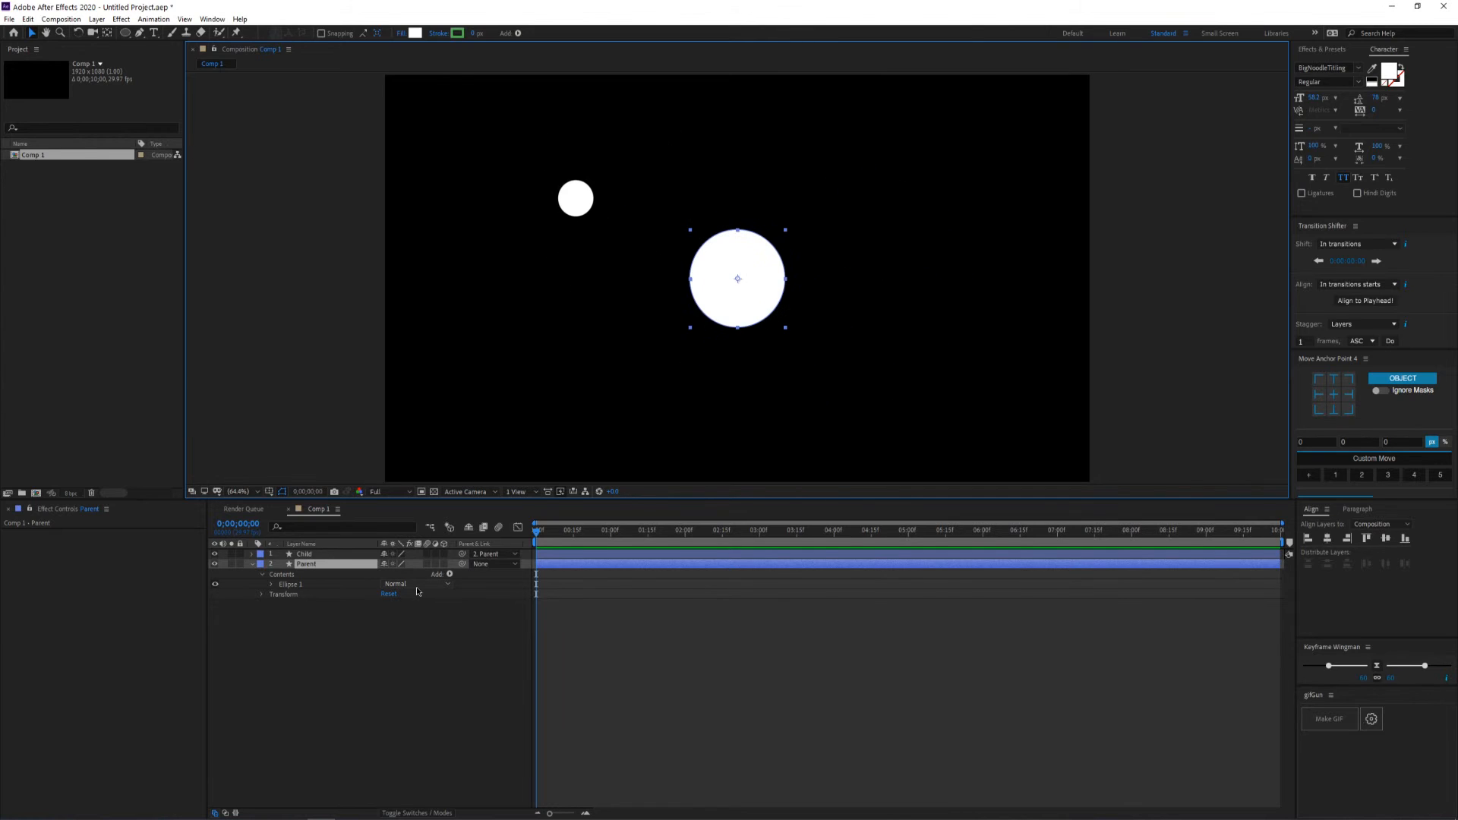
# Rotate the Parent layer to test the link, and undo the rotation
pyautogui.press('r')
pyautogui.moveTo(398, 574); pyautogui.dragTo(983, 572)
pyautogui.hotkey('ctrl', 'z')
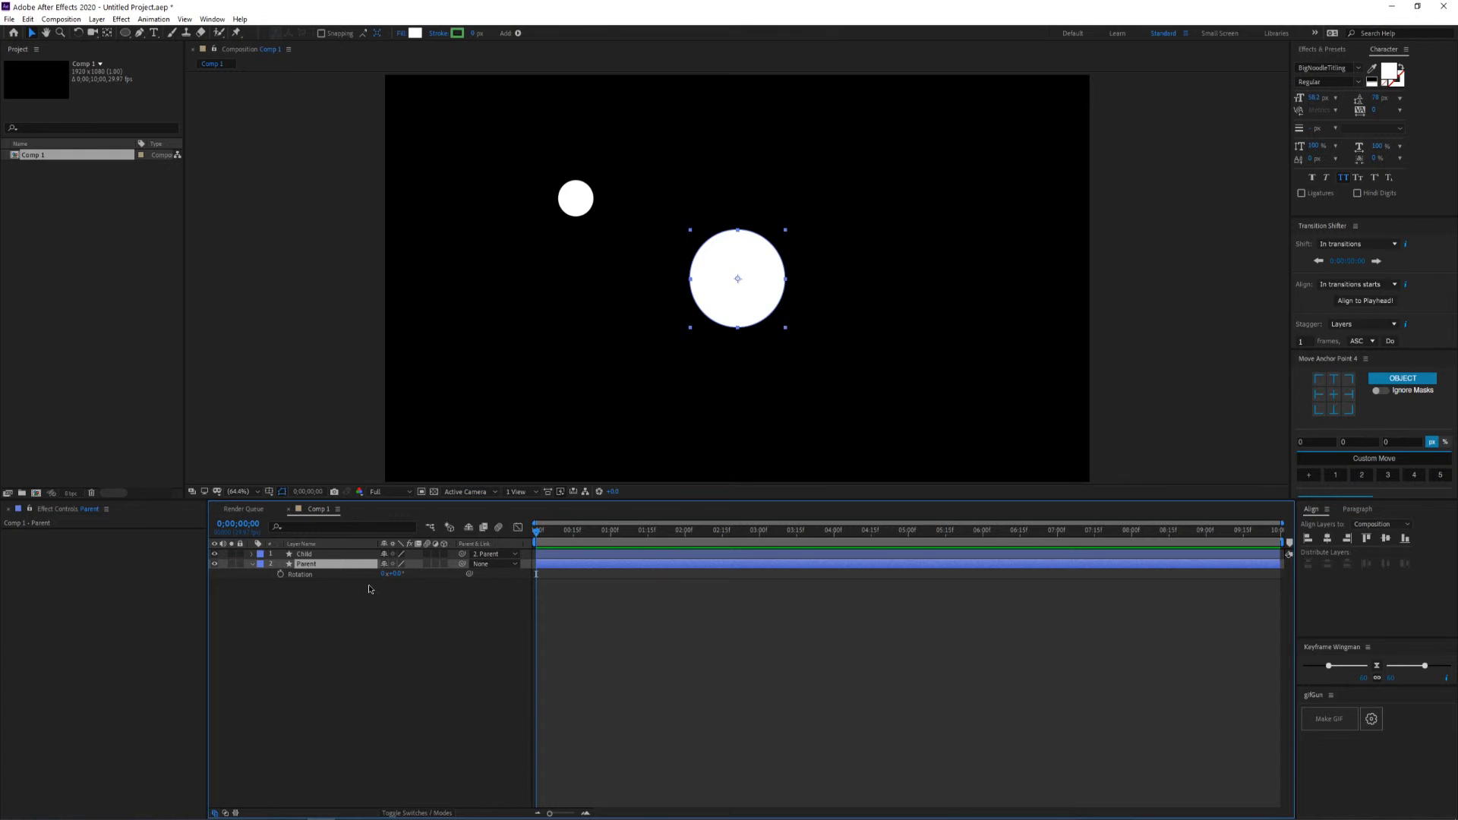
# Scale the Parent layer down slightly to test the link, and undo the scaling
pyautogui.press('s')
pyautogui.moveTo(403, 574)
pyautogui.mouseDown()
pyautogui.moveTo(448, 573)
pyautogui.moveTo(414, 566)
pyautogui.mouseUp()
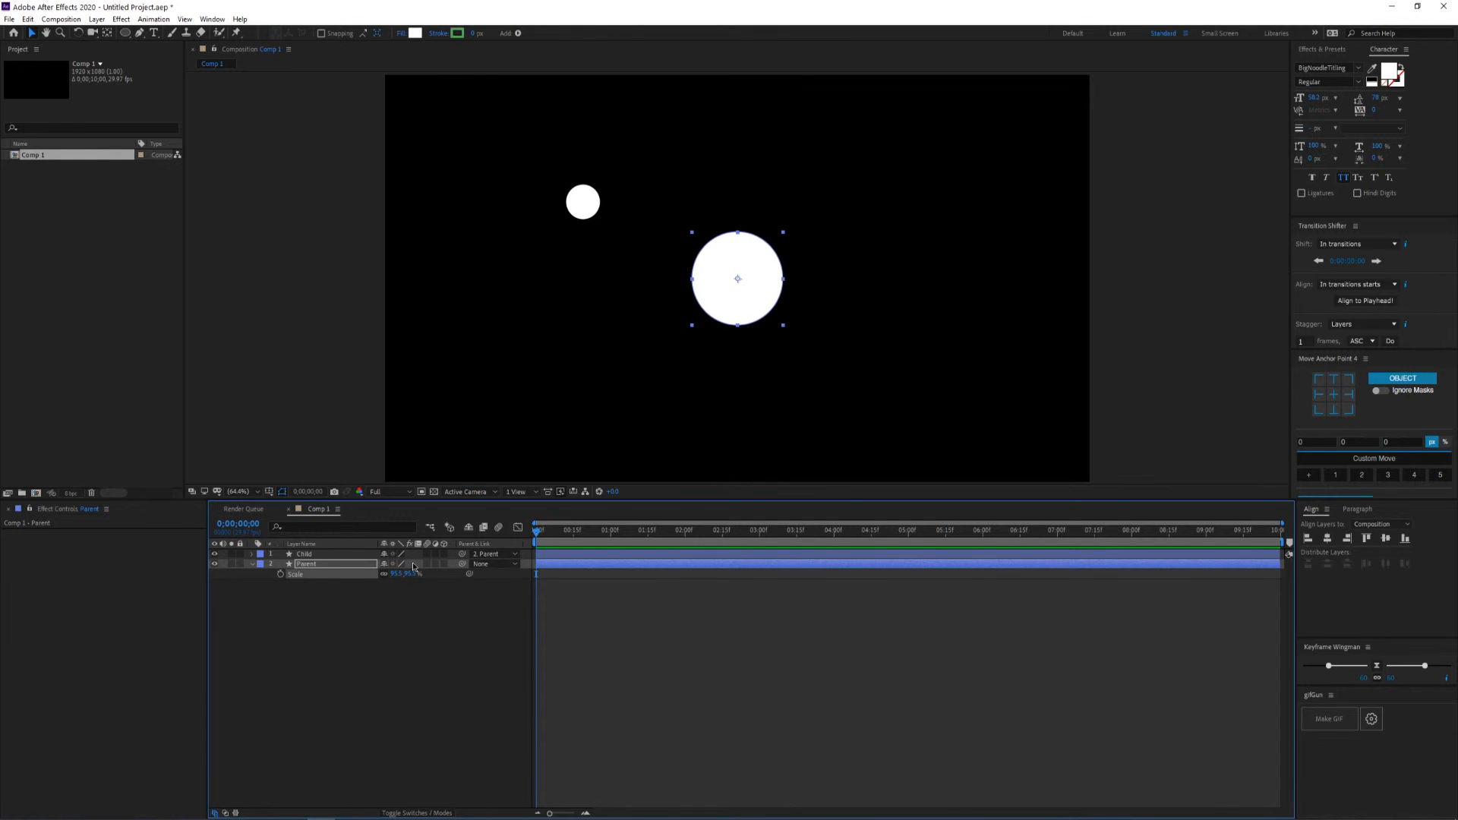
pyautogui.hotkey('ctrl', 'z')
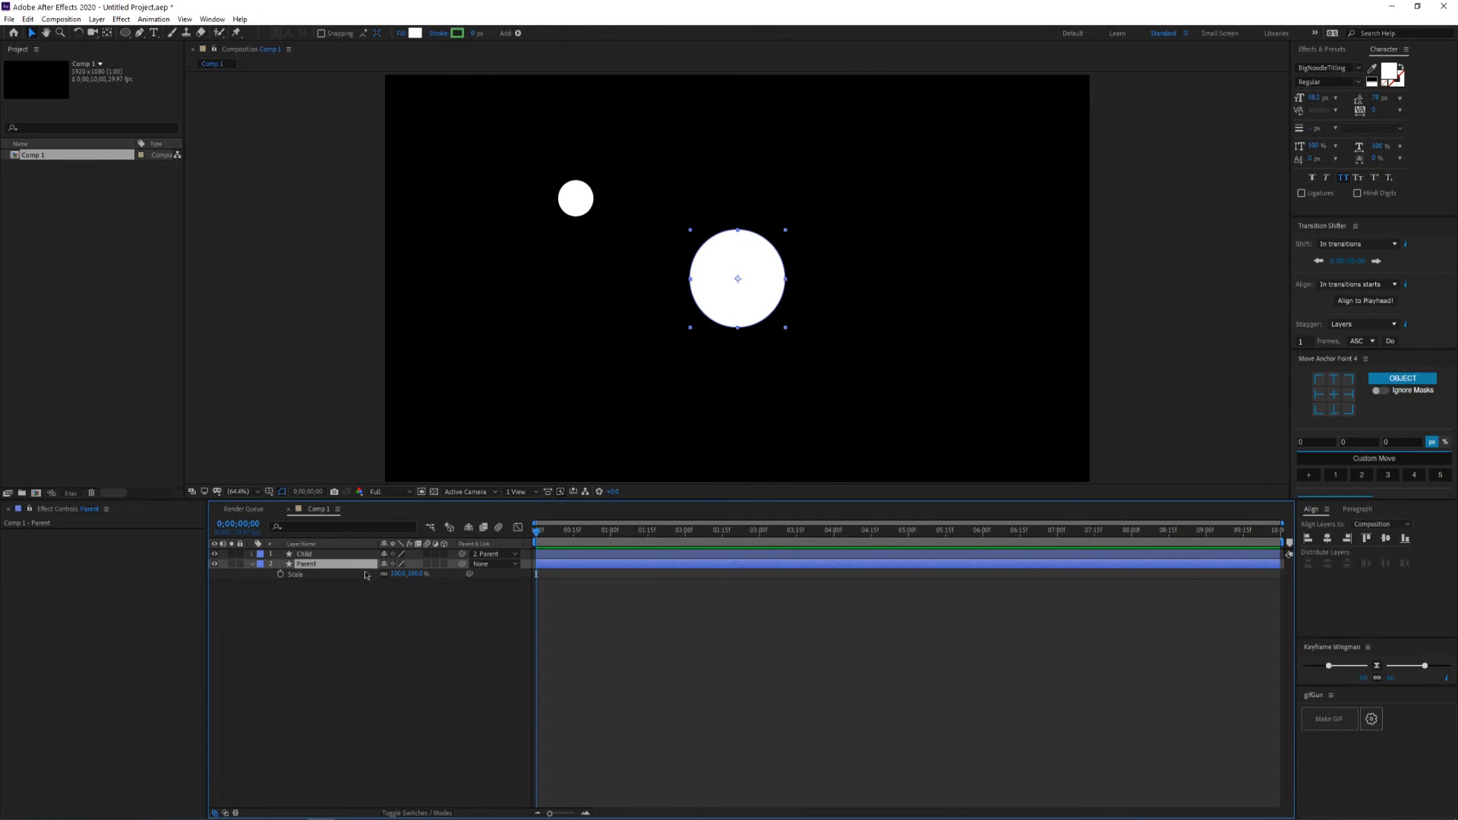
# Scale the Parent layer up while showing the Child layer's Position for comparison, and undo the scaling
pyautogui.click(332, 555)
pyautogui.keyDown('shift'); pyautogui.click(338, 564); pyautogui.keyUp('shift')
pyautogui.press('s')
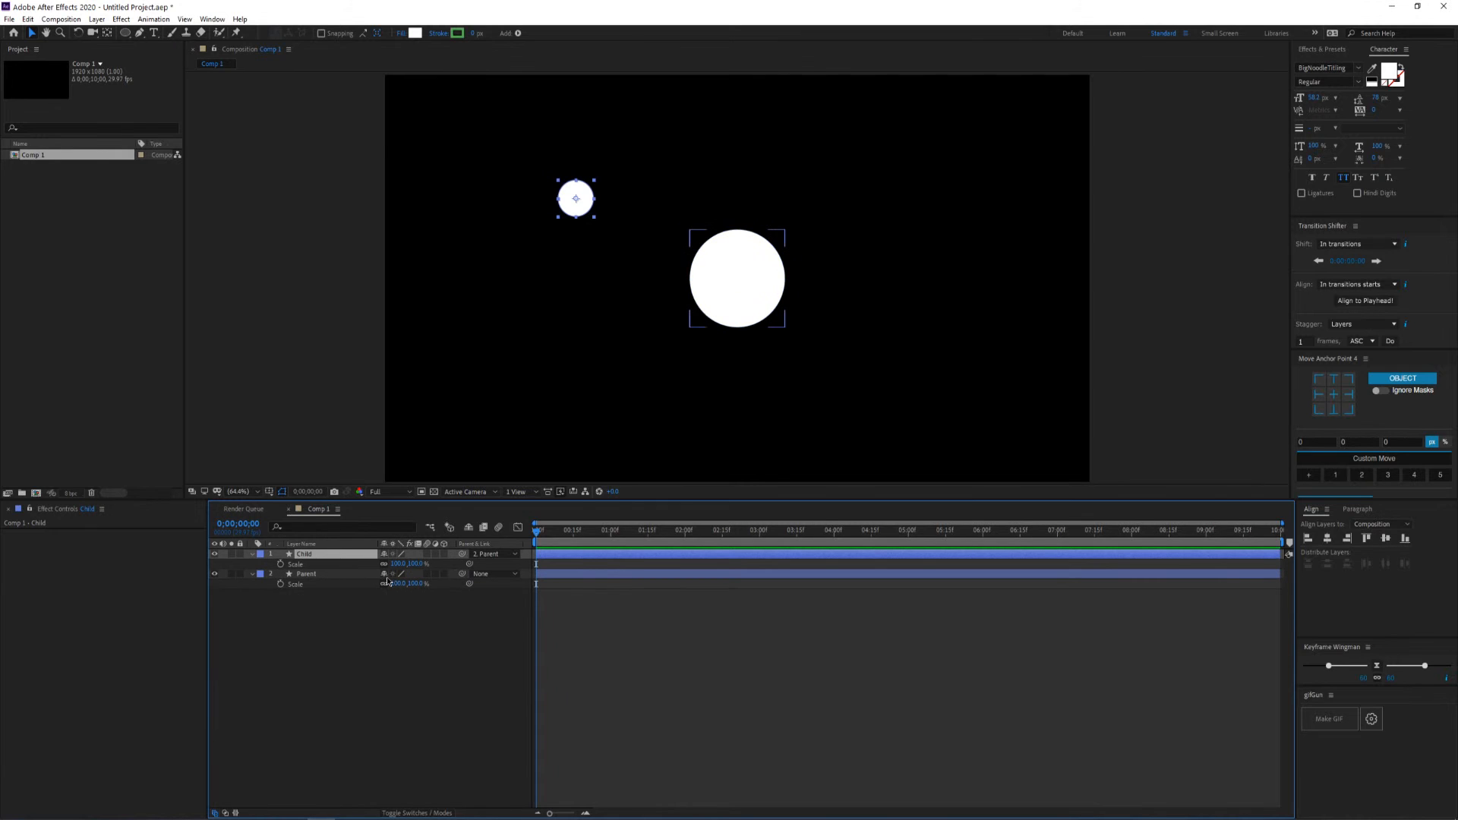
pyautogui.press('p')
pyautogui.moveTo(409, 582); pyautogui.dragTo(462, 590)
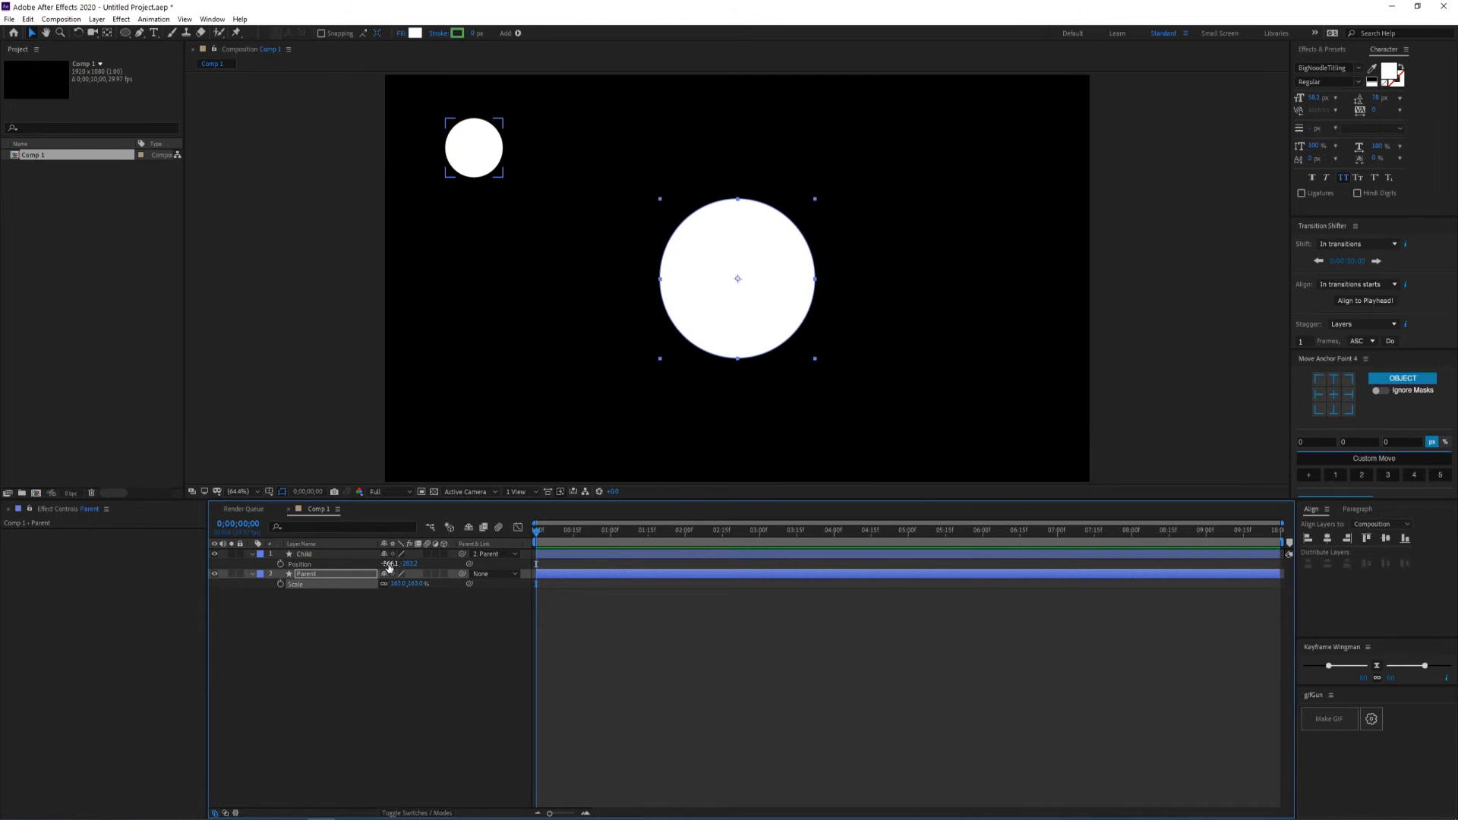
pyautogui.hotkey('ctrl', 'z')
pyautogui.click(307, 578)
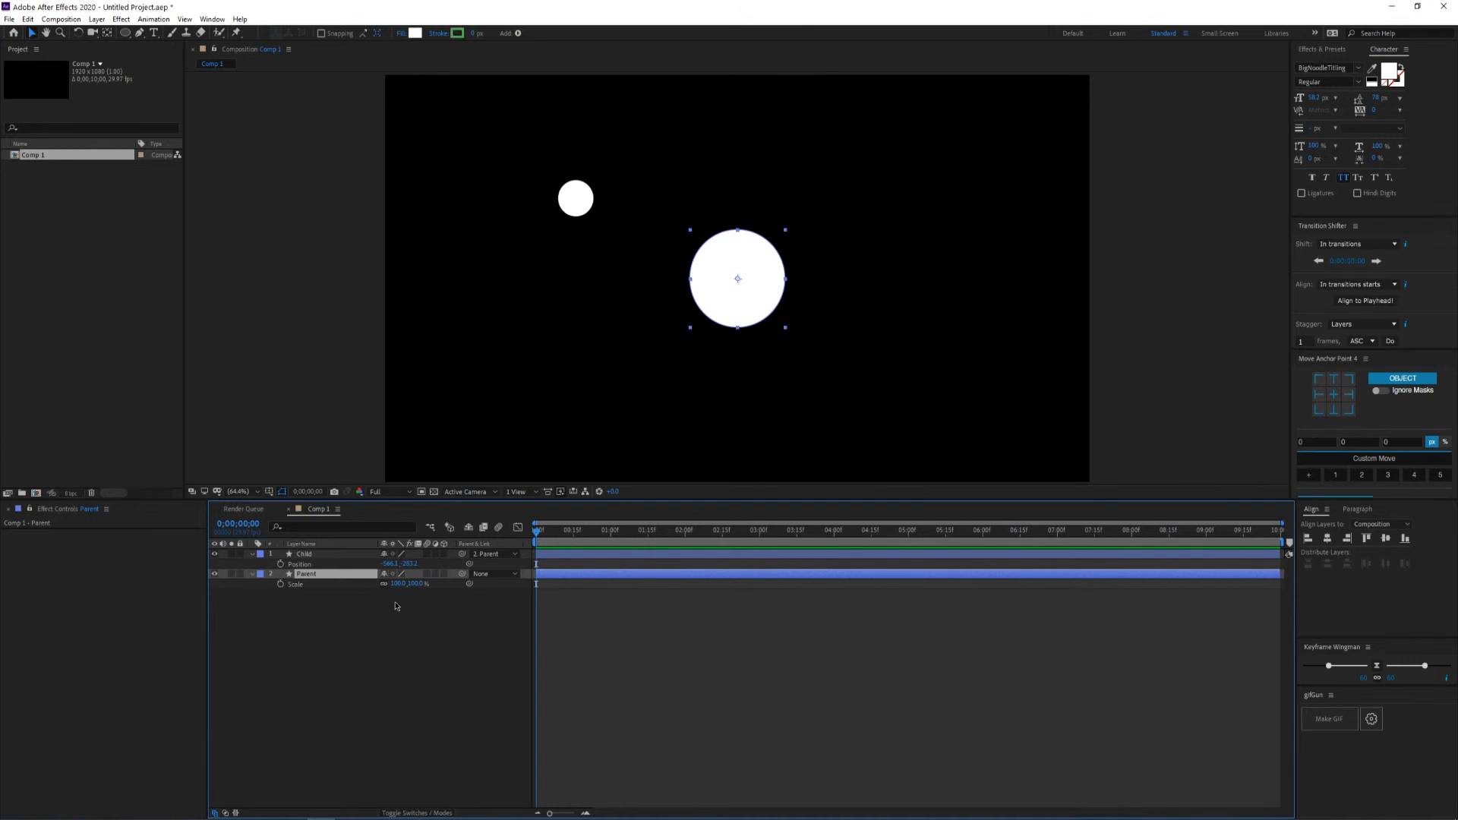
# Shift the Parent layer's anchor point horizontally to test the link, and undo the shift
pyautogui.press('a')
pyautogui.moveTo(391, 583)
pyautogui.mouseDown()
pyautogui.moveTo(406, 584)
pyautogui.moveTo(339, 582)
pyautogui.moveTo(410, 582)
pyautogui.moveTo(372, 580)
pyautogui.mouseUp()
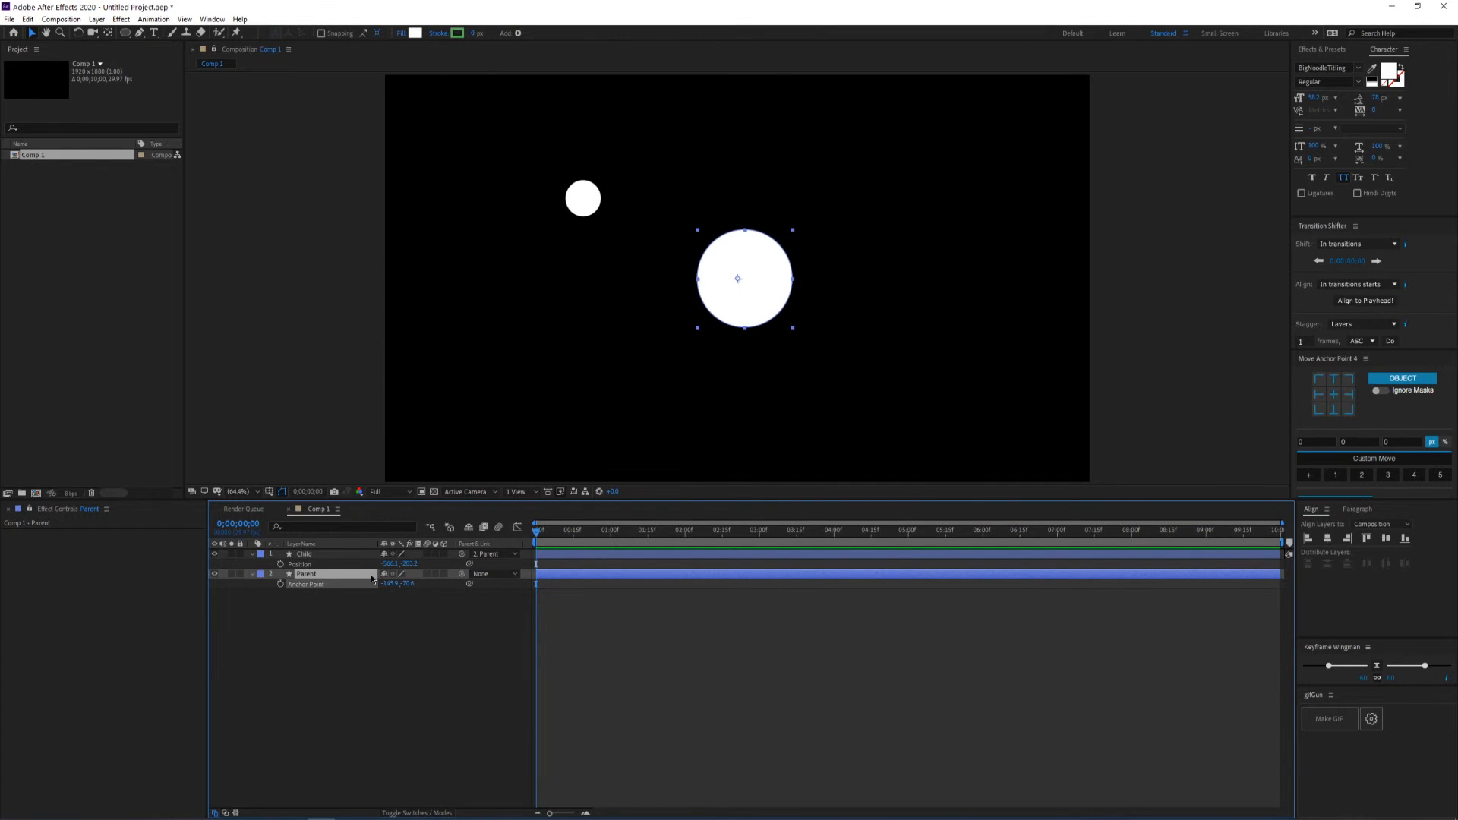
pyautogui.hotkey('ctrl', 'z')
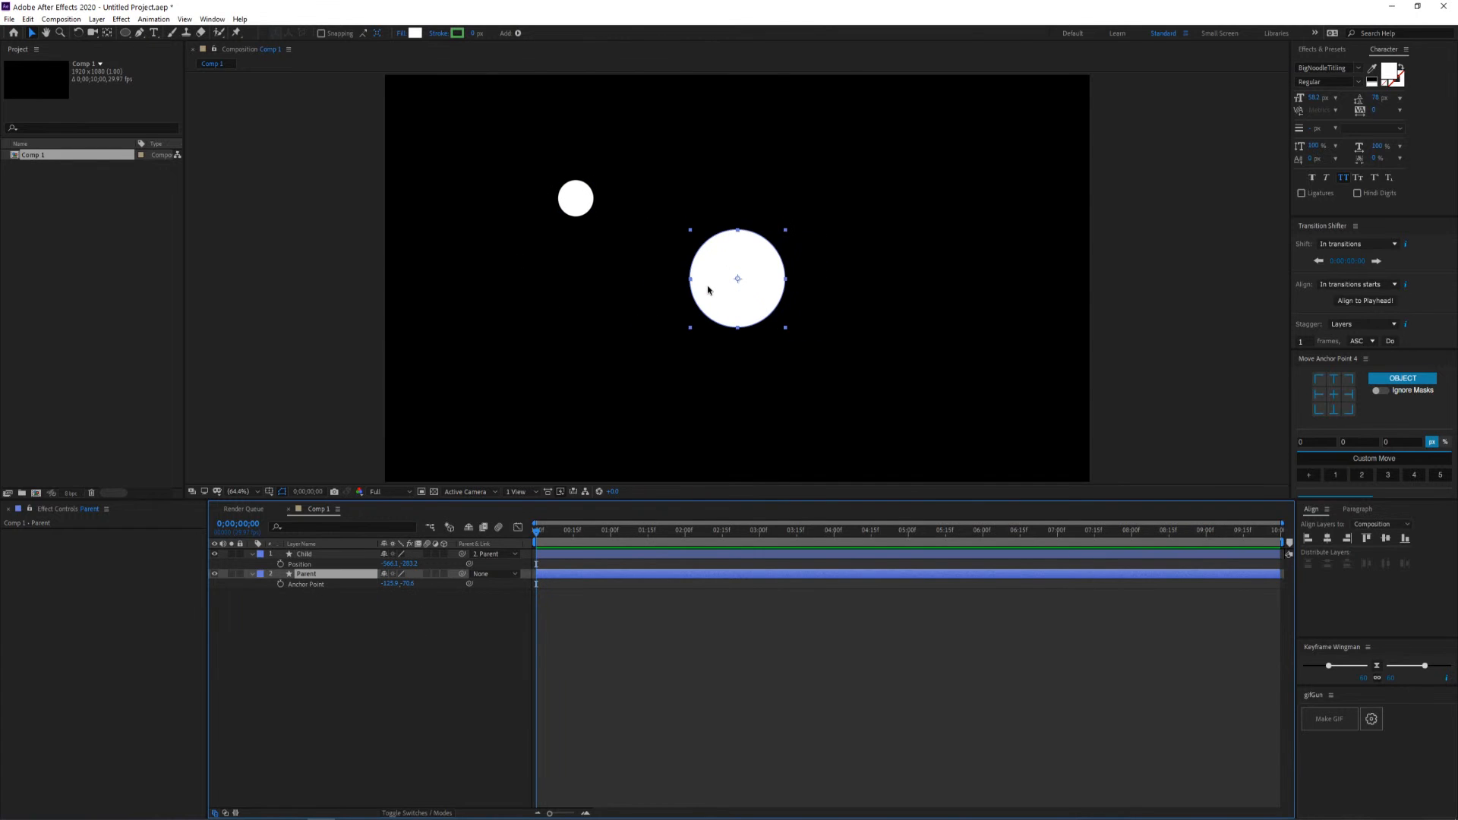
pyautogui.click(581, 215)
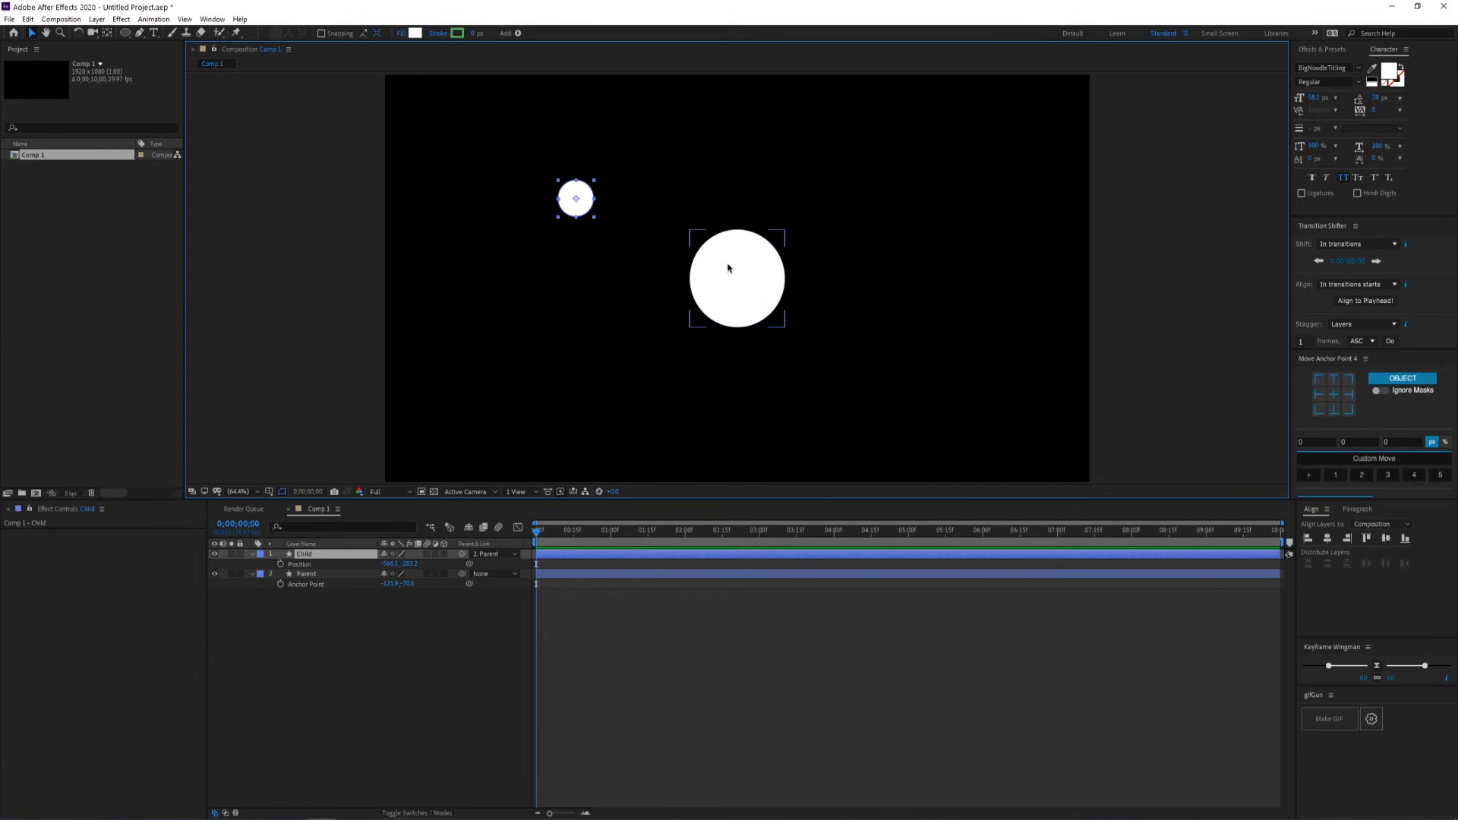
pyautogui.click(745, 276)
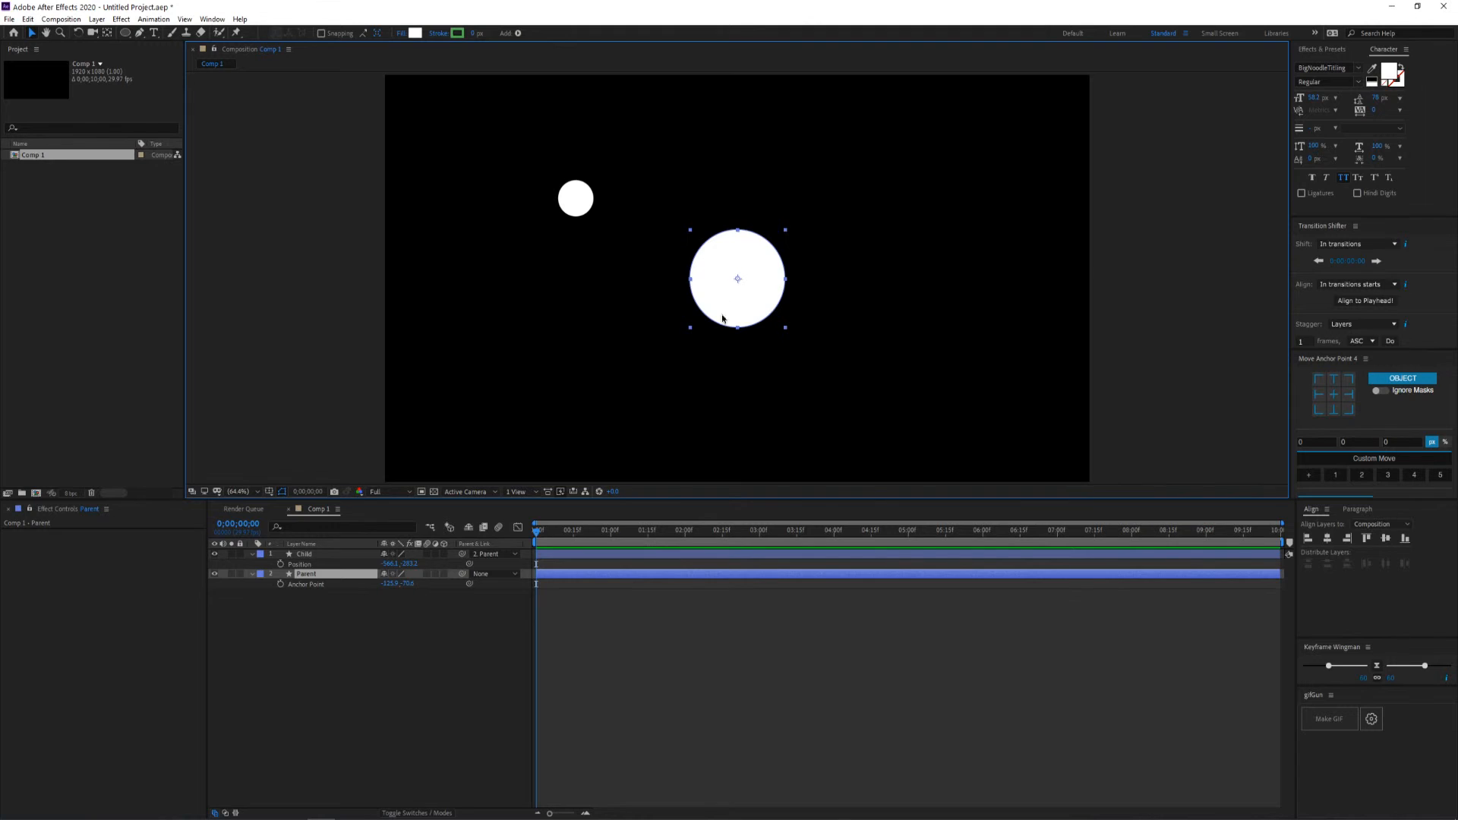
pyautogui.click(633, 539)
pyautogui.click(649, 544)
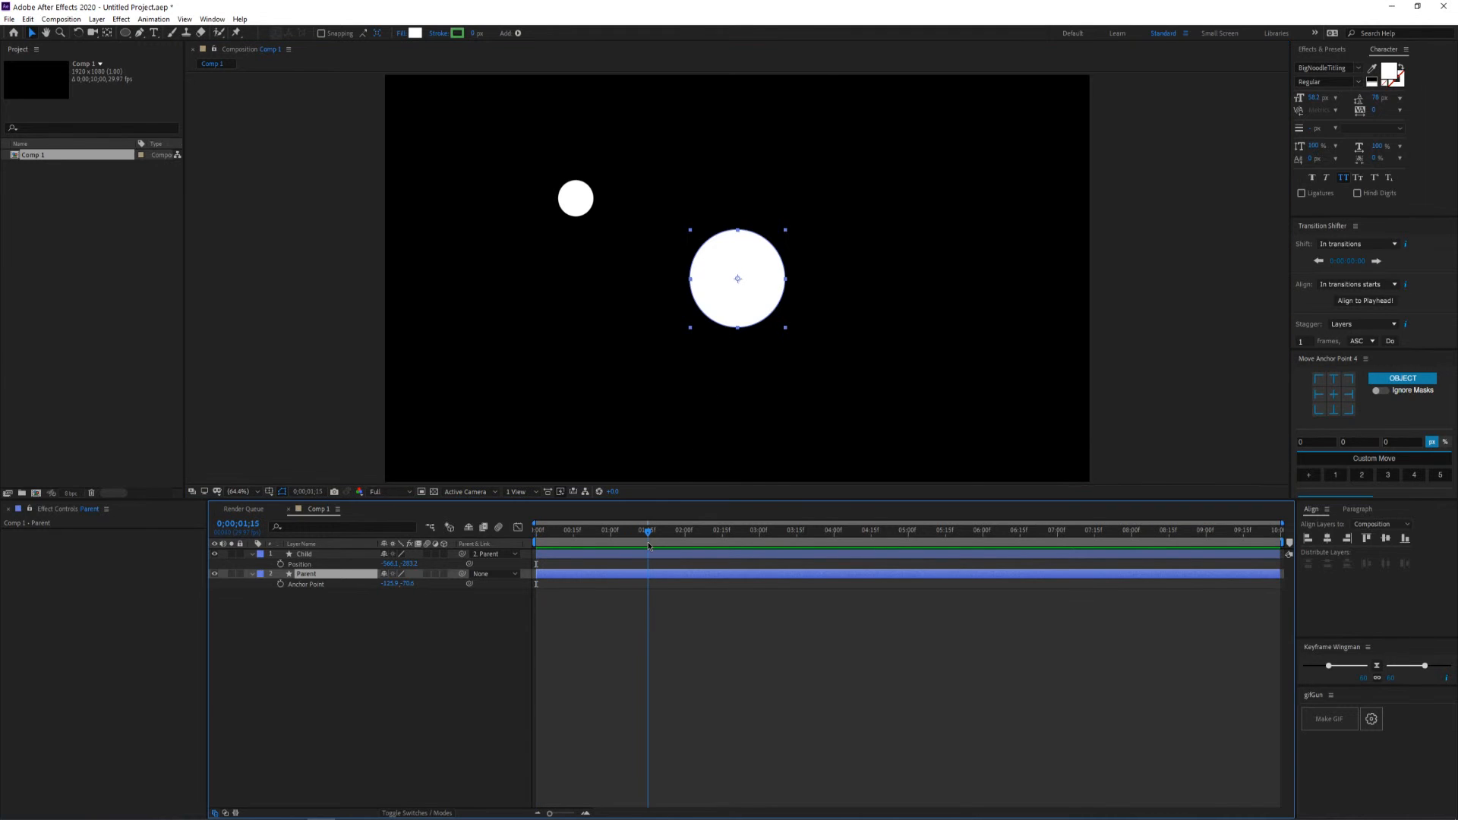
pyautogui.moveTo(648, 544); pyautogui.dragTo(505, 542)
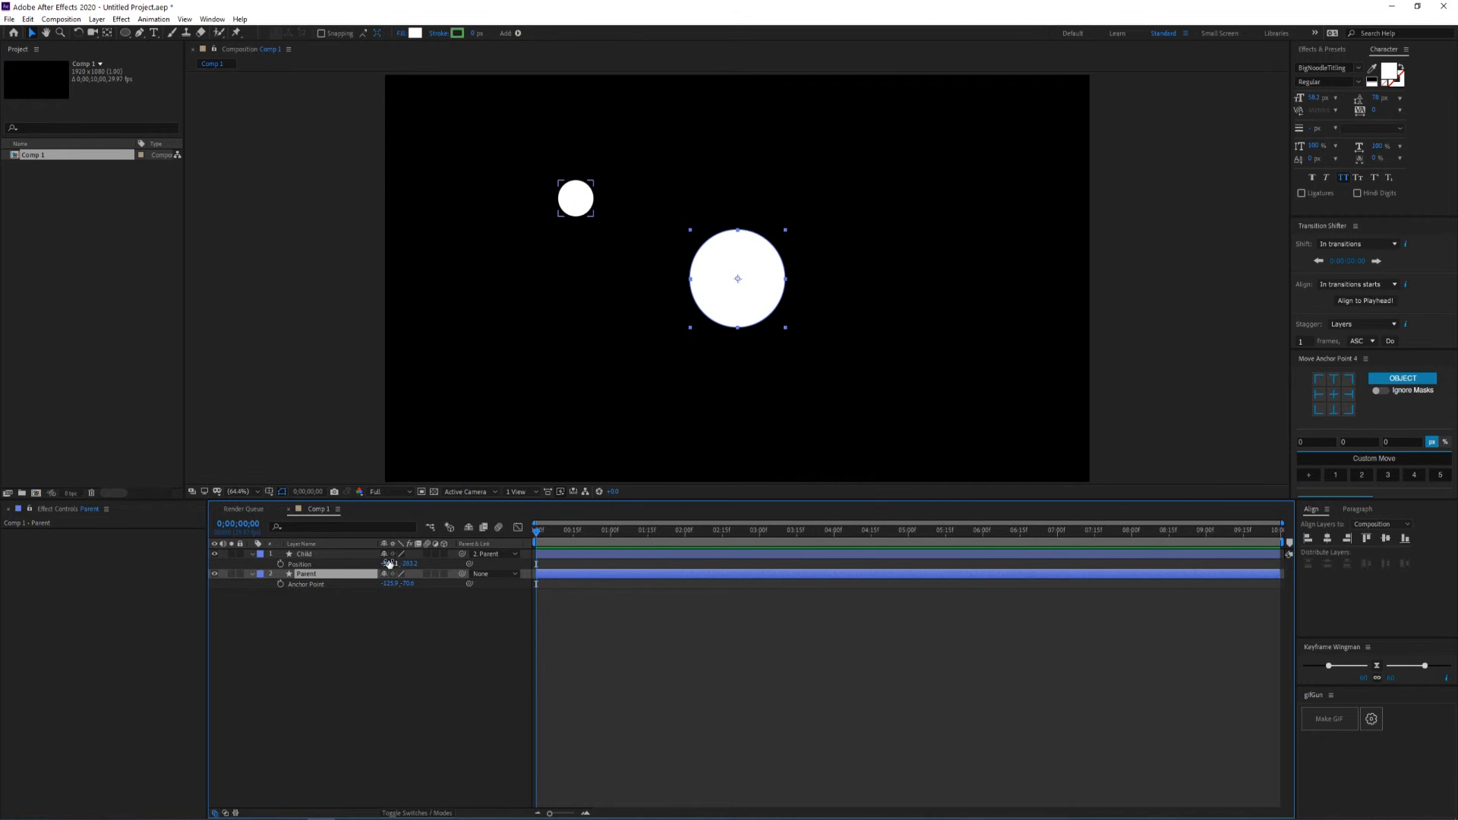
# Show the Title/Action Safe guides and move the Child layer's anchor point to the centre of the Parent circle
pyautogui.click(317, 559)
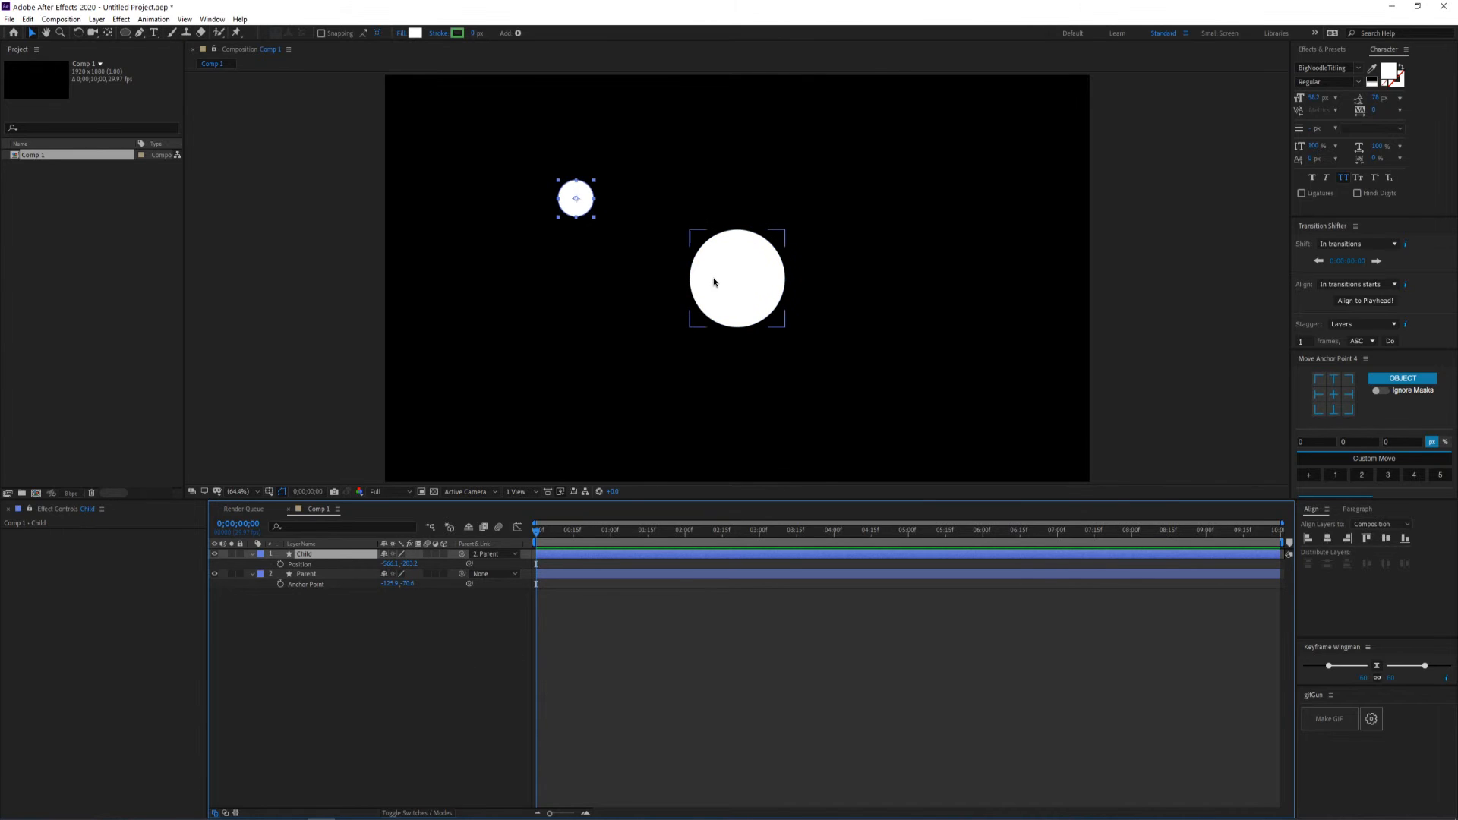
pyautogui.click(271, 493)
pyautogui.click(309, 505)
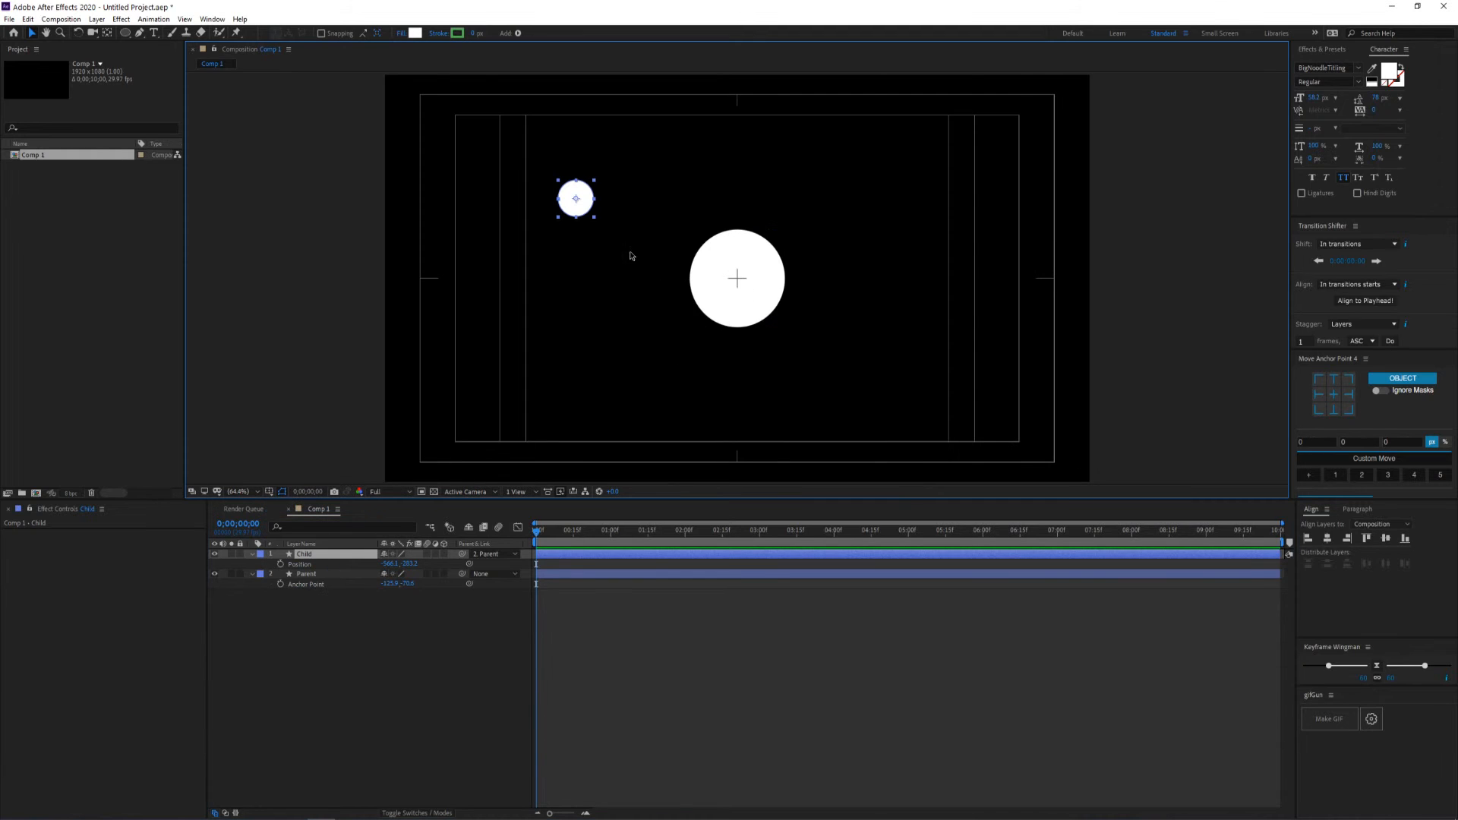
pyautogui.click(107, 33)
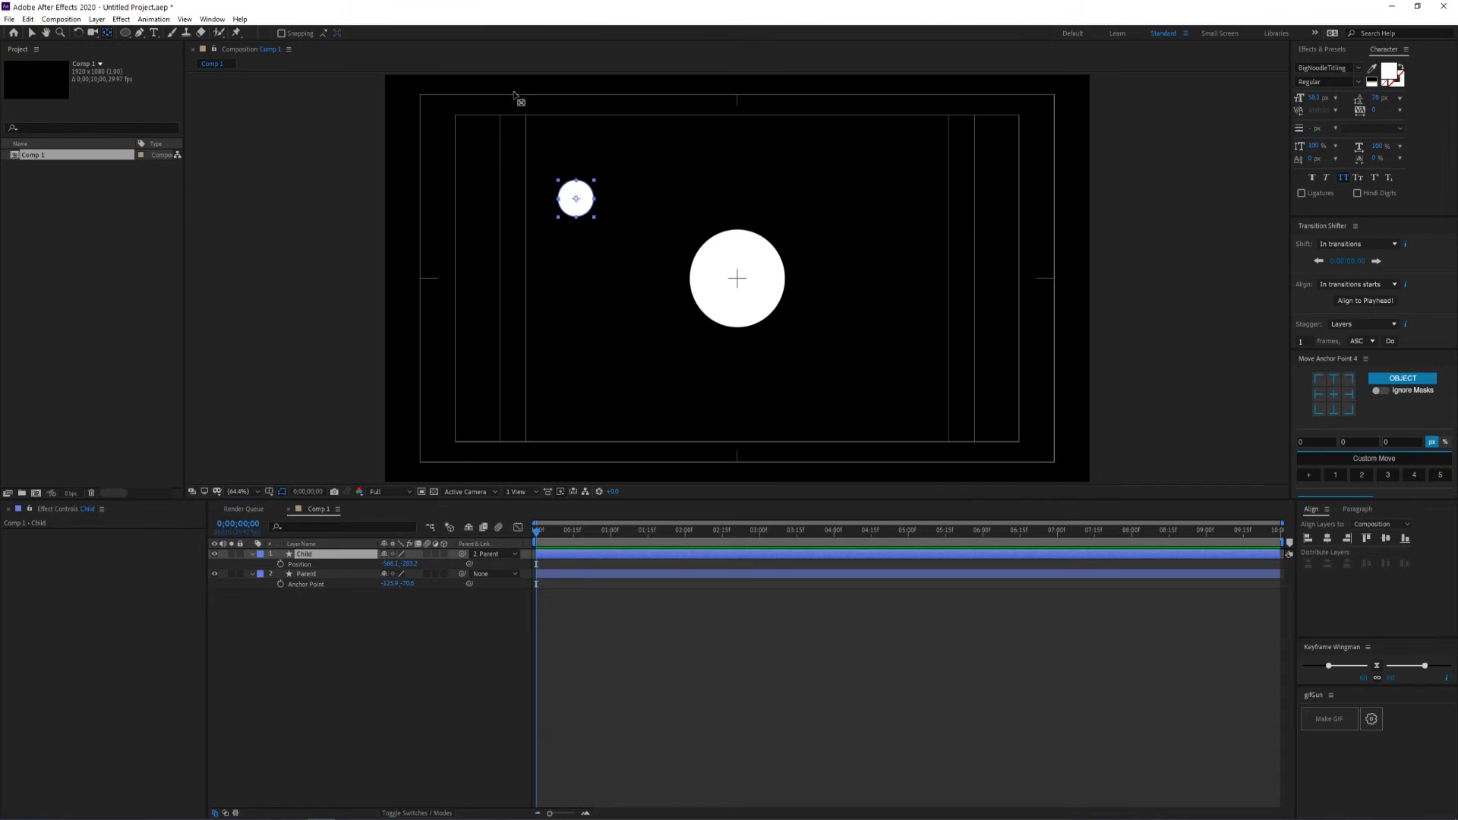
pyautogui.moveTo(576, 193)
pyautogui.mouseDown()
pyautogui.moveTo(599, 212)
pyautogui.moveTo(576, 198)
pyautogui.mouseUp()
pyautogui.moveTo(576, 199); pyautogui.dragTo(737, 278)
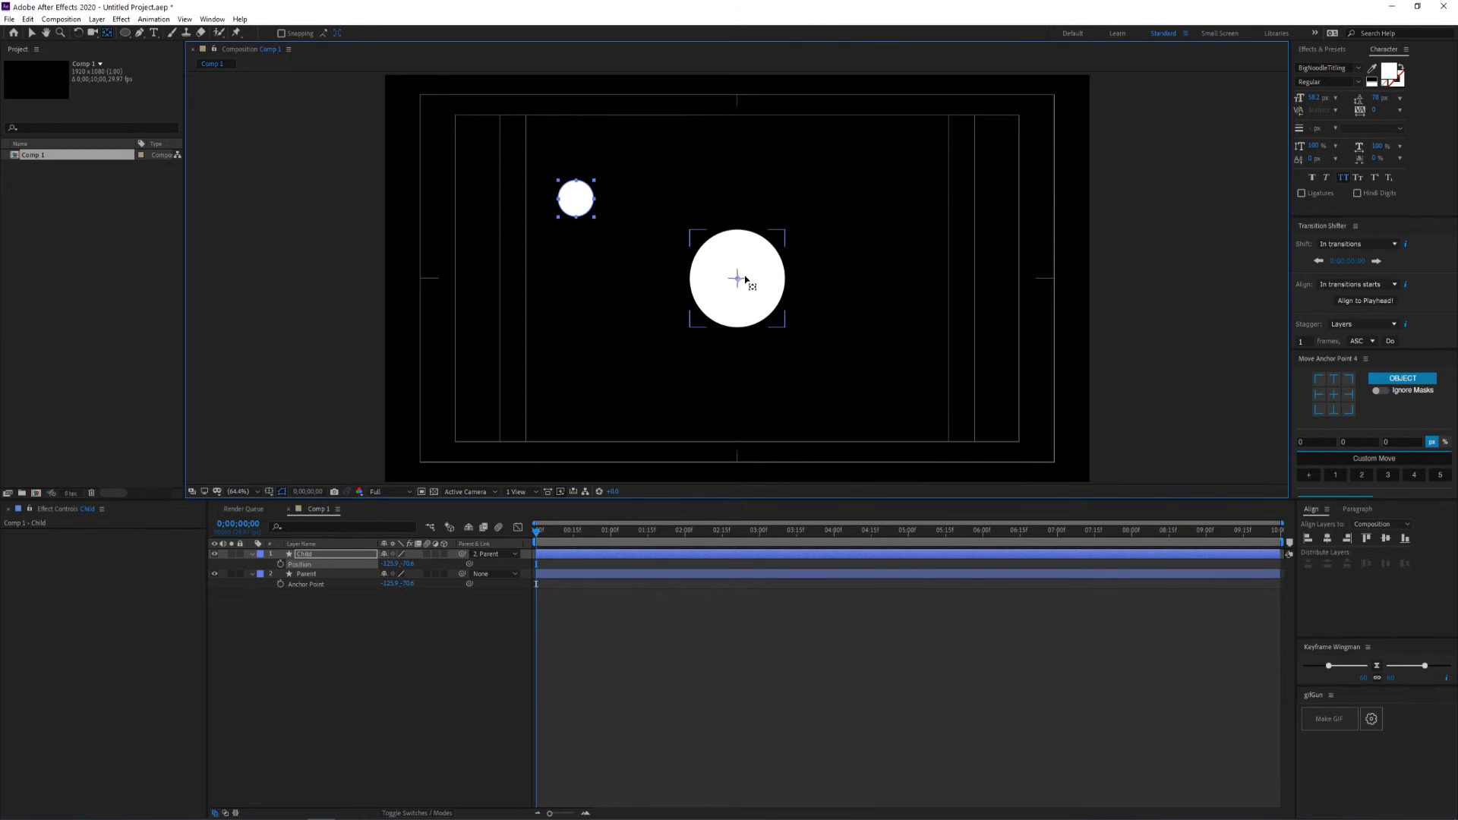
pyautogui.scroll(4, 740, 281)
pyautogui.moveTo(741, 286)
pyautogui.mouseDown()
pyautogui.moveTo(699, 294)
pyautogui.moveTo(738, 285)
pyautogui.mouseUp()
pyautogui.scroll(-2, 739, 287)
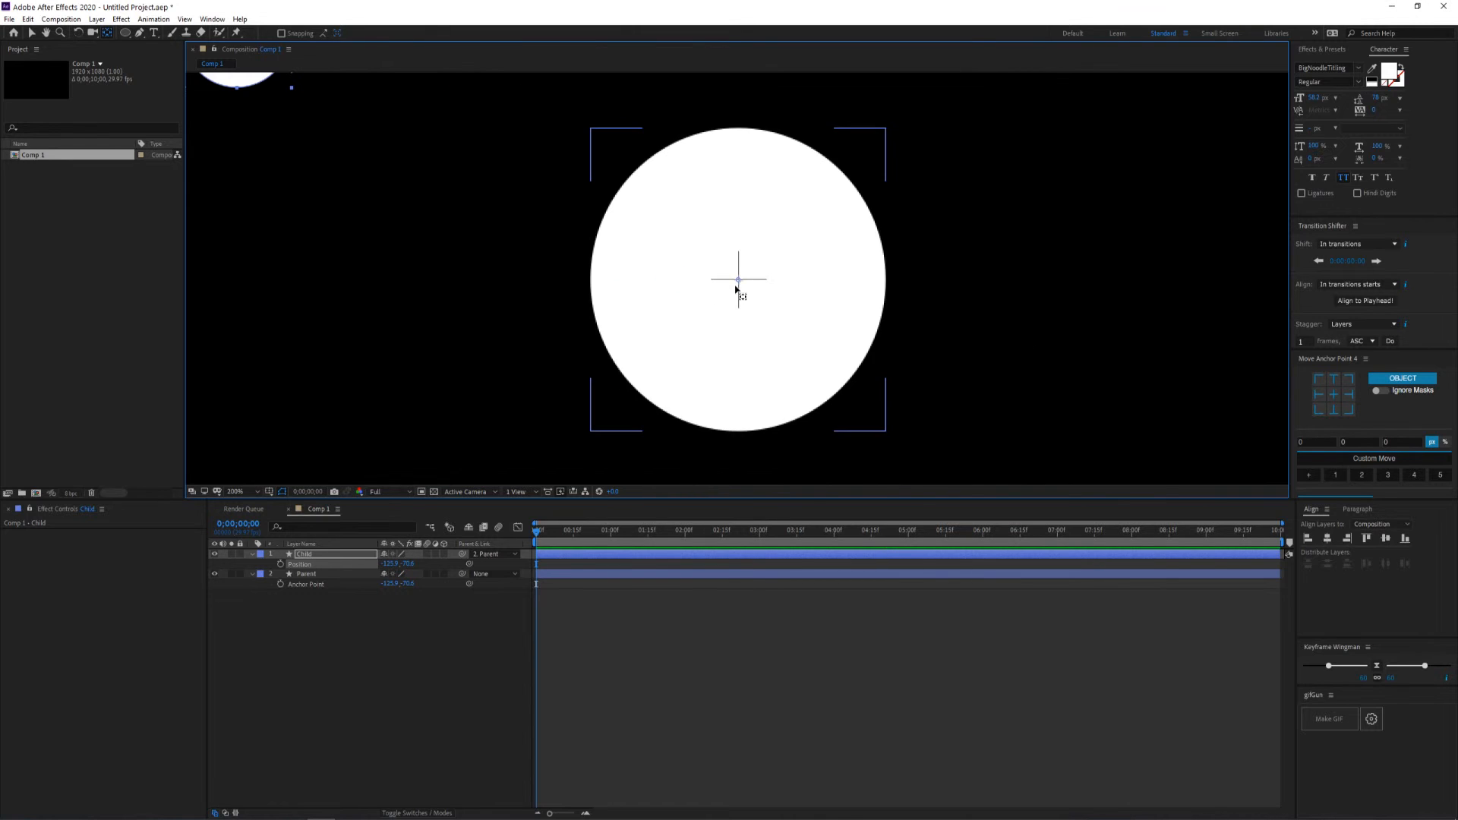
# Inspect the Child's anchor point with the Parent layer temporarily hidden, and turn off the Title/Action Safe guides
pyautogui.click(215, 574)
pyautogui.scroll(-1, 521, 397)
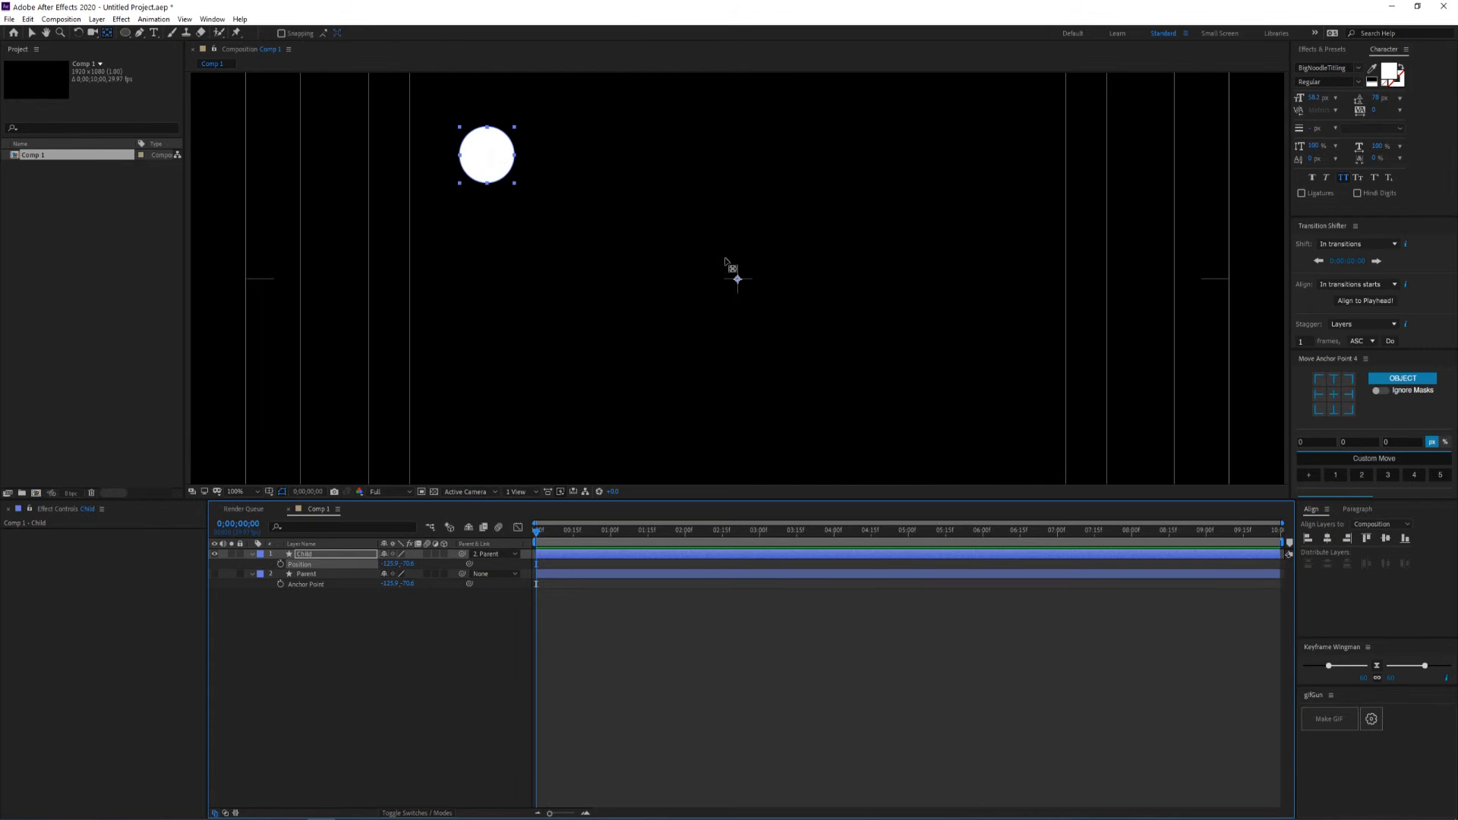
pyautogui.click(269, 492)
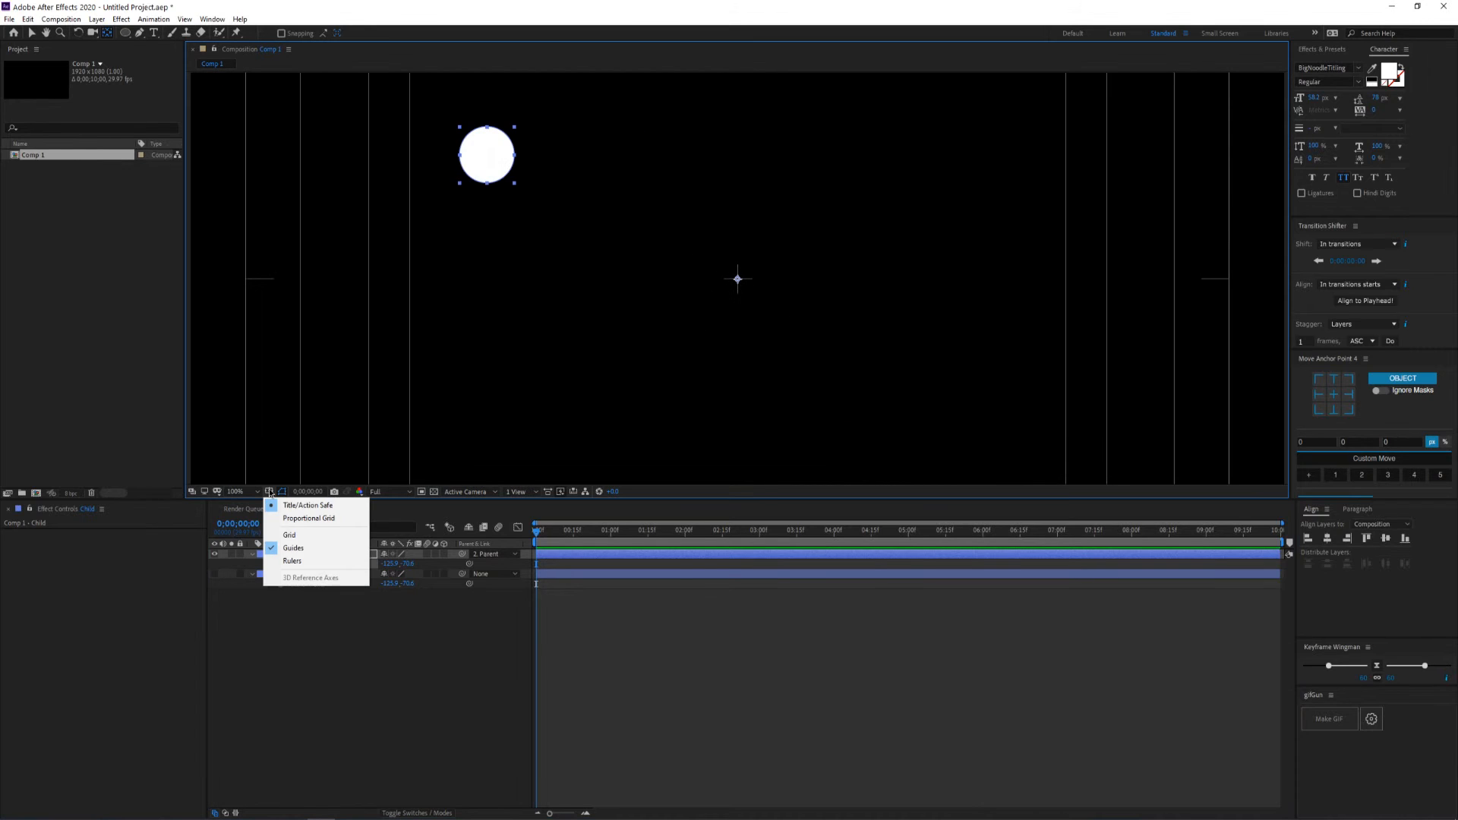
pyautogui.click(289, 505)
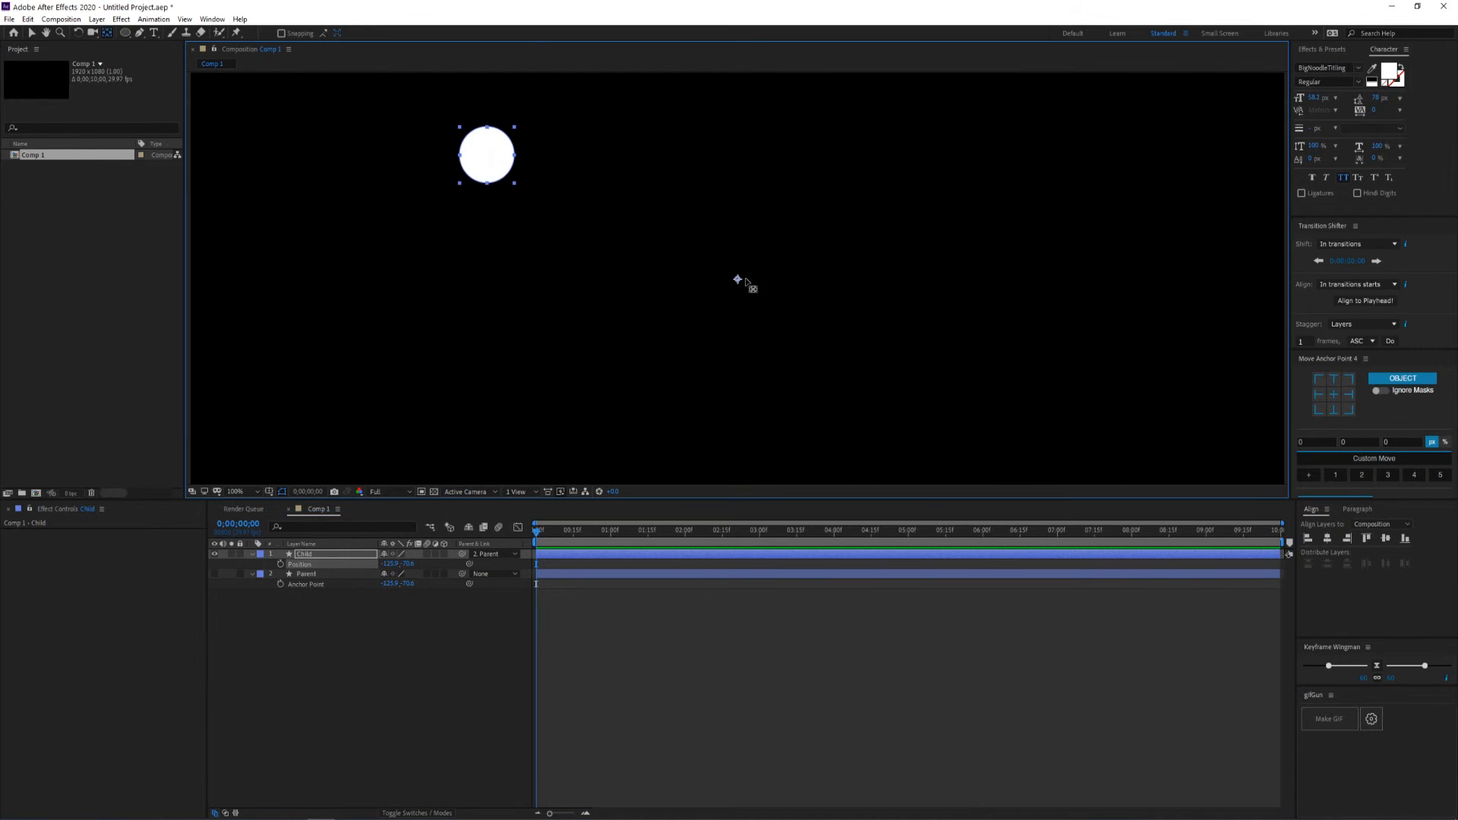
pyautogui.click(215, 574)
pyautogui.scroll(-1, 650, 331)
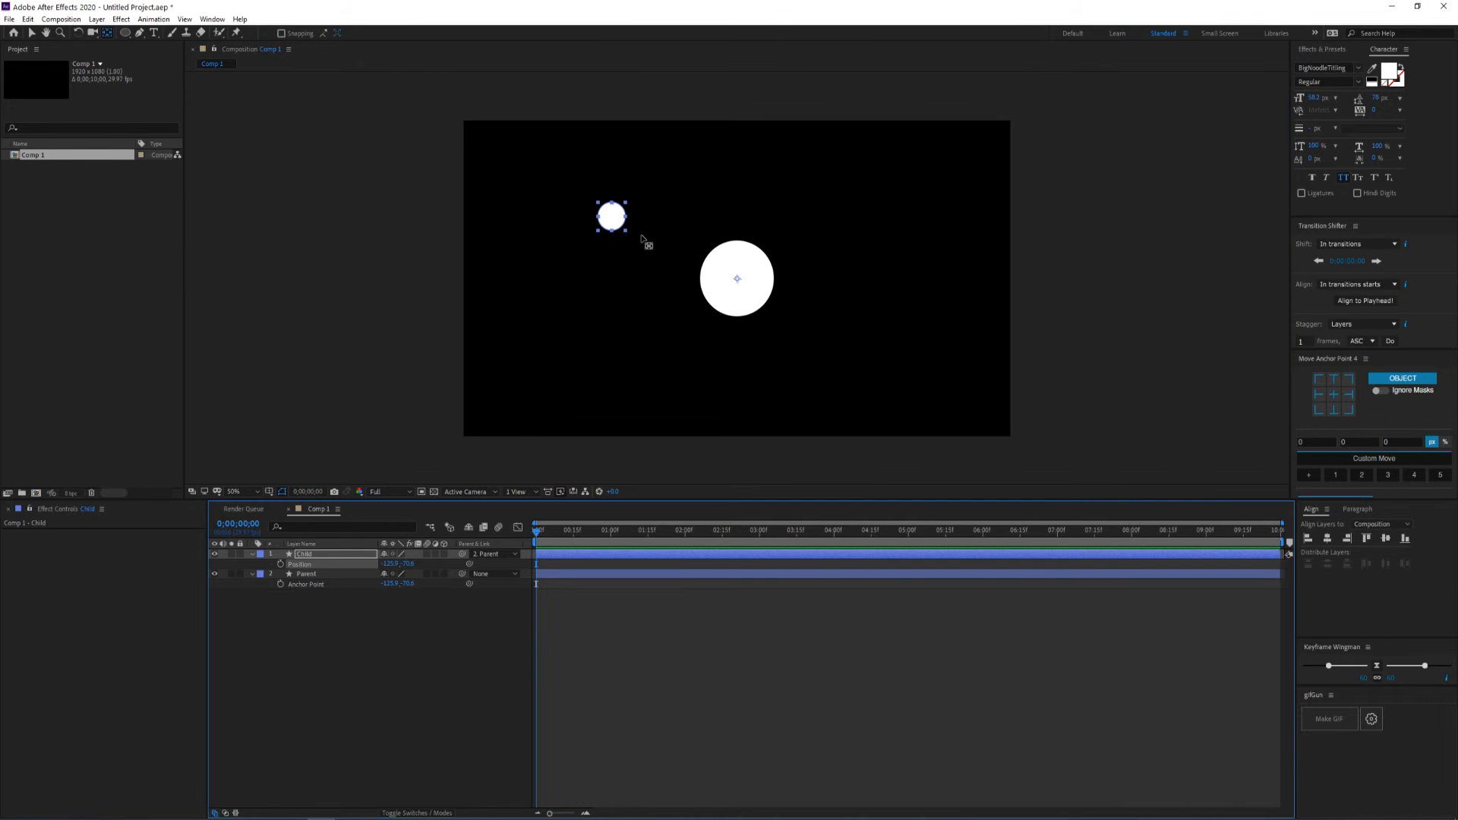
# Keyframe the Child layer's Rotation from 0° at the start to one full revolution at 3 seconds
pyautogui.click(312, 555)
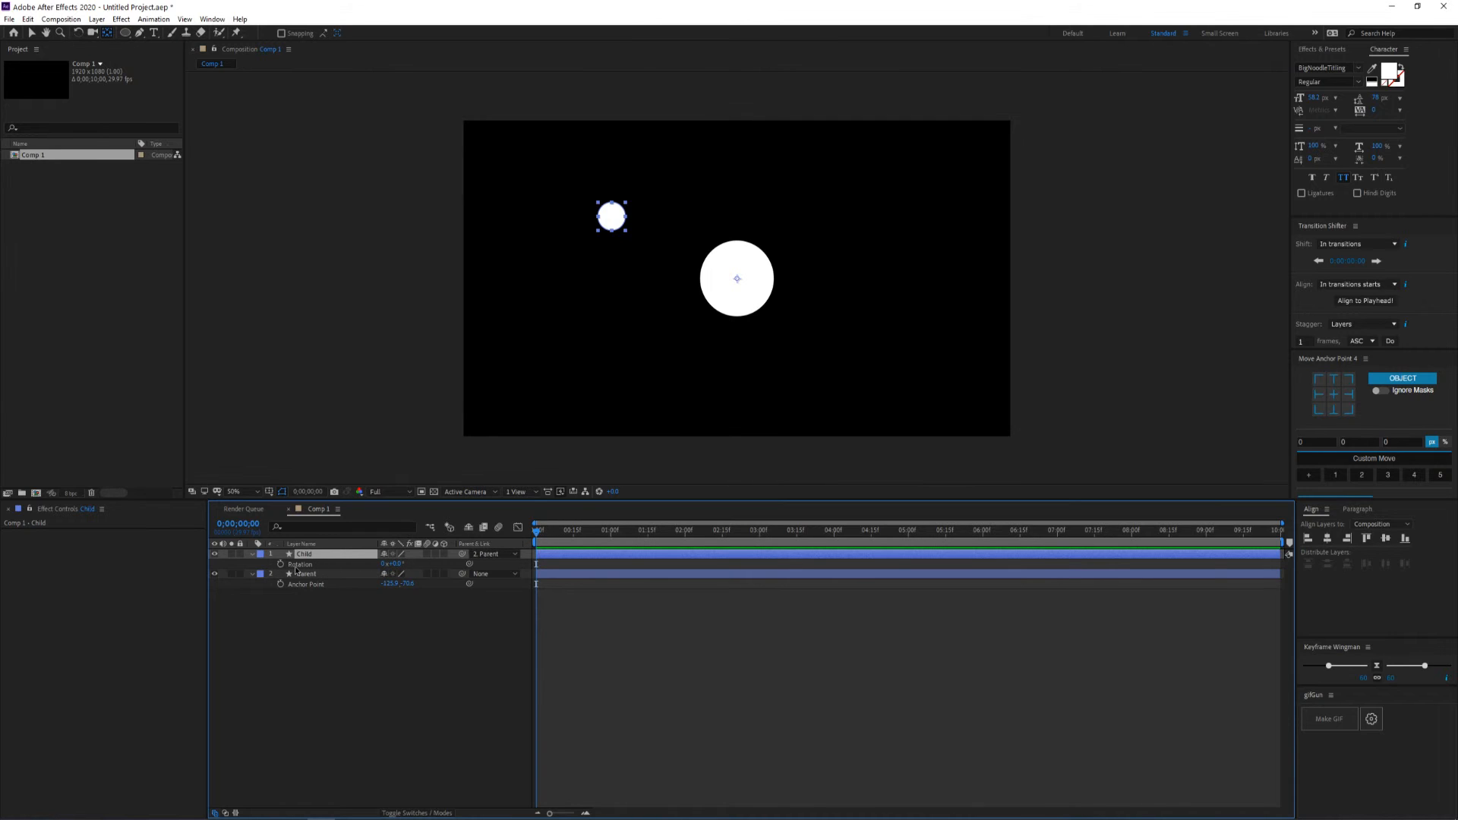
pyautogui.click(280, 564)
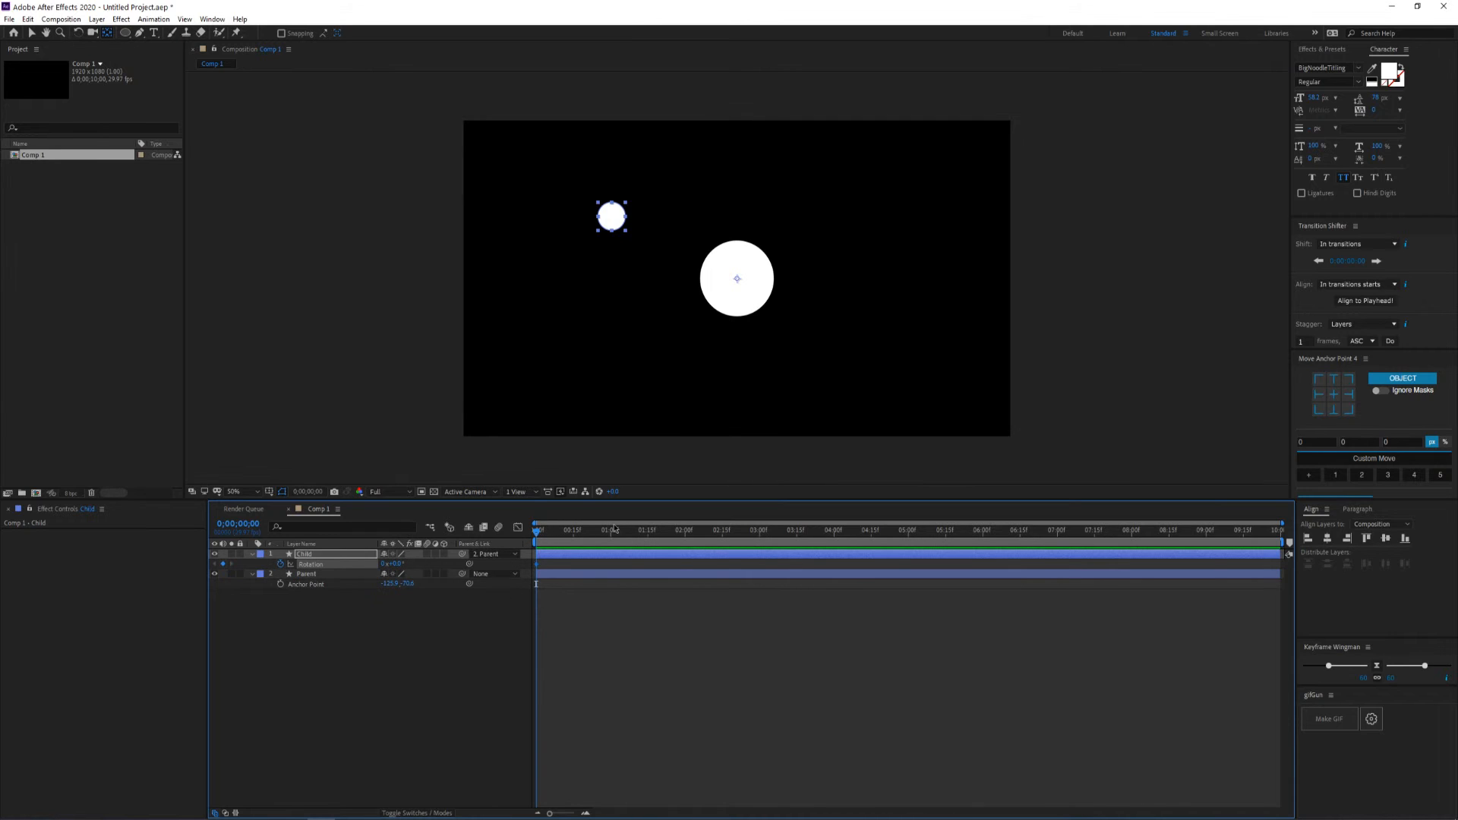
pyautogui.moveTo(615, 534); pyautogui.dragTo(760, 534)
pyautogui.click(385, 564)
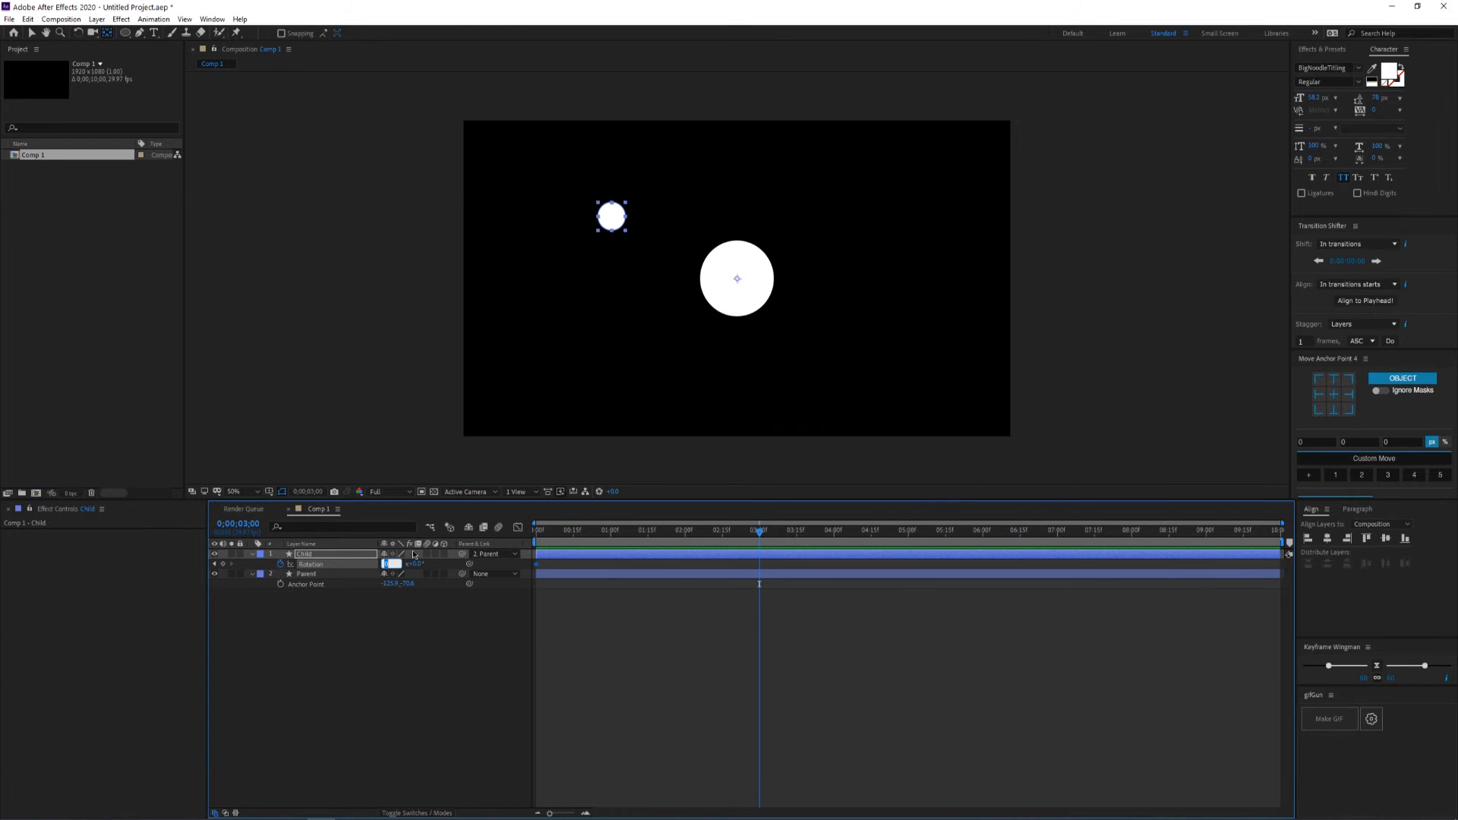
pyautogui.click(419, 568)
pyautogui.click(398, 564)
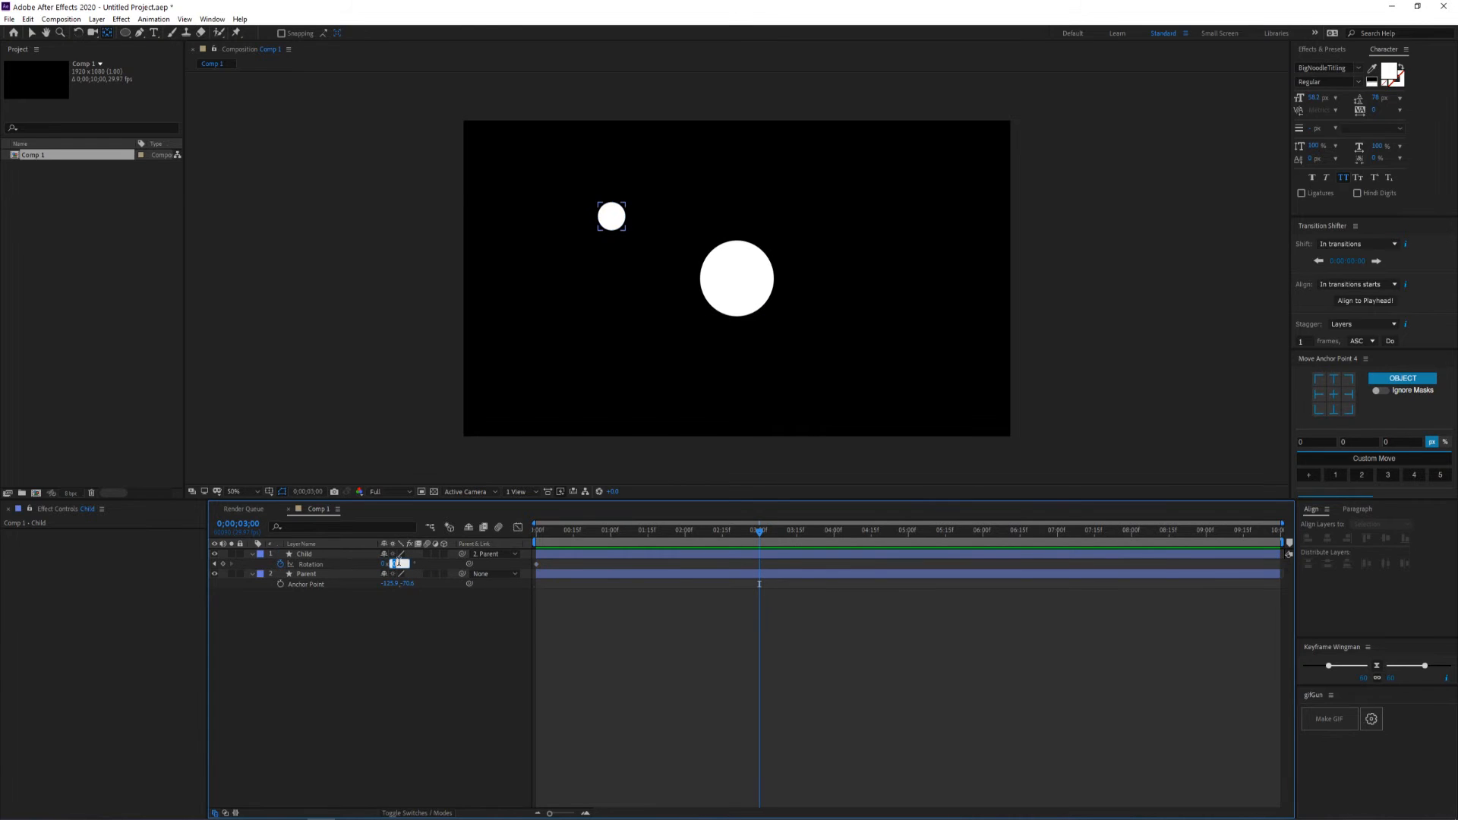
pyautogui.press('Return')
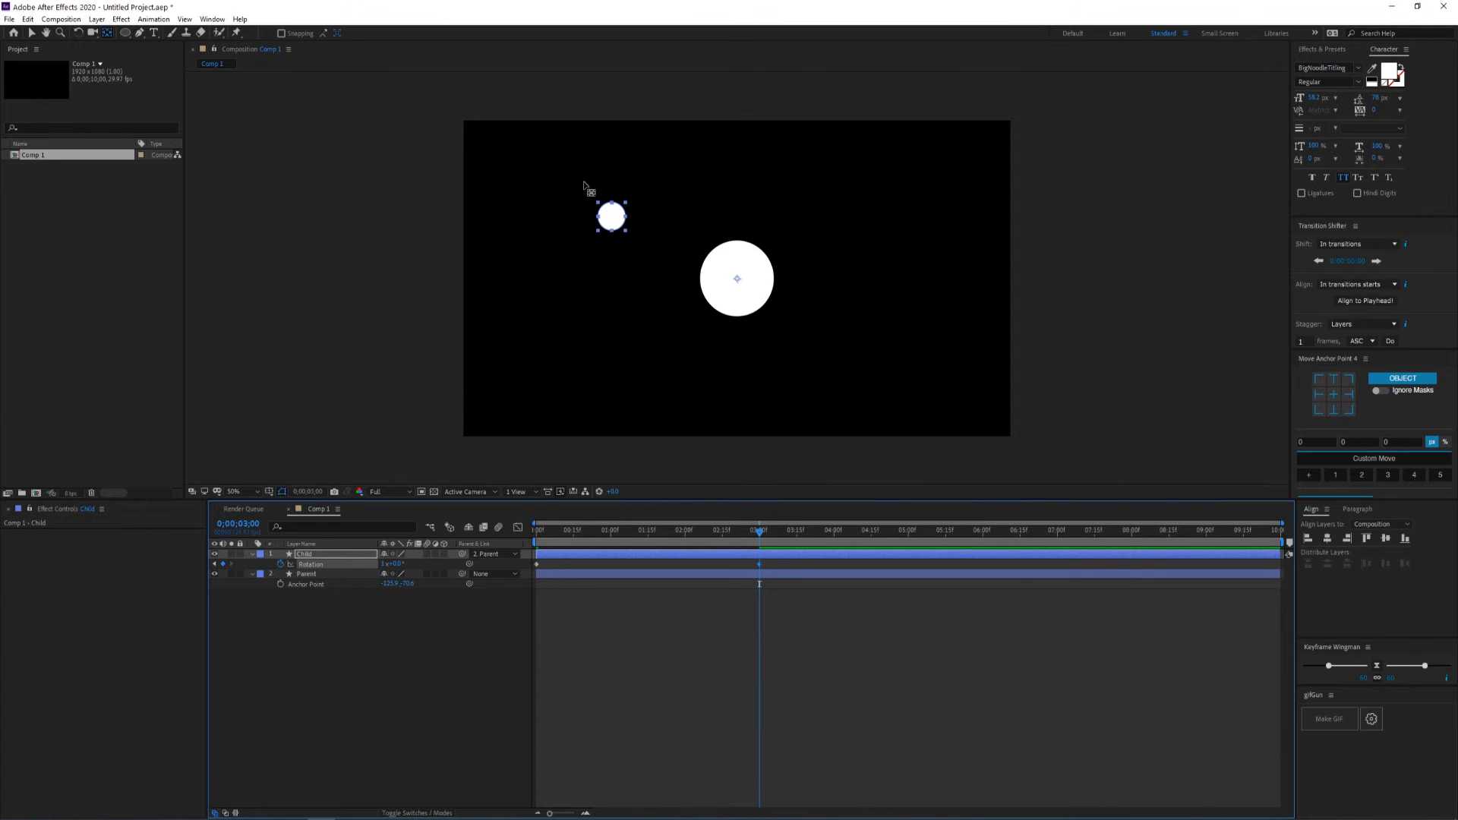
# Move the Child's second Rotation keyframe and the work area's end to 5 seconds, and preview the orbit
pyautogui.moveTo(718, 540); pyautogui.dragTo(759, 514)
pyautogui.moveTo(760, 566); pyautogui.dragTo(518, 523)
pyautogui.click(909, 533)
pyautogui.press('n')
pyautogui.press('space')
pyautogui.press('space')
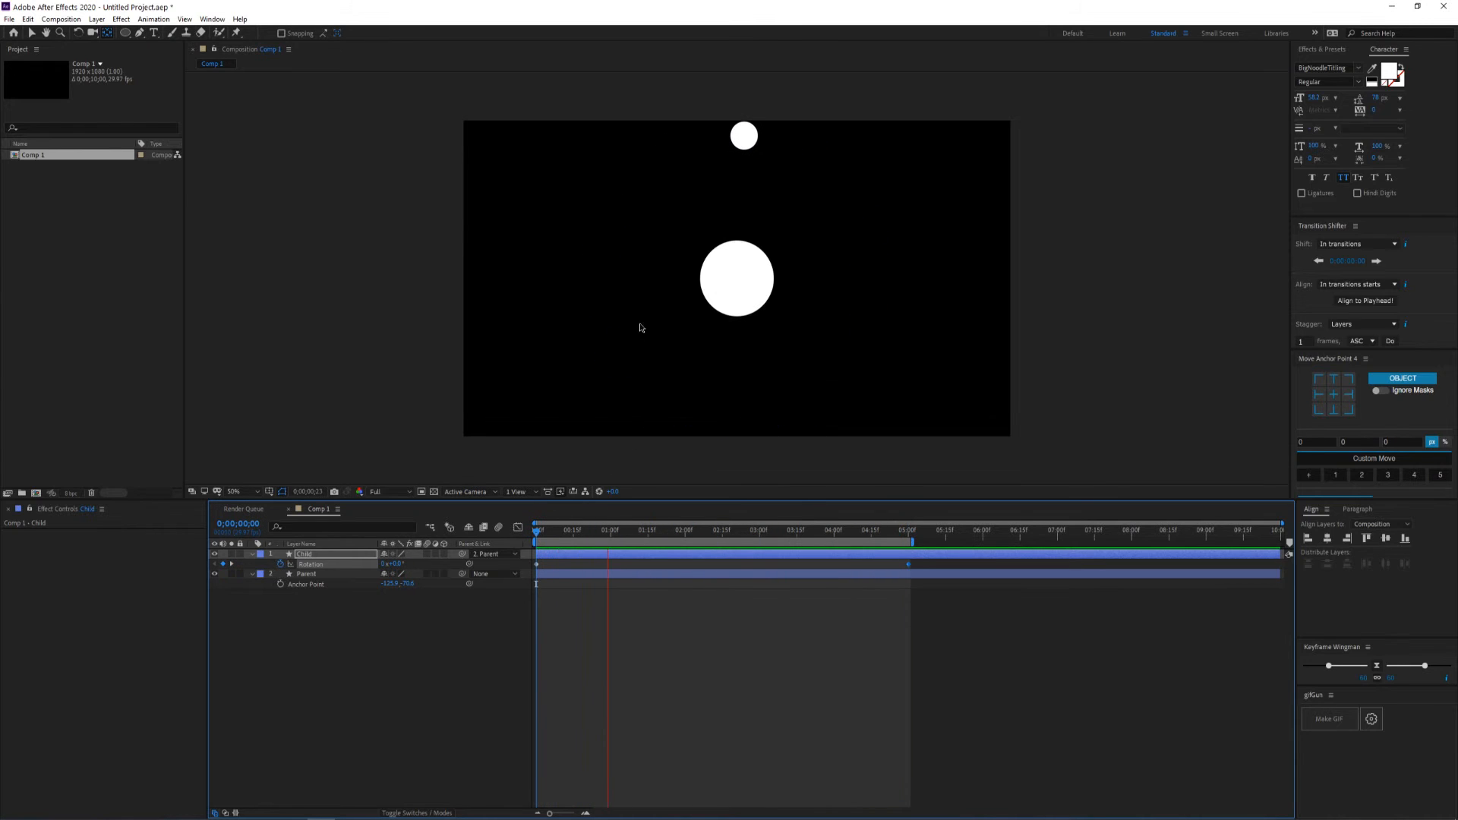
# Move the Parent circle to the right of the composition's centre and scrub through the Child's orbit
pyautogui.click(336, 556)
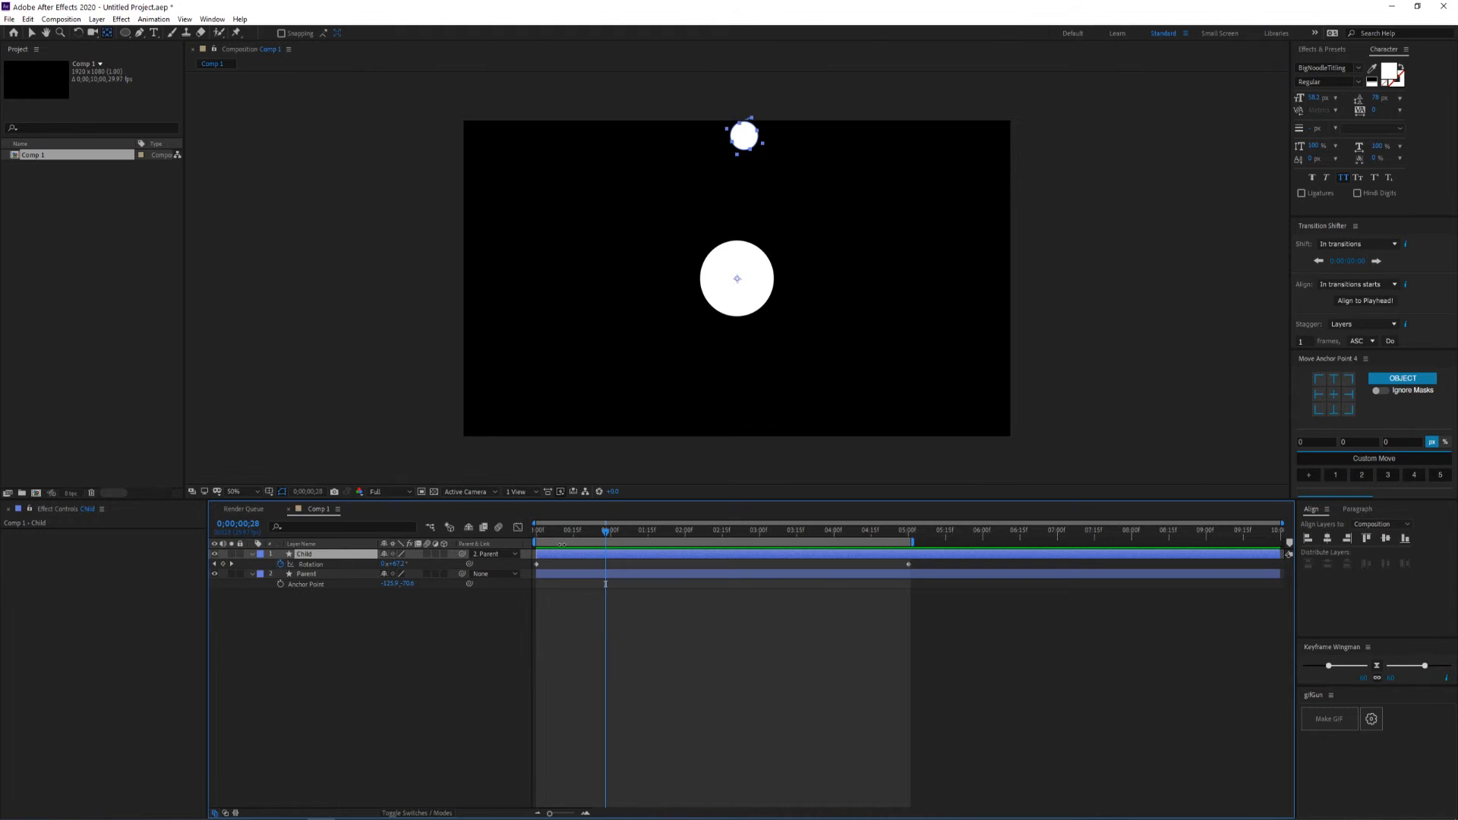
pyautogui.press('v')
pyautogui.click(758, 287)
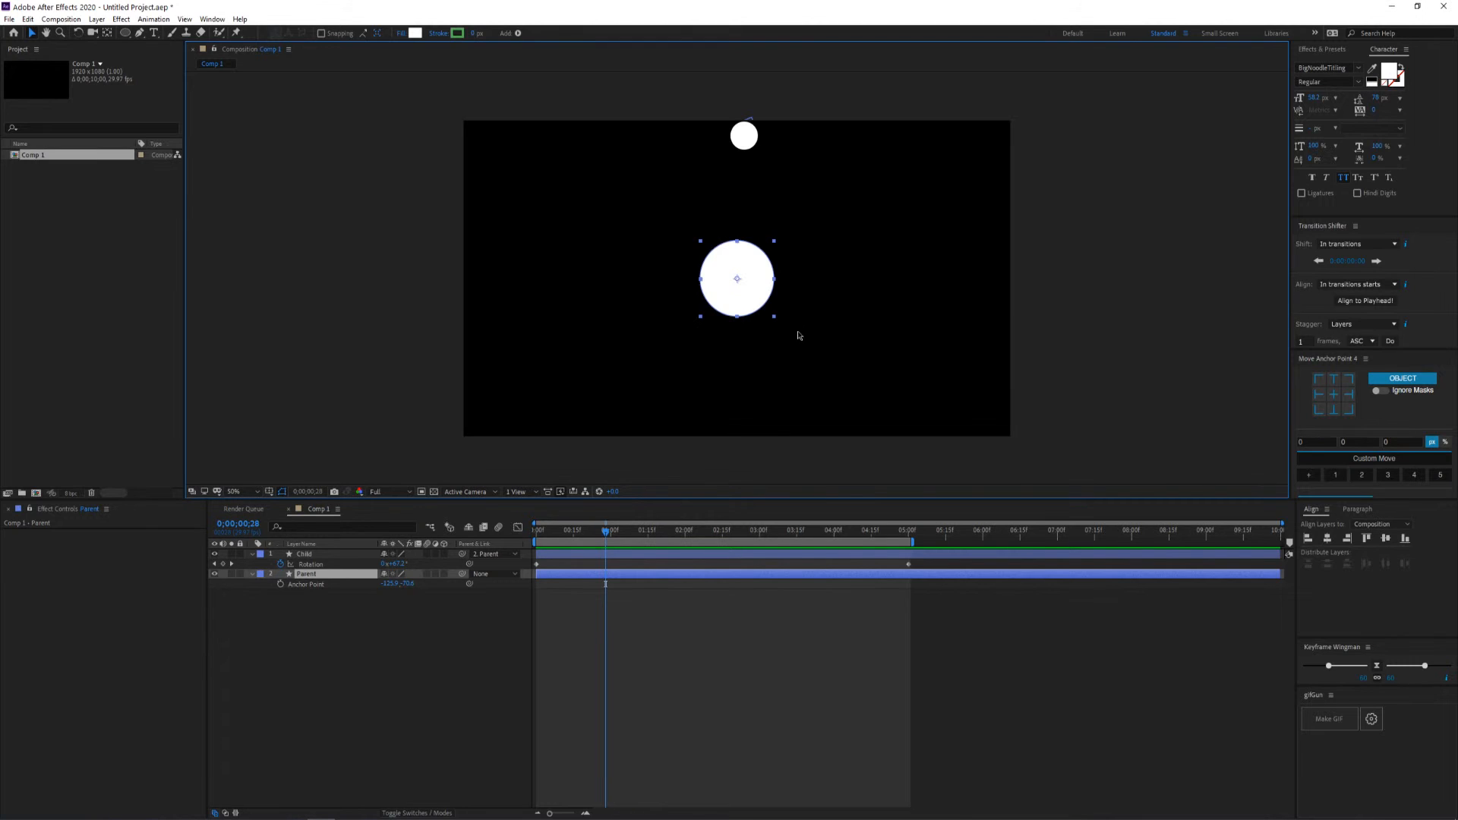
pyautogui.moveTo(593, 530); pyautogui.dragTo(537, 530)
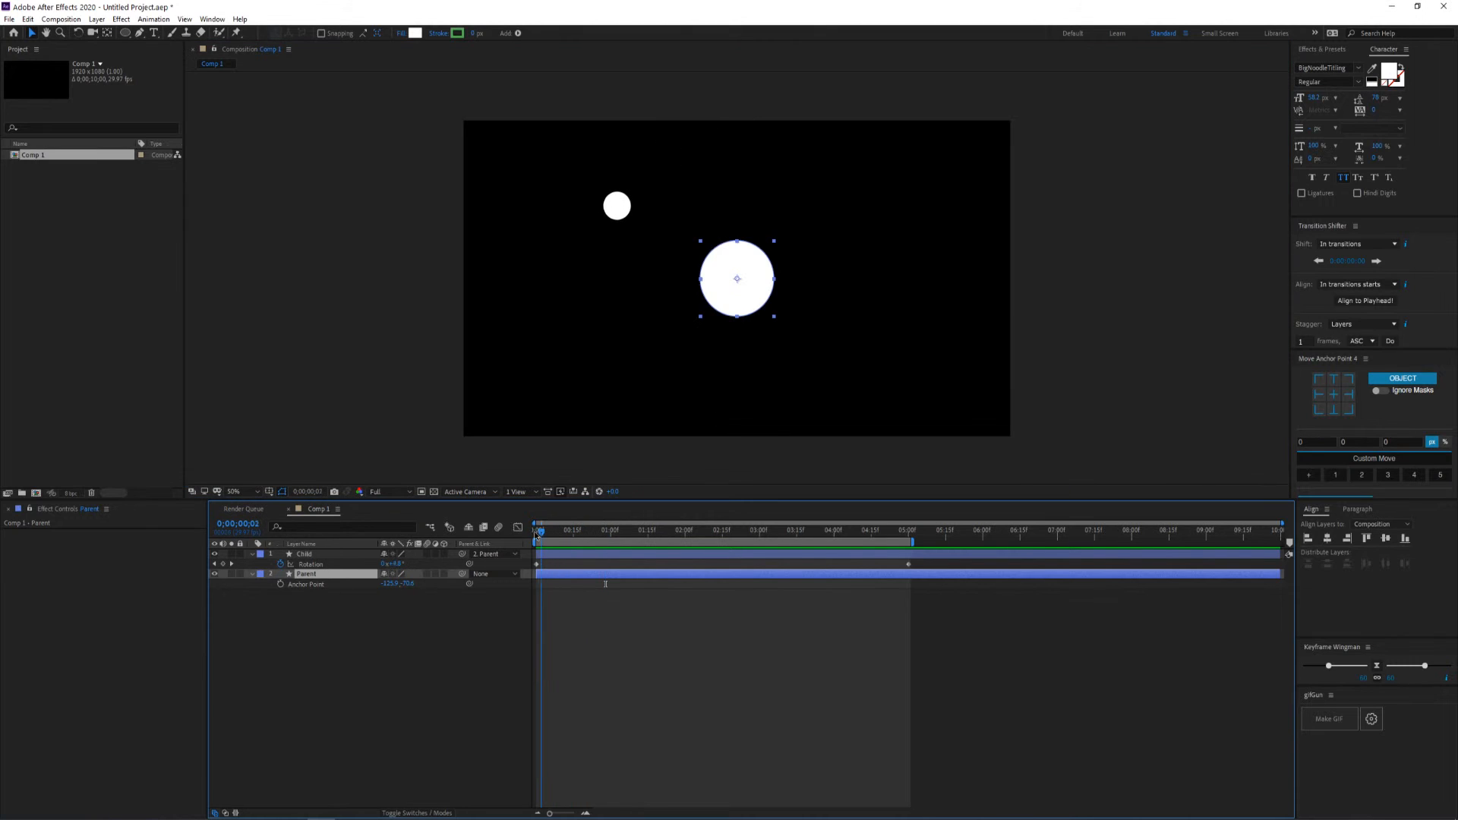
pyautogui.moveTo(723, 313); pyautogui.dragTo(841, 328)
pyautogui.moveTo(561, 537); pyautogui.dragTo(744, 536)
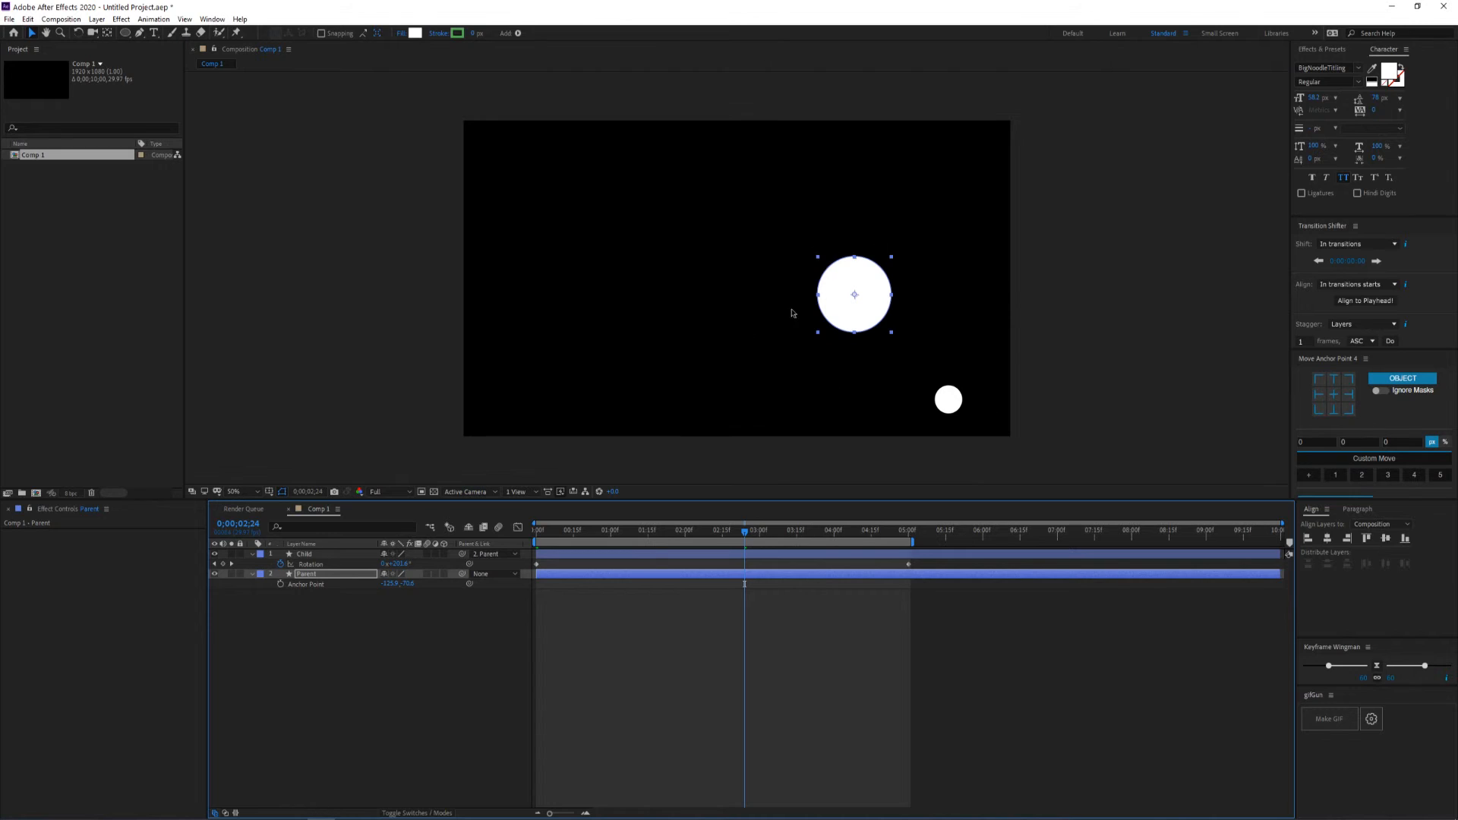
# Move the Parent circle toward the composition's upper left and play back the Child's orbit around it
pyautogui.moveTo(887, 299); pyautogui.dragTo(673, 238)
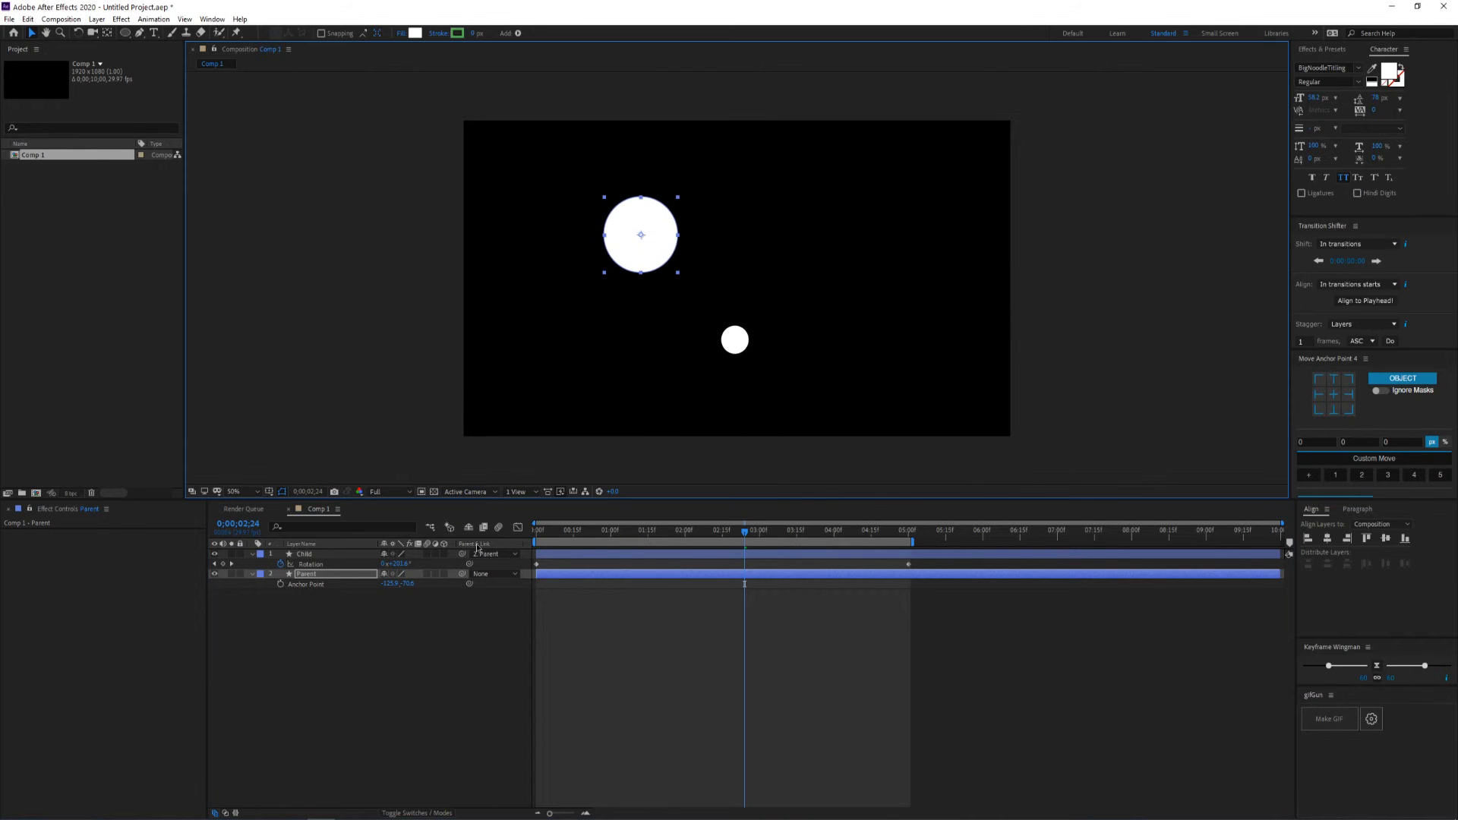
pyautogui.click(682, 530)
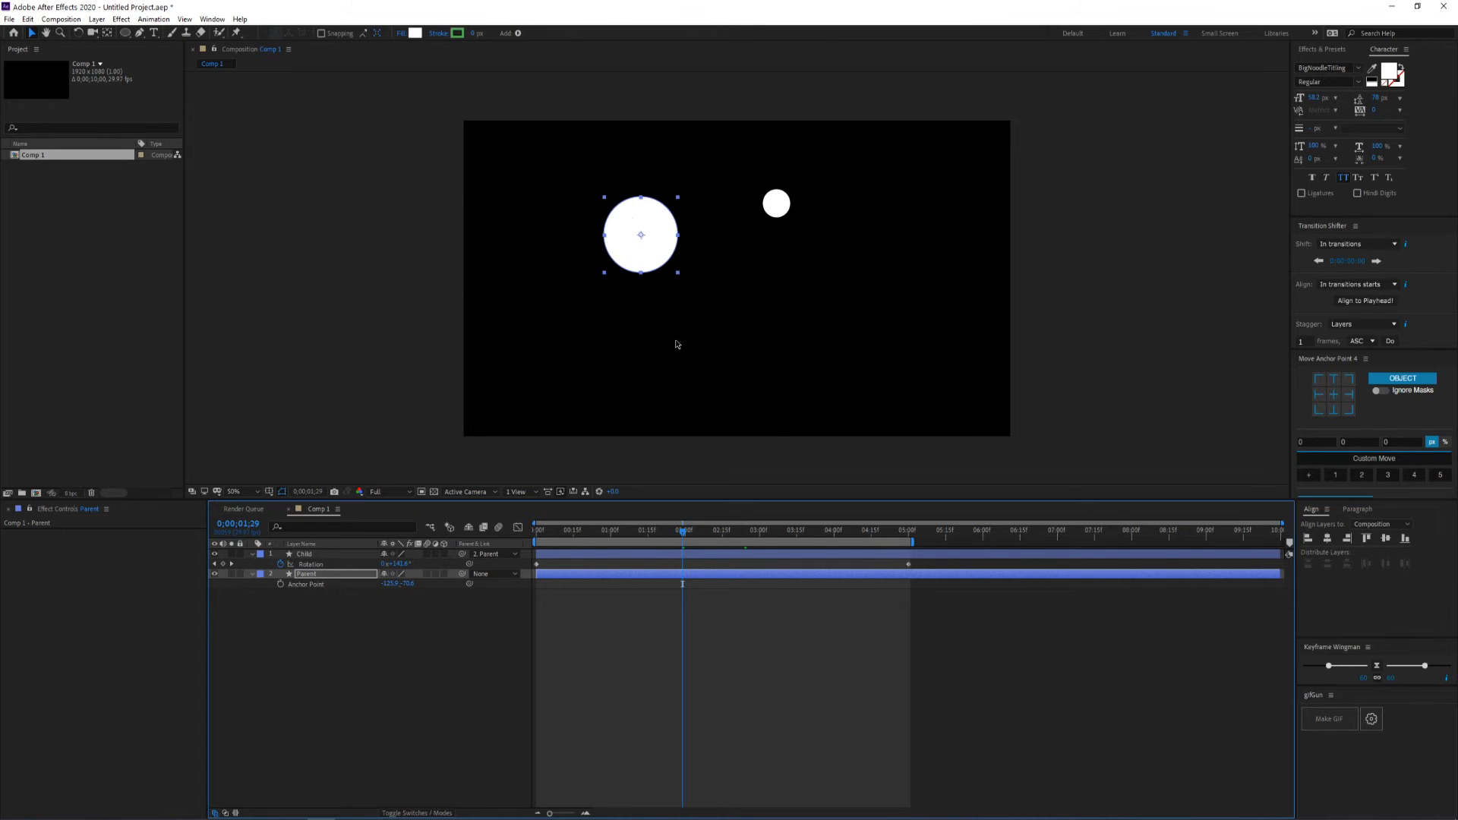
pyautogui.press('space')
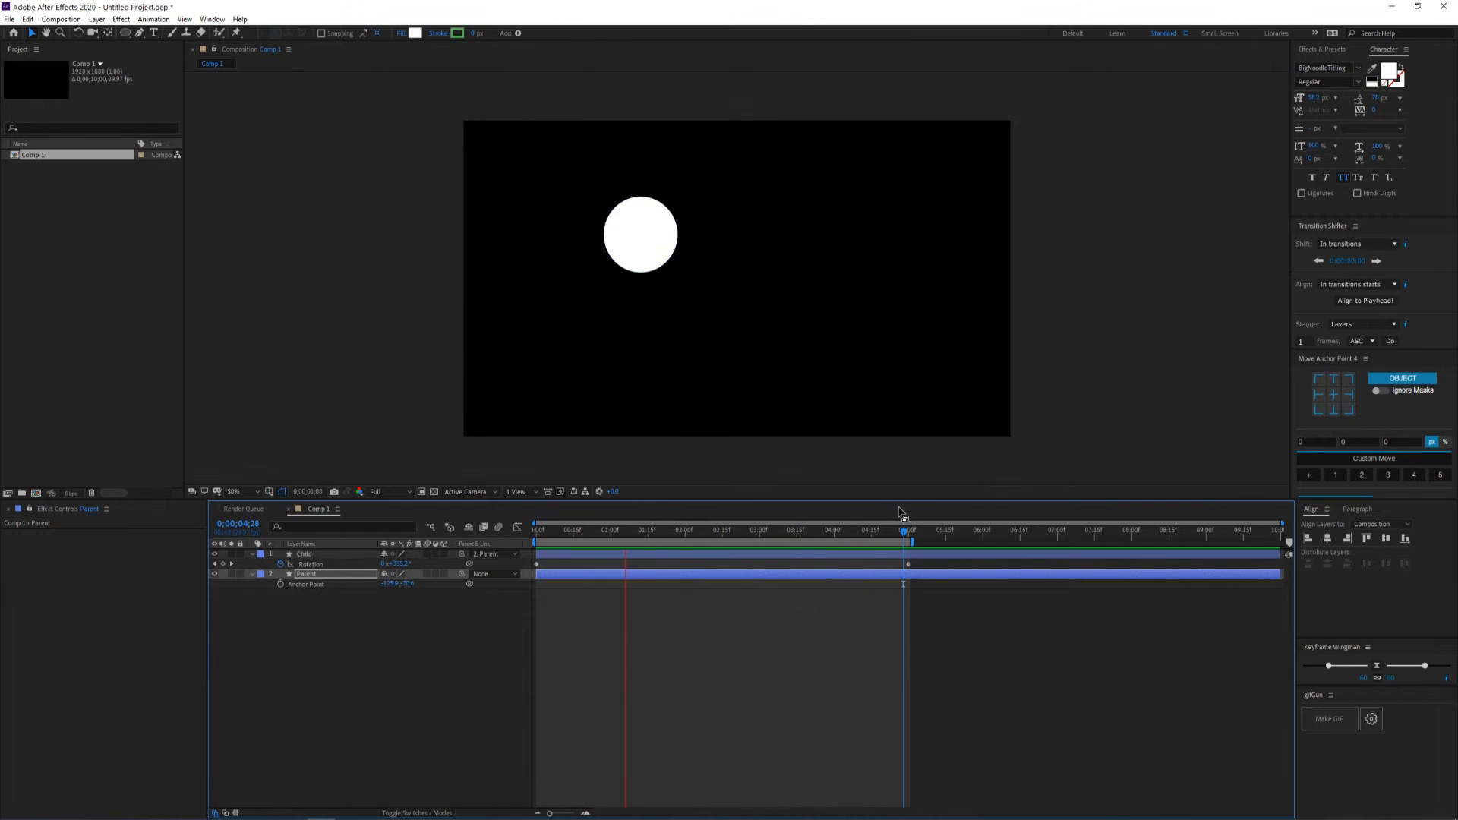
pyautogui.press('space')
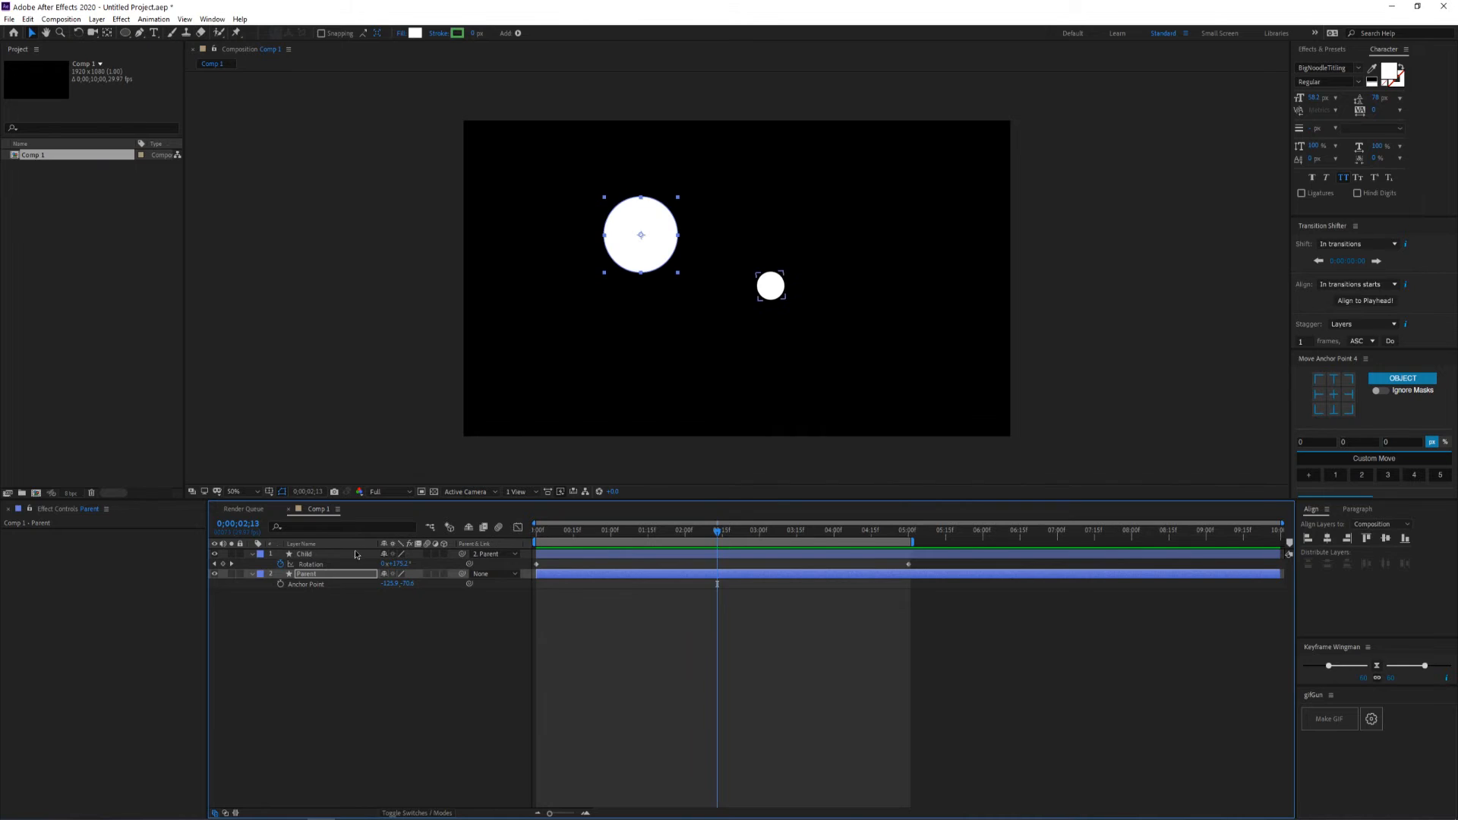
# Centre the Parent circle horizontally and vertically in the composition and scrub briefly through the Child's orbit
pyautogui.moveTo(649, 245); pyautogui.dragTo(739, 282)
pyautogui.click(1327, 538)
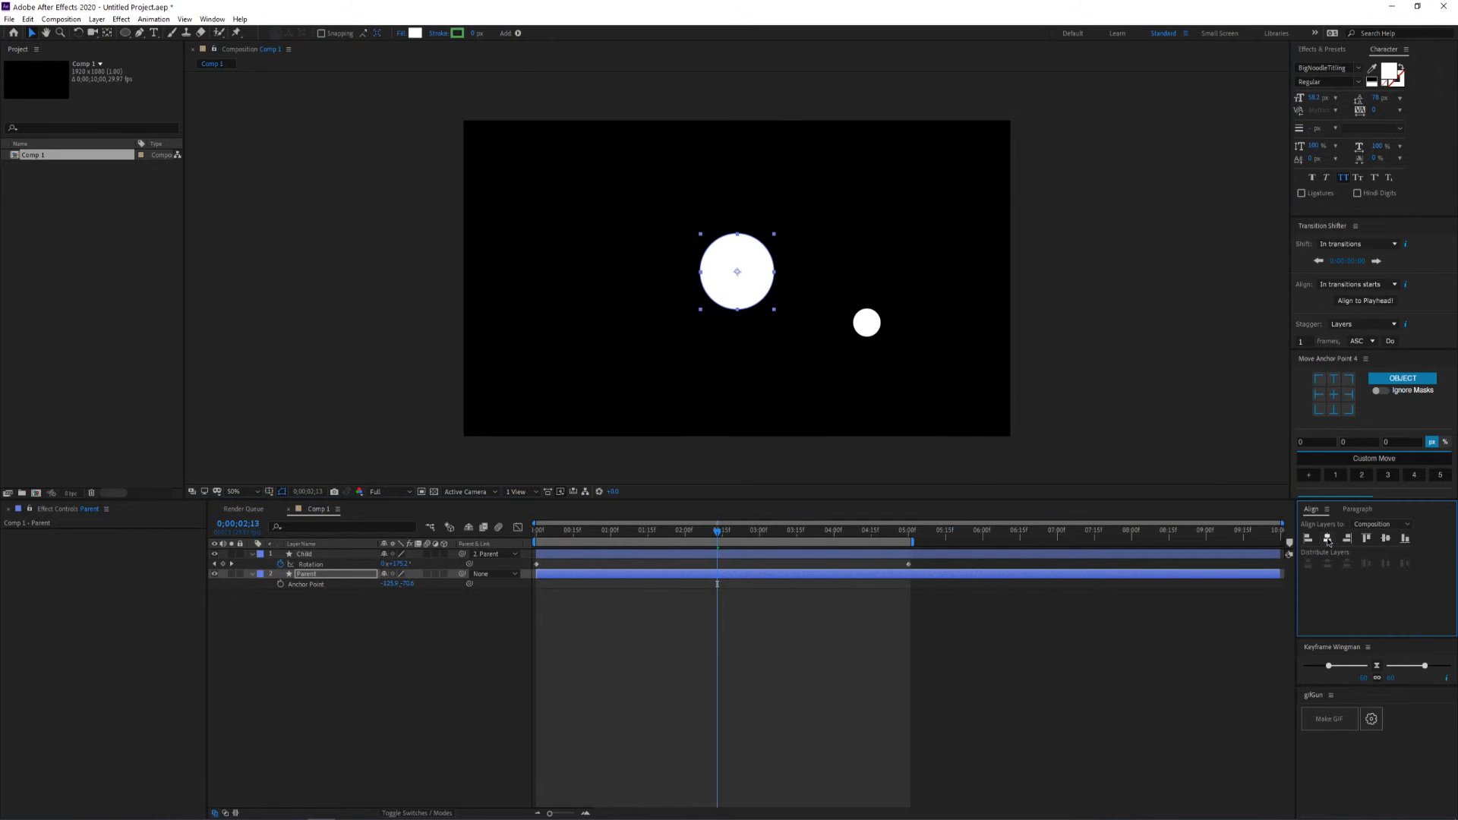
pyautogui.click(1387, 538)
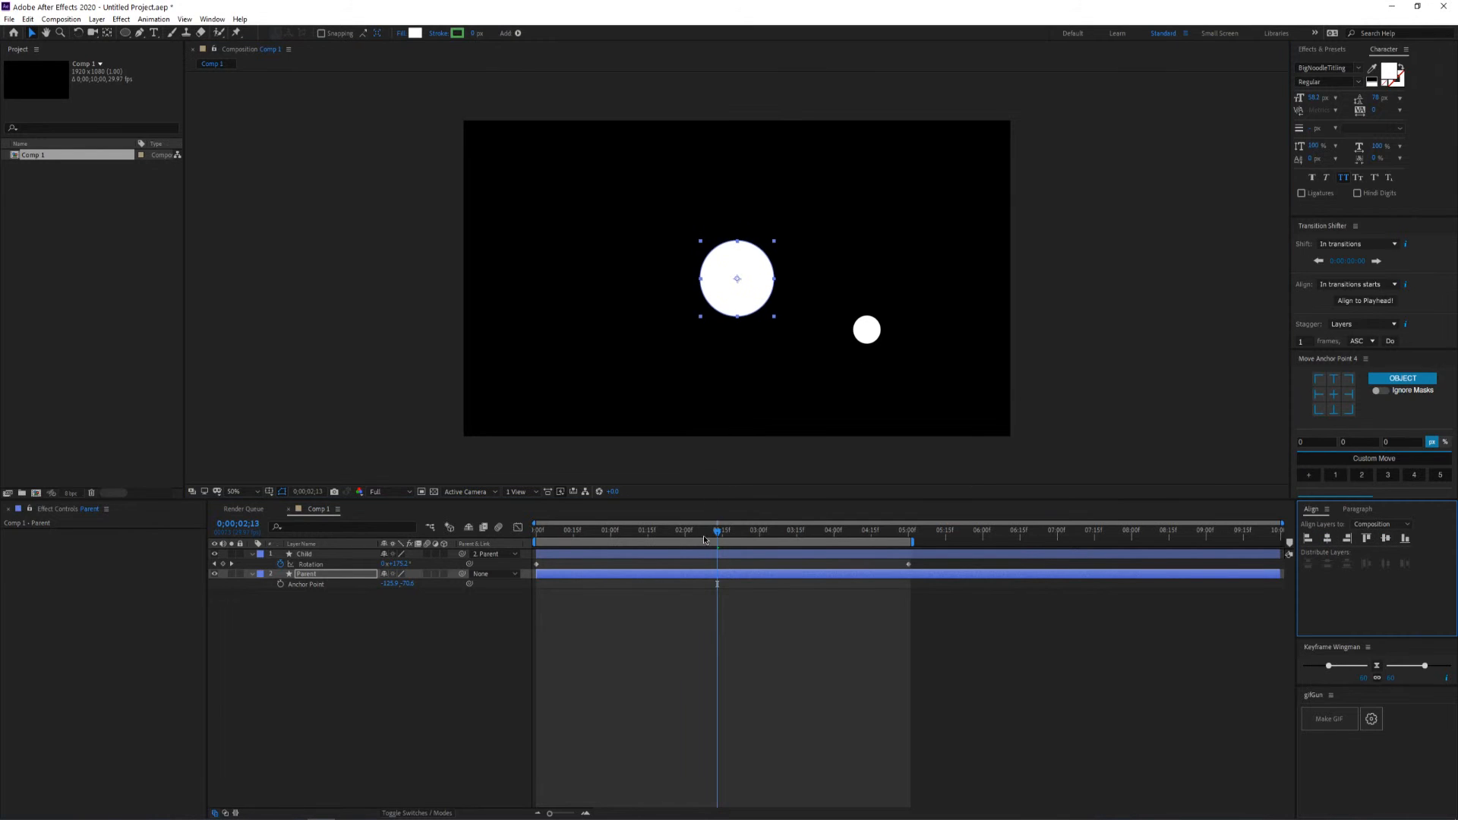
pyautogui.moveTo(704, 539)
pyautogui.mouseDown()
pyautogui.moveTo(538, 529)
pyautogui.moveTo(765, 523)
pyautogui.moveTo(713, 521)
pyautogui.mouseUp()
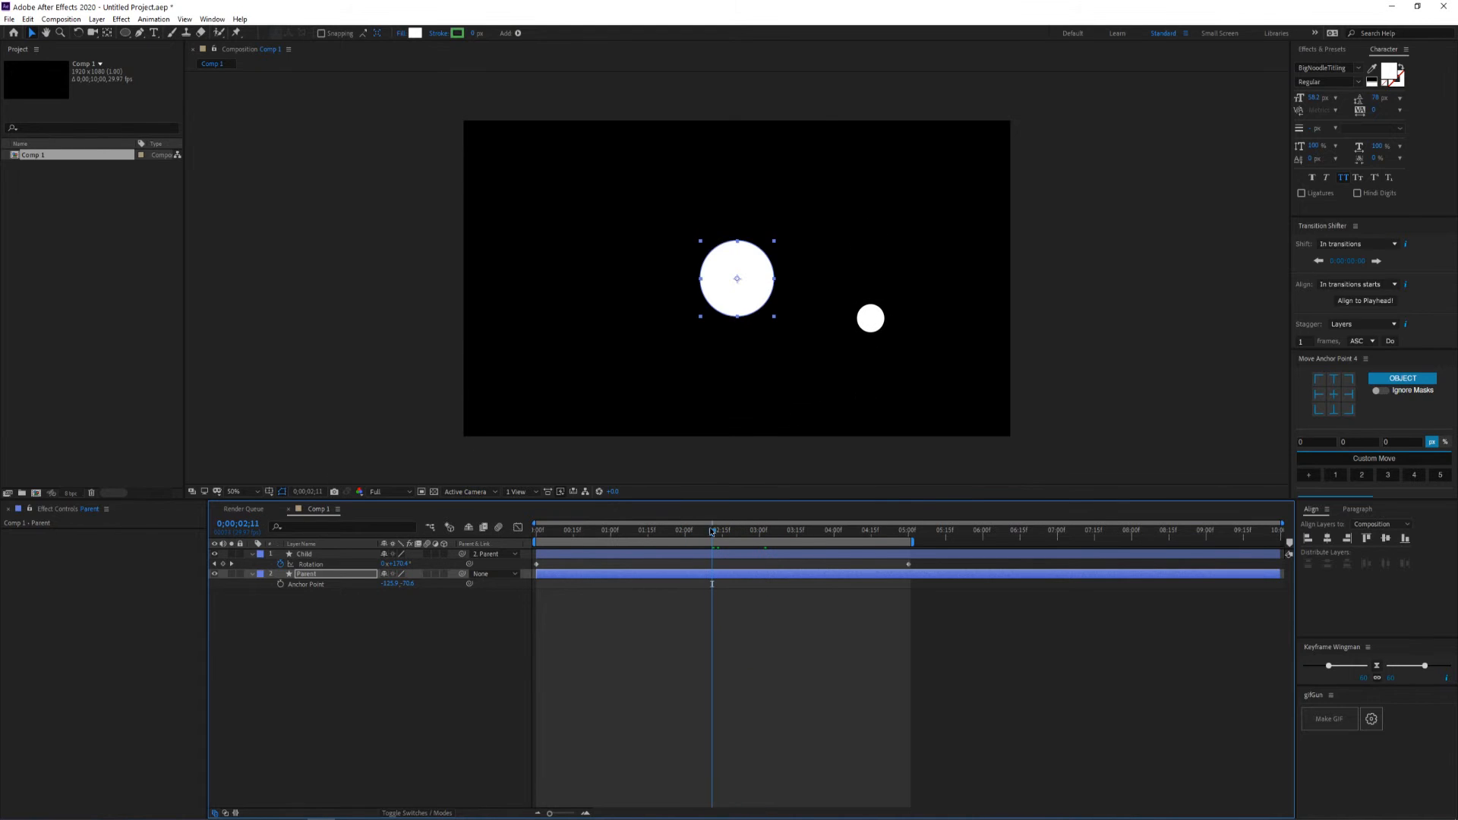
# Scale the Parent layer down to about 43% so that both circles shrink together
pyautogui.moveTo(395, 624); pyautogui.dragTo(306, 556)
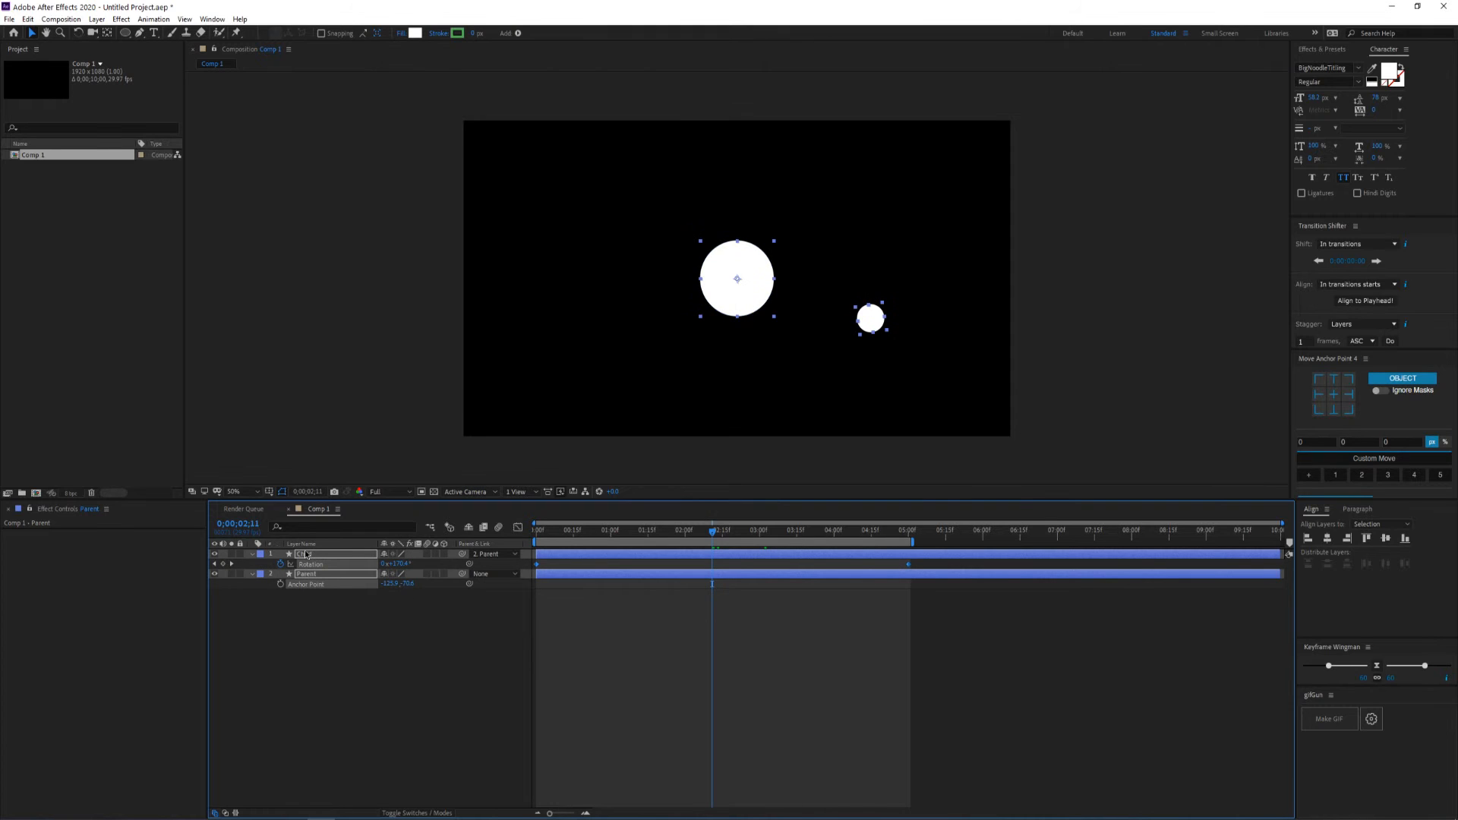
pyautogui.click(352, 595)
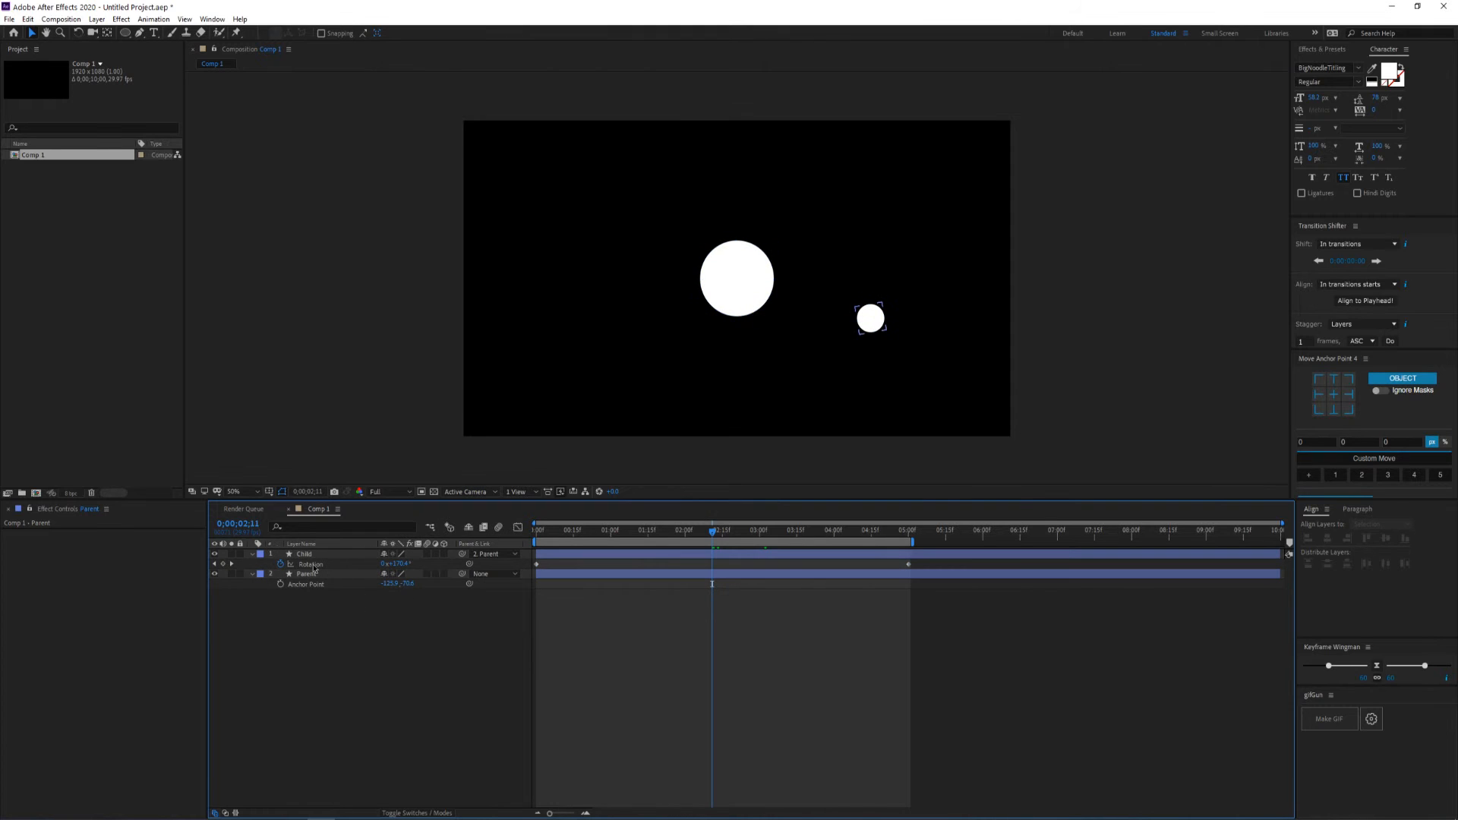
pyautogui.click(316, 575)
pyautogui.press('s')
pyautogui.moveTo(415, 584); pyautogui.dragTo(192, 585)
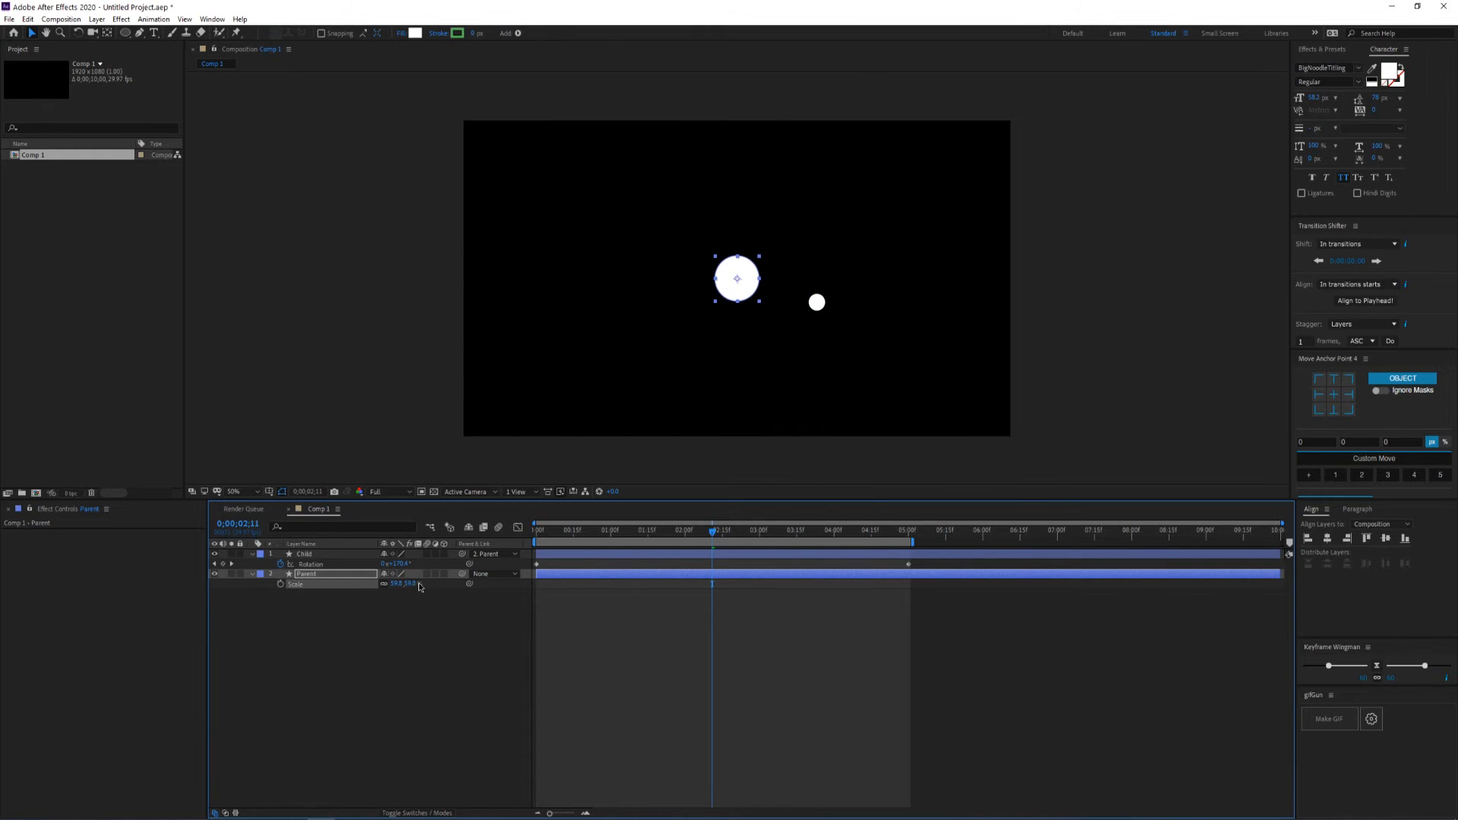
pyautogui.moveTo(419, 587); pyautogui.dragTo(312, 587)
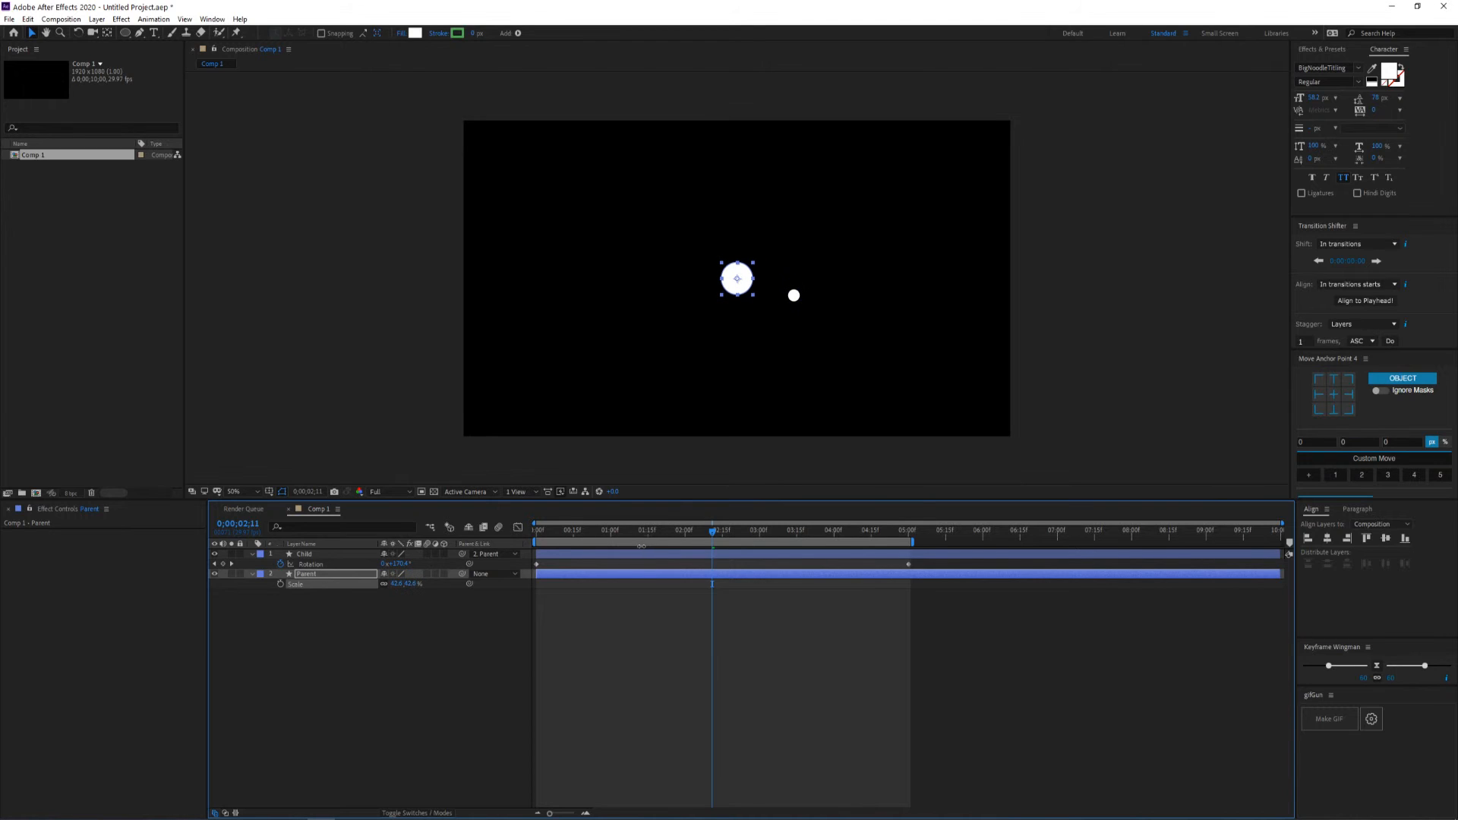
# Rename the Child layer as Moon and the Parent layer as Earth
pyautogui.click(312, 556)
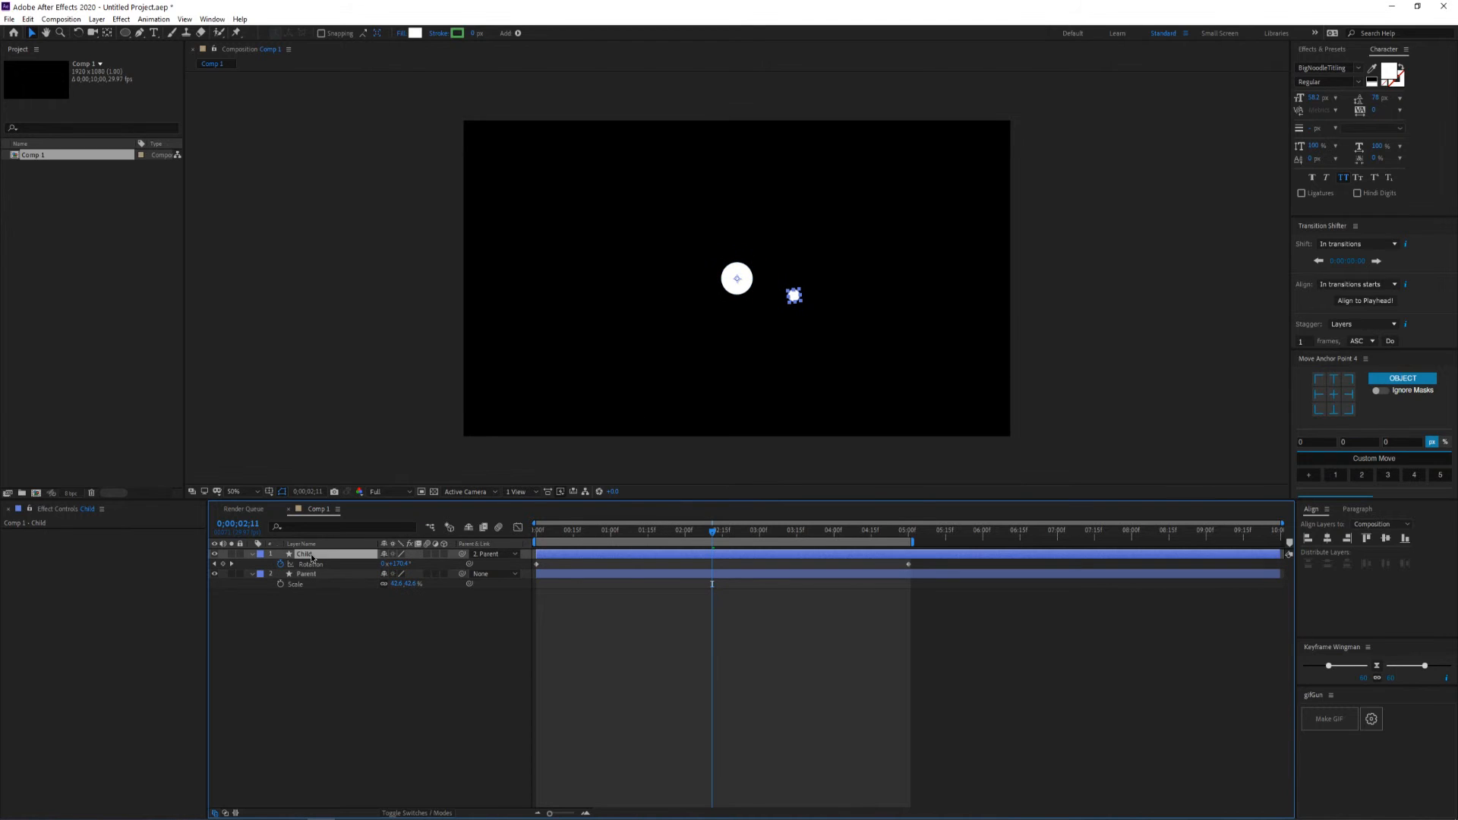
pyautogui.press('Return')
pyautogui.write('M')
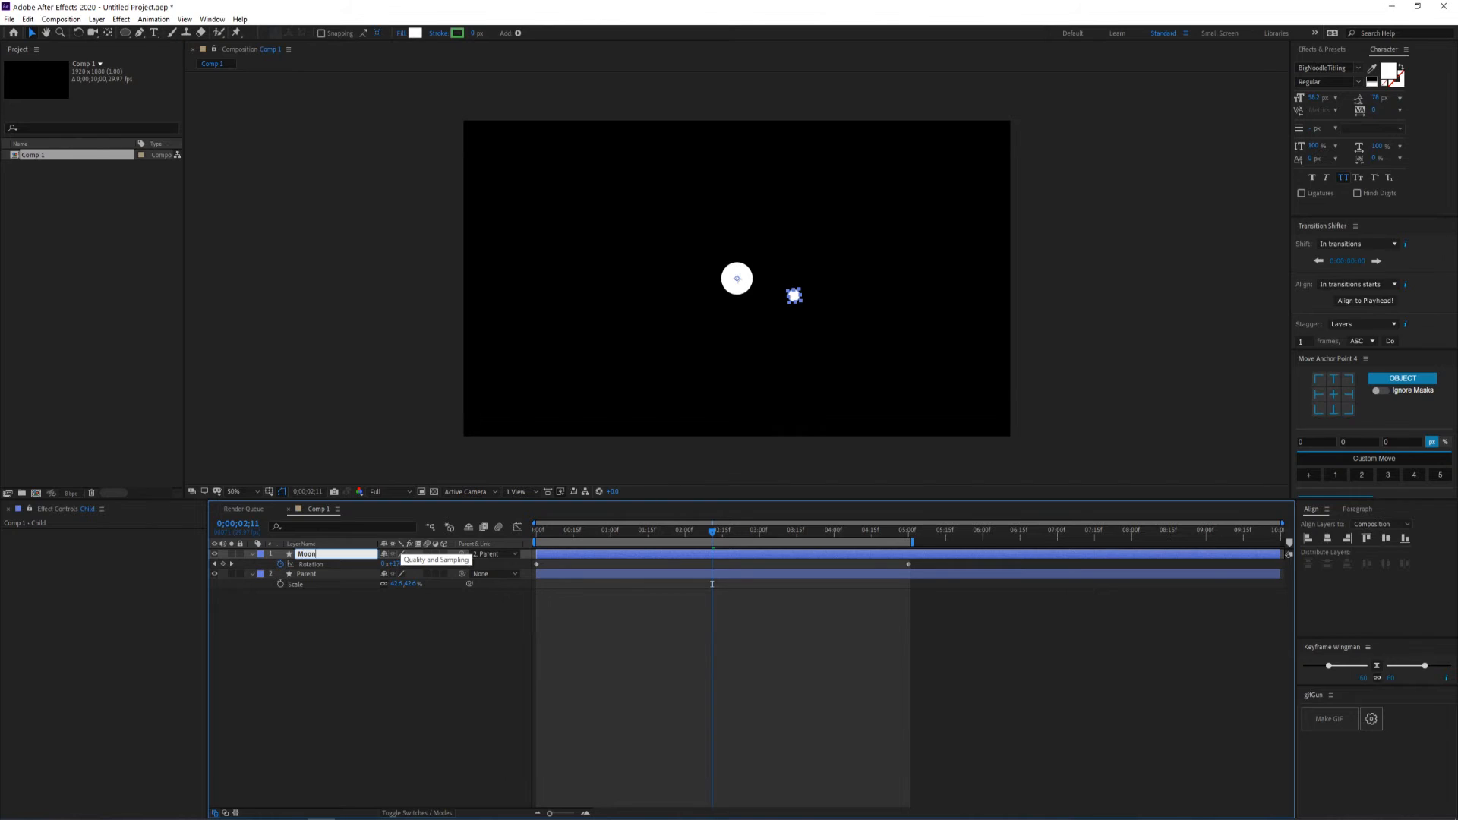
pyautogui.write('oon')
pyautogui.press('Return')
pyautogui.click(339, 573)
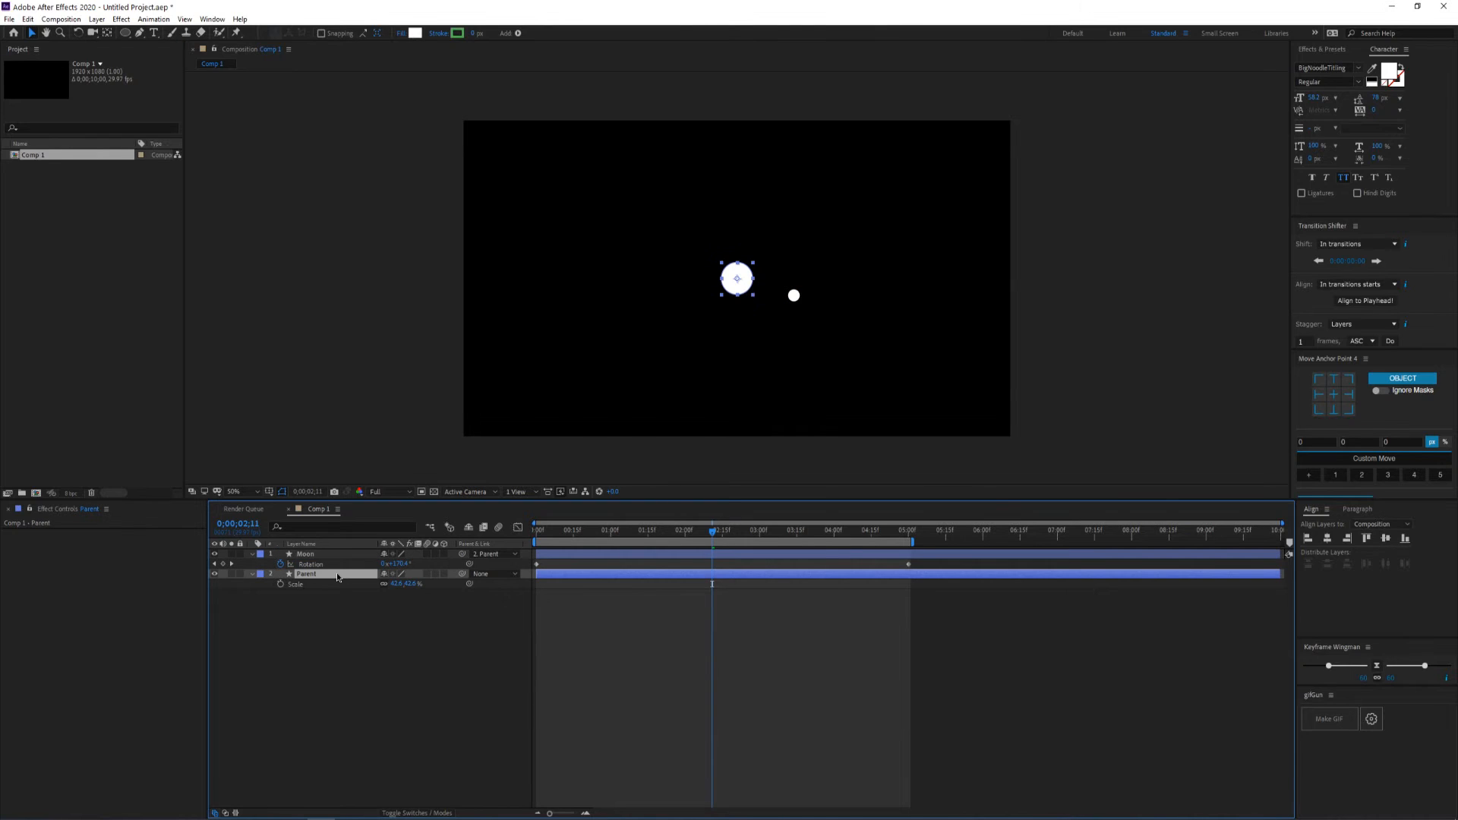
pyautogui.press('Return')
pyautogui.write('E')
pyautogui.click(331, 629)
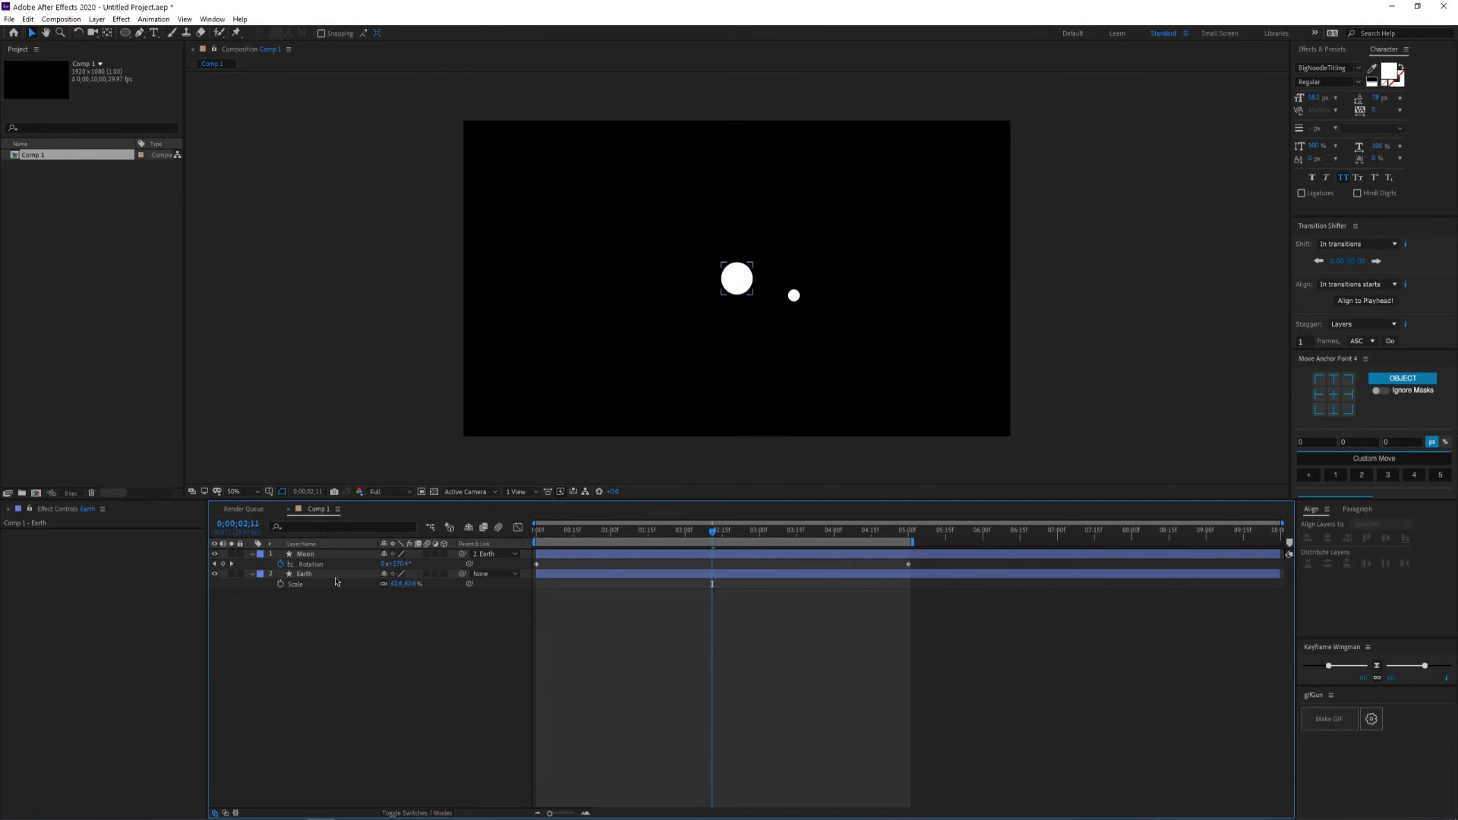
# Set the Earth circle's fill colour to the violet-blue 4200FF
pyautogui.click(331, 554)
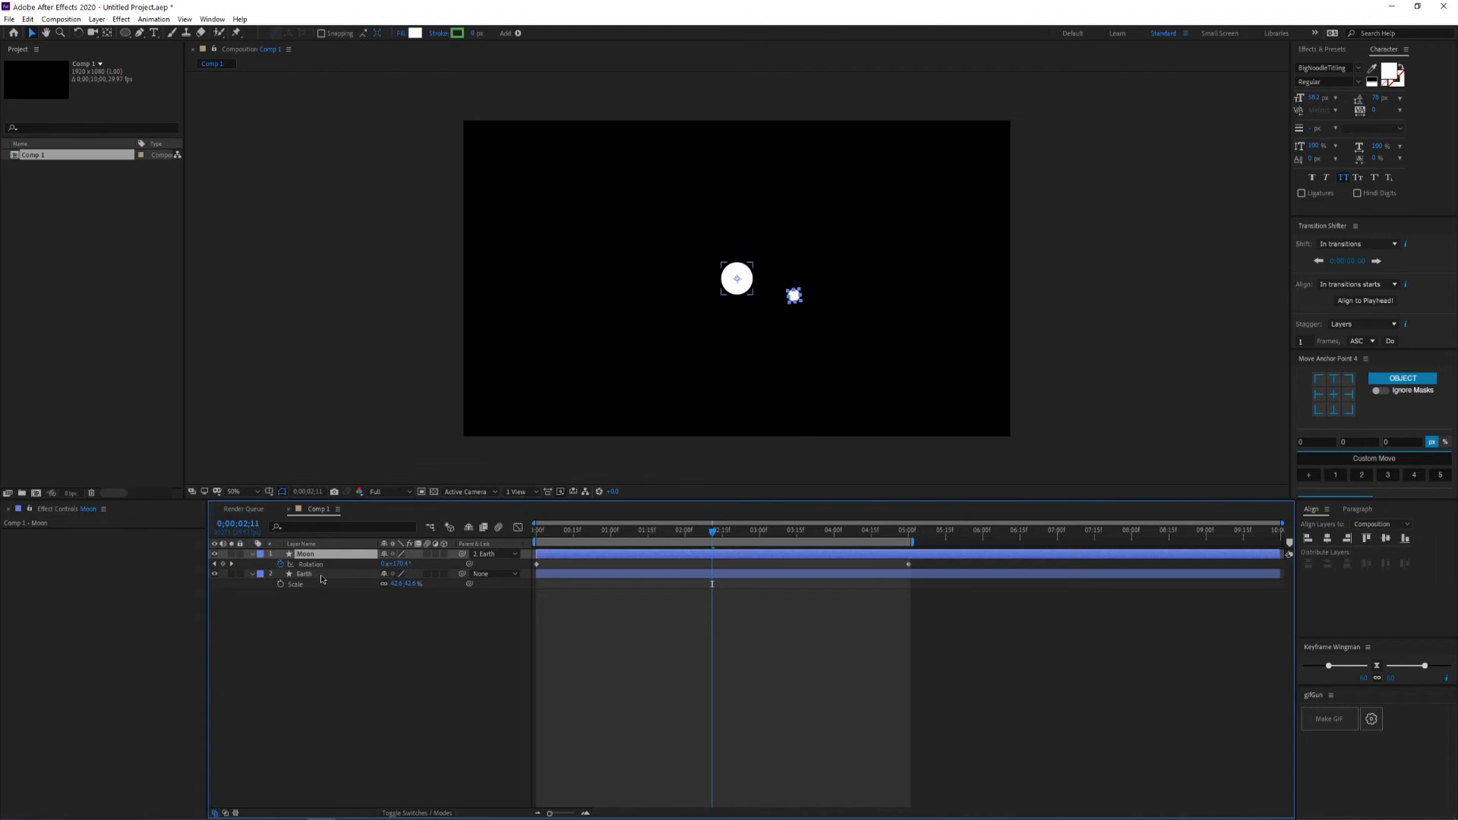
pyautogui.click(324, 575)
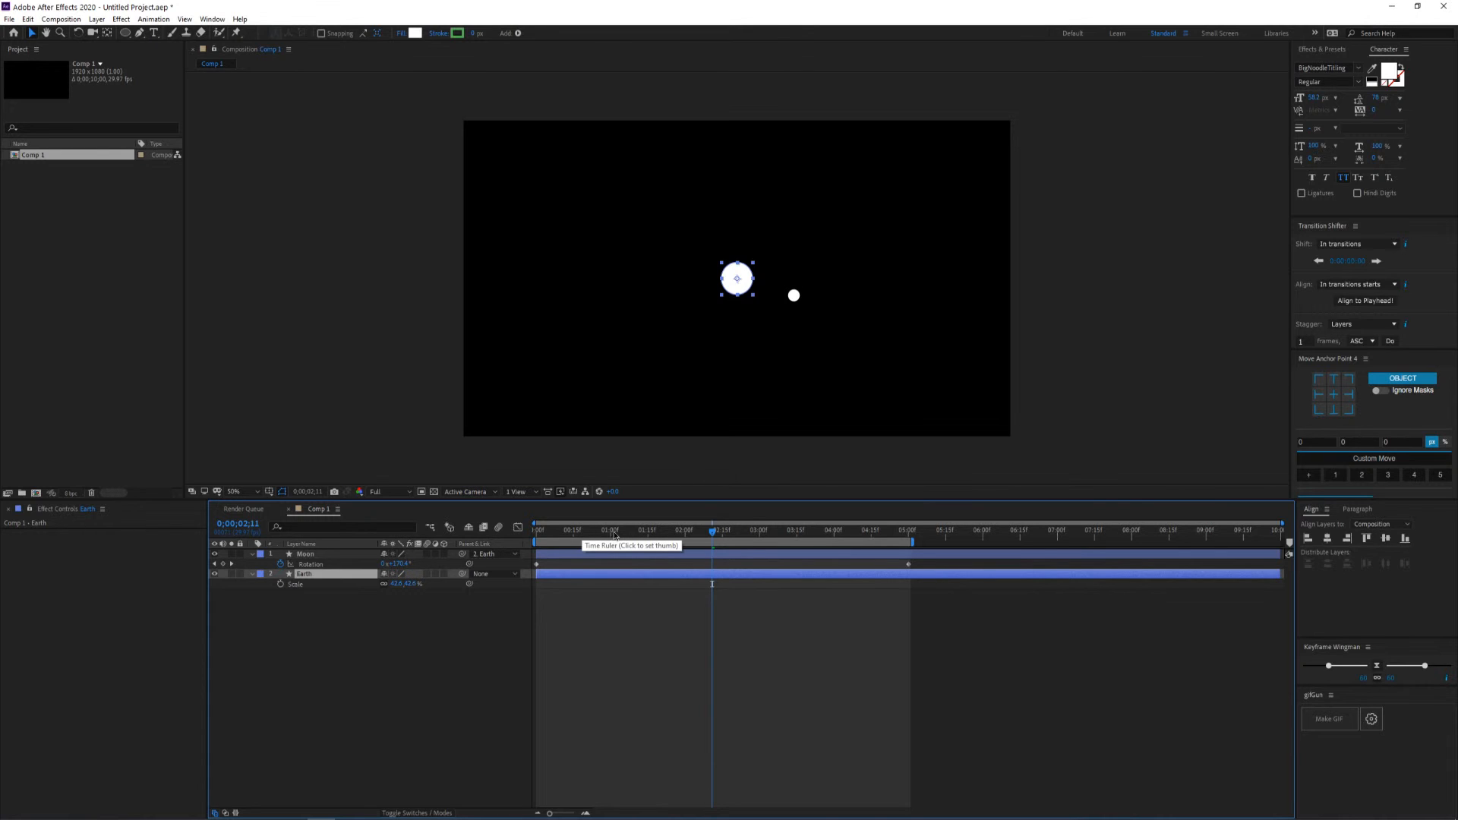
pyautogui.click(590, 535)
pyautogui.moveTo(590, 536); pyautogui.dragTo(598, 536)
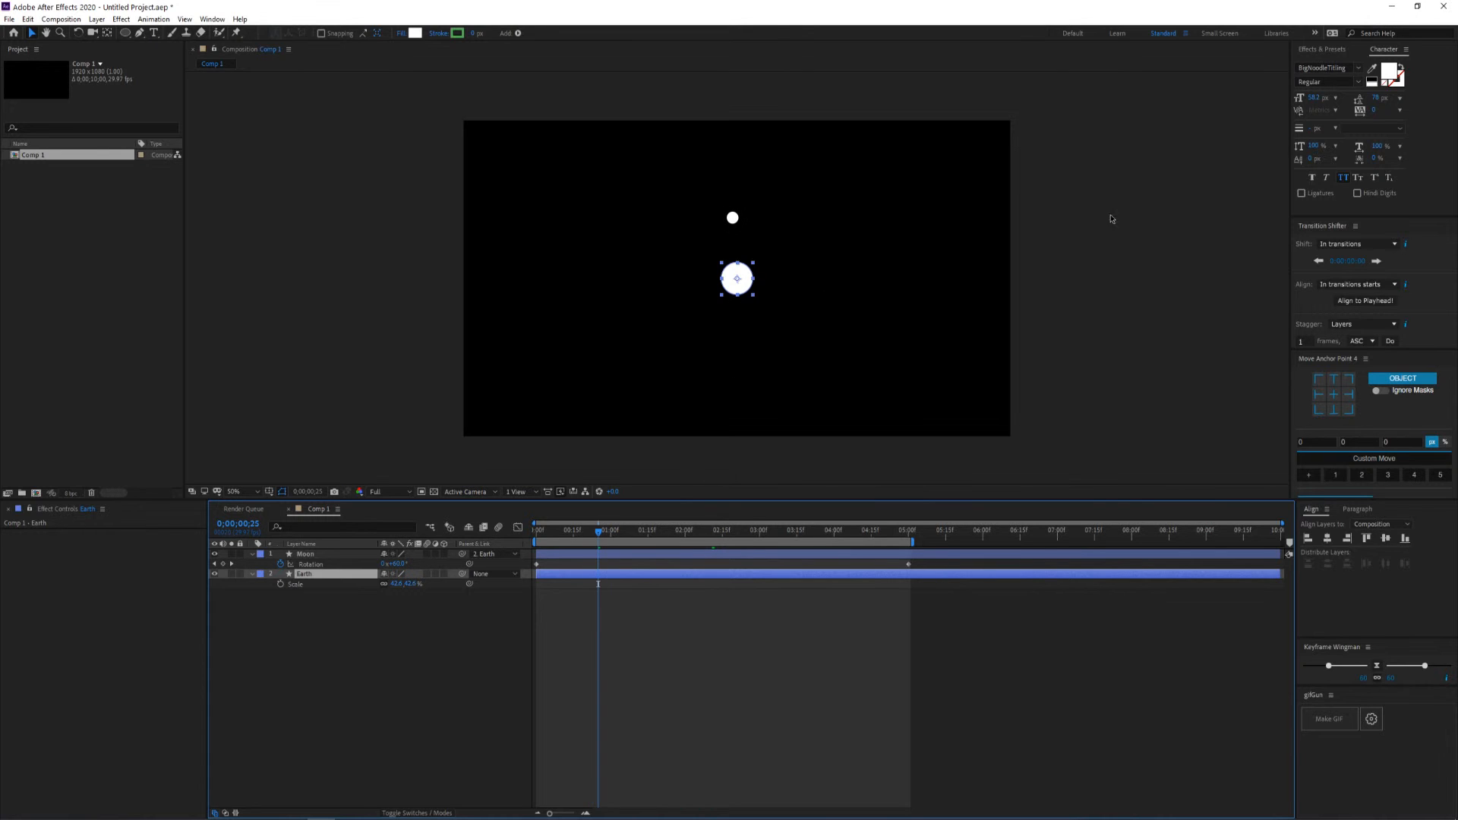
pyautogui.click(415, 33)
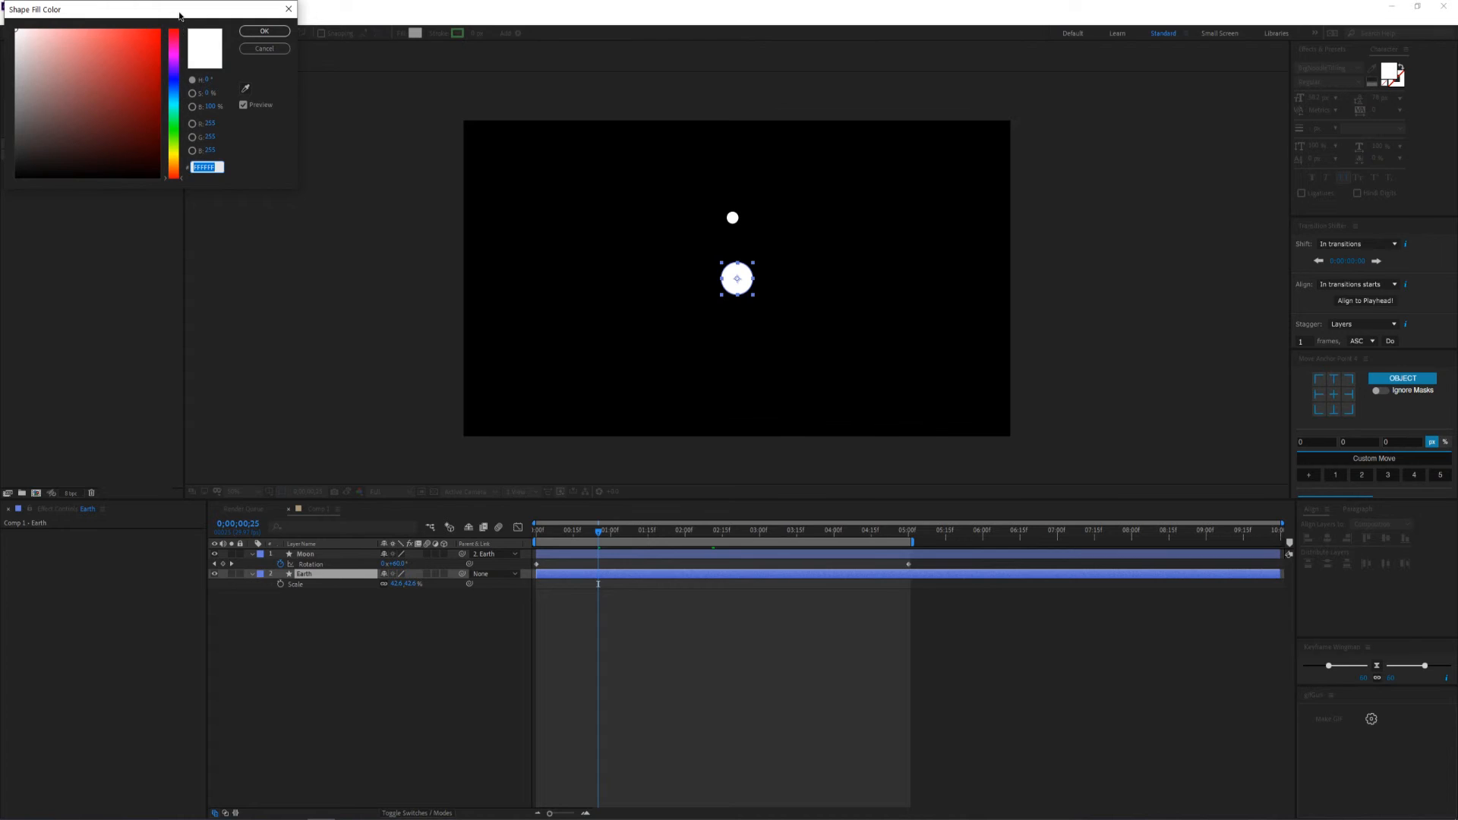
pyautogui.moveTo(180, 16); pyautogui.dragTo(361, 120)
pyautogui.click(338, 206)
pyautogui.click(355, 176)
pyautogui.moveTo(338, 192); pyautogui.dragTo(351, 84)
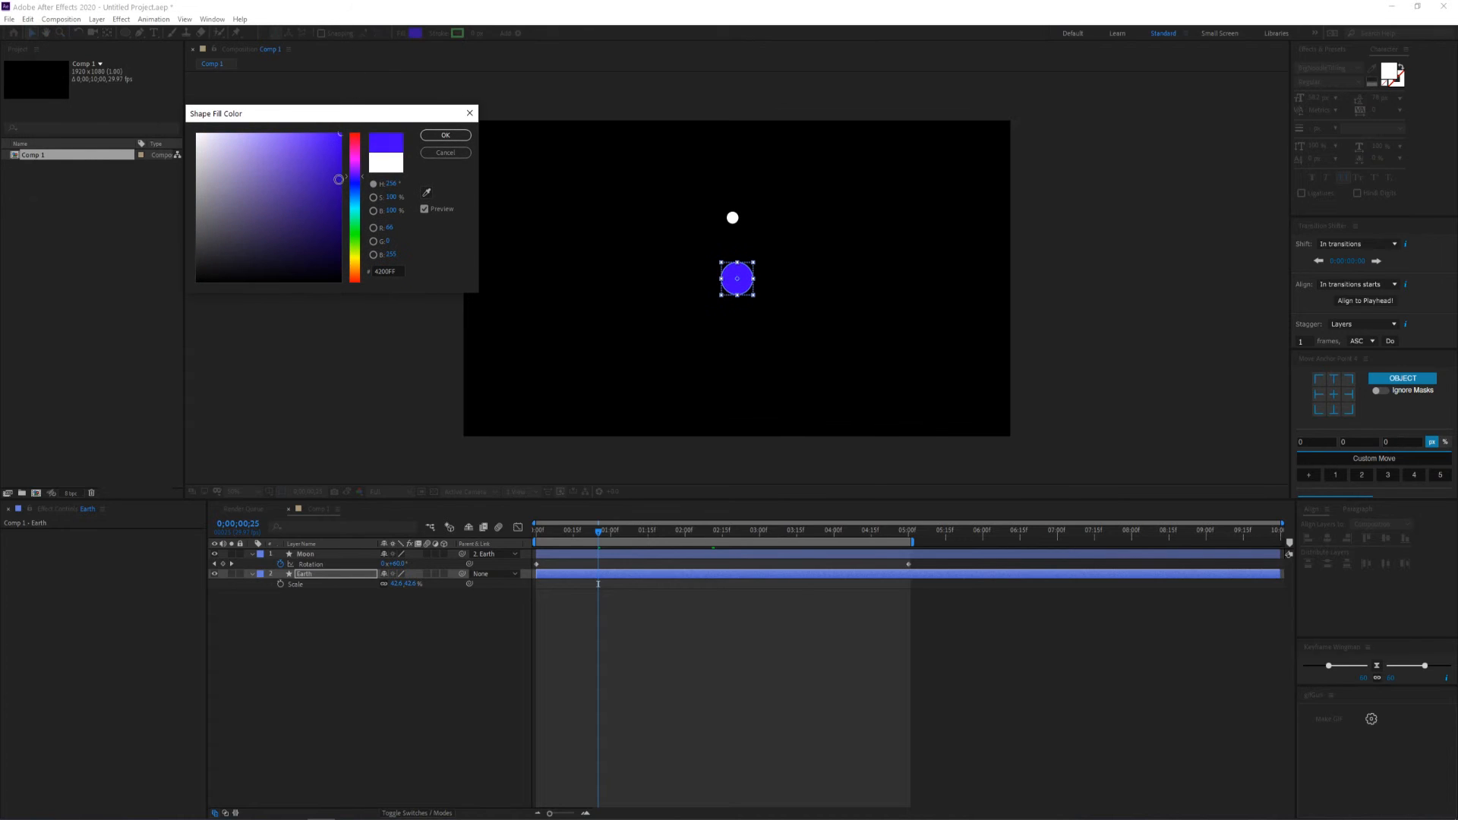
pyautogui.click(446, 135)
# Change the Moon circle's fill to light grey and play back its orbit around Earth
pyautogui.click(310, 556)
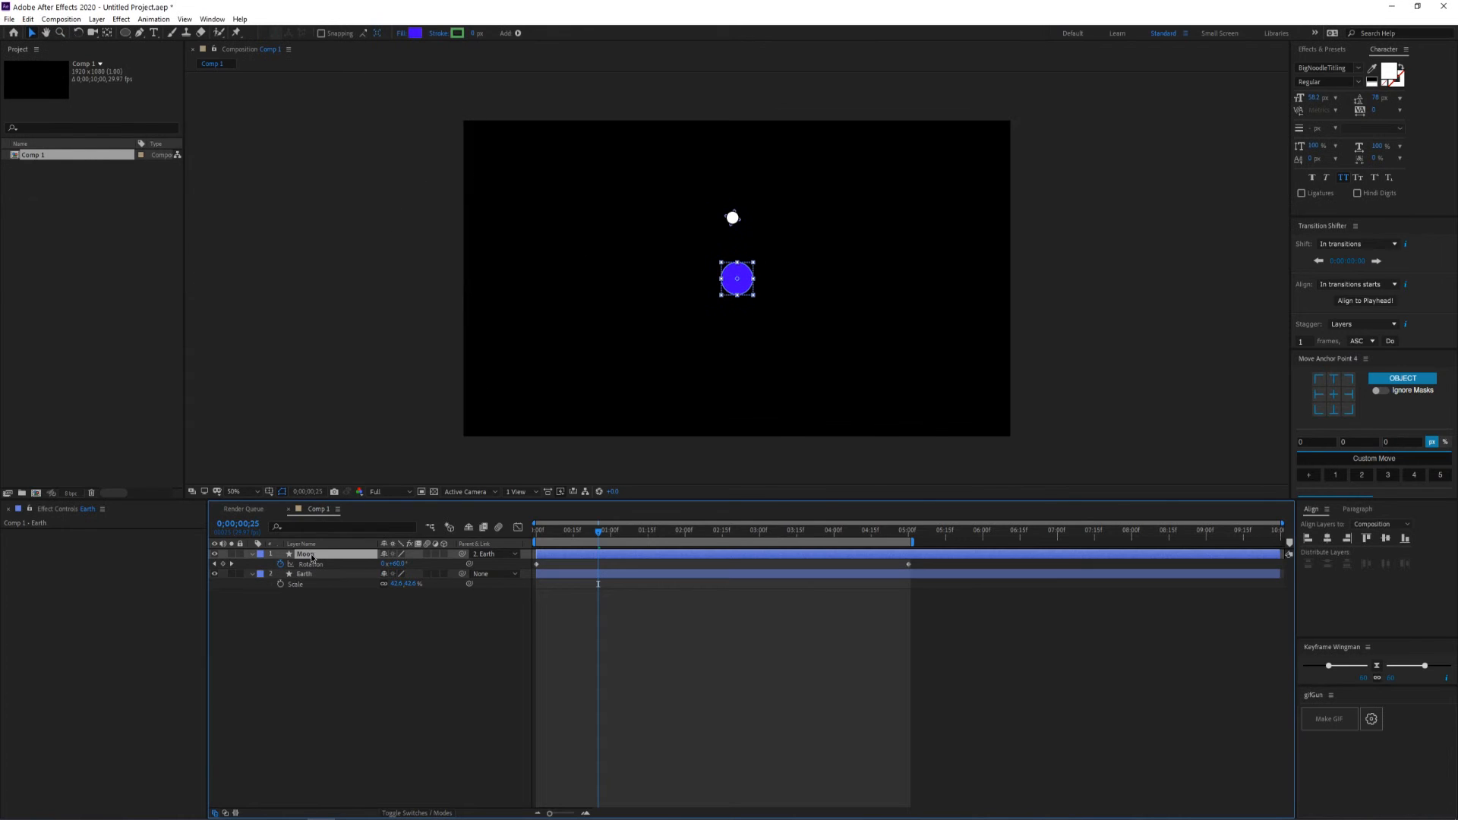
pyautogui.click(418, 33)
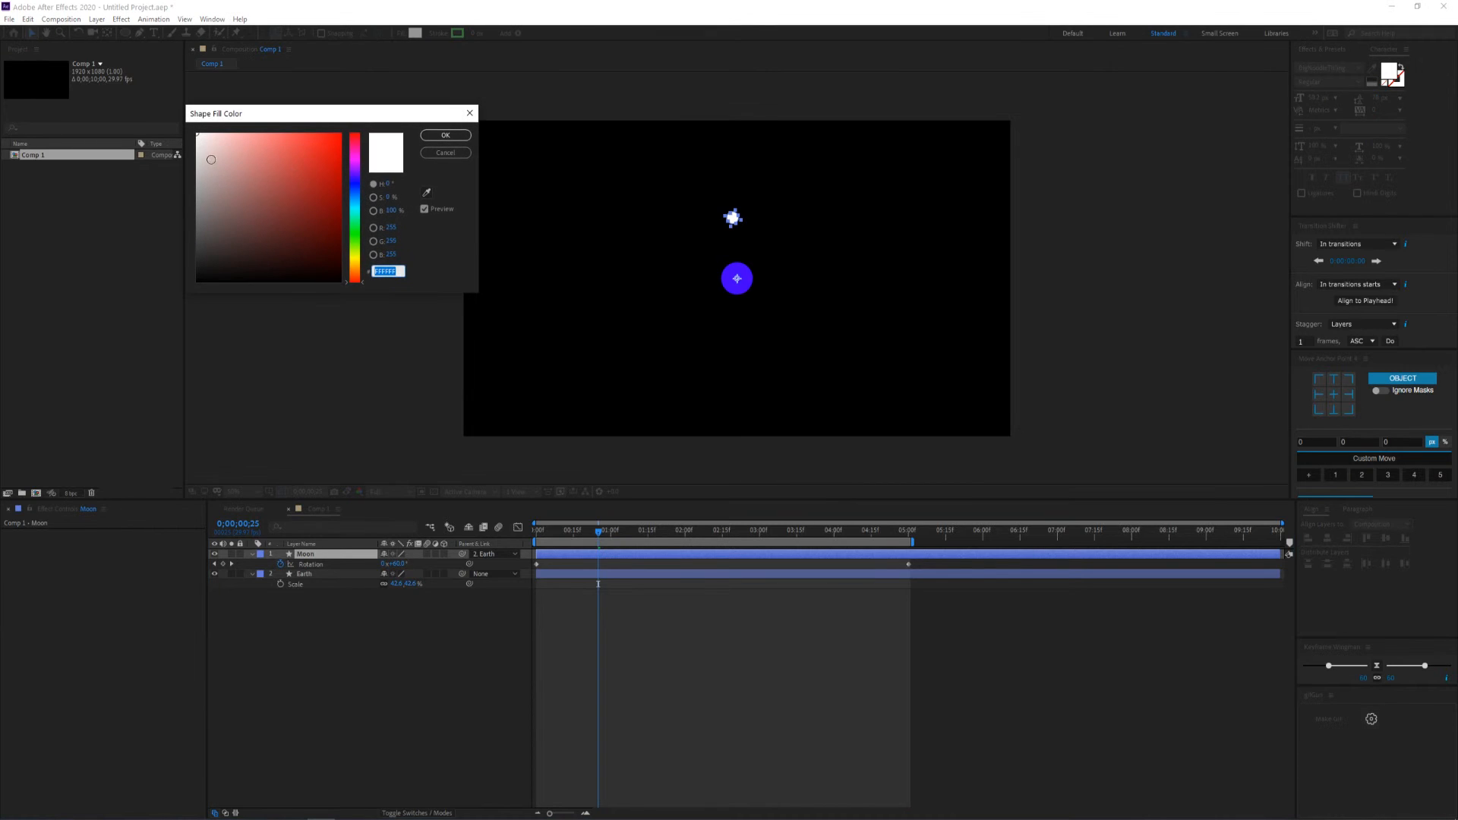
pyautogui.click(446, 135)
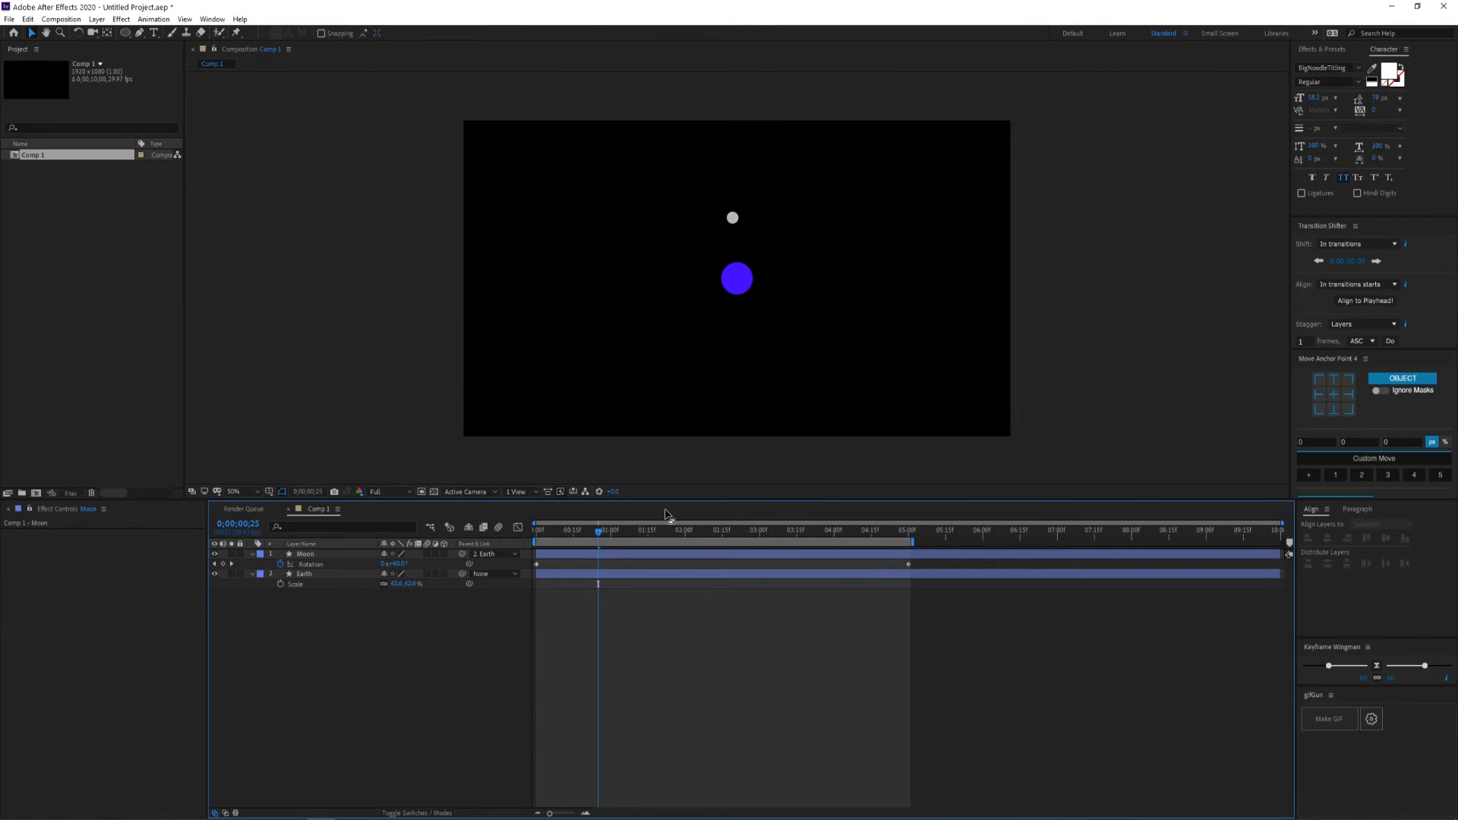
pyautogui.press('space')
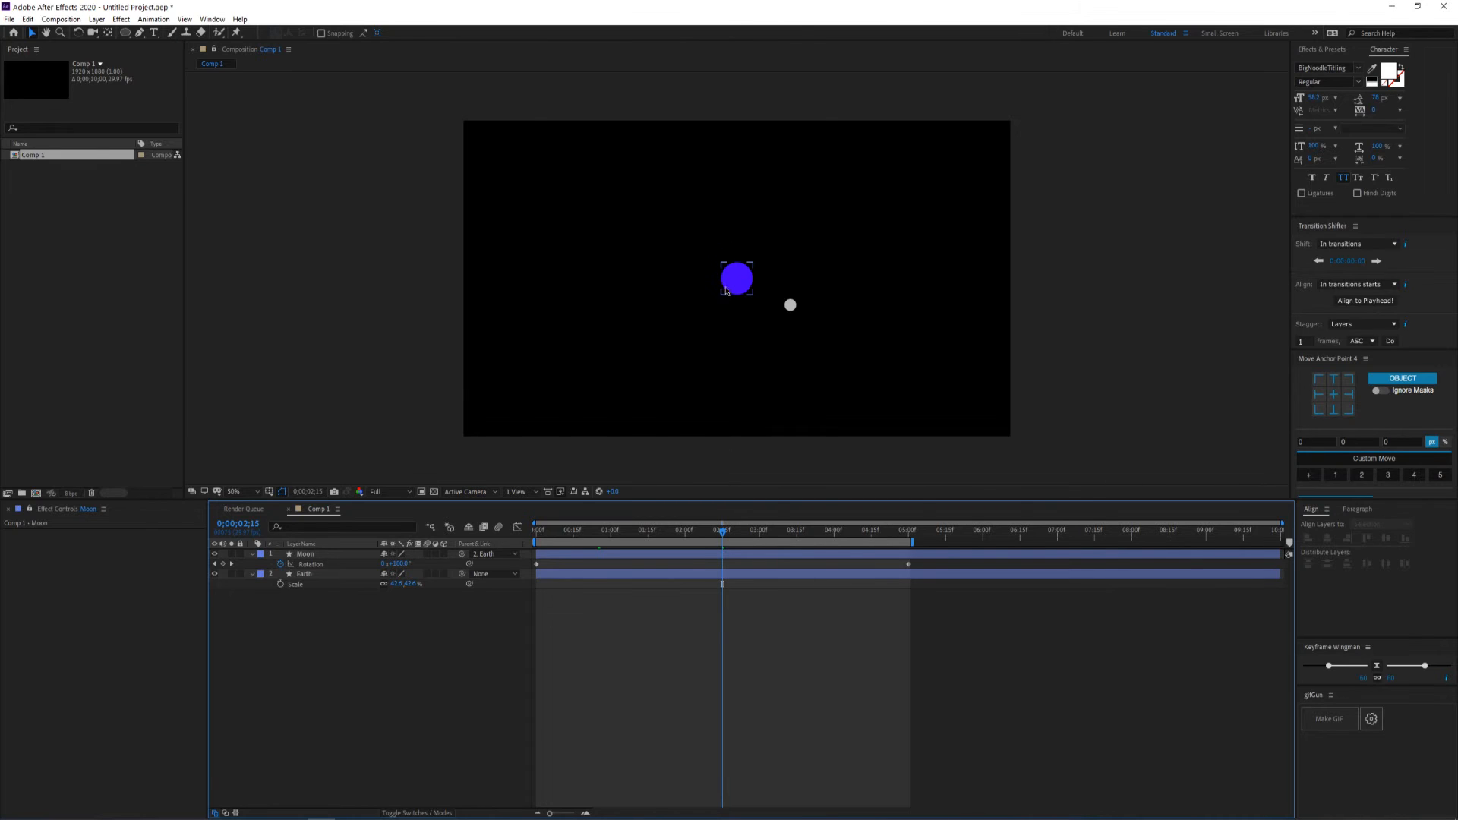
# Move the Earth circle horizontally to the right of the composition's centre and deselect it
pyautogui.moveTo(734, 288); pyautogui.dragTo(762, 286)
pyautogui.moveTo(890, 281)
pyautogui.mouseDown()
pyautogui.moveTo(916, 280)
pyautogui.moveTo(897, 282)
pyautogui.mouseUp()
pyautogui.click(387, 629)
# Draw a circle larger than Earth on a new shape layer and centre it horizontally and vertically in the composition
pyautogui.press('q')
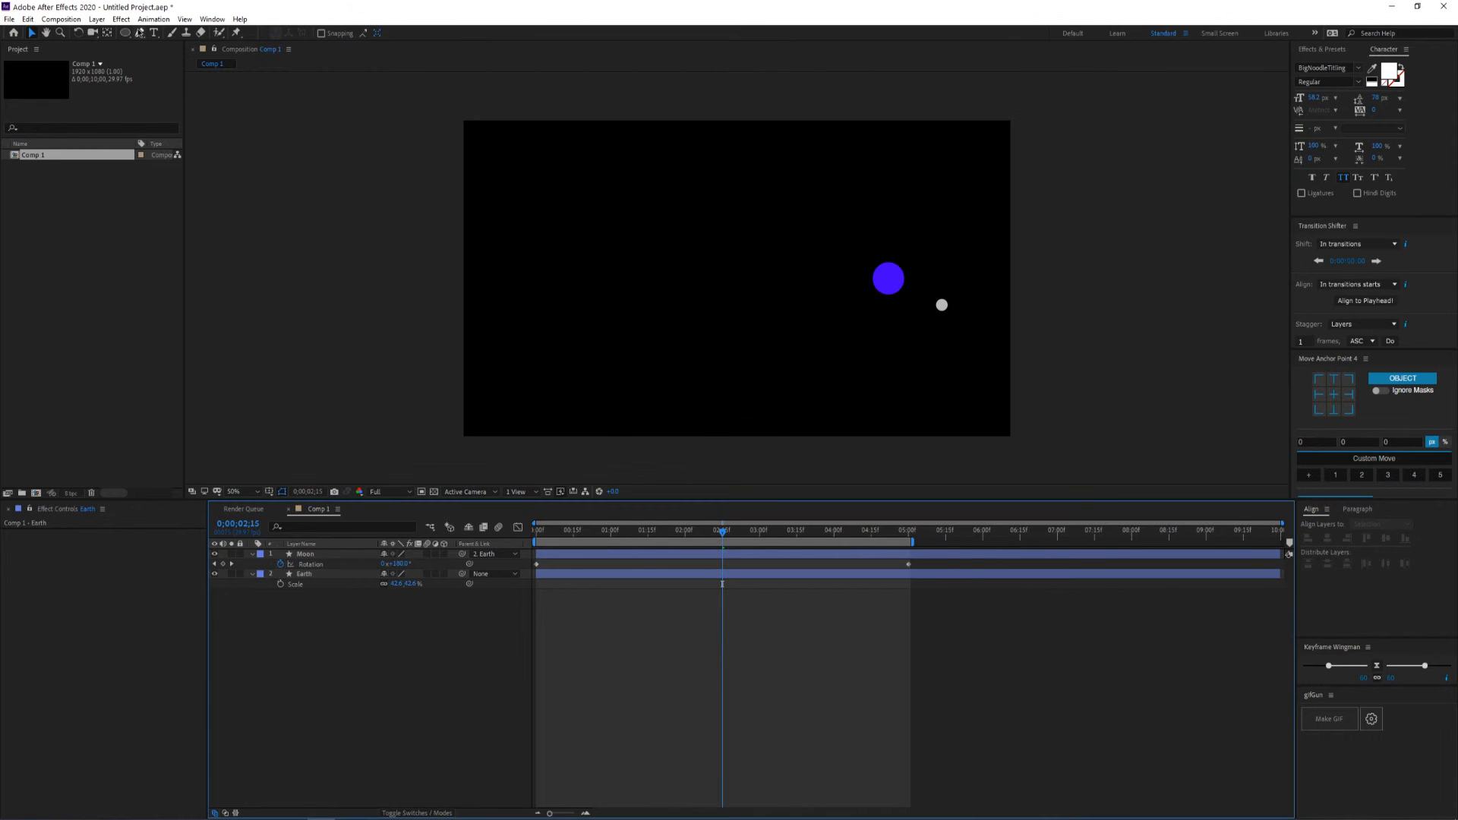
pyautogui.moveTo(674, 198); pyautogui.dragTo(741, 268)
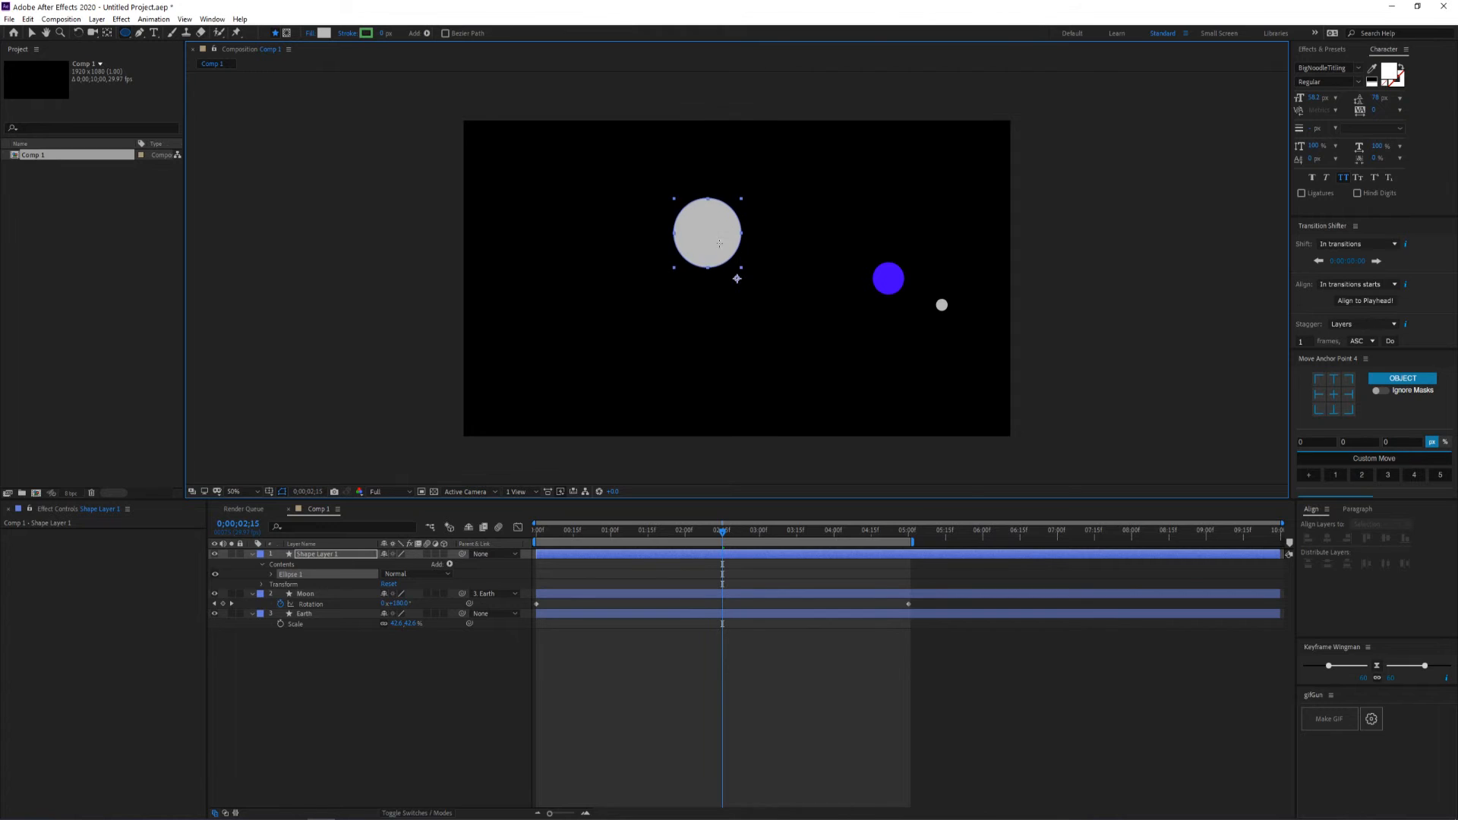
pyautogui.press('v')
pyautogui.click(1327, 538)
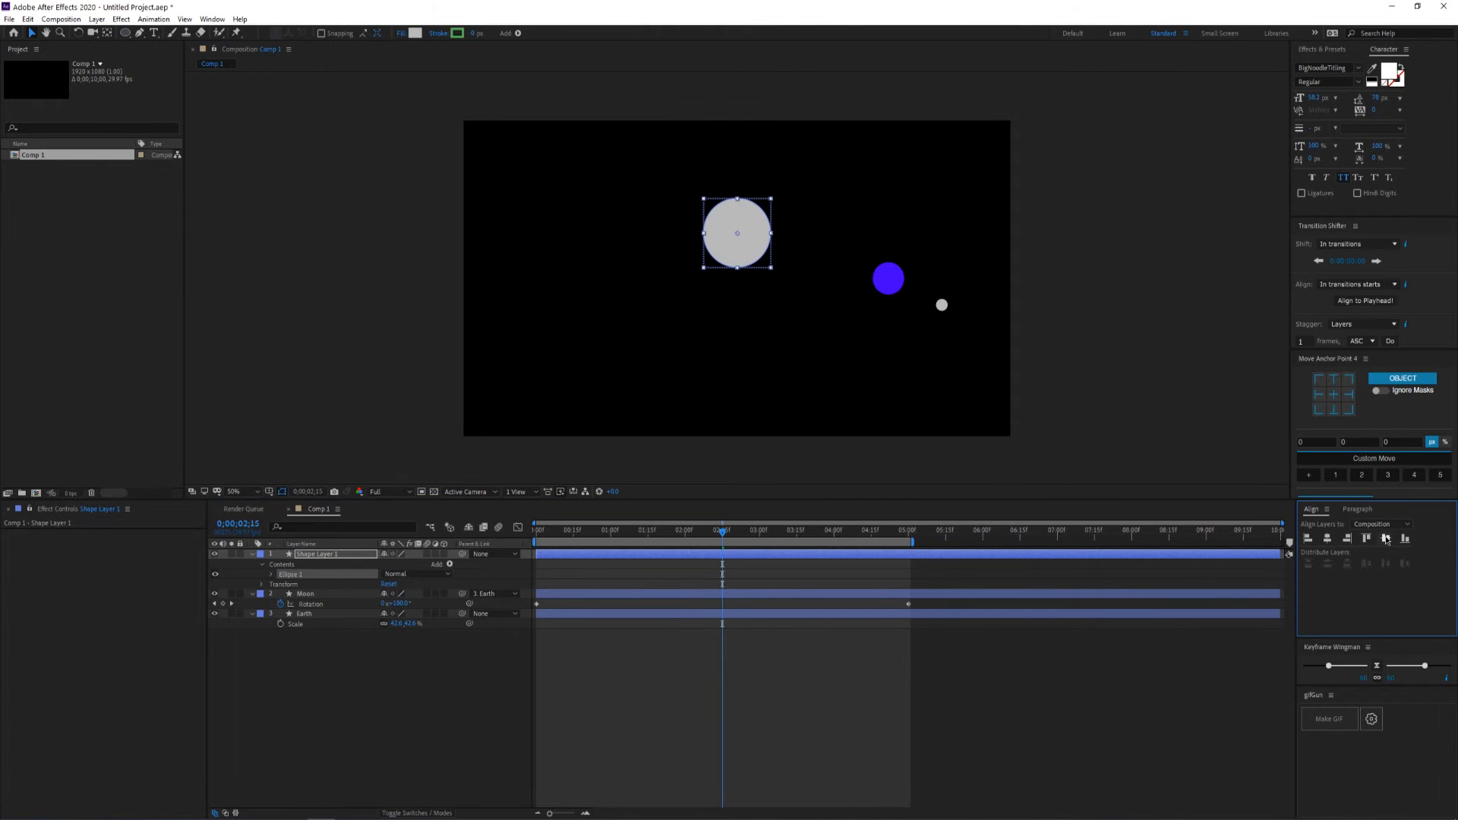
pyautogui.click(1386, 538)
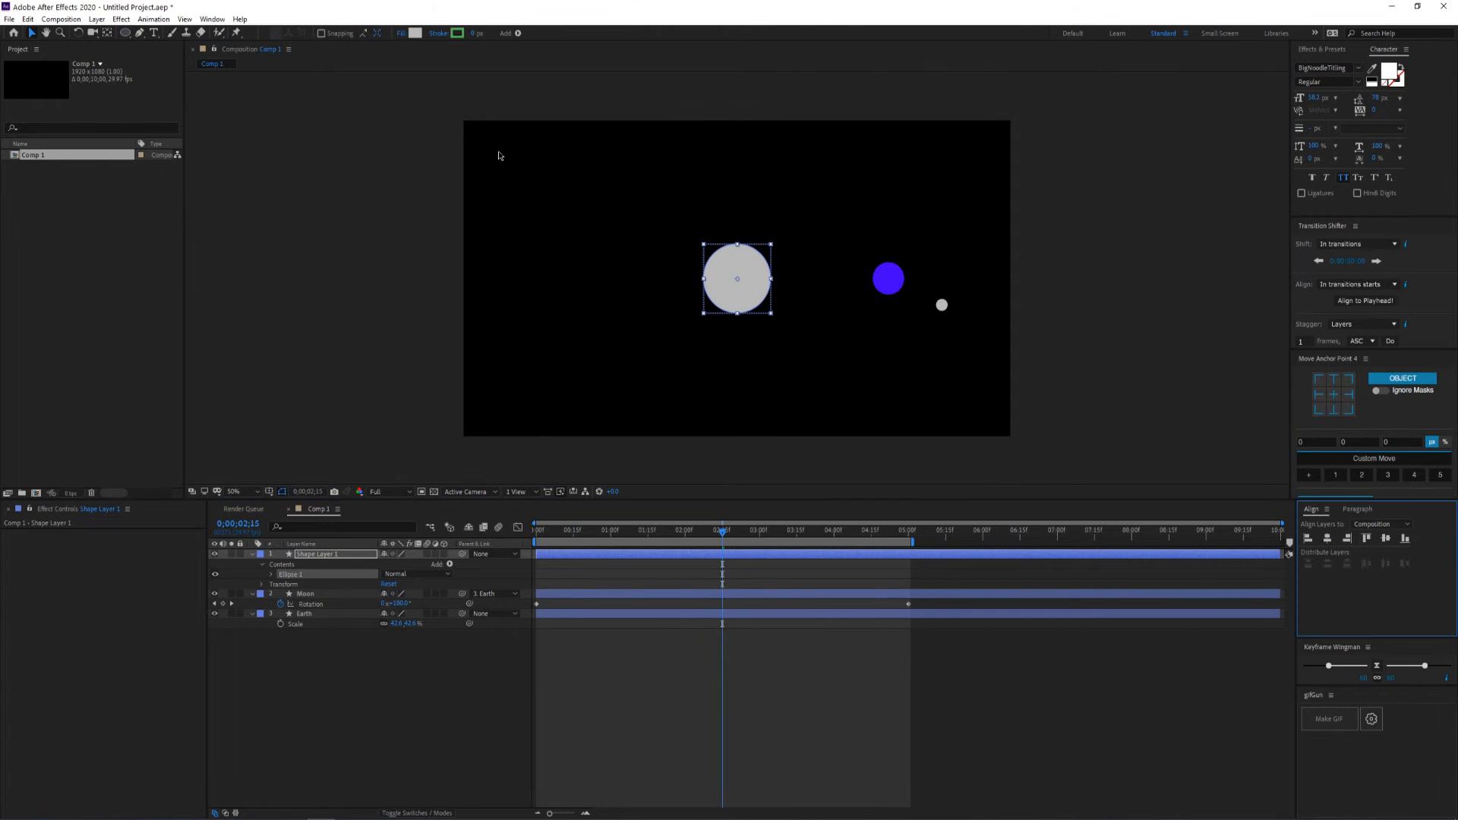
# Change the new large circle's fill colour to a golden yellow
pyautogui.click(415, 34)
pyautogui.click(354, 263)
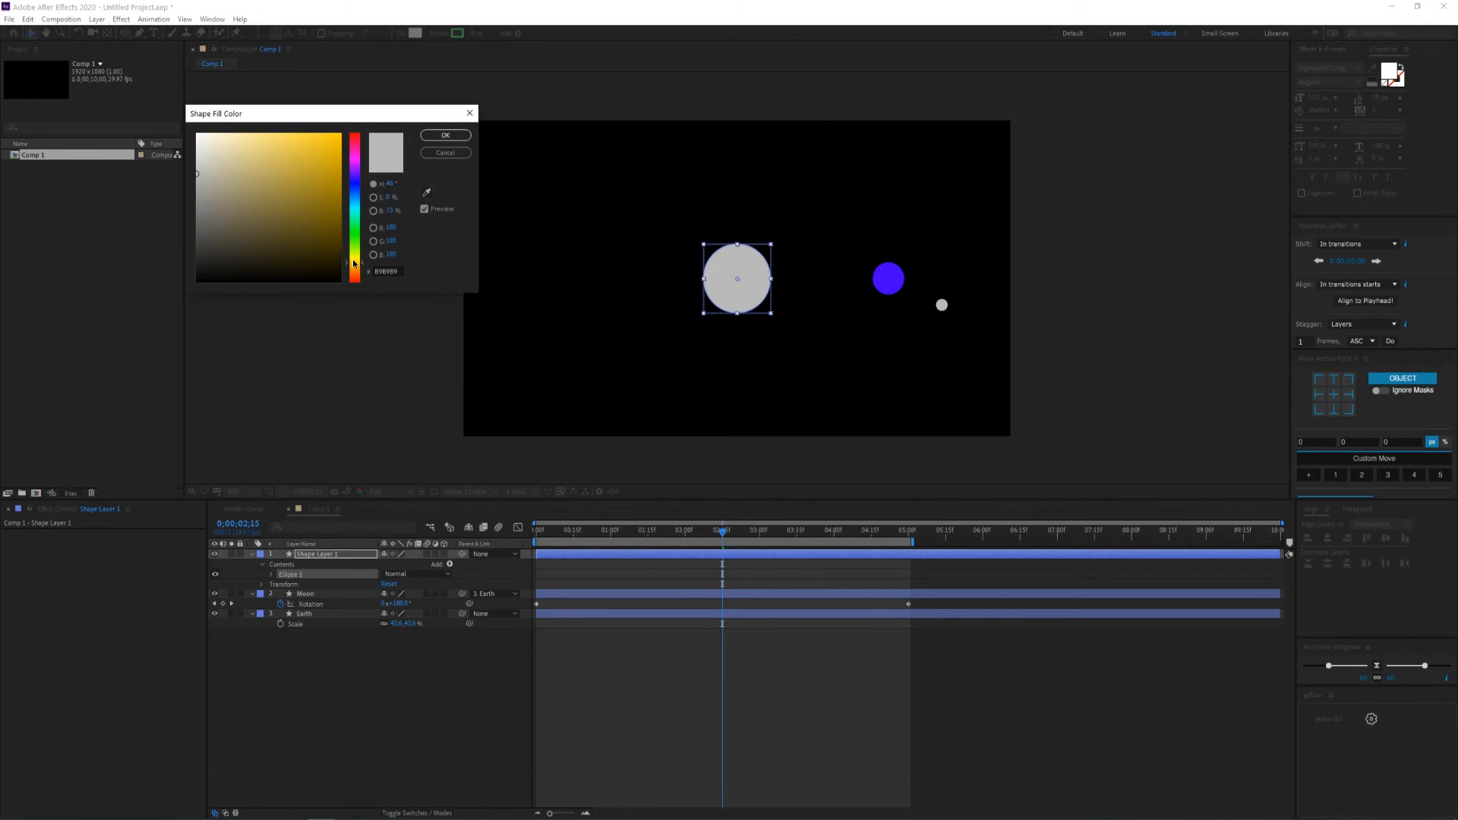
pyautogui.click(446, 135)
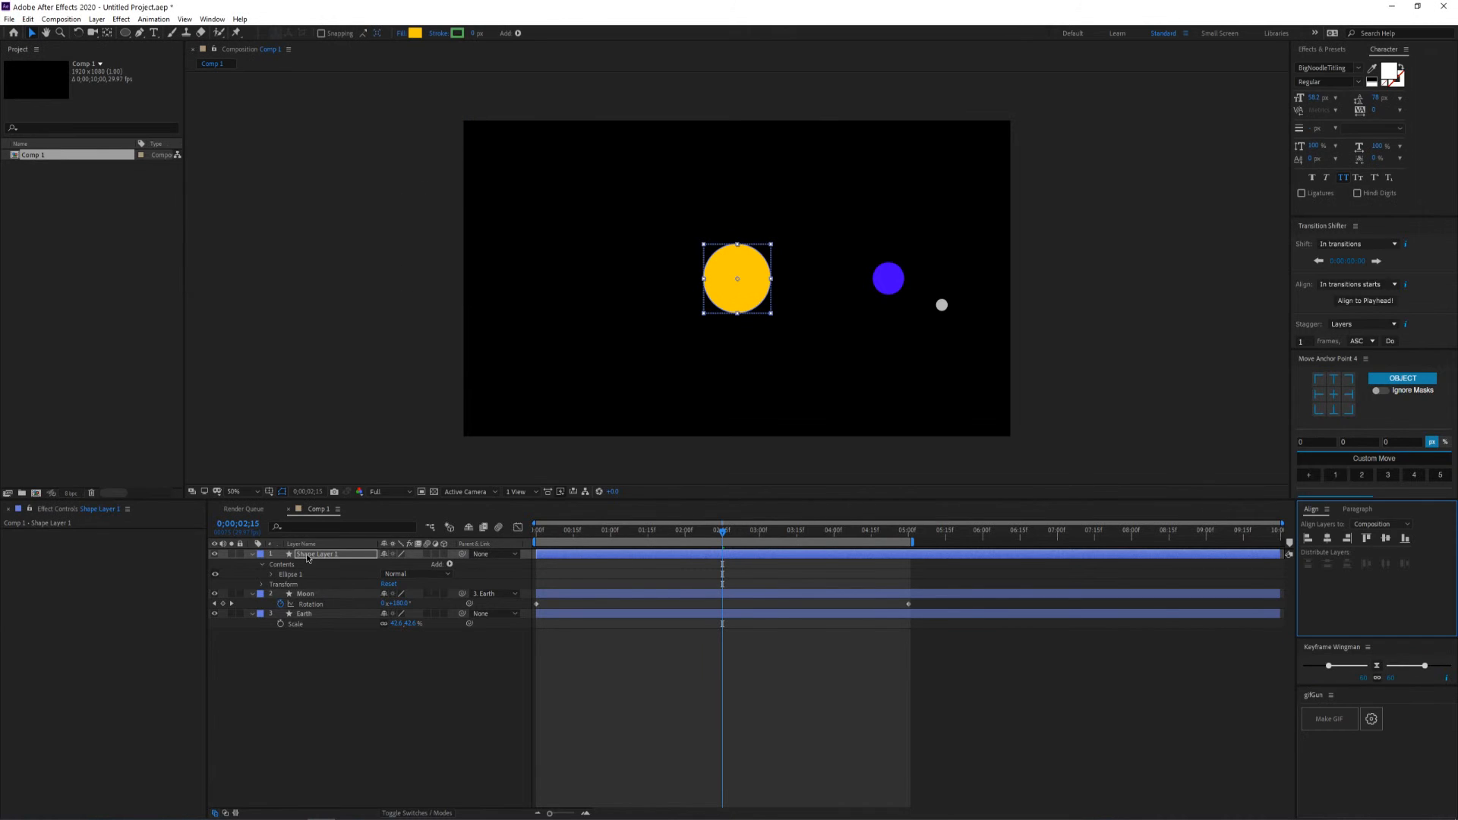
# Rename the yellow circle's shape layer as Sun
pyautogui.click(307, 557)
pyautogui.press('Return')
pyautogui.write('Sund')
pyautogui.press('Return')
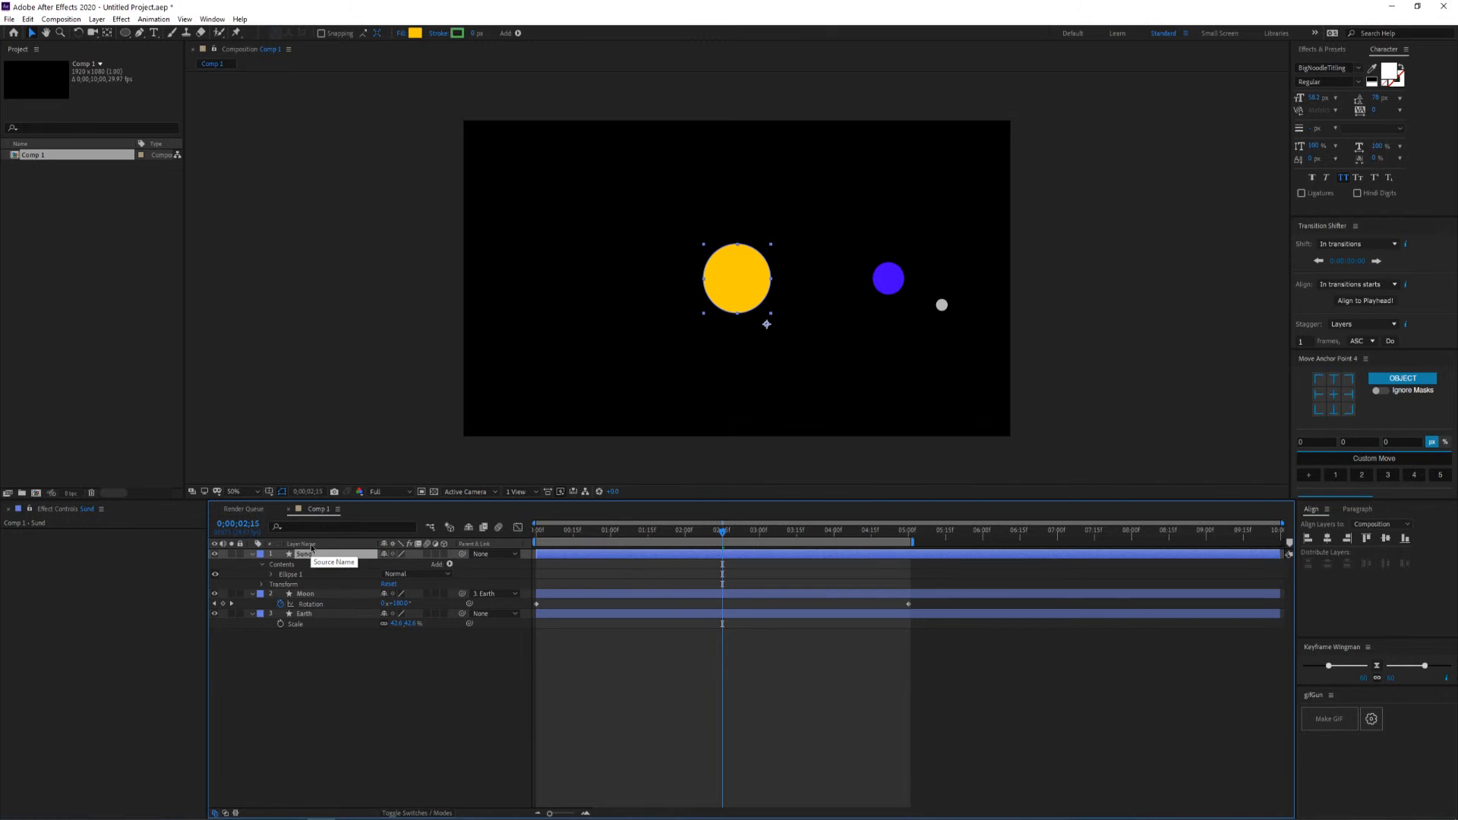
pyautogui.press('Return')
pyautogui.write('Sun')
pyautogui.press('Return')
# Move the Sun layer below Earth in the layer stack and centre its anchor point on the circle
pyautogui.moveTo(311, 551); pyautogui.dragTo(330, 663)
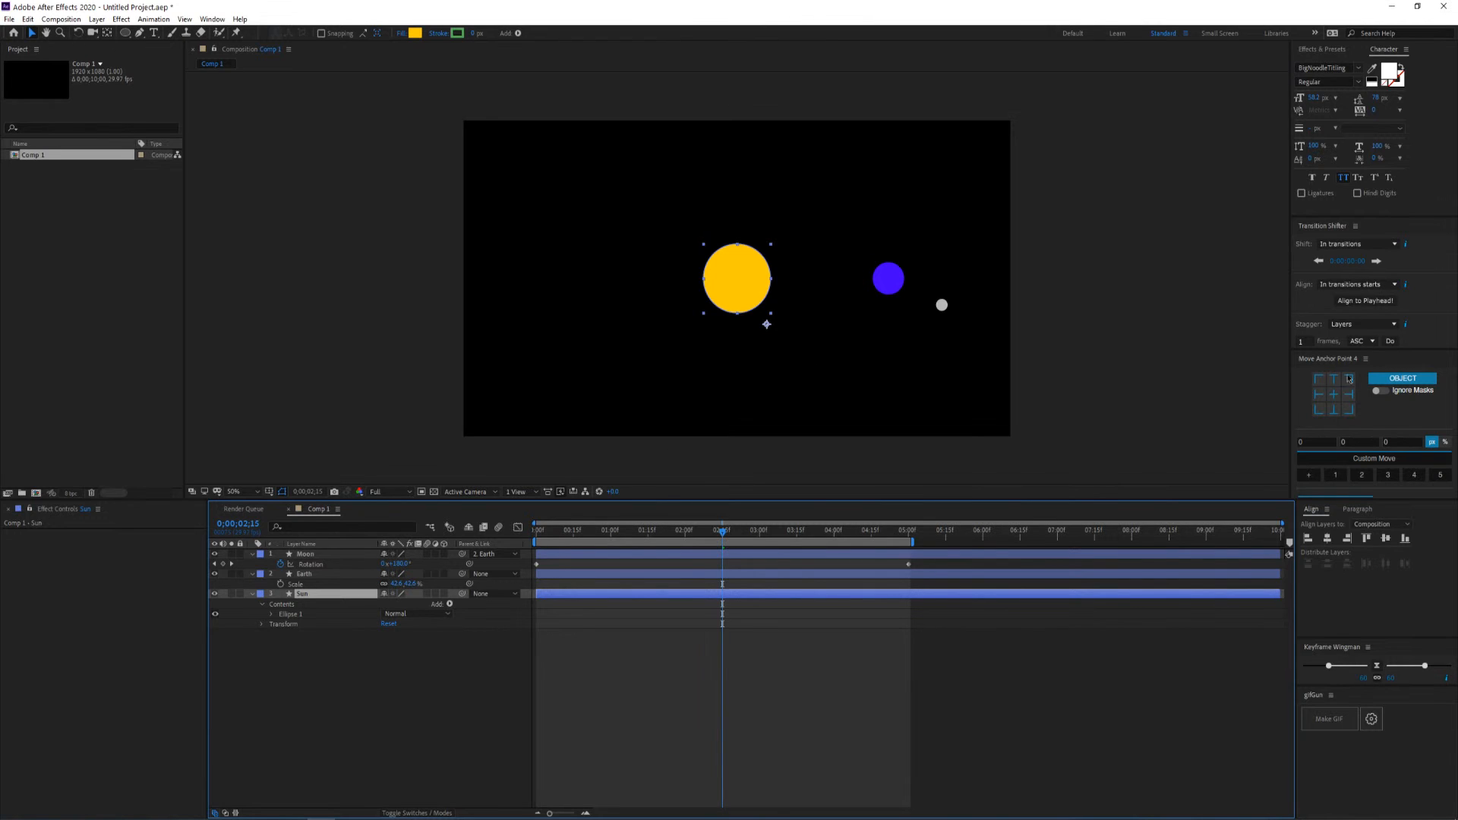
pyautogui.click(1334, 395)
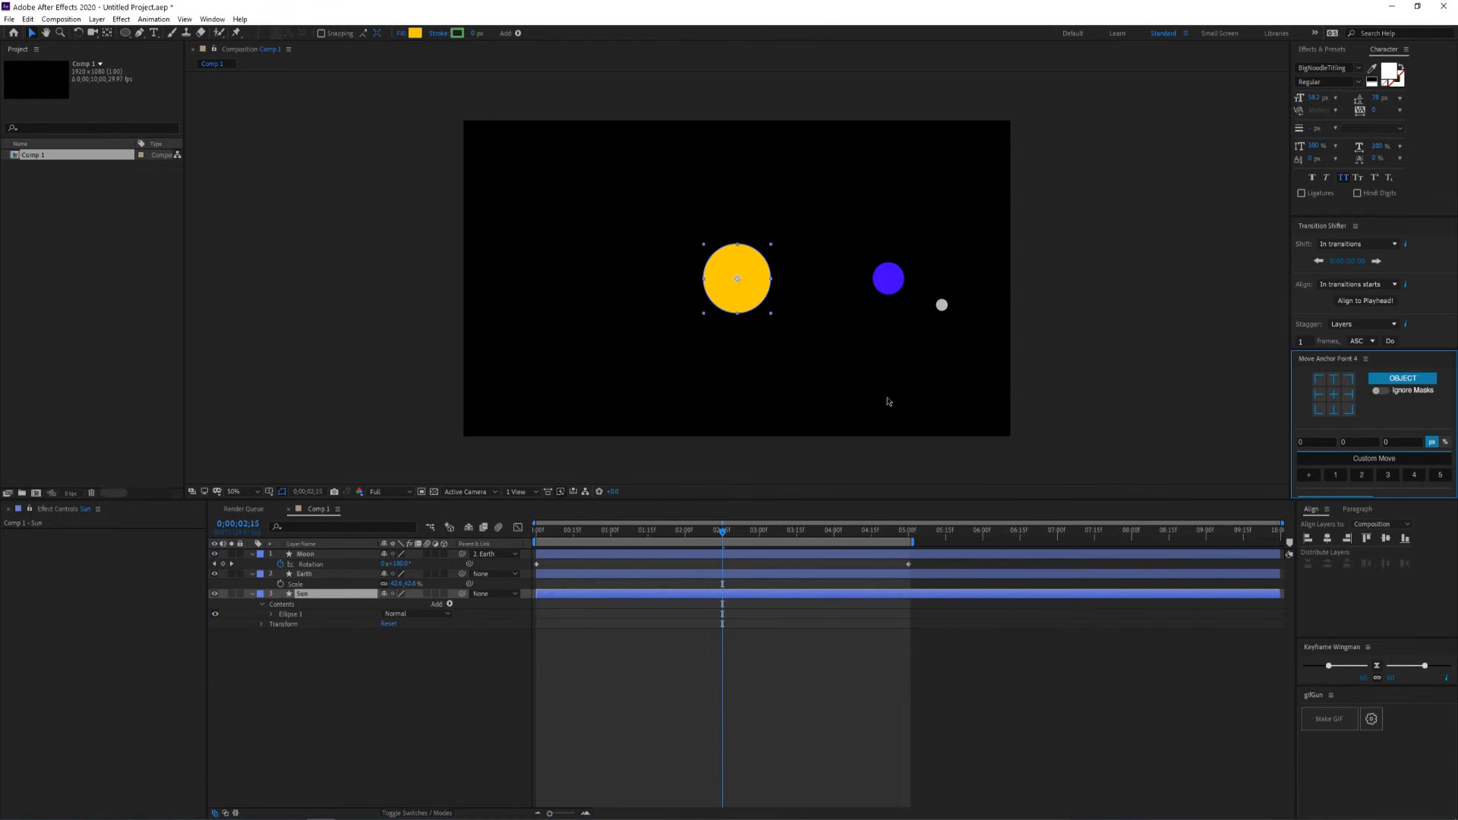
pyautogui.click(374, 636)
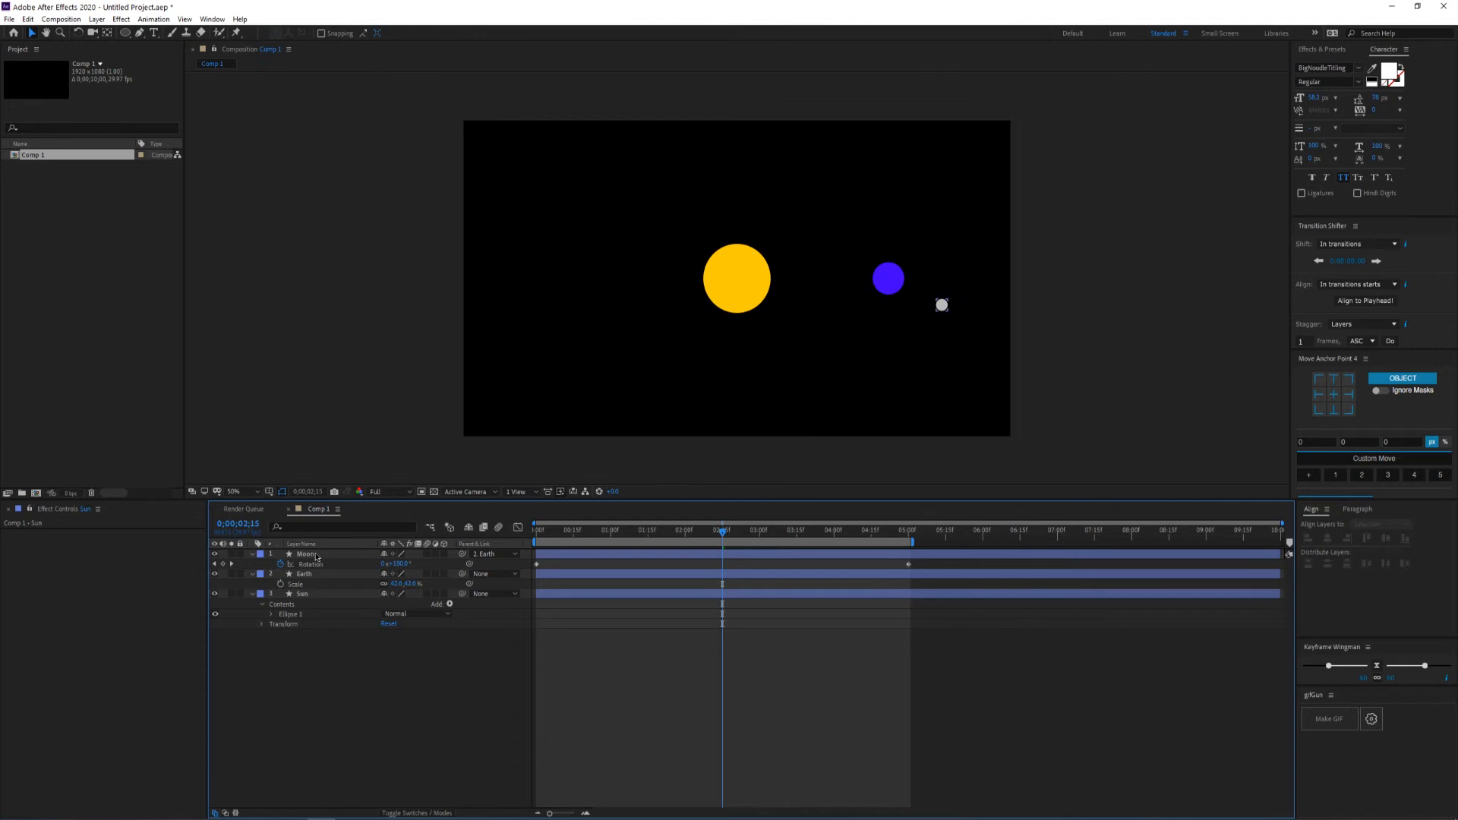
pyautogui.click(364, 554)
pyautogui.click(372, 575)
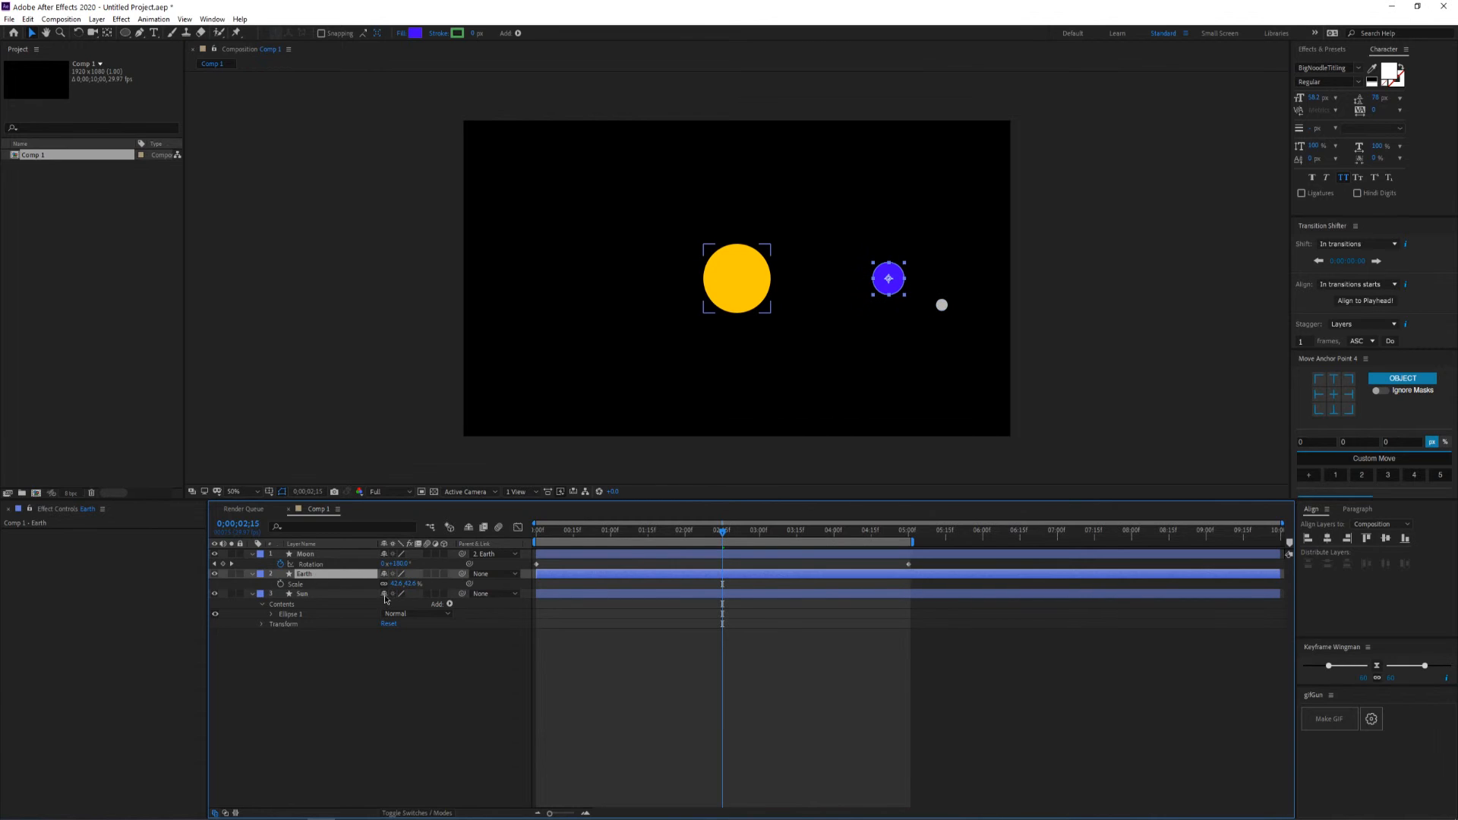
pyautogui.click(302, 595)
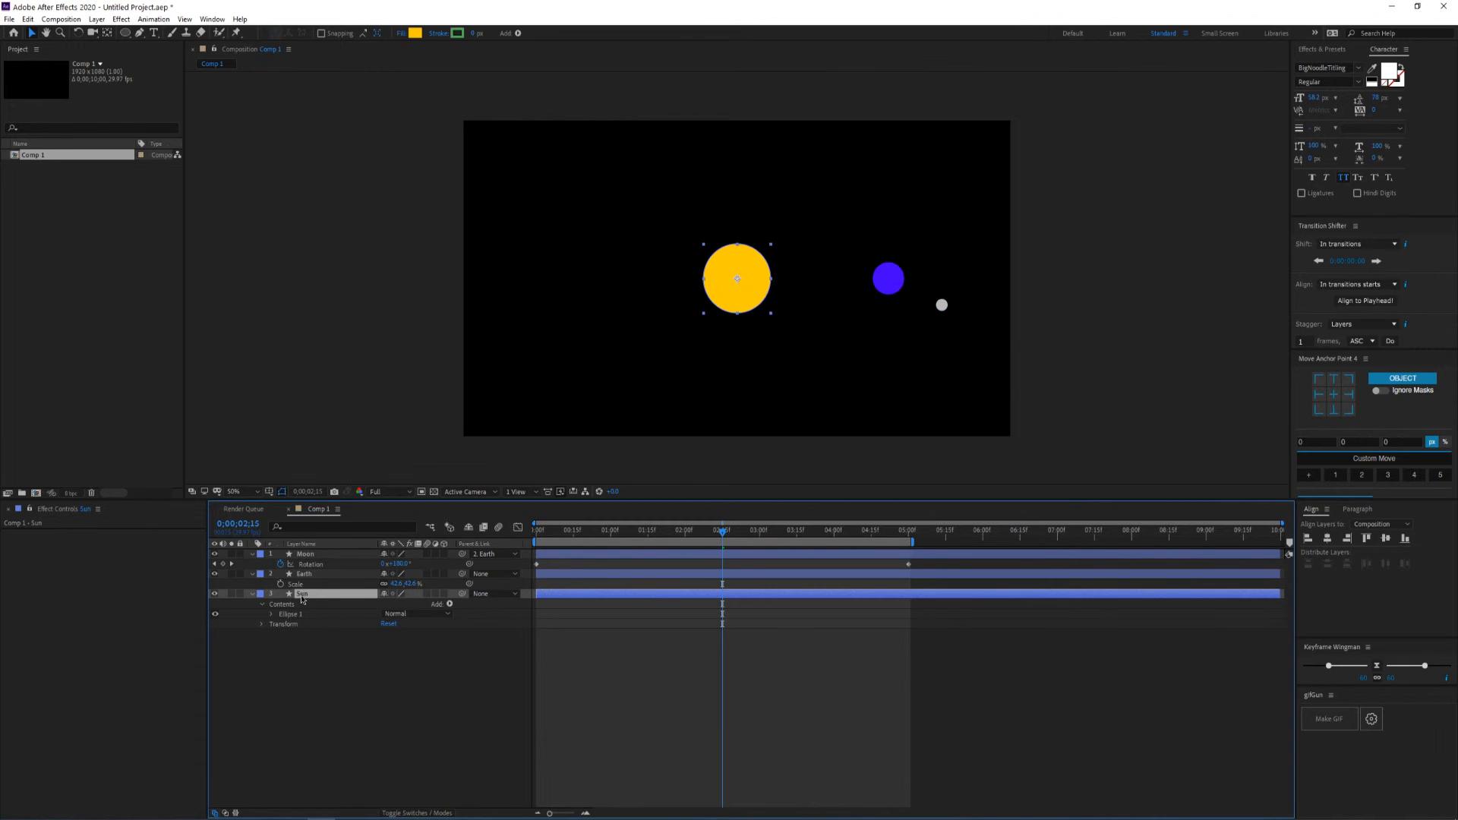
# At the start of the timeline, reveal Earth's Rotation property, try rotating Earth around its own centre, and undo that rotation
pyautogui.moveTo(608, 536); pyautogui.dragTo(537, 536)
pyautogui.click(328, 575)
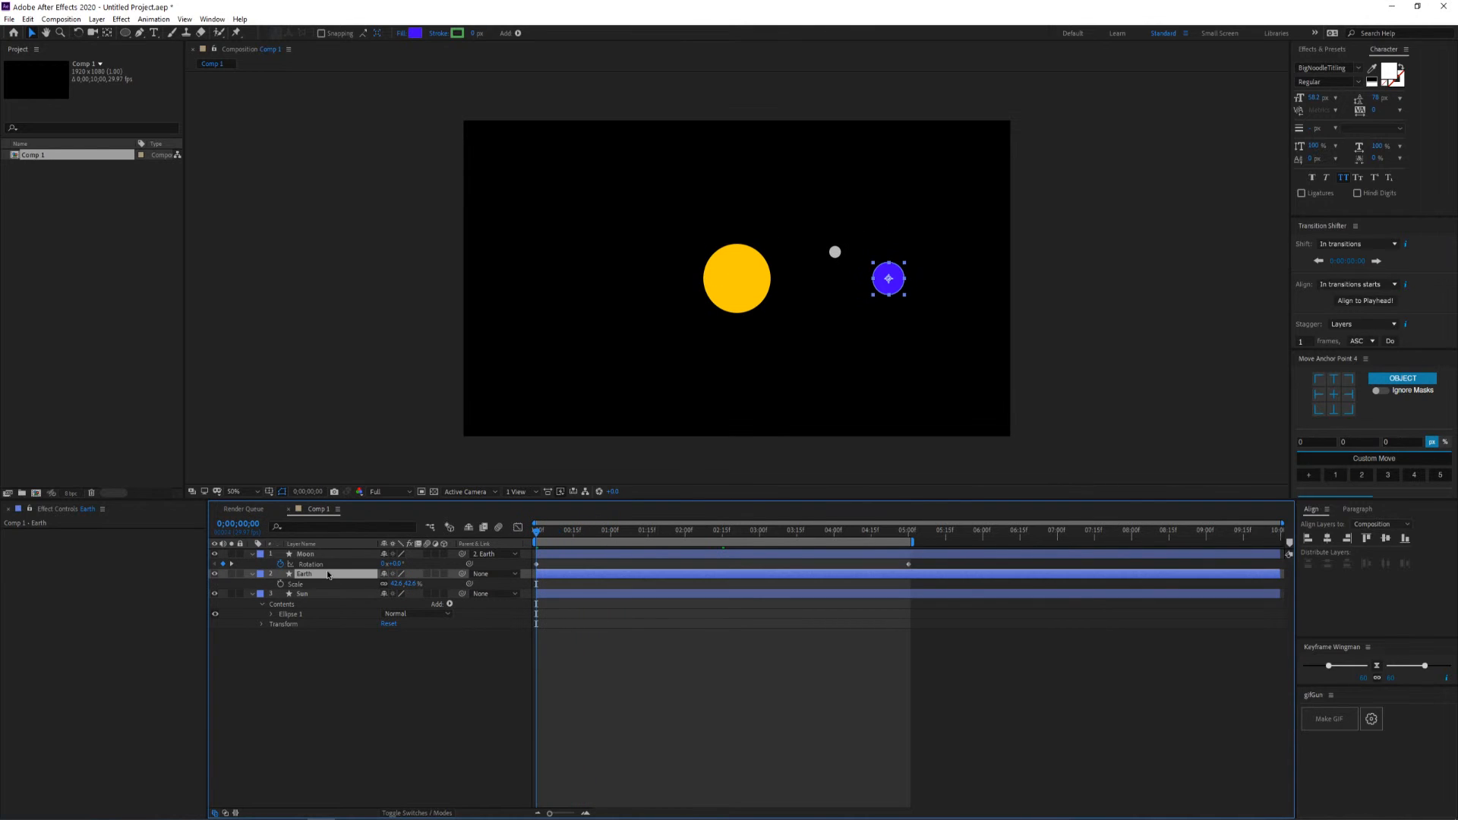
pyautogui.press('r')
pyautogui.scroll(1, 892, 316)
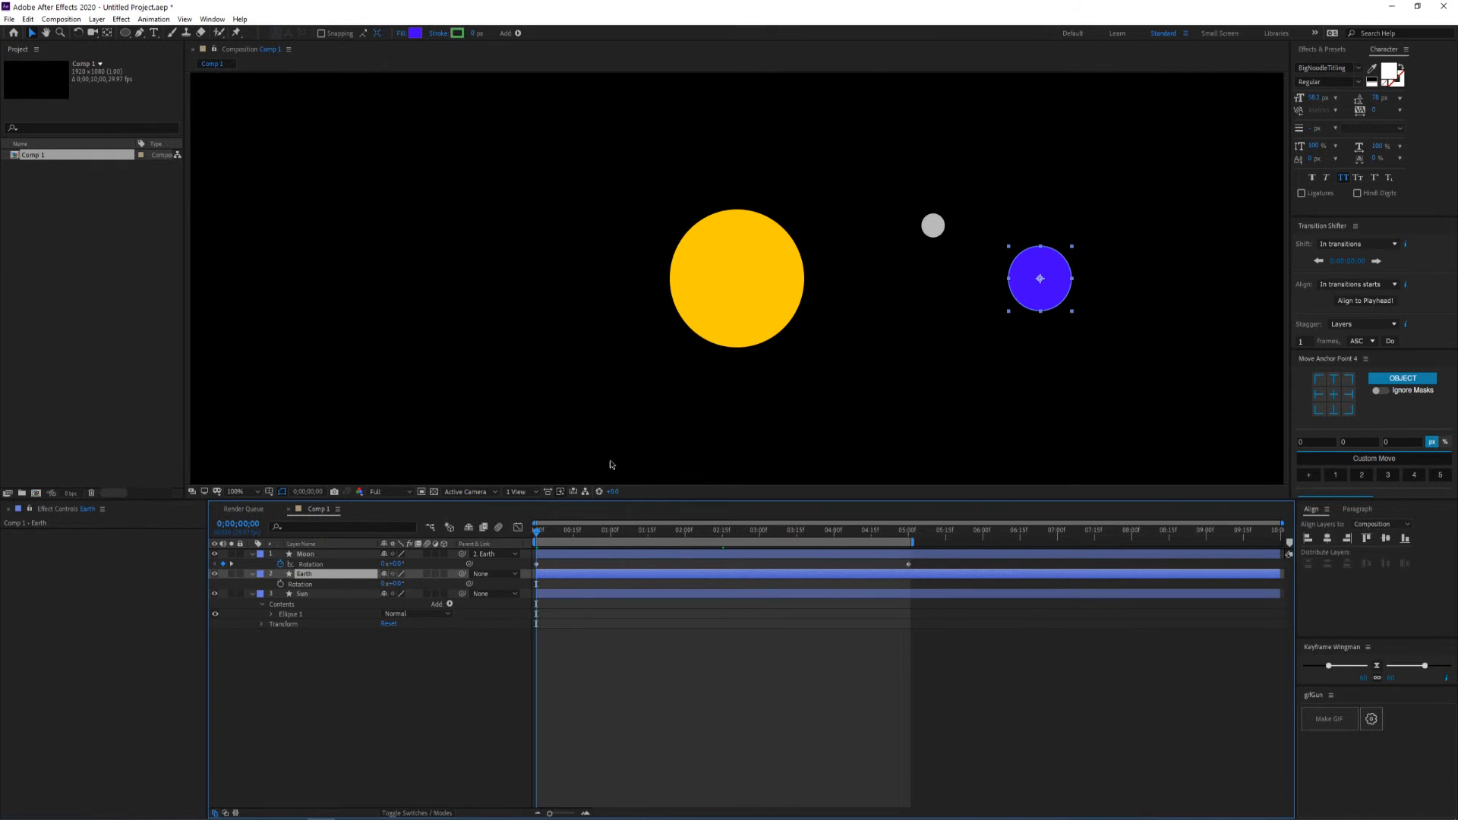
pyautogui.moveTo(394, 583); pyautogui.dragTo(469, 582)
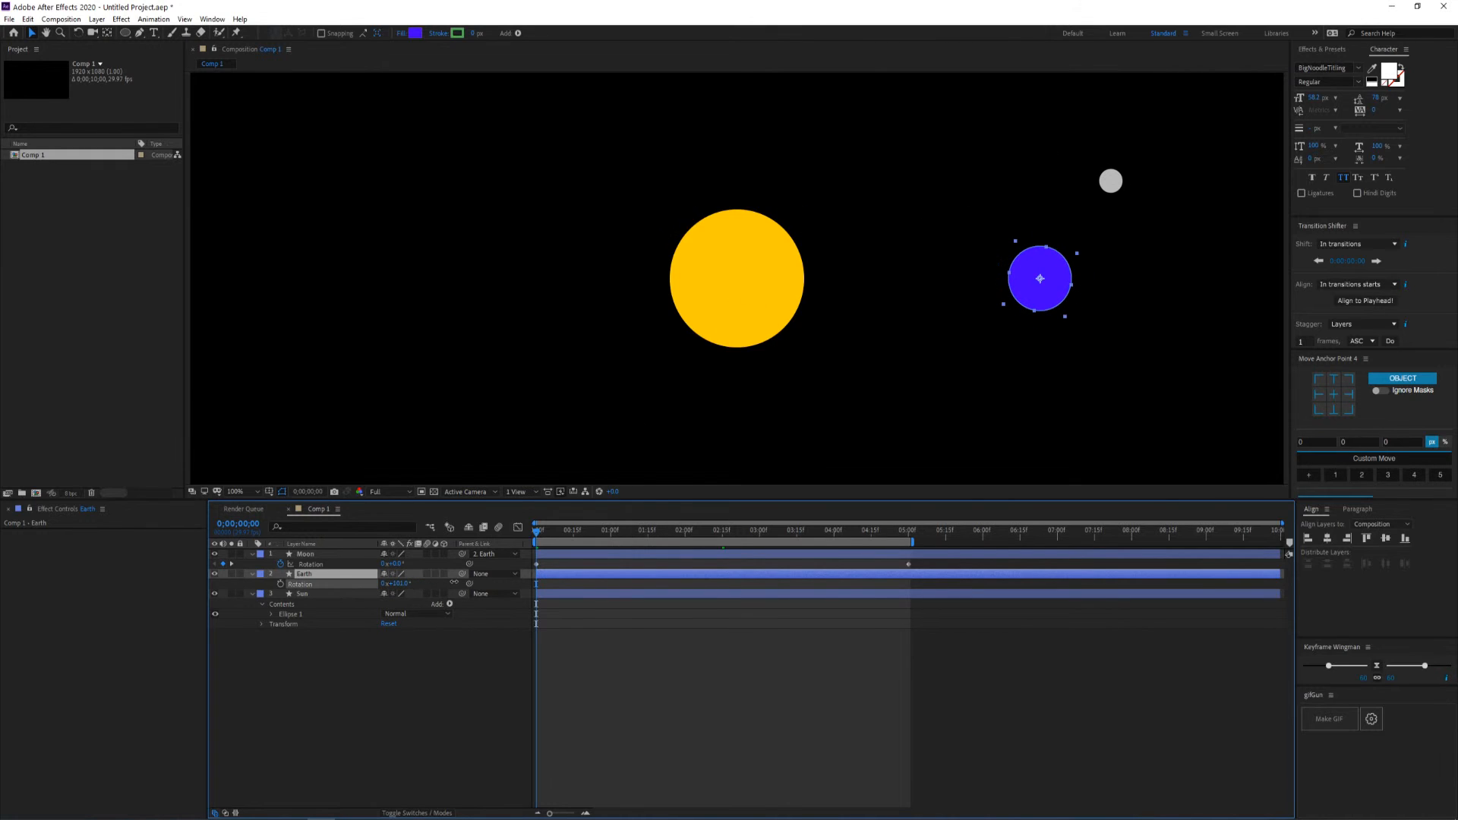
pyautogui.hotkey('ctrl', 'z')
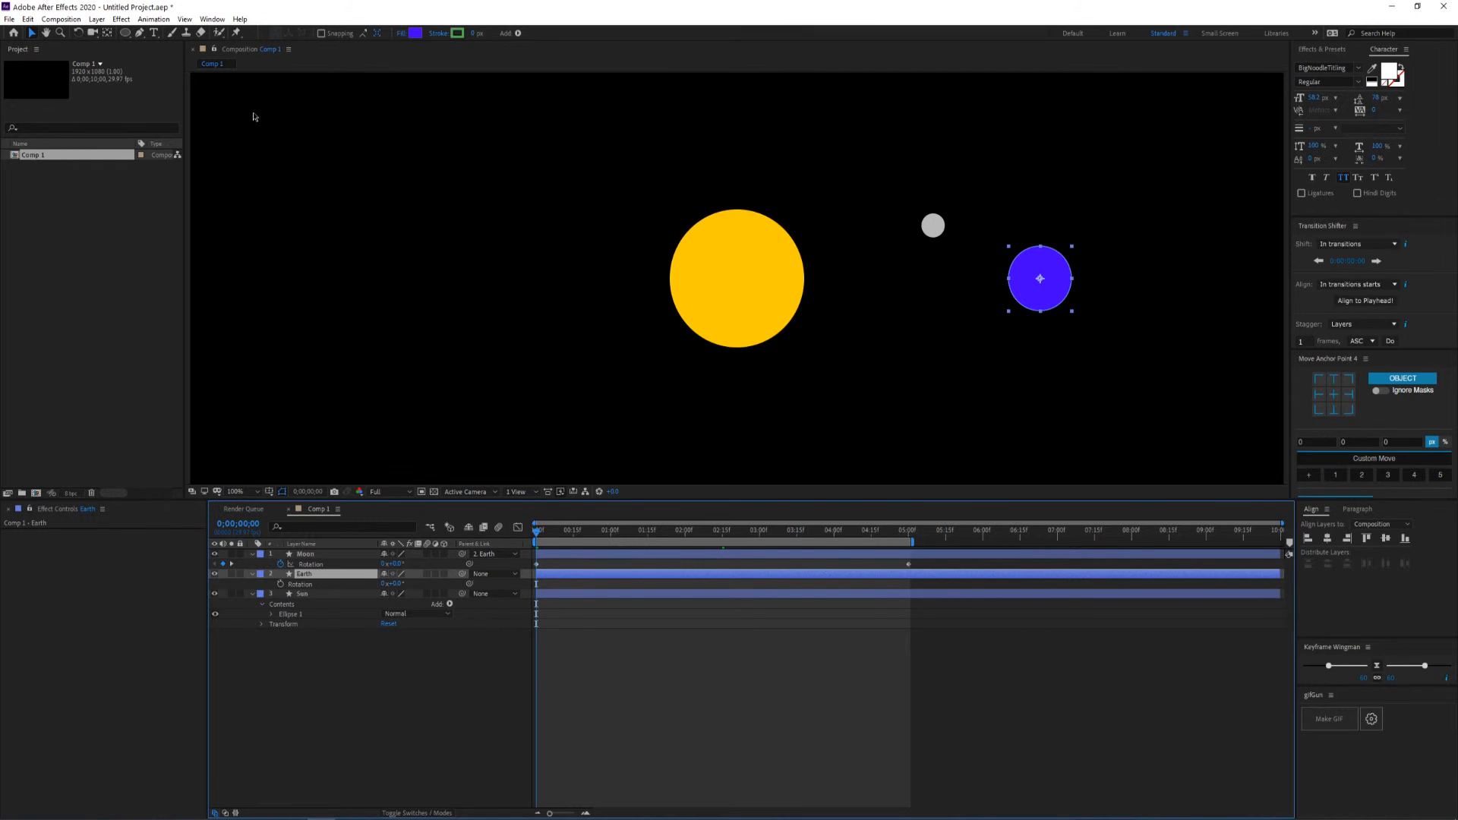
# Move Earth's anchor point to the Sun's centre and add a starting rotation keyframe for Earth at 0 seconds
pyautogui.click(107, 32)
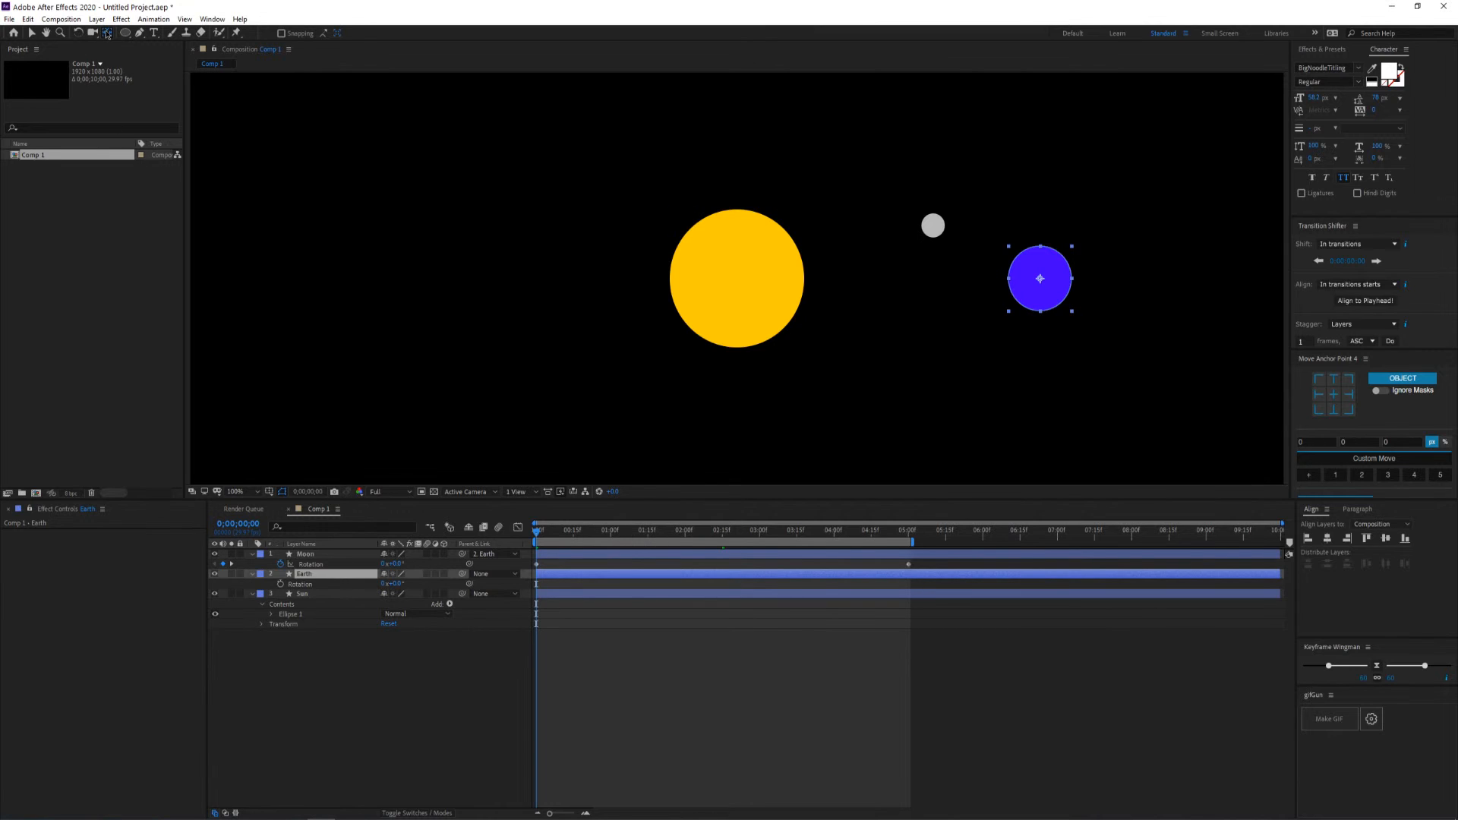
pyautogui.moveTo(1041, 279); pyautogui.dragTo(744, 283)
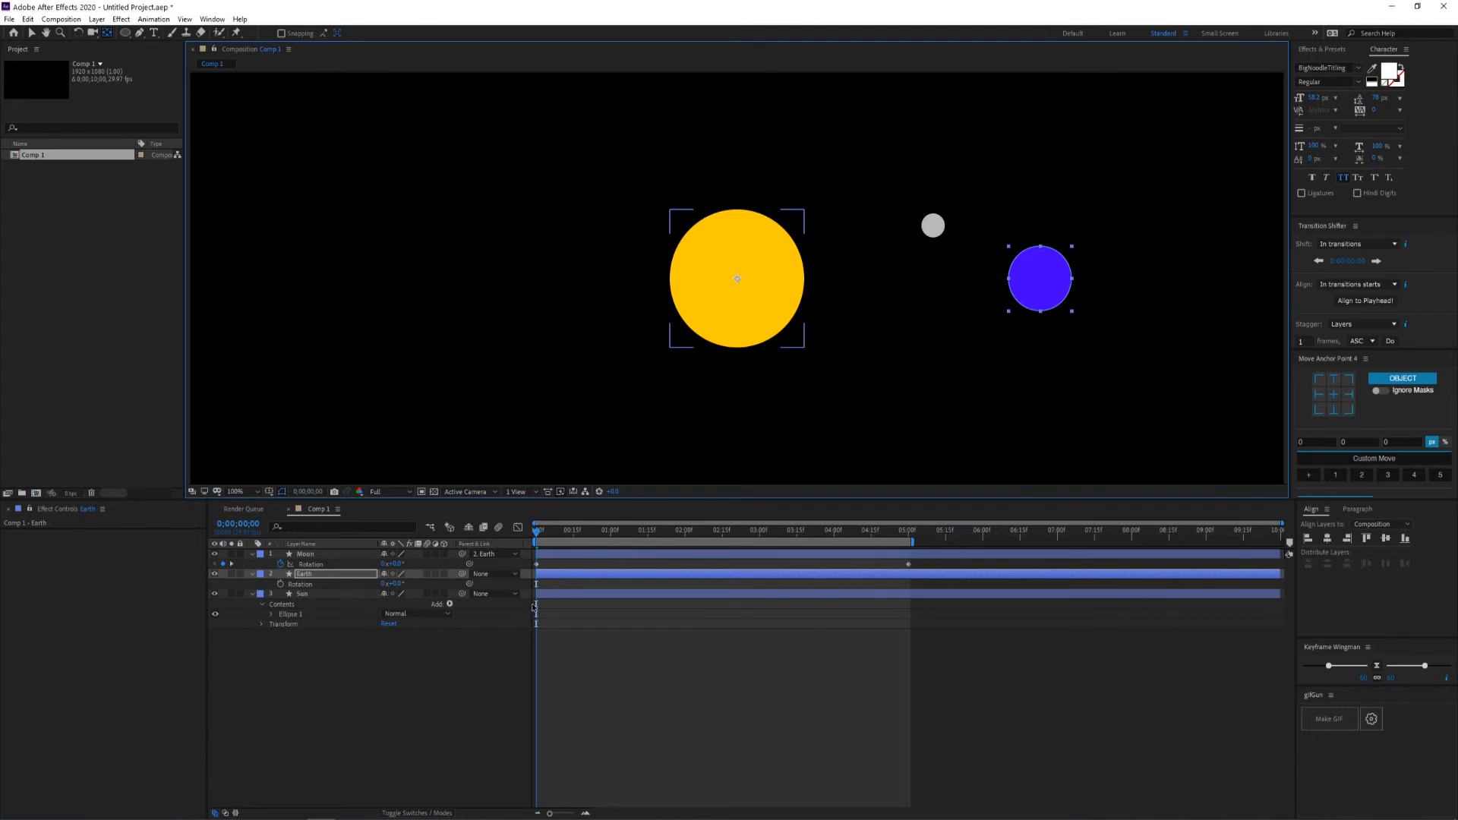
pyautogui.click(310, 575)
pyautogui.click(281, 584)
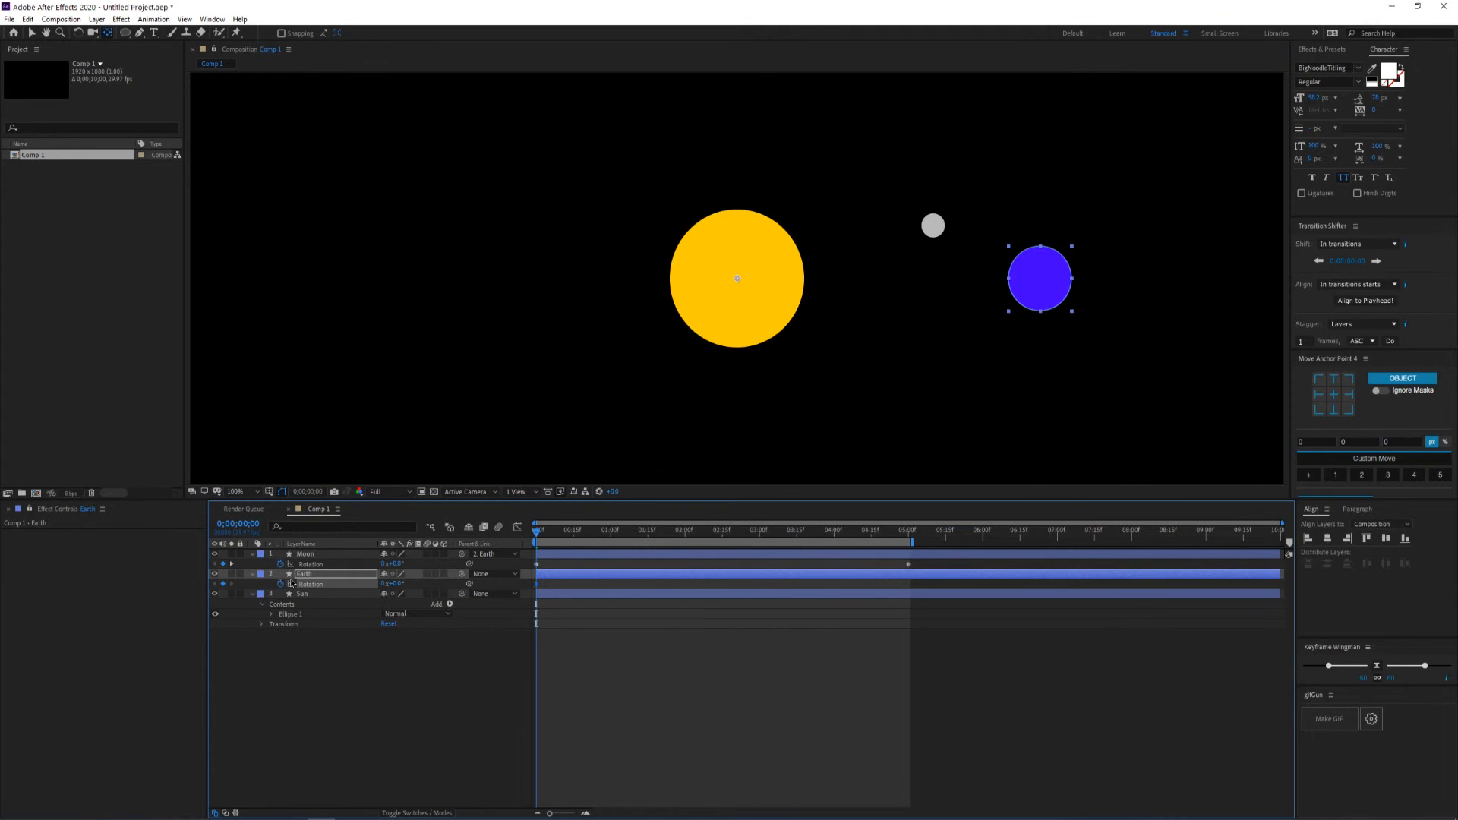
# Set Earth's rotation to 1 full revolution at 5 seconds and scrub back through the orbit to the start
pyautogui.moveTo(548, 538); pyautogui.dragTo(917, 544)
pyautogui.click(394, 586)
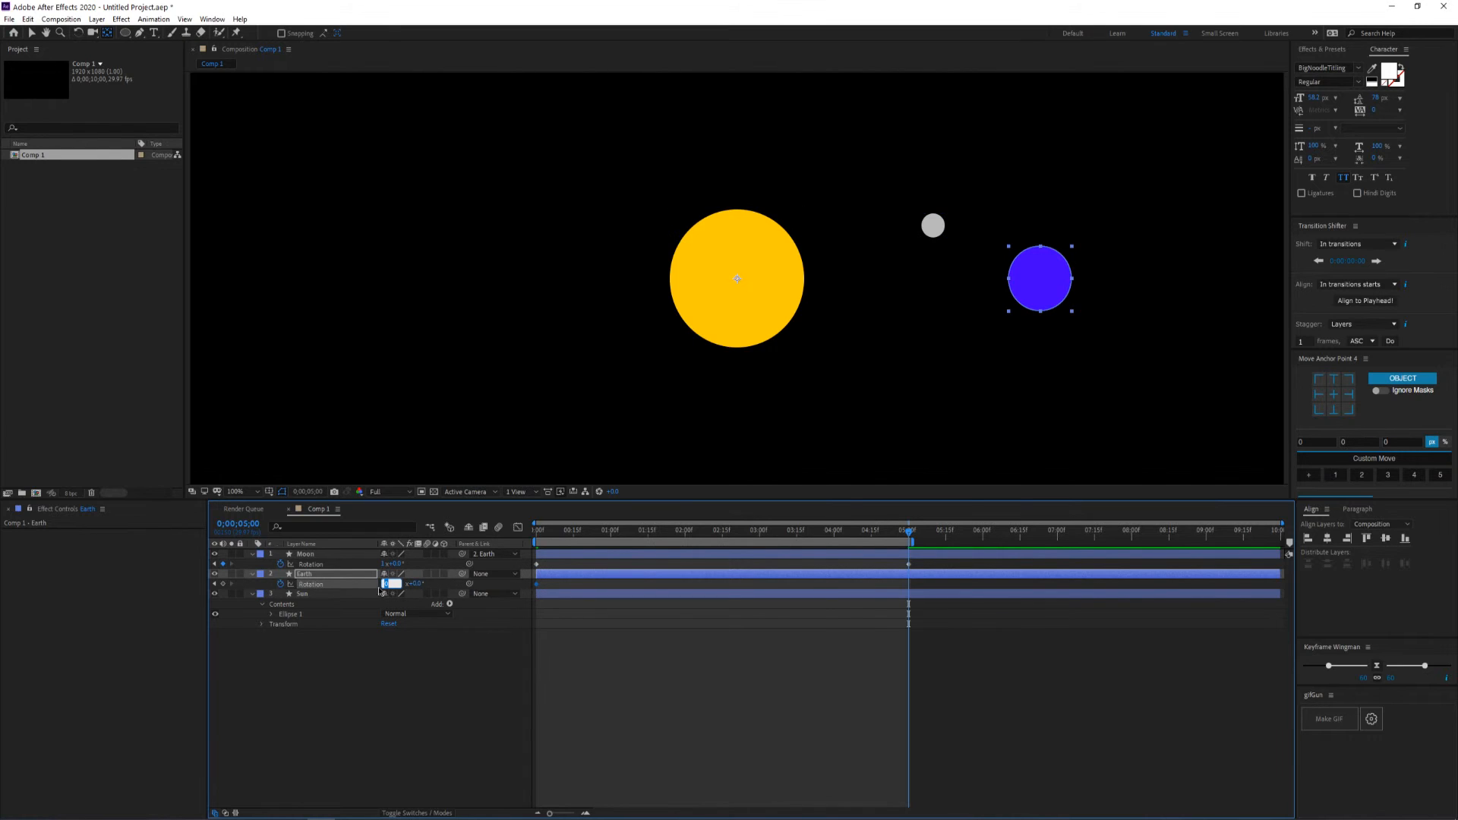
pyautogui.write('1')
pyautogui.press('Return')
pyautogui.moveTo(908, 531); pyautogui.dragTo(621, 524)
pyautogui.scroll(-1, 668, 404)
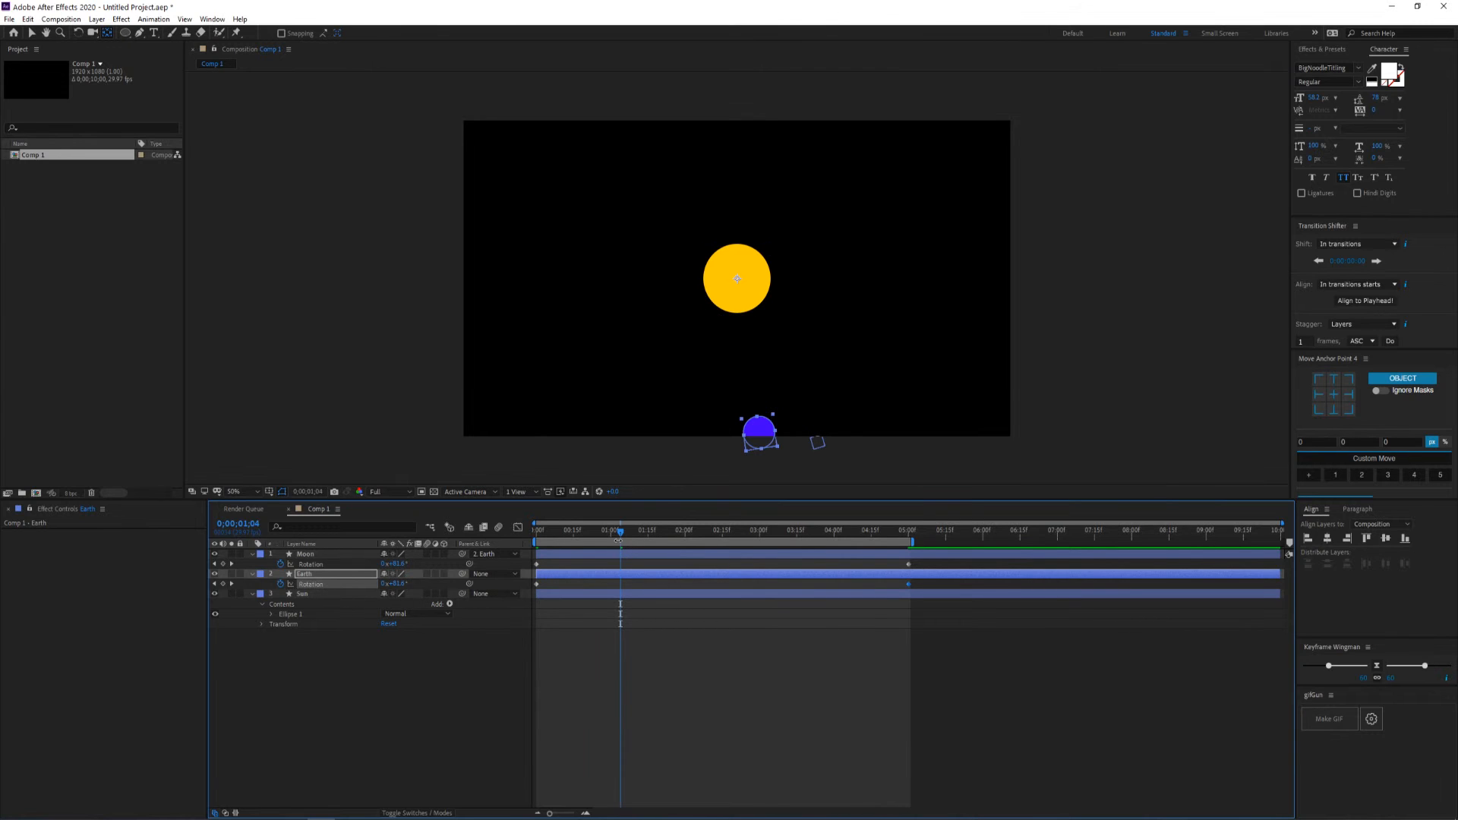
pyautogui.moveTo(621, 524); pyautogui.dragTo(522, 509)
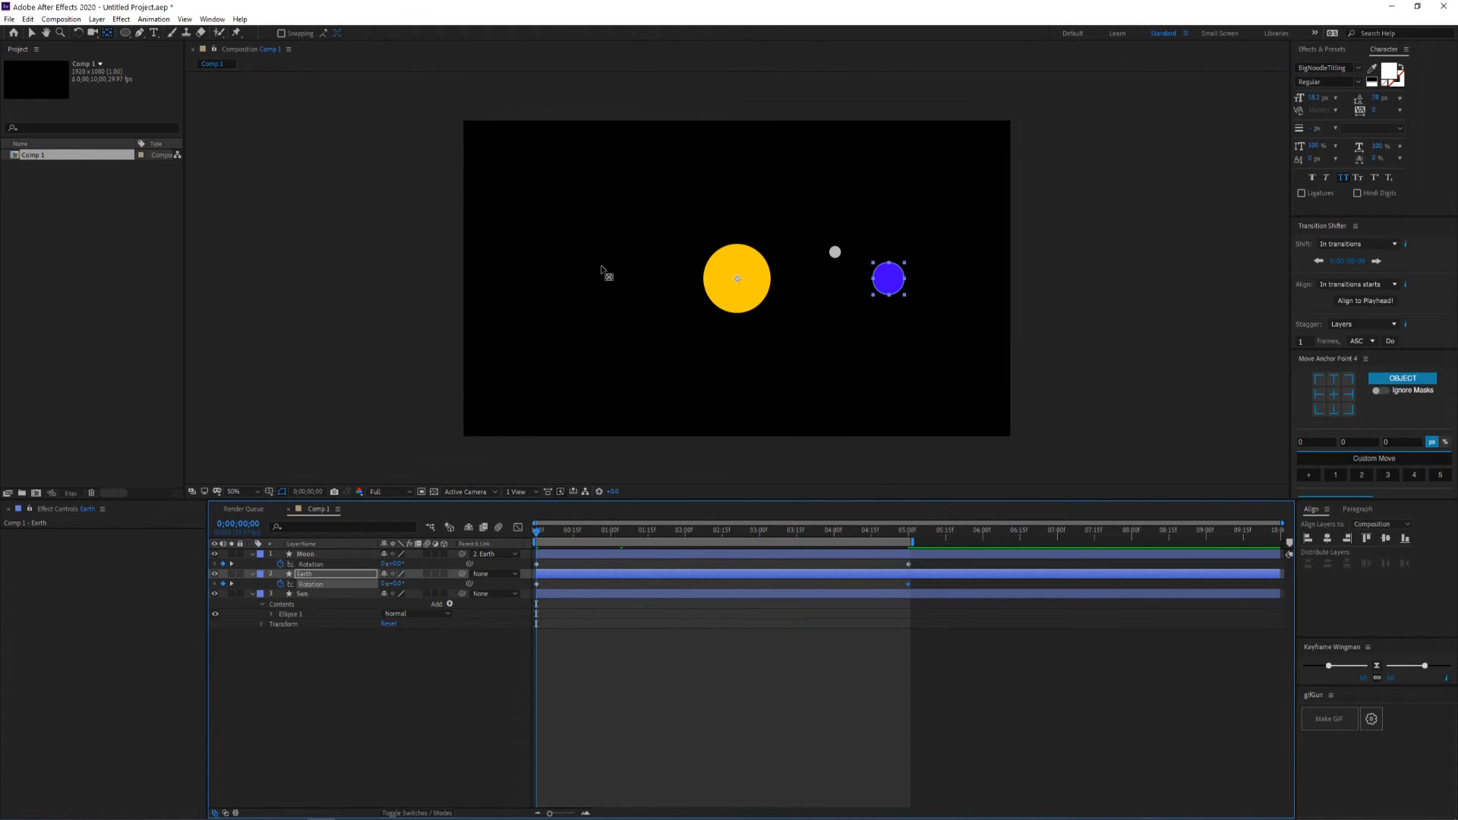
# Change the composition's height to 1920 px to make the frame square
pyautogui.click(380, 691)
pyautogui.hotkey('ctrl', 'k')
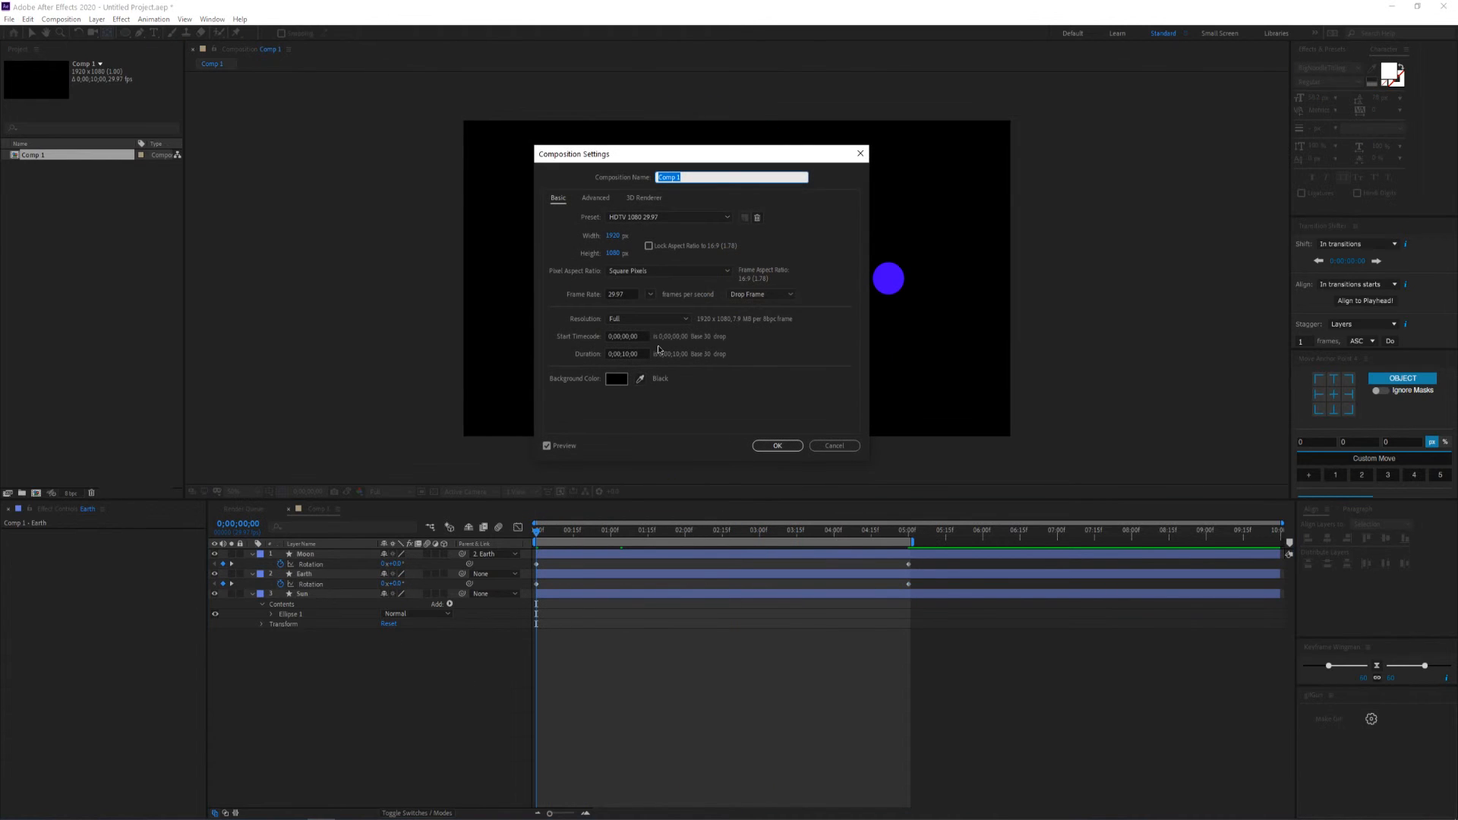
pyautogui.click(613, 253)
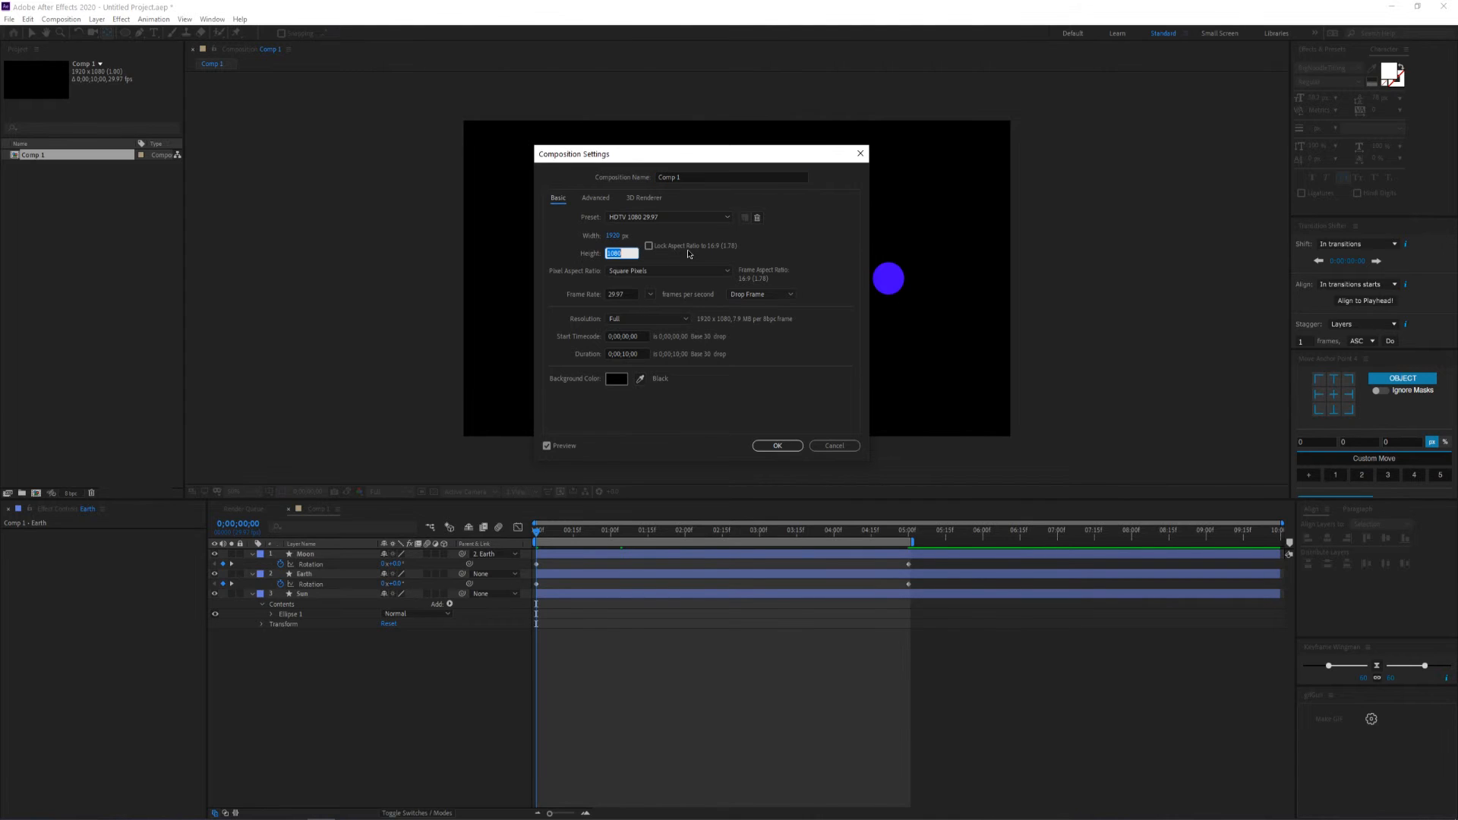
pyautogui.write('1920')
pyautogui.click(777, 445)
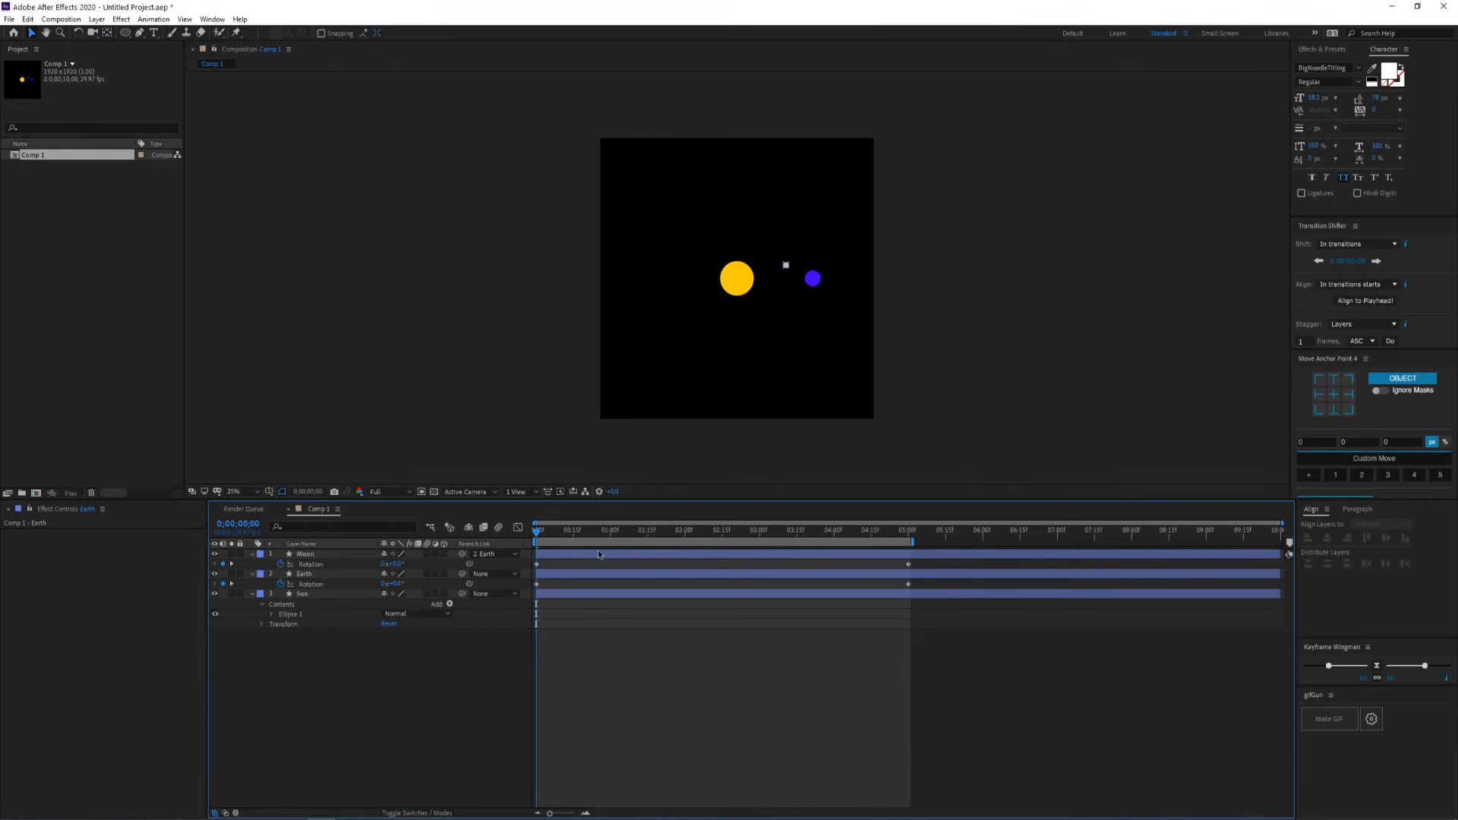
# Scrub and play the animation to check Earth's orbit around the Sun with the Moon attached
pyautogui.moveTo(608, 530); pyautogui.dragTo(909, 522)
pyautogui.press('space')
pyautogui.press('space')
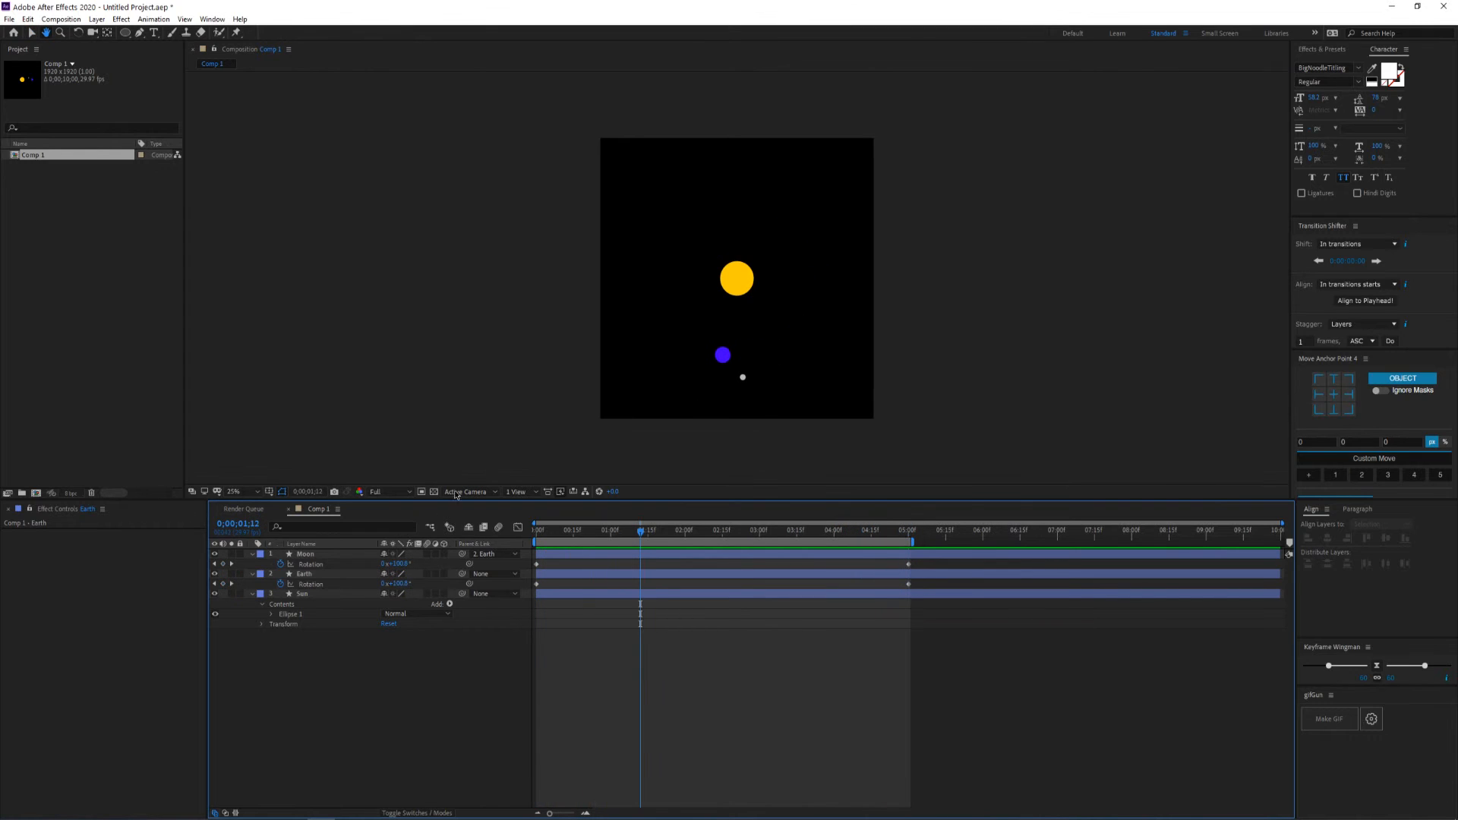
pyautogui.press('v')
# Return to the start of the timeline and parent the Earth layer to the Sun layer
pyautogui.click(324, 594)
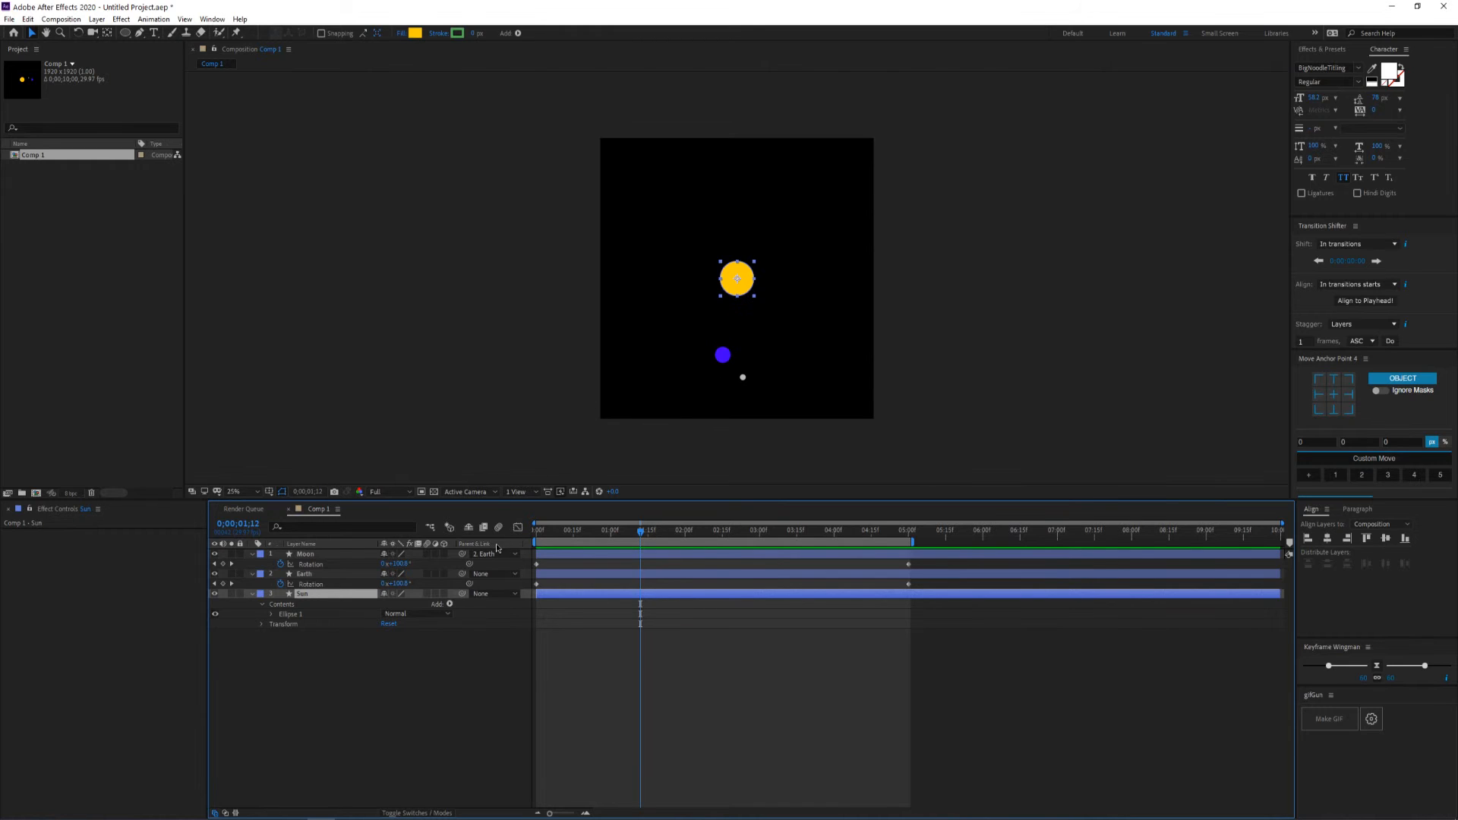
pyautogui.moveTo(640, 530); pyautogui.dragTo(522, 530)
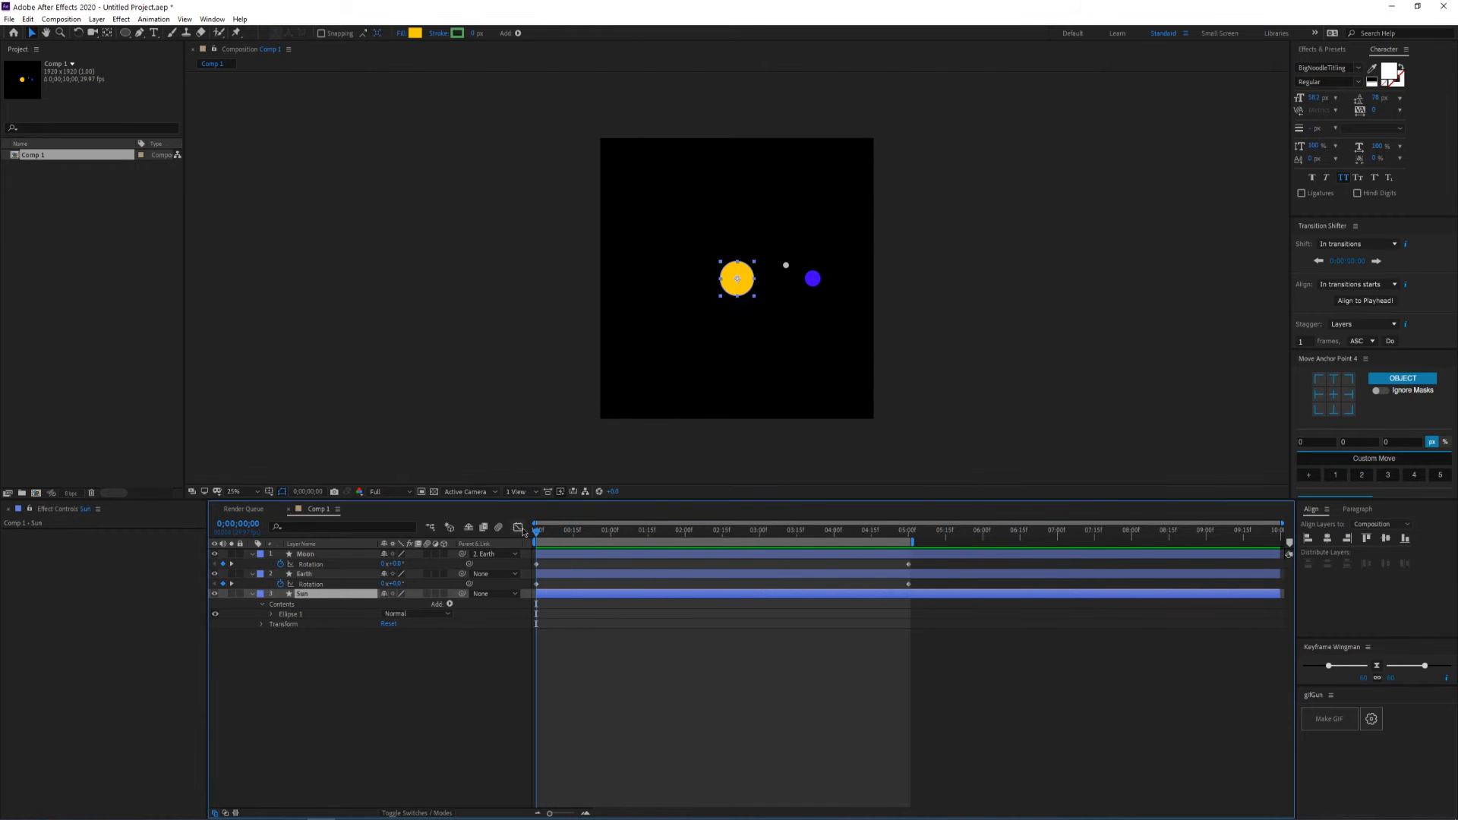
pyautogui.click(304, 574)
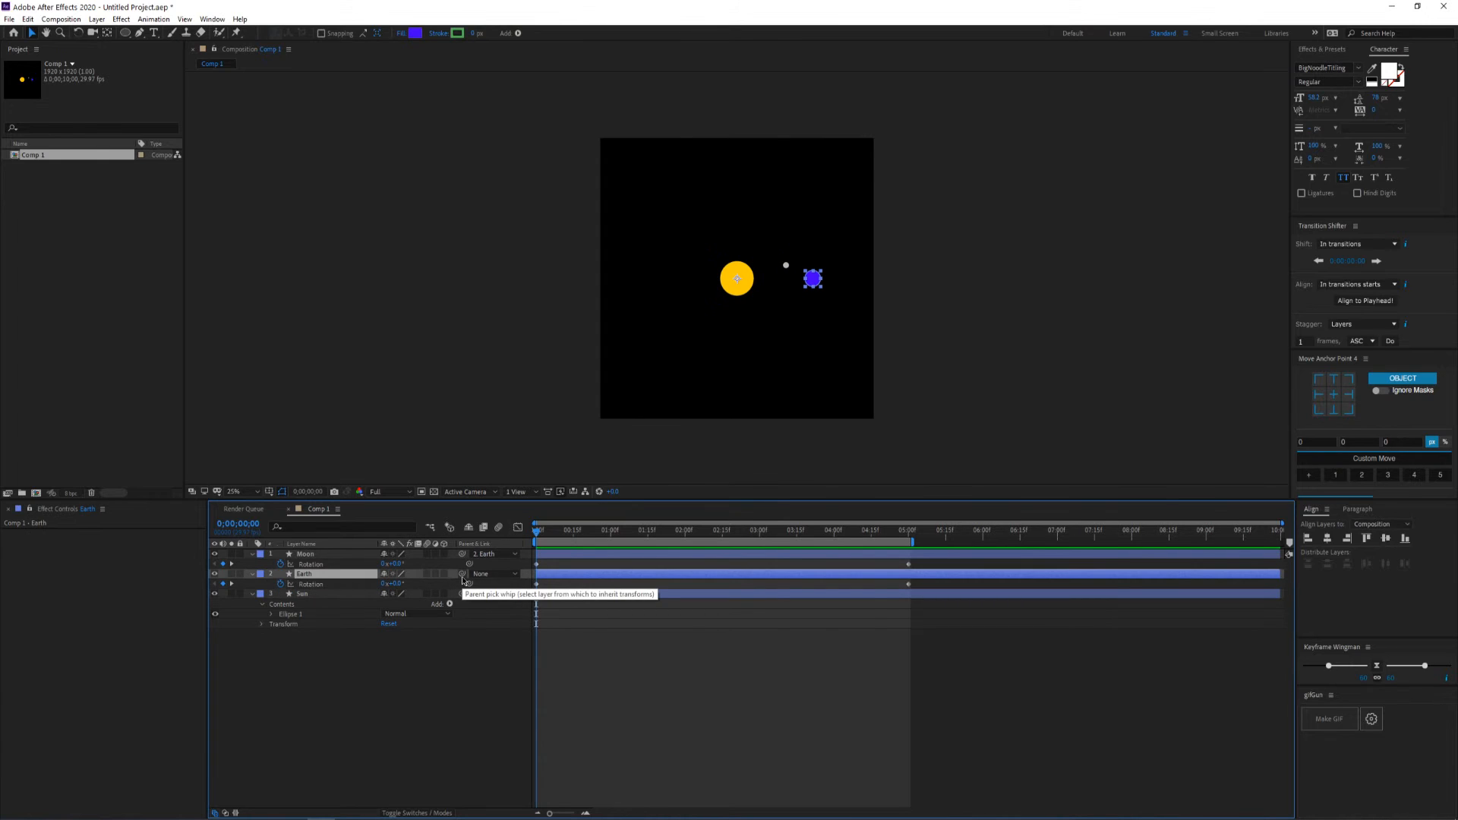
pyautogui.moveTo(463, 579); pyautogui.dragTo(304, 594)
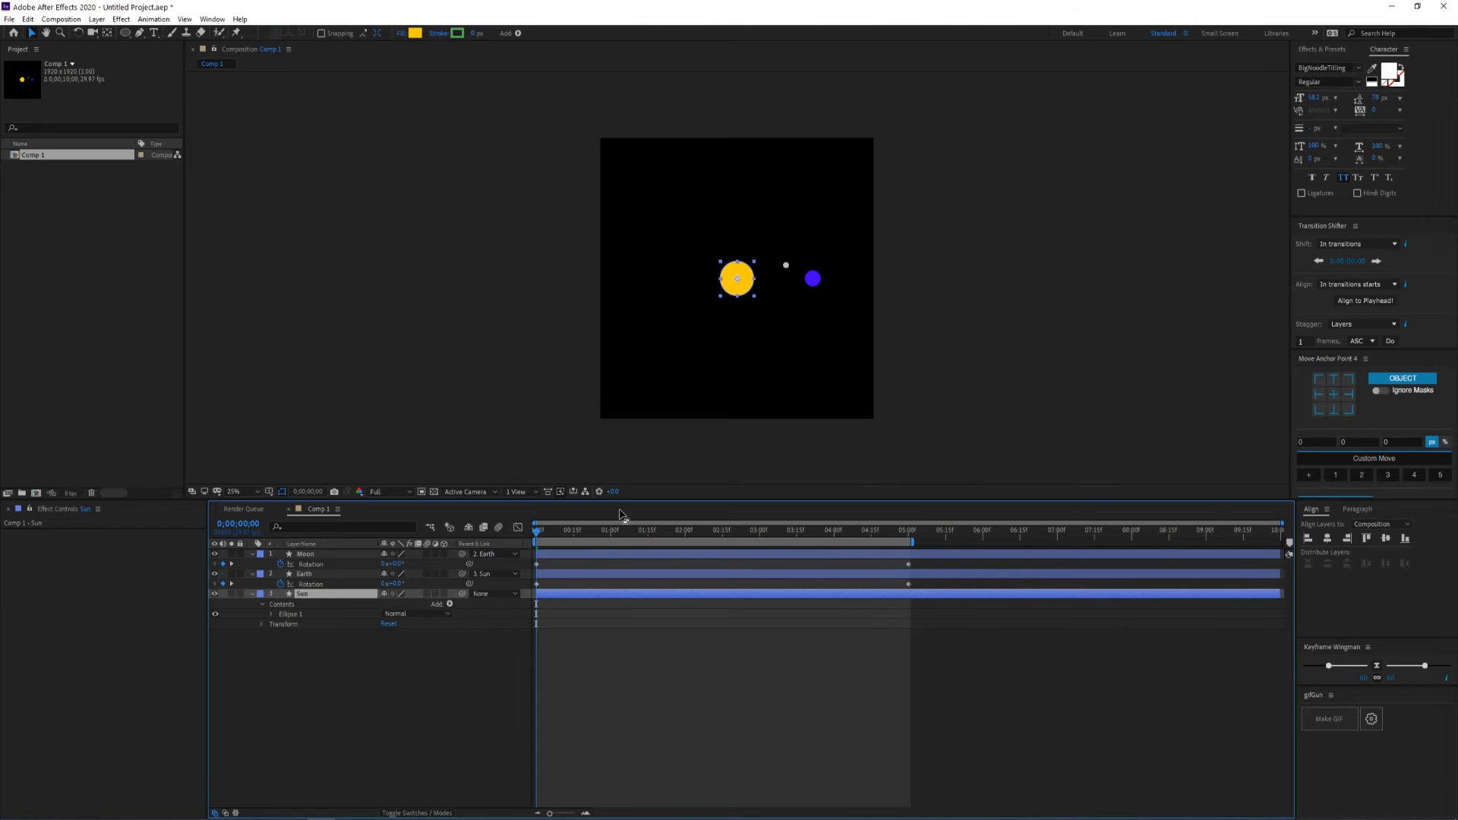
# Keyframe the Sun's scale from 100% at 0 seconds down to about 49% at 2 seconds, and return to the start
pyautogui.scroll(2, 726, 386)
pyautogui.scroll(-2, 744, 313)
pyautogui.press('s')
pyautogui.click(281, 604)
pyautogui.moveTo(600, 531); pyautogui.dragTo(684, 535)
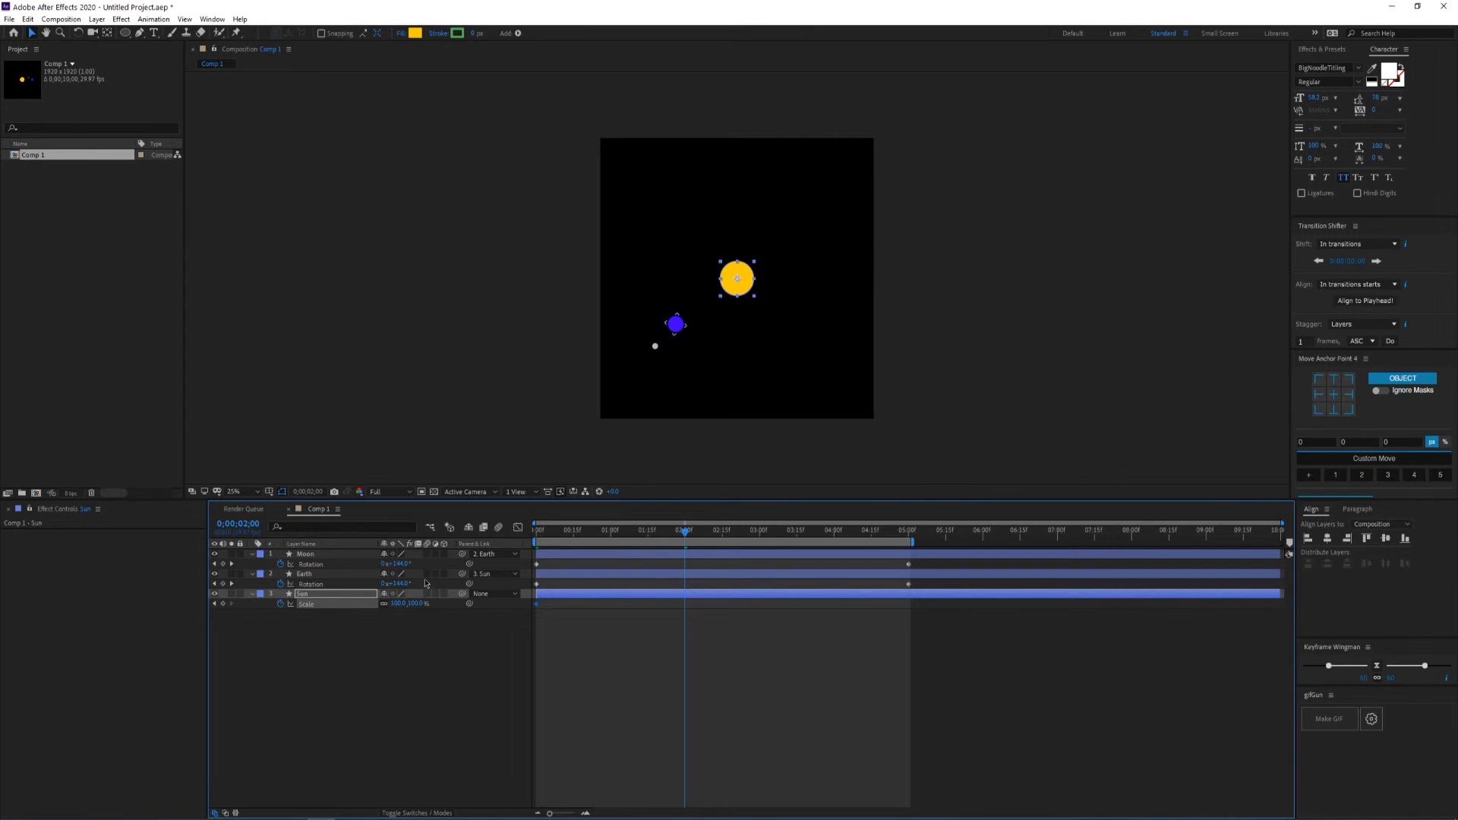
pyautogui.moveTo(414, 604); pyautogui.dragTo(185, 621)
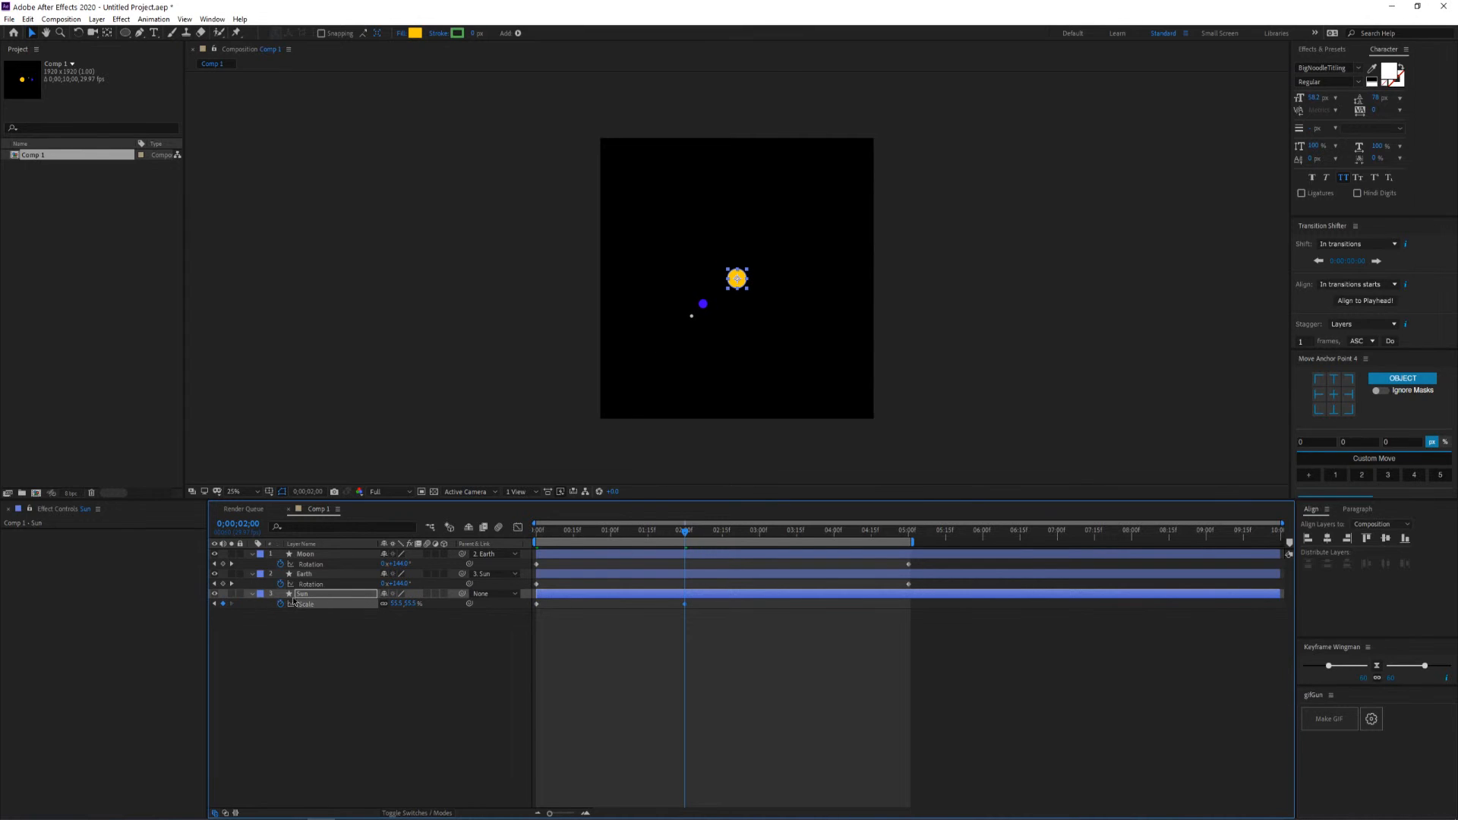
pyautogui.moveTo(411, 604); pyautogui.dragTo(406, 604)
pyautogui.scroll(2, 688, 404)
pyautogui.moveTo(667, 537); pyautogui.dragTo(323, 599)
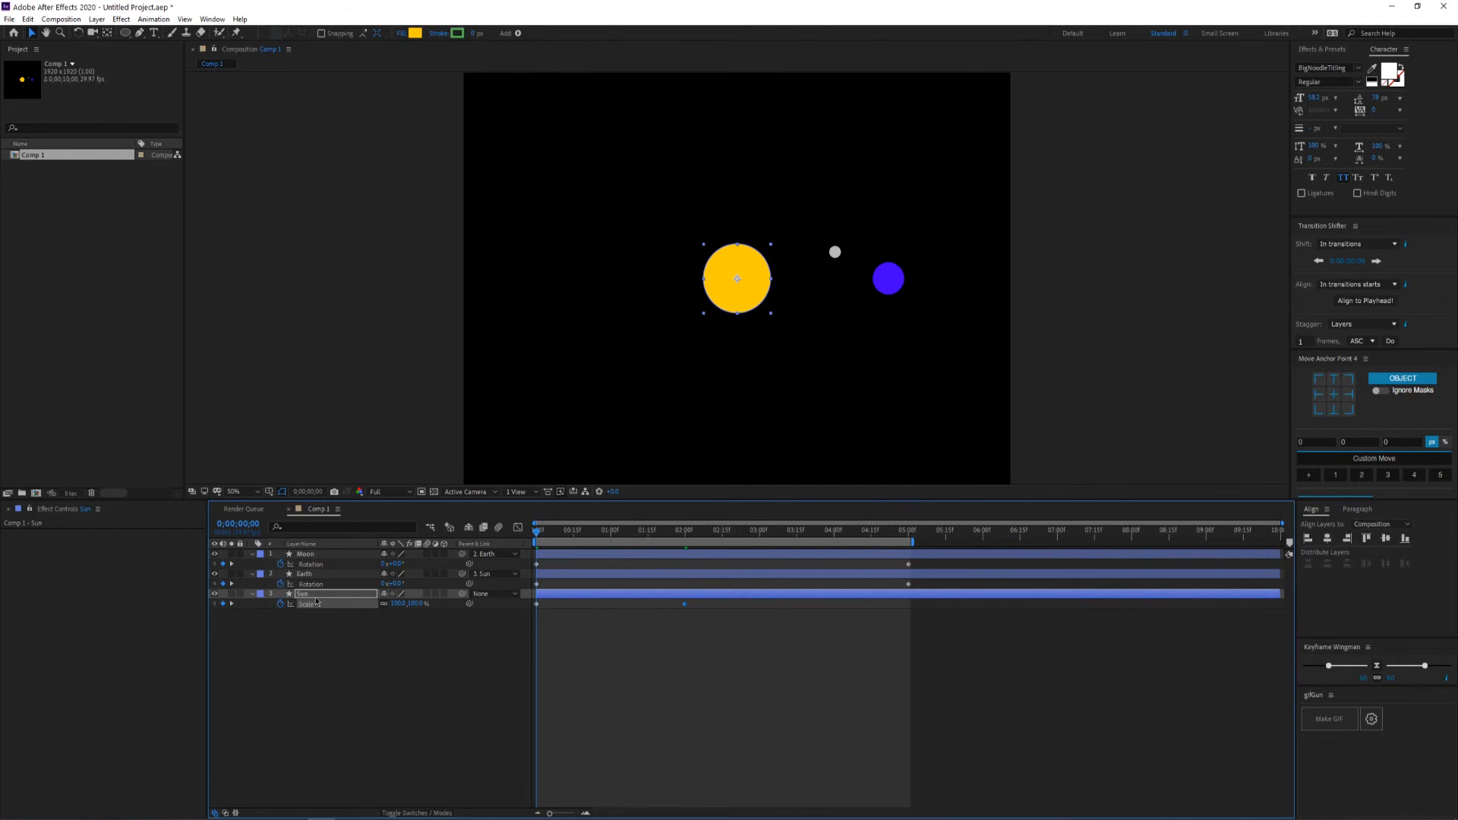
# Show the Sun's Position alongside Scale, keyframe it at 1 second, and move the Sun to about 1400, 660 at 0;00;02;16
pyautogui.press('p')
pyautogui.press('s')
pyautogui.hotkey('shift', 'p')
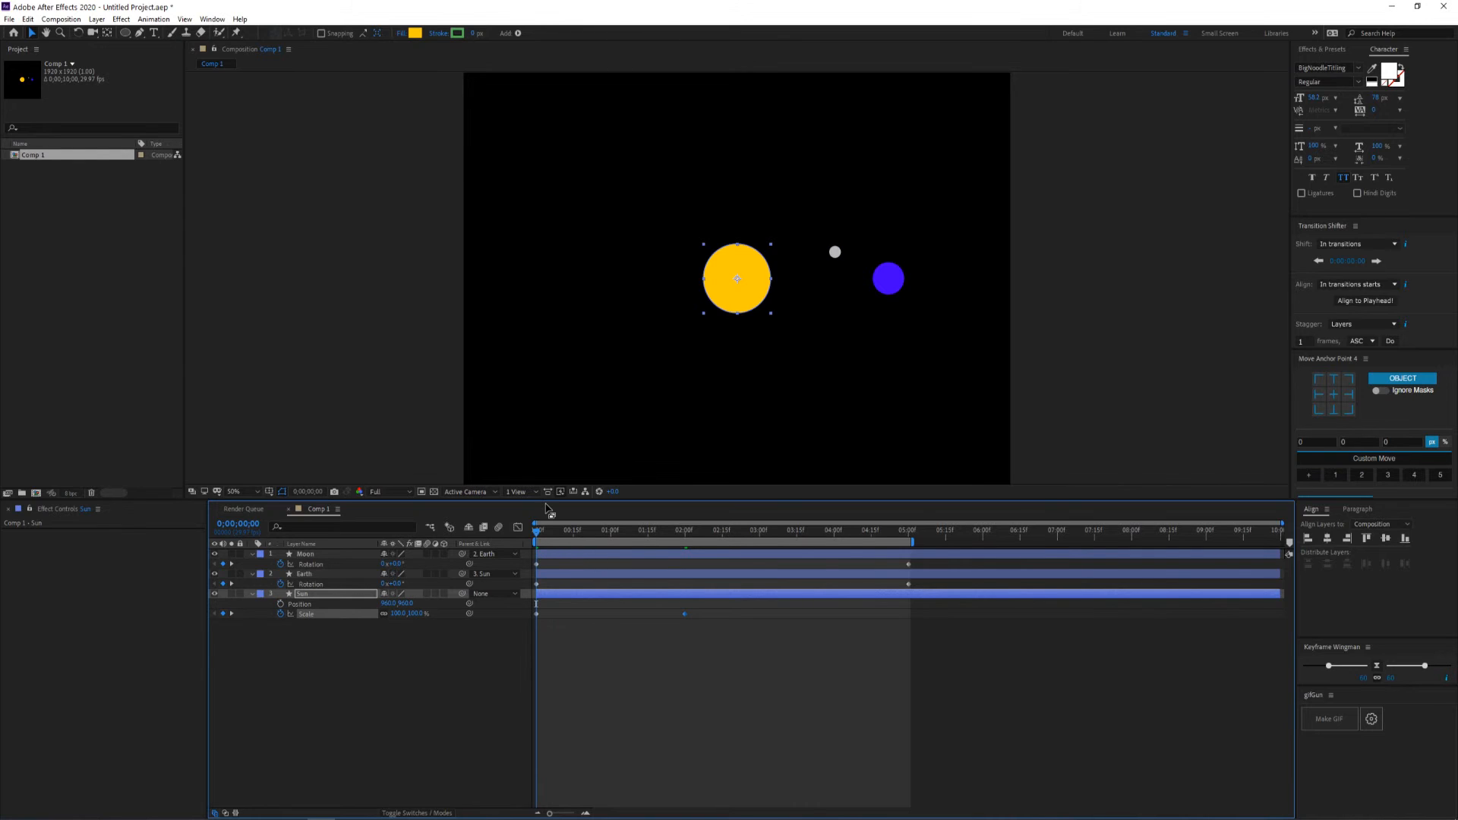
pyautogui.click(607, 537)
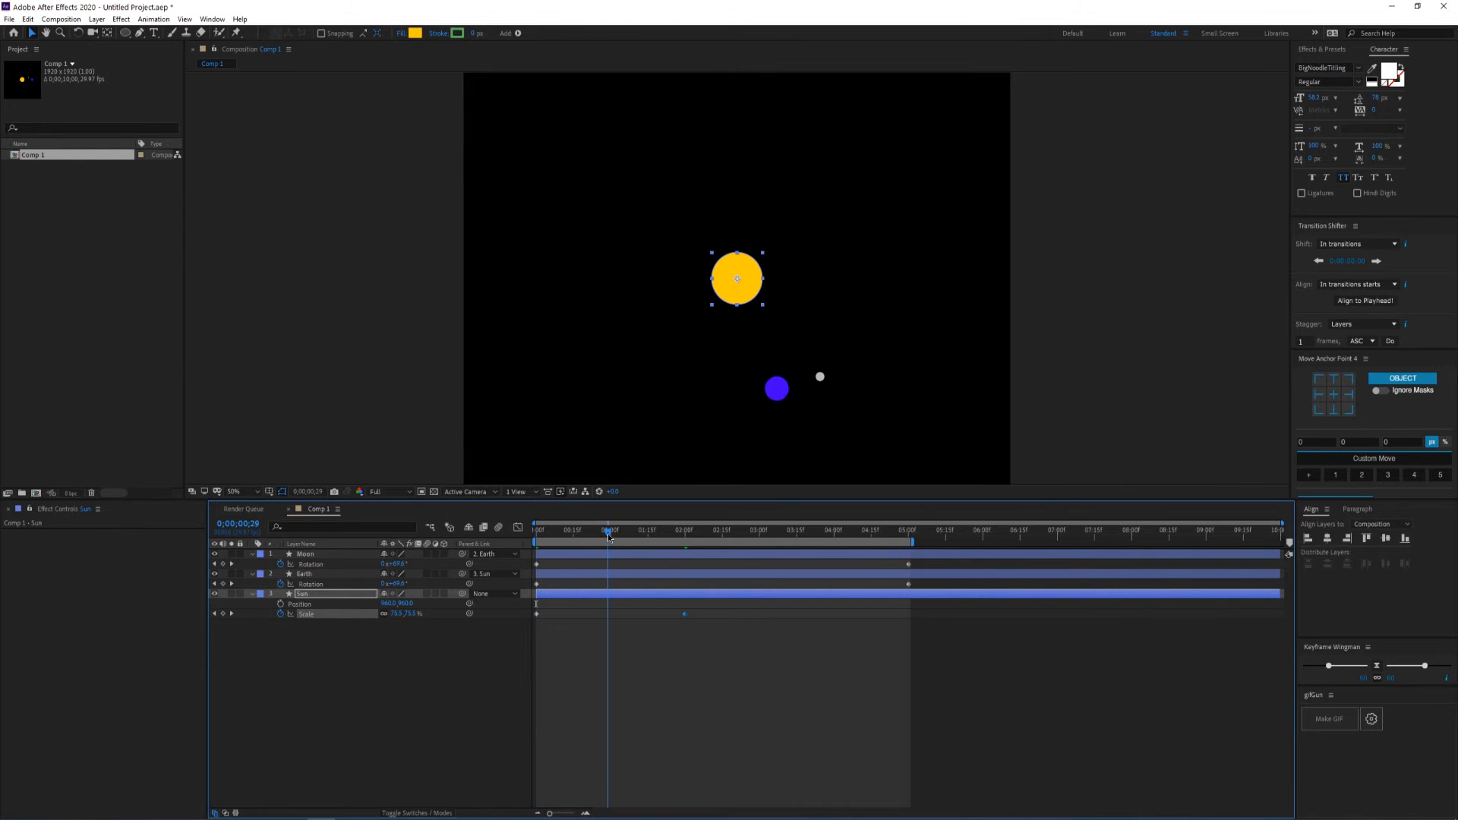
pyautogui.click(281, 604)
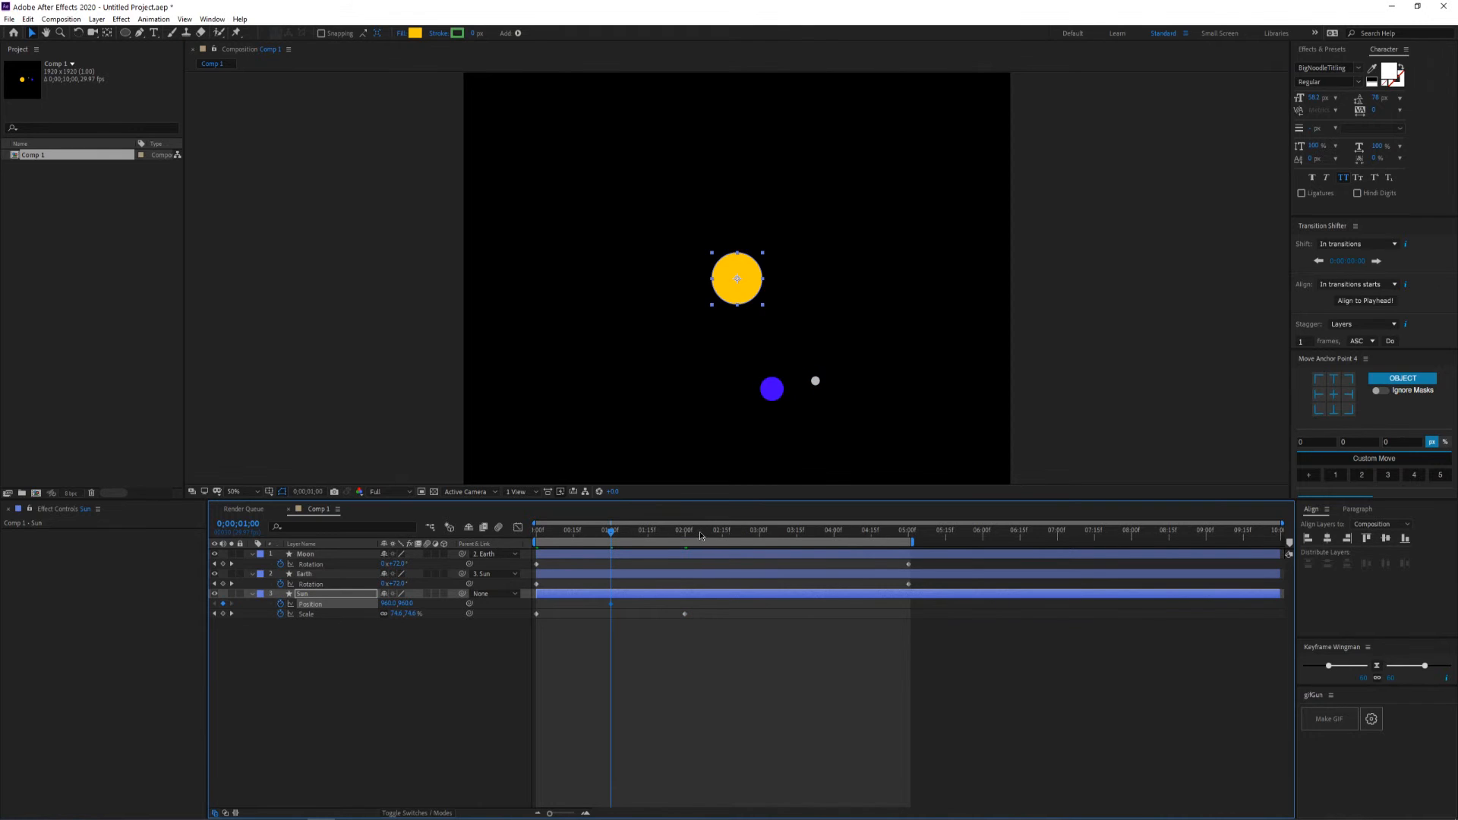
pyautogui.moveTo(700, 536); pyautogui.dragTo(724, 536)
pyautogui.moveTo(748, 272); pyautogui.dragTo(866, 188)
# Ease all of the Sun's position and scale keyframes and increase their easing influence with Keyframe Wingman
pyautogui.moveTo(745, 608); pyautogui.dragTo(532, 632)
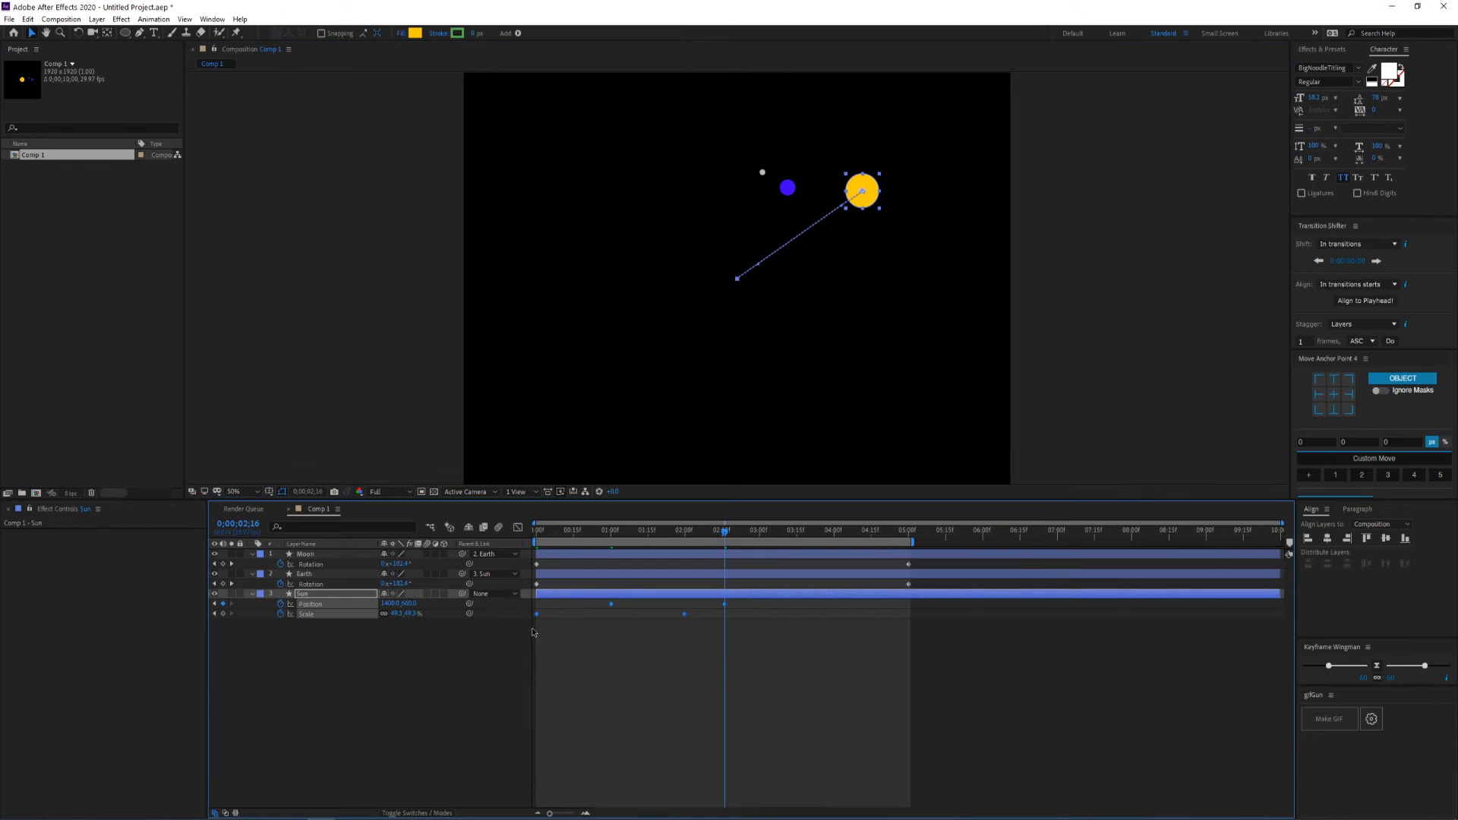
pyautogui.click(1378, 667)
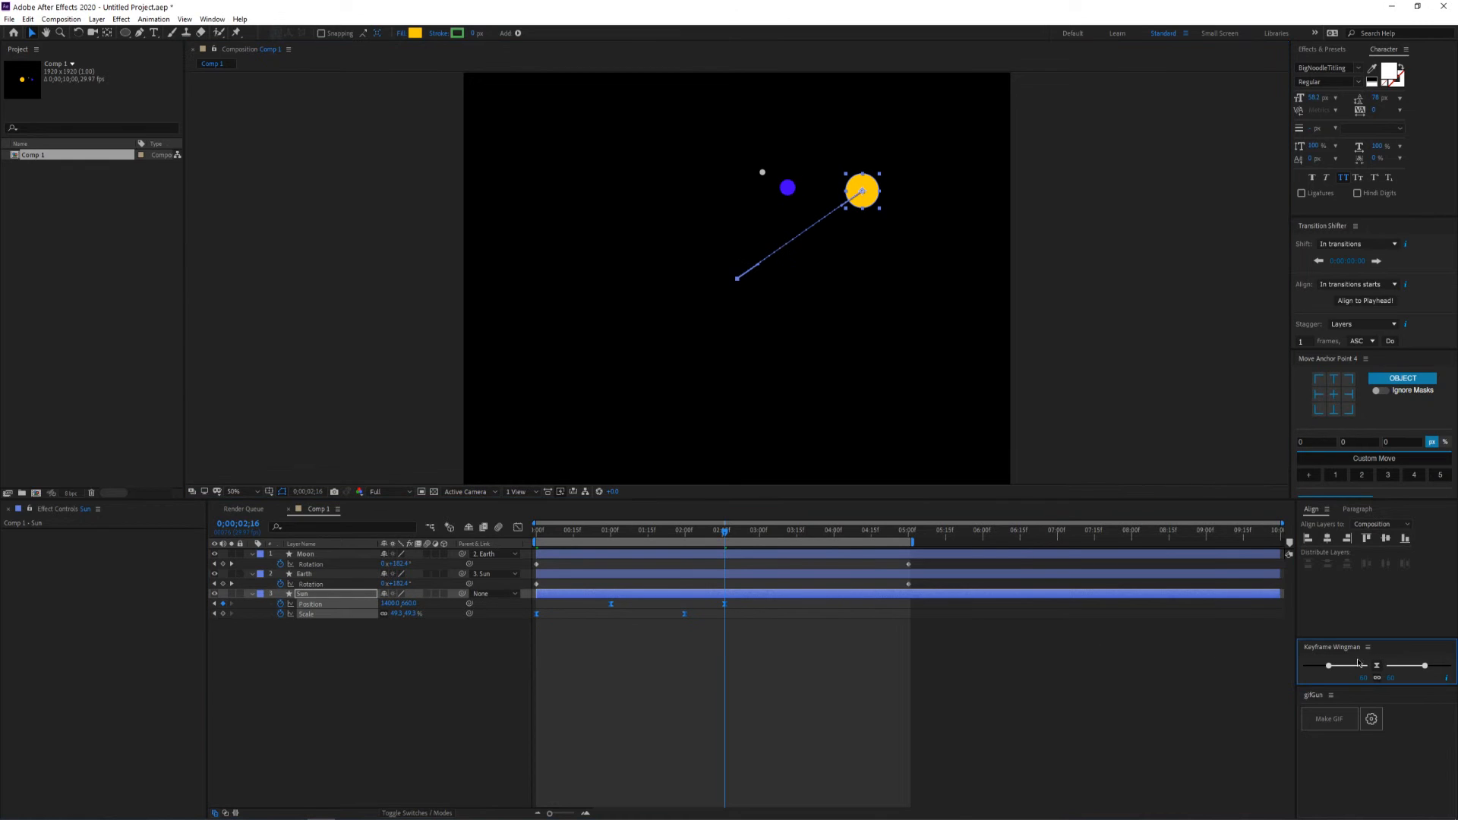
pyautogui.moveTo(1329, 666); pyautogui.dragTo(1399, 667)
# Play the animation from the start to review how Earth and Moon follow the Sun's movement and scaling
pyautogui.click(465, 571)
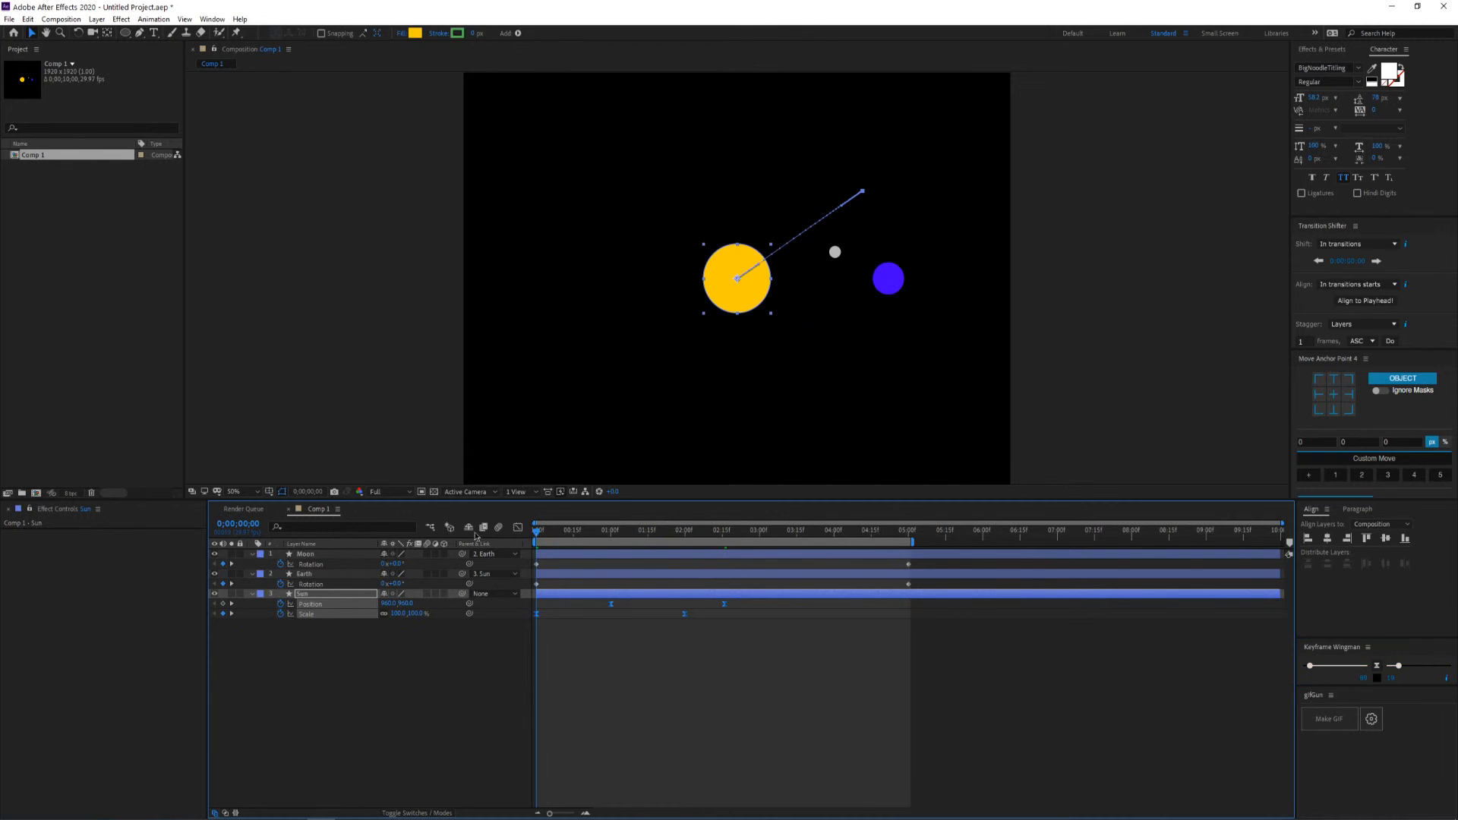
pyautogui.press('space')
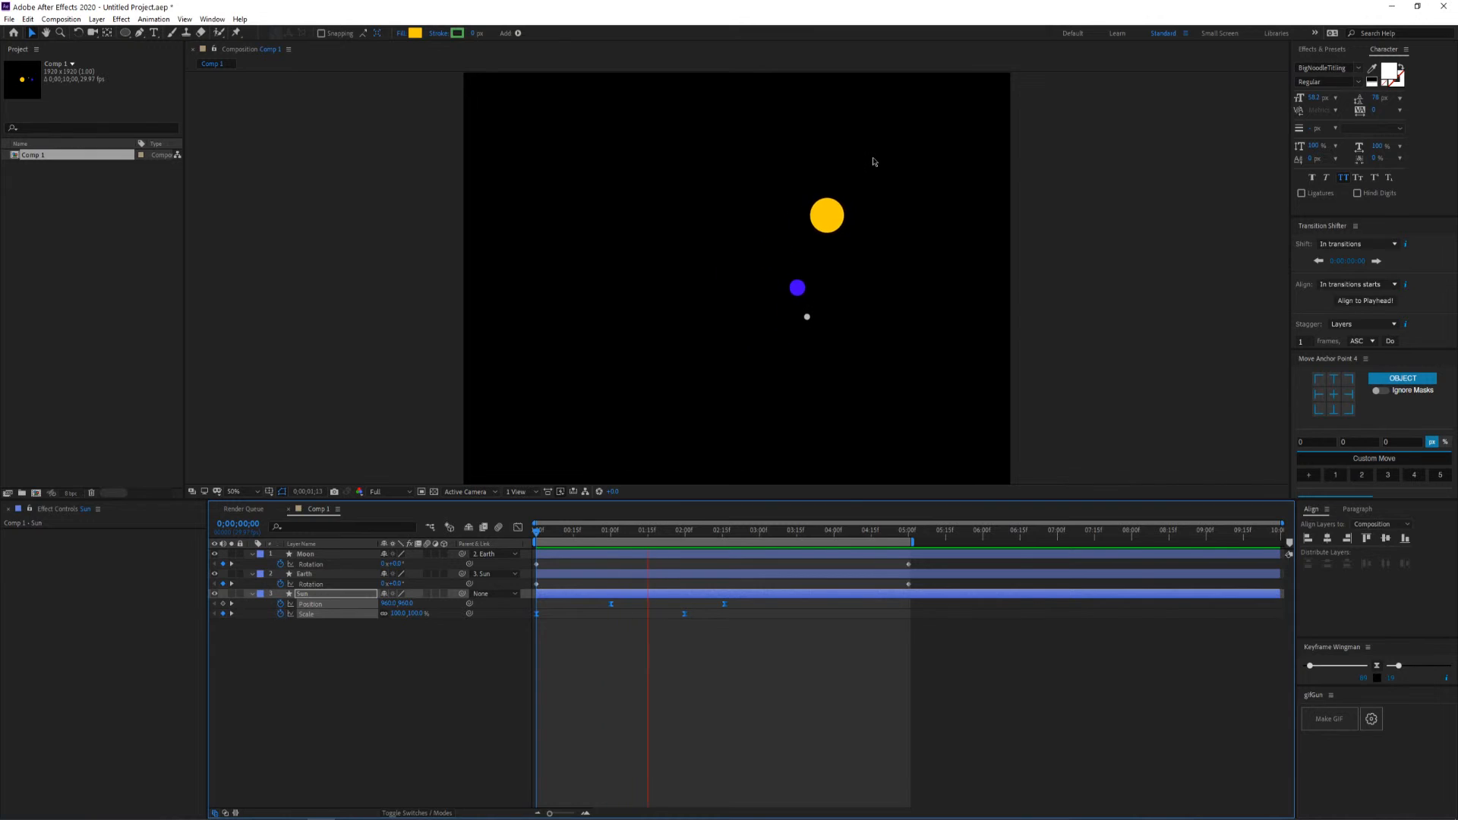
pyautogui.press('space')
# At the 0;00;02;16 position keyframe, move the Sun to about 1590, 918 and play back the revised motion
pyautogui.press(',')
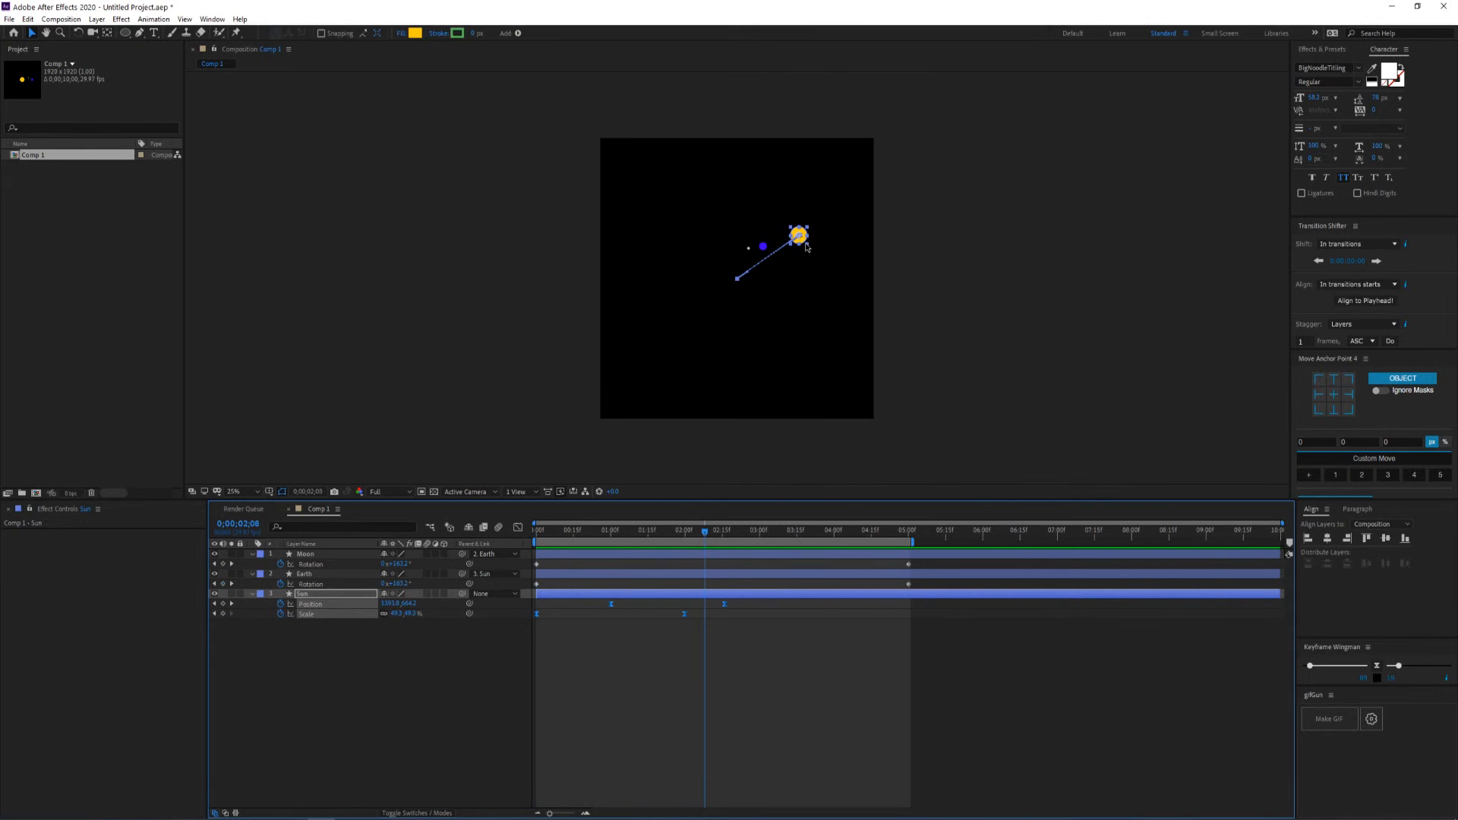
pyautogui.press('.')
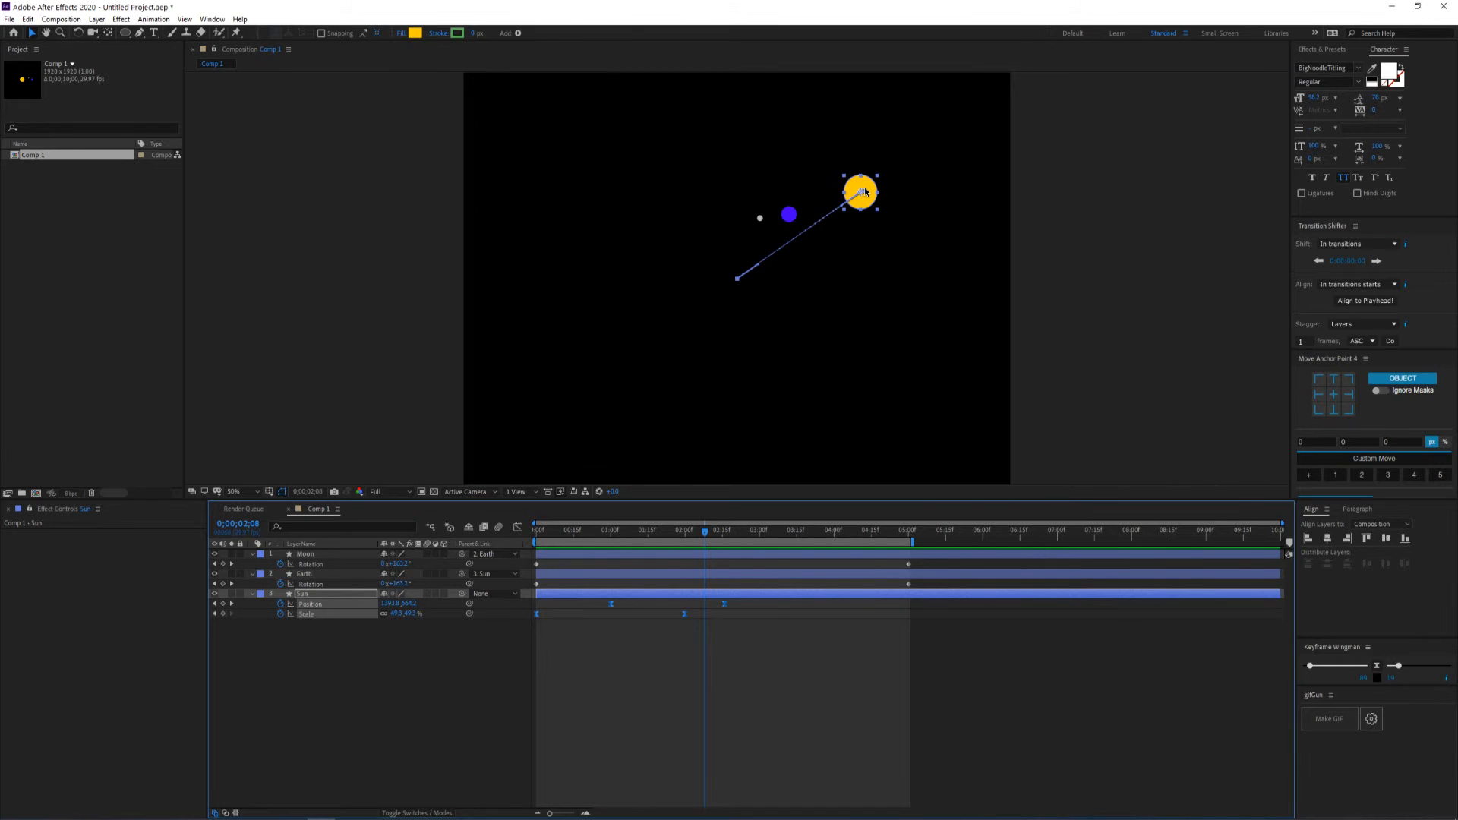
pyautogui.click(742, 644)
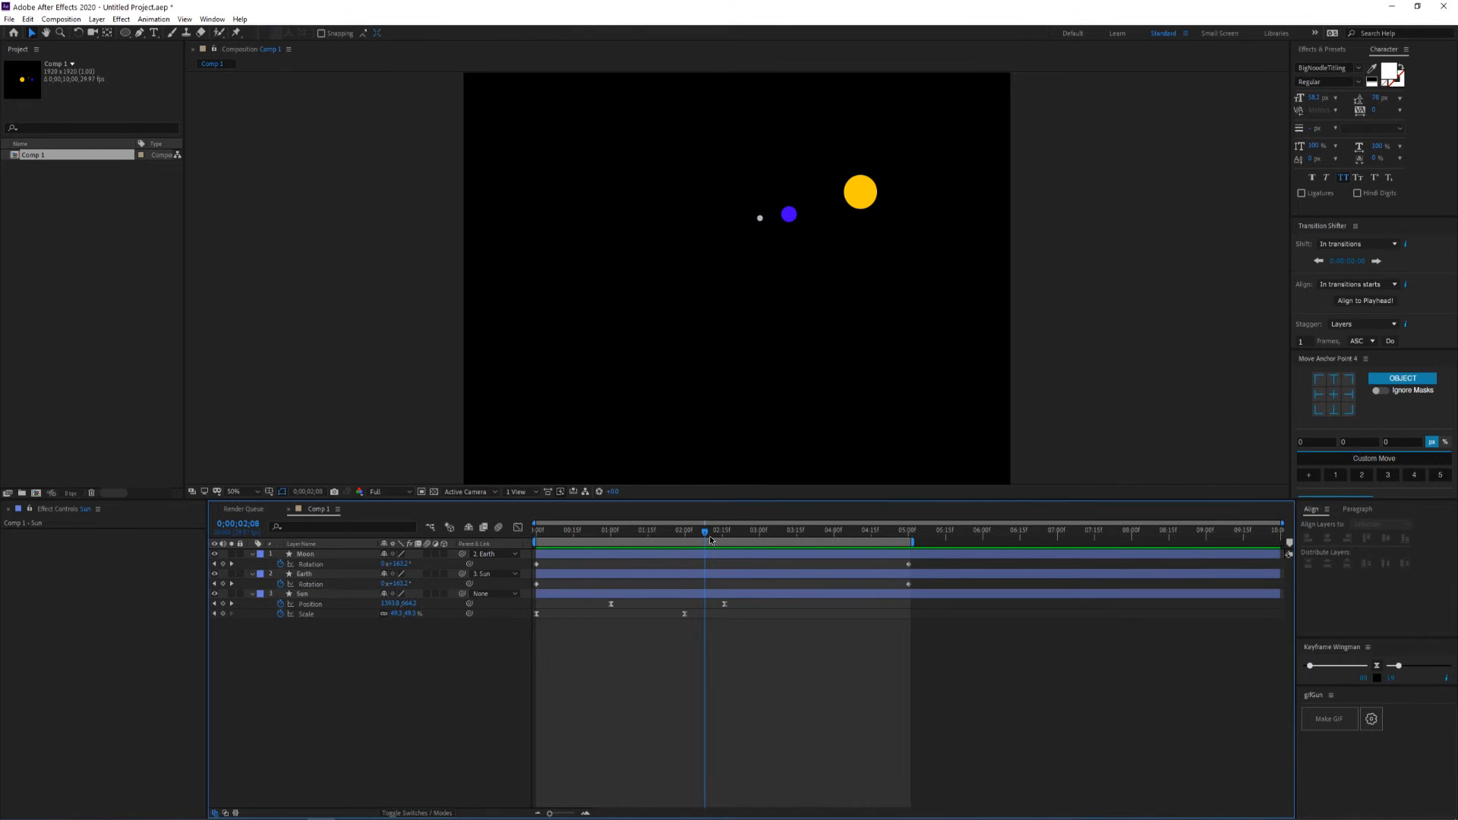
pyautogui.moveTo(709, 535); pyautogui.dragTo(724, 536)
pyautogui.click(866, 193)
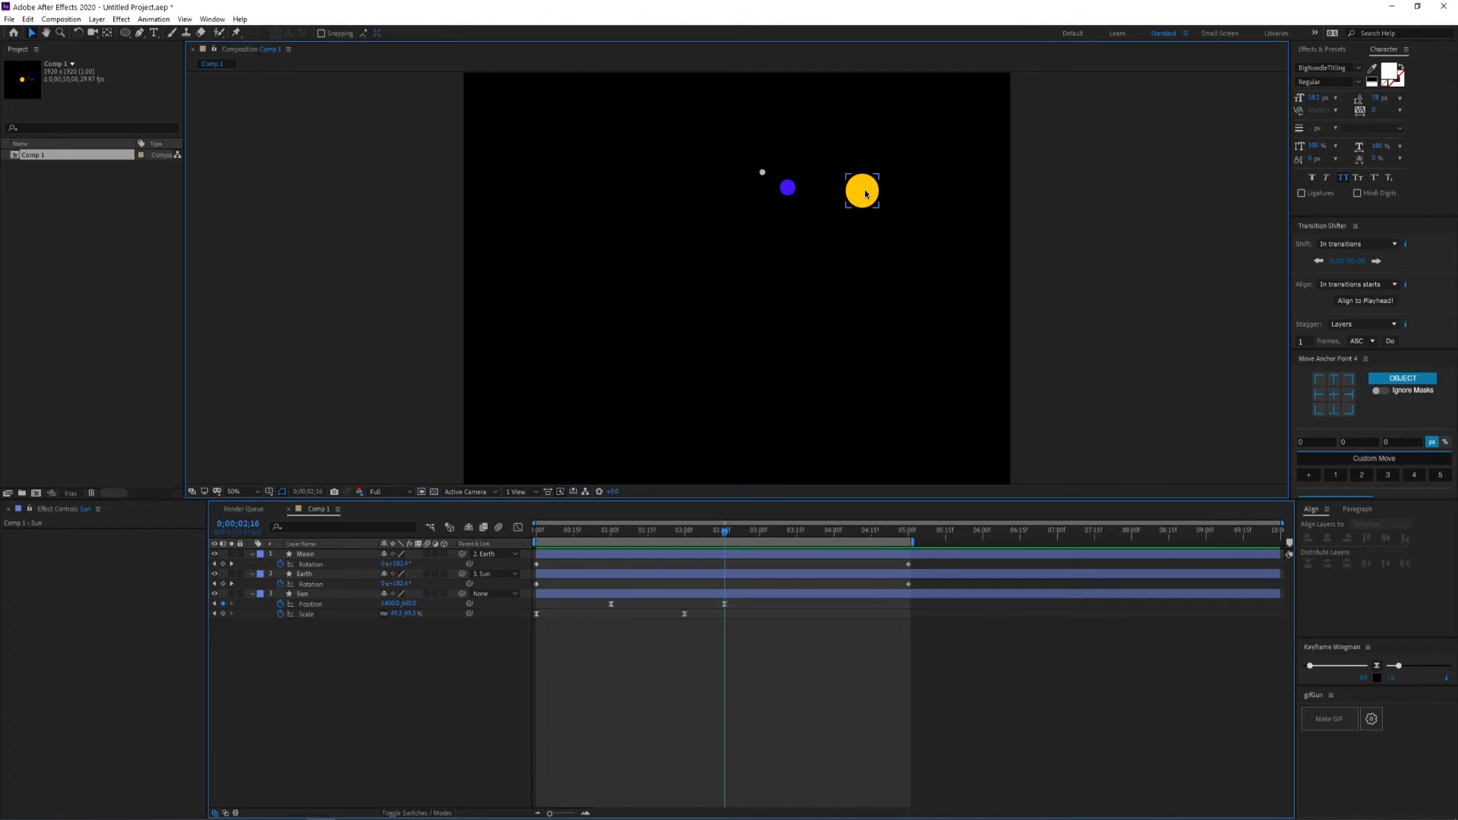
pyautogui.click(866, 194)
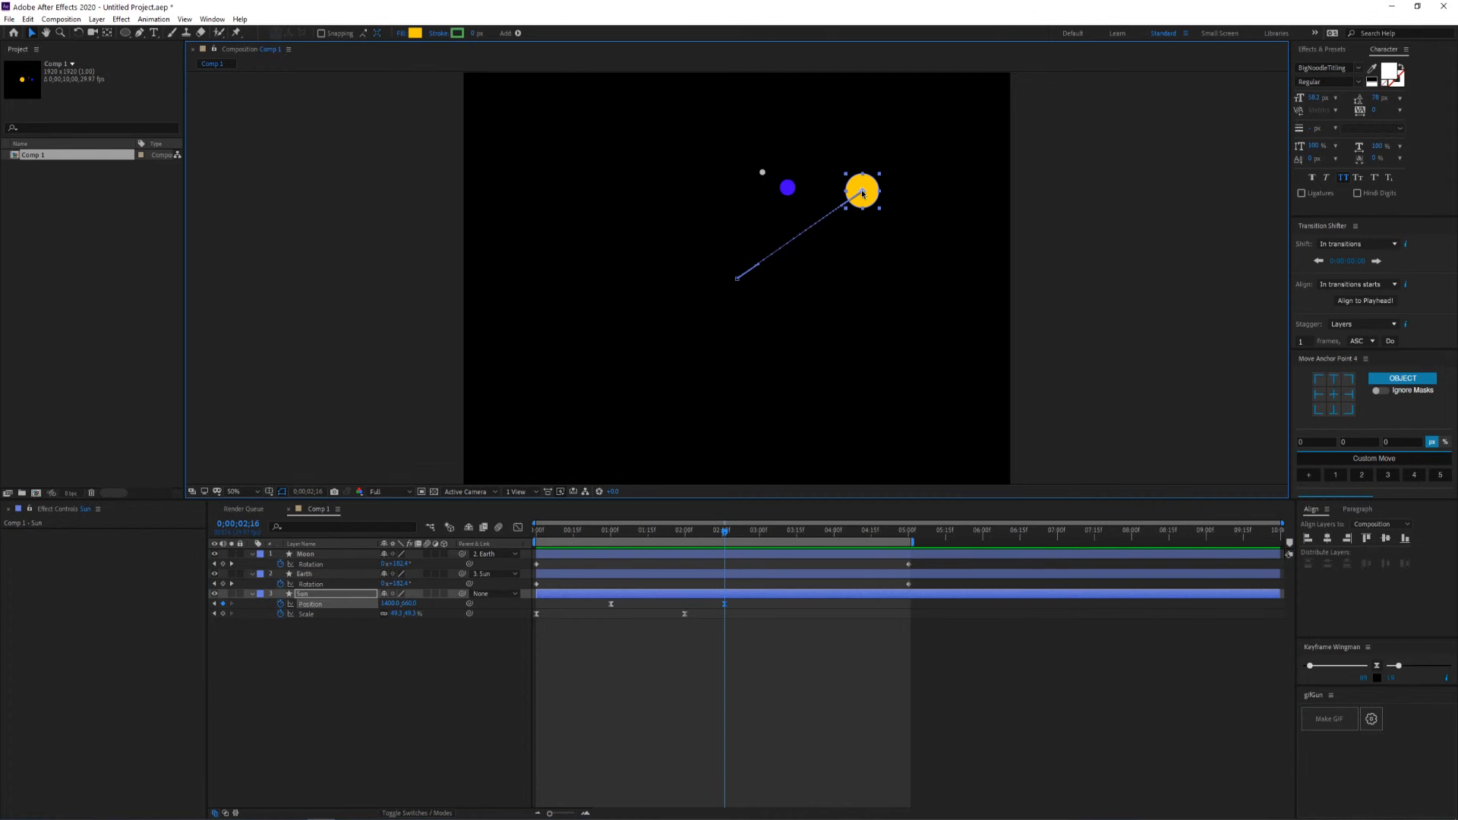
pyautogui.moveTo(864, 193); pyautogui.dragTo(921, 270)
pyautogui.press('space')
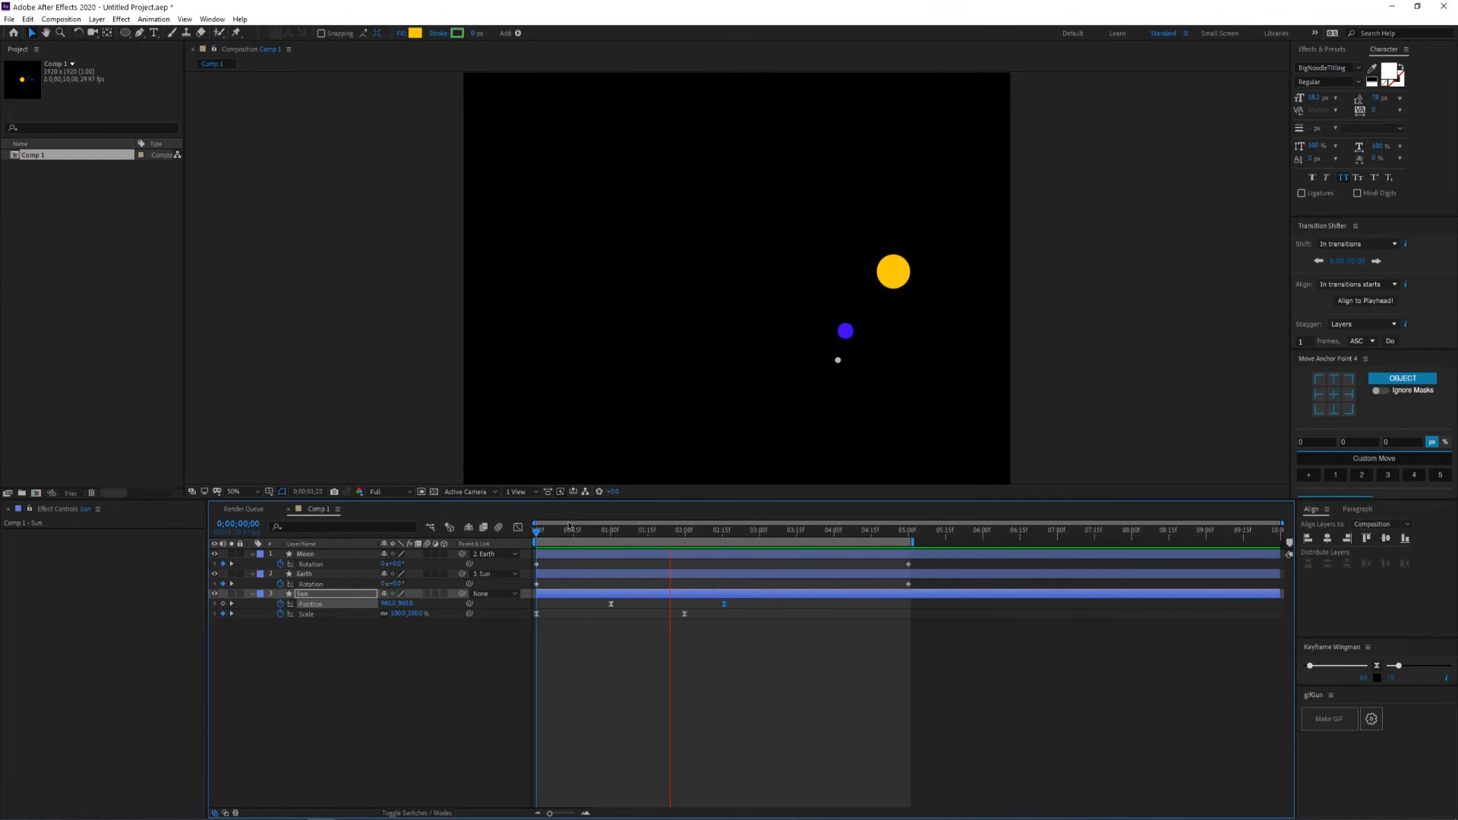
pyautogui.press('space')
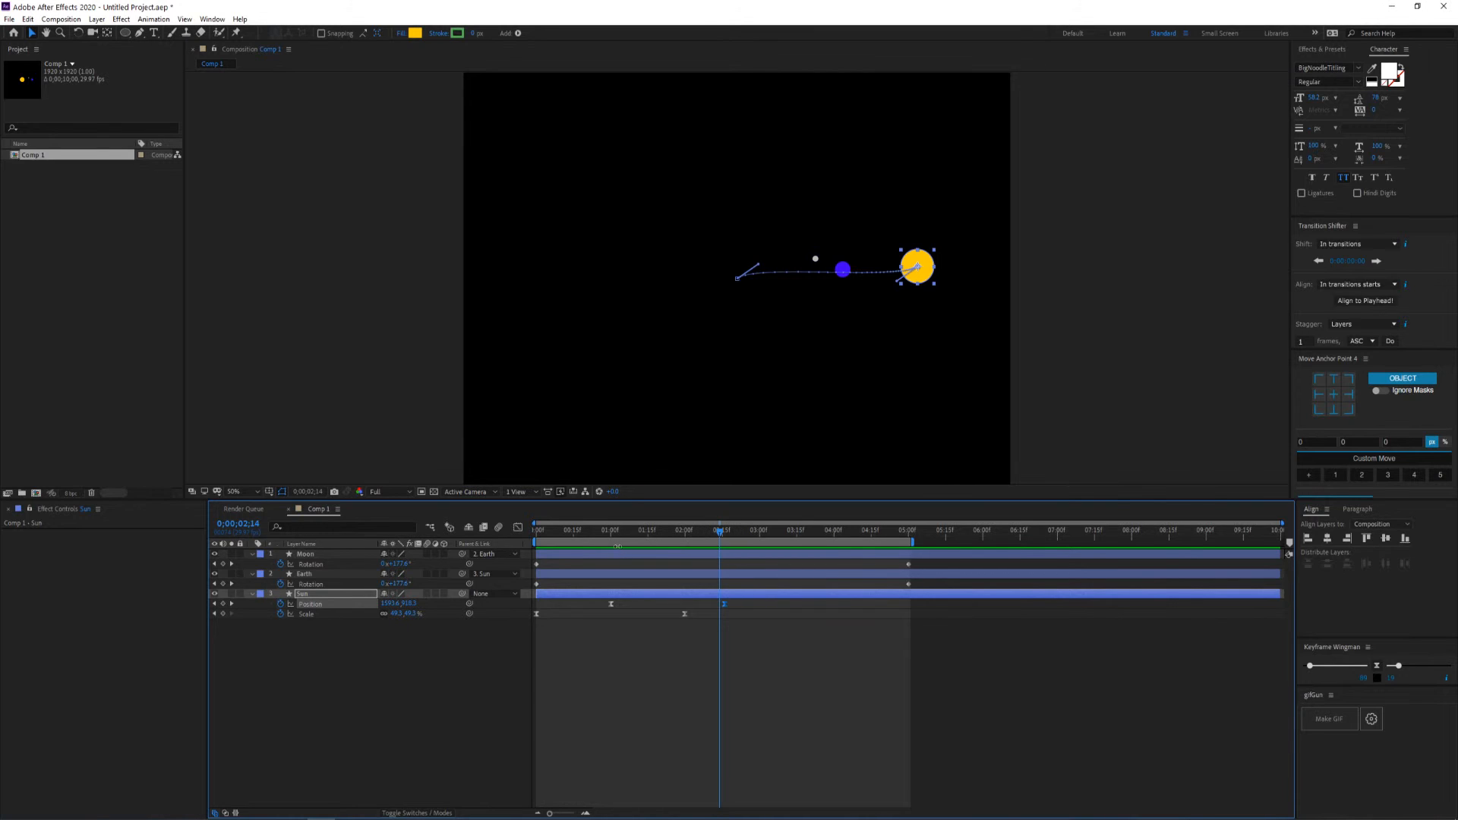
# Scrub through the start of the animation and select the Sun to examine its scaling and its effect on Earth and Moon
pyautogui.moveTo(636, 532); pyautogui.dragTo(545, 540)
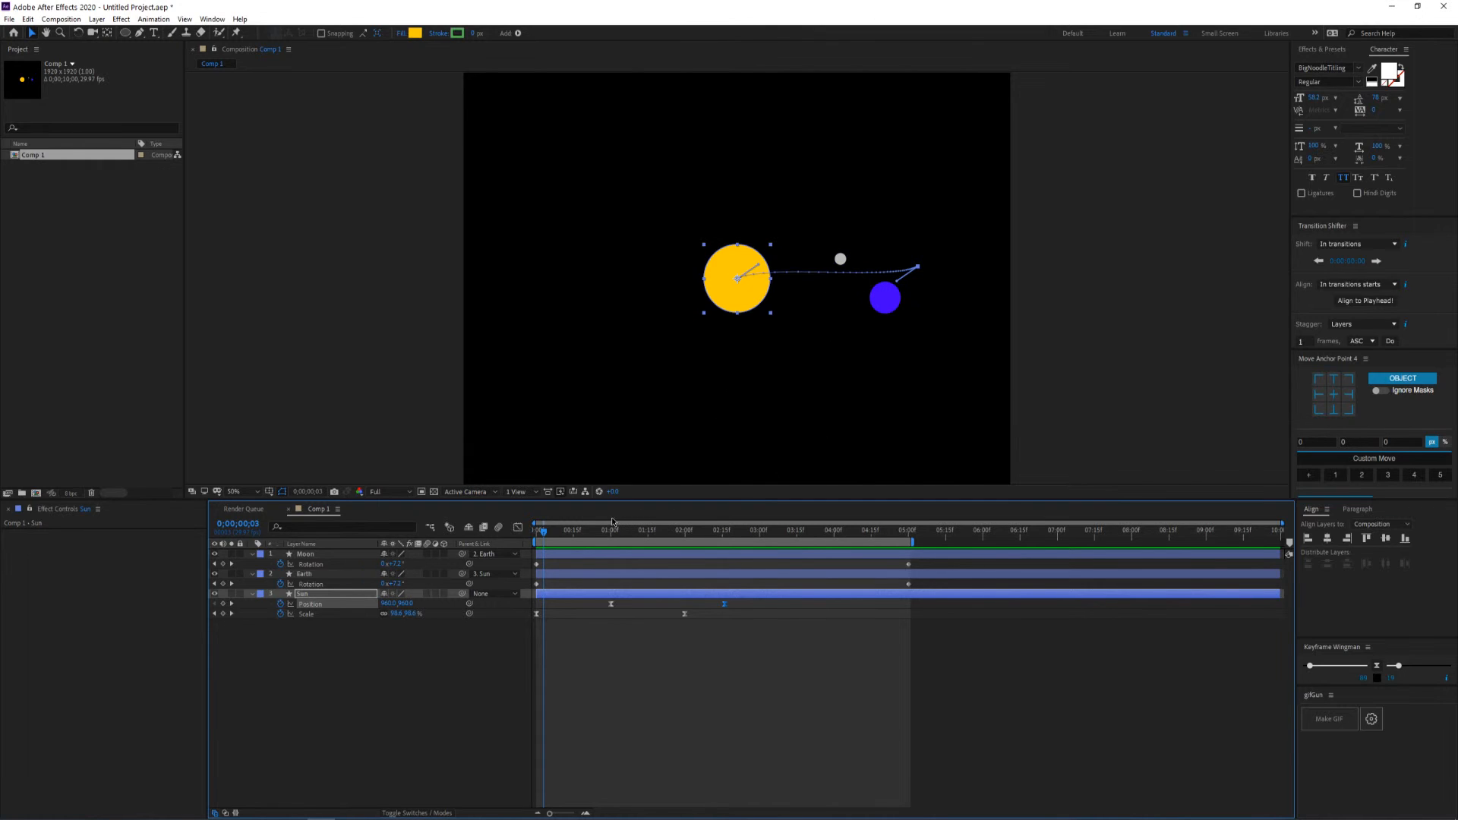
pyautogui.click(362, 690)
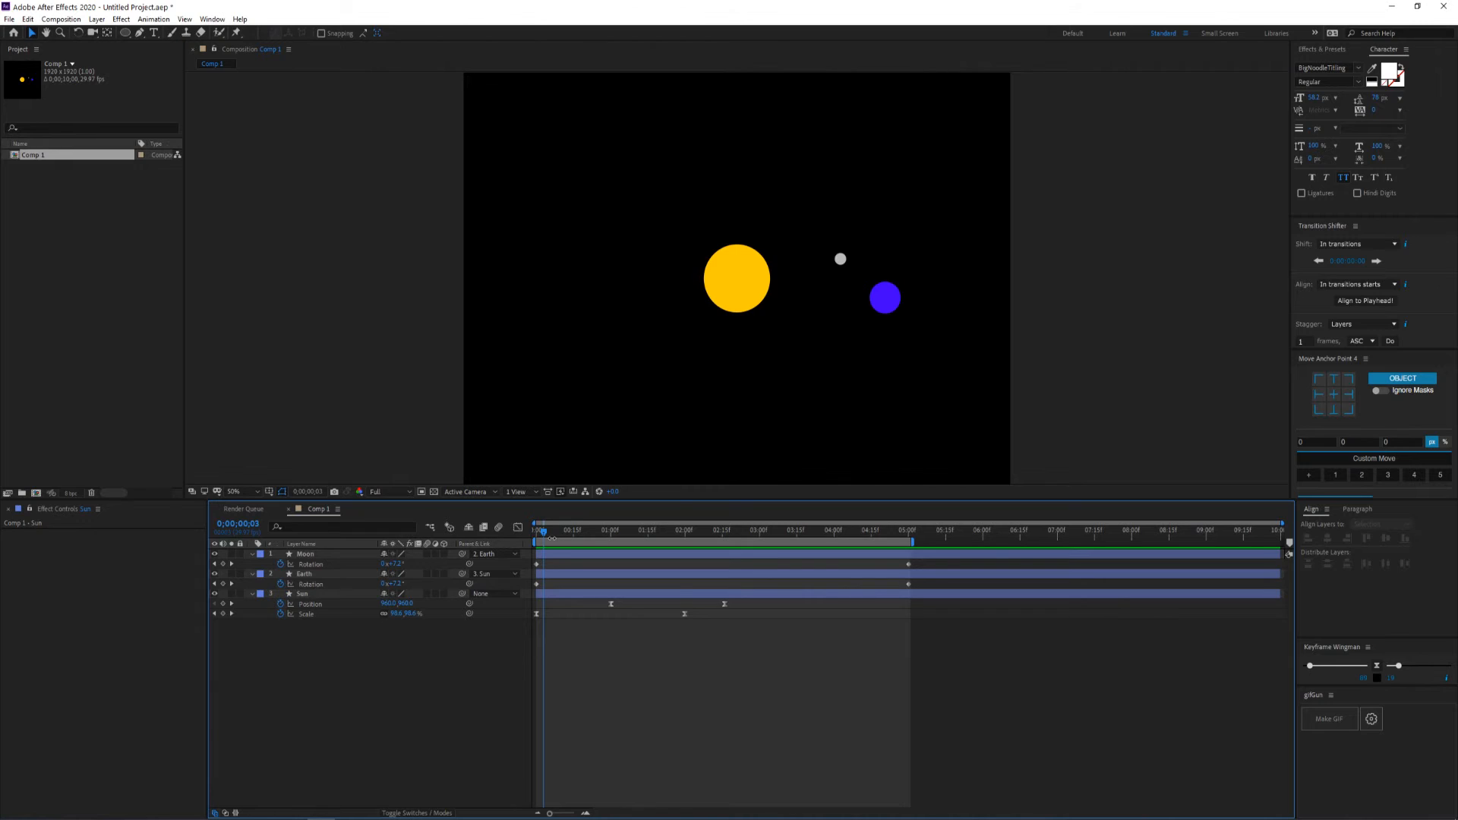
pyautogui.moveTo(552, 539); pyautogui.dragTo(623, 600)
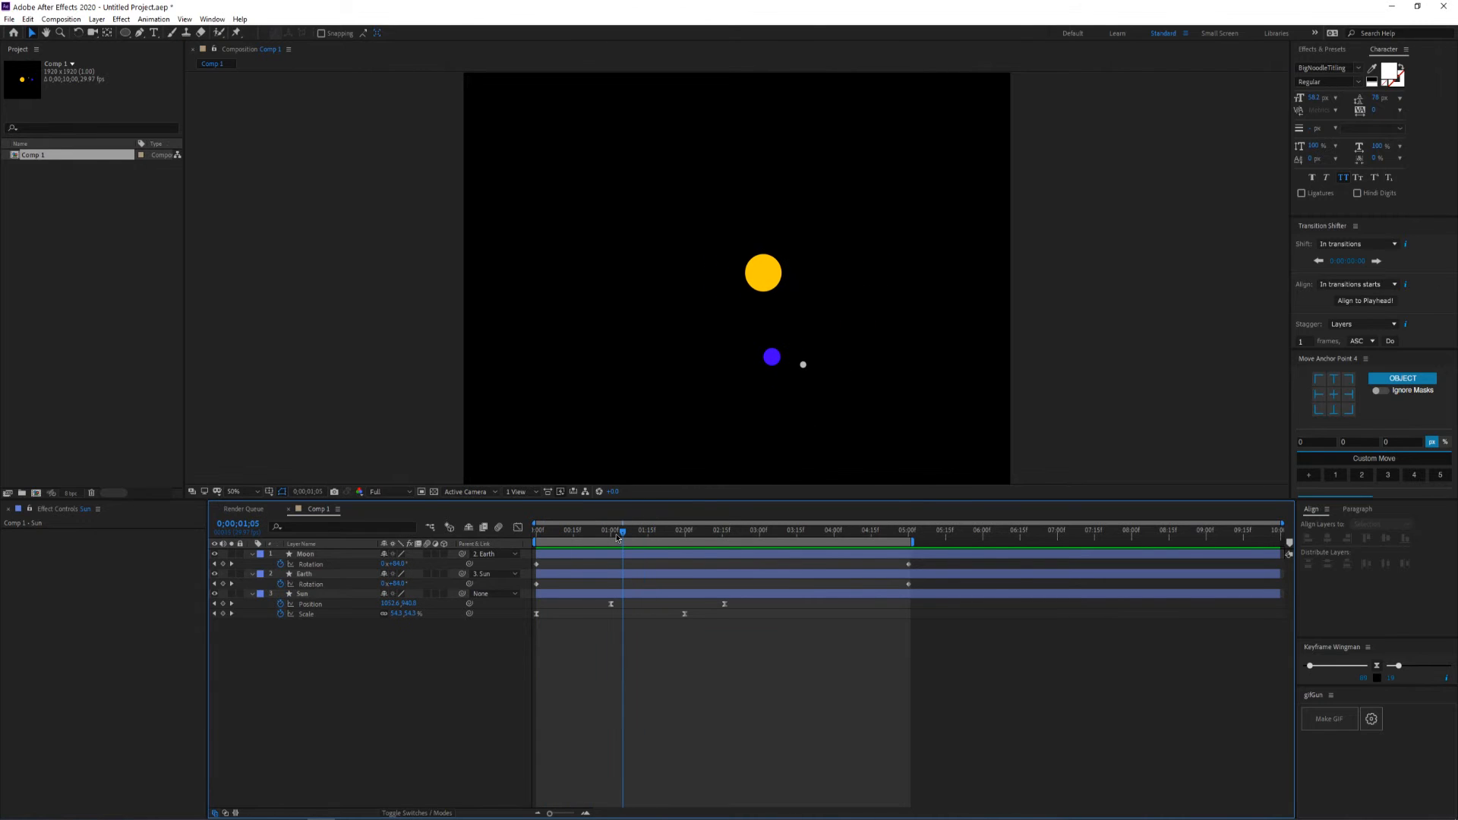
pyautogui.moveTo(614, 533)
pyautogui.mouseDown()
pyautogui.moveTo(576, 534)
pyautogui.moveTo(593, 535)
pyautogui.mouseUp()
pyautogui.click(301, 594)
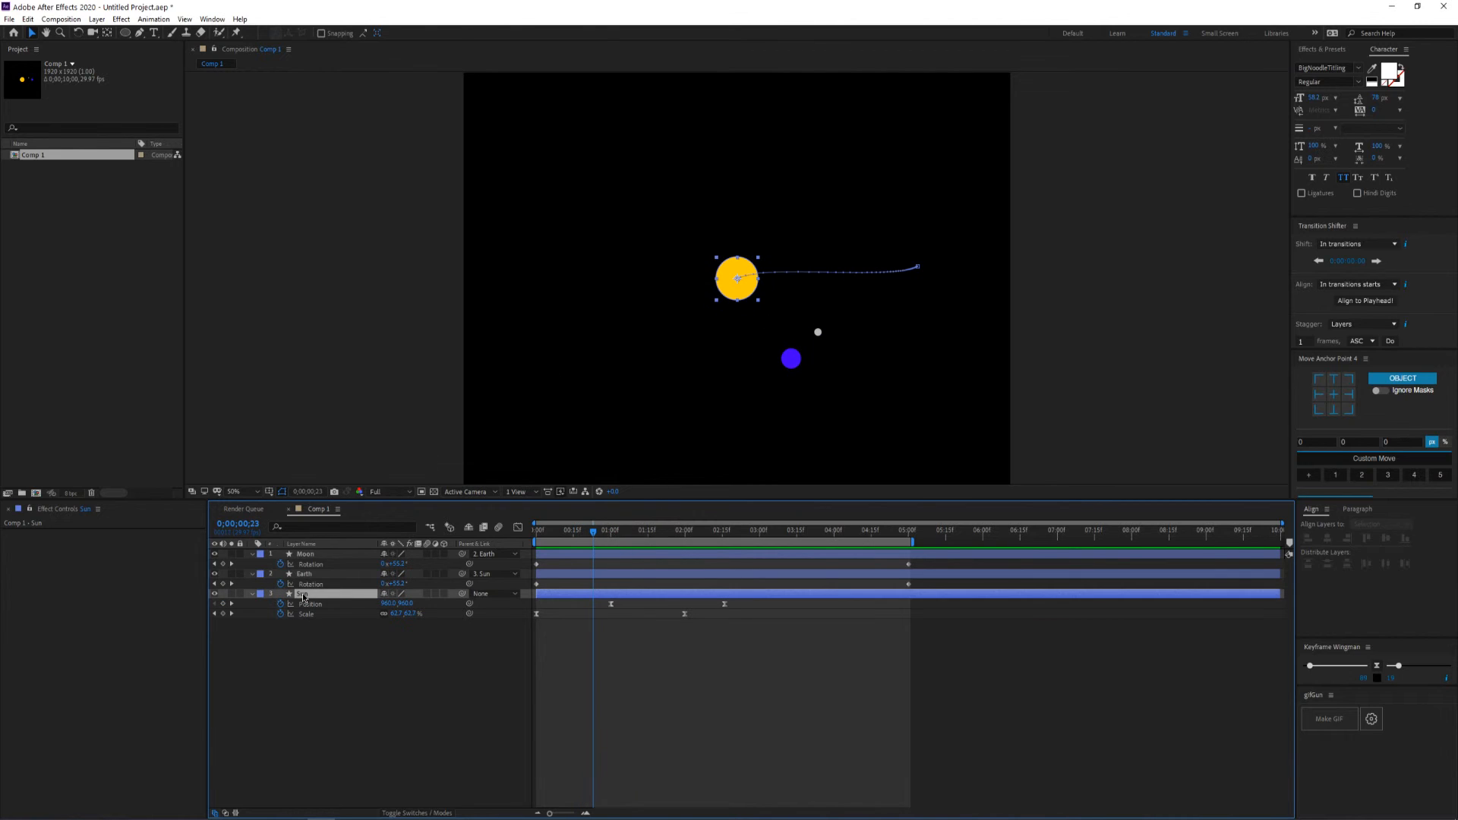
# Draw a large yellow ellipse as a new shape layer and move it to the composition's upper-left area
pyautogui.click(248, 182)
pyautogui.press('q')
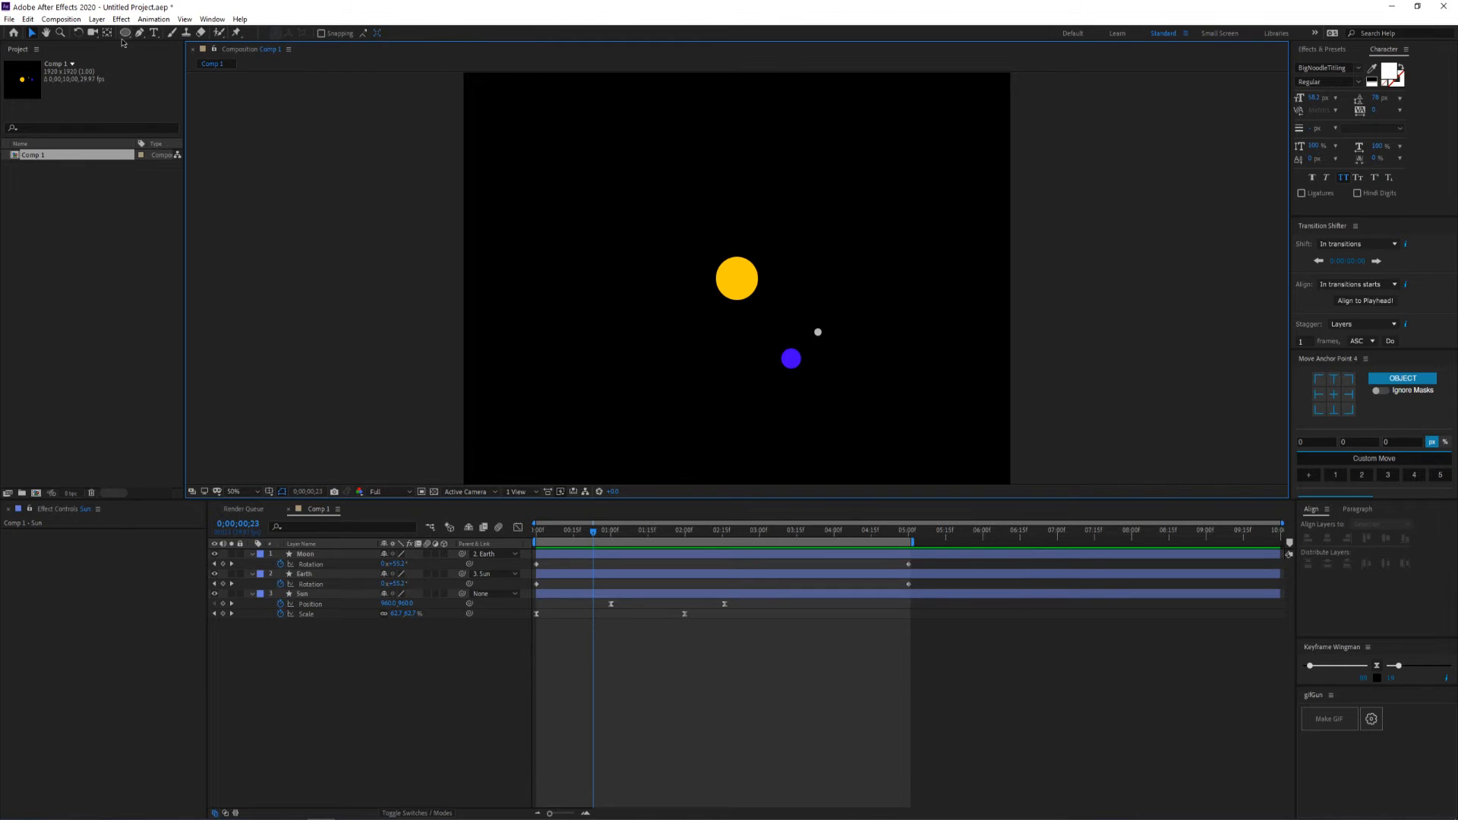
pyautogui.moveTo(541, 134); pyautogui.dragTo(775, 407)
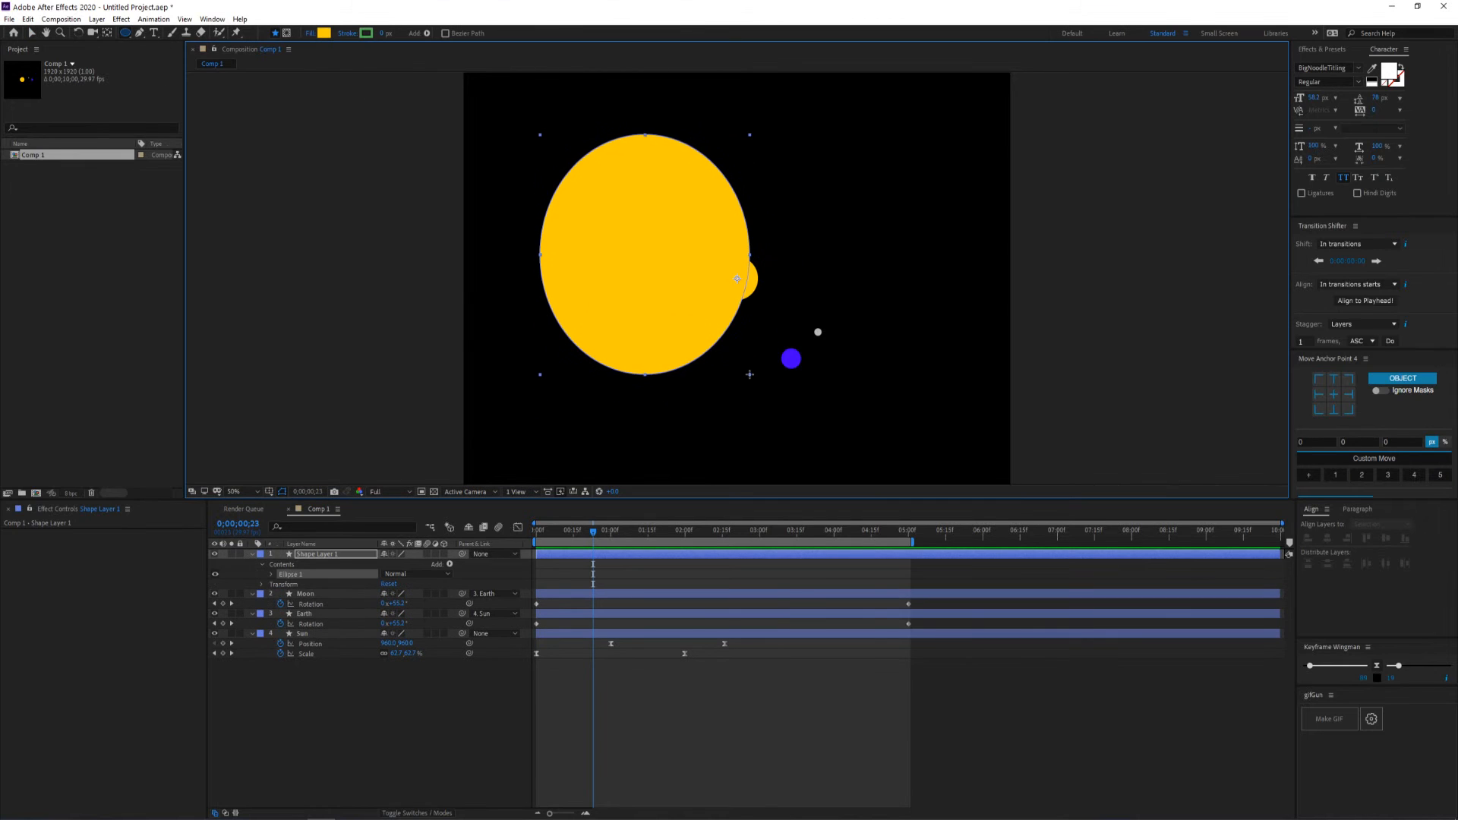
pyautogui.press('v')
pyautogui.moveTo(676, 299); pyautogui.dragTo(571, 251)
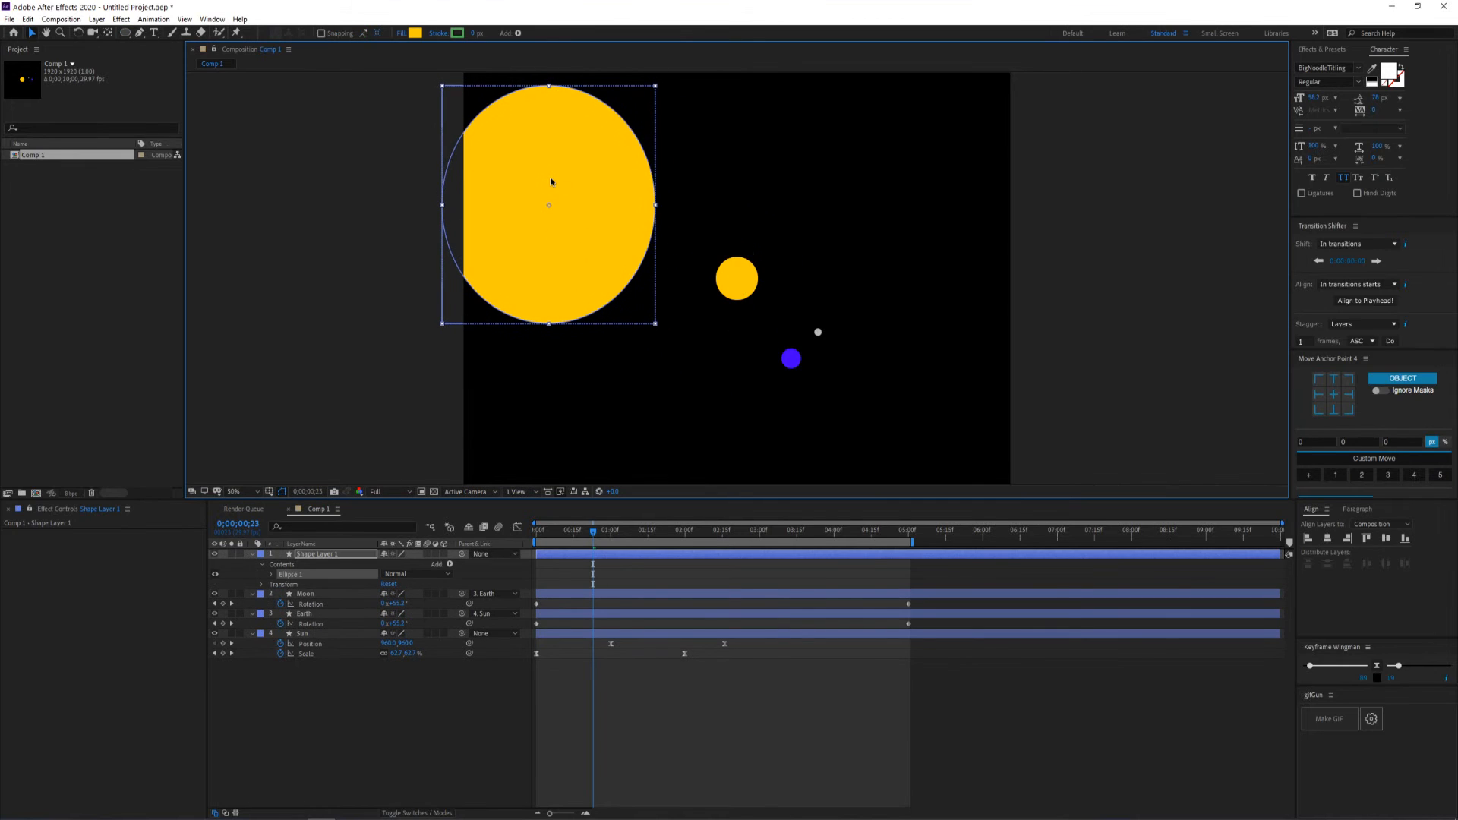
# Set the large ellipse layer's scale to 90%
pyautogui.press('s')
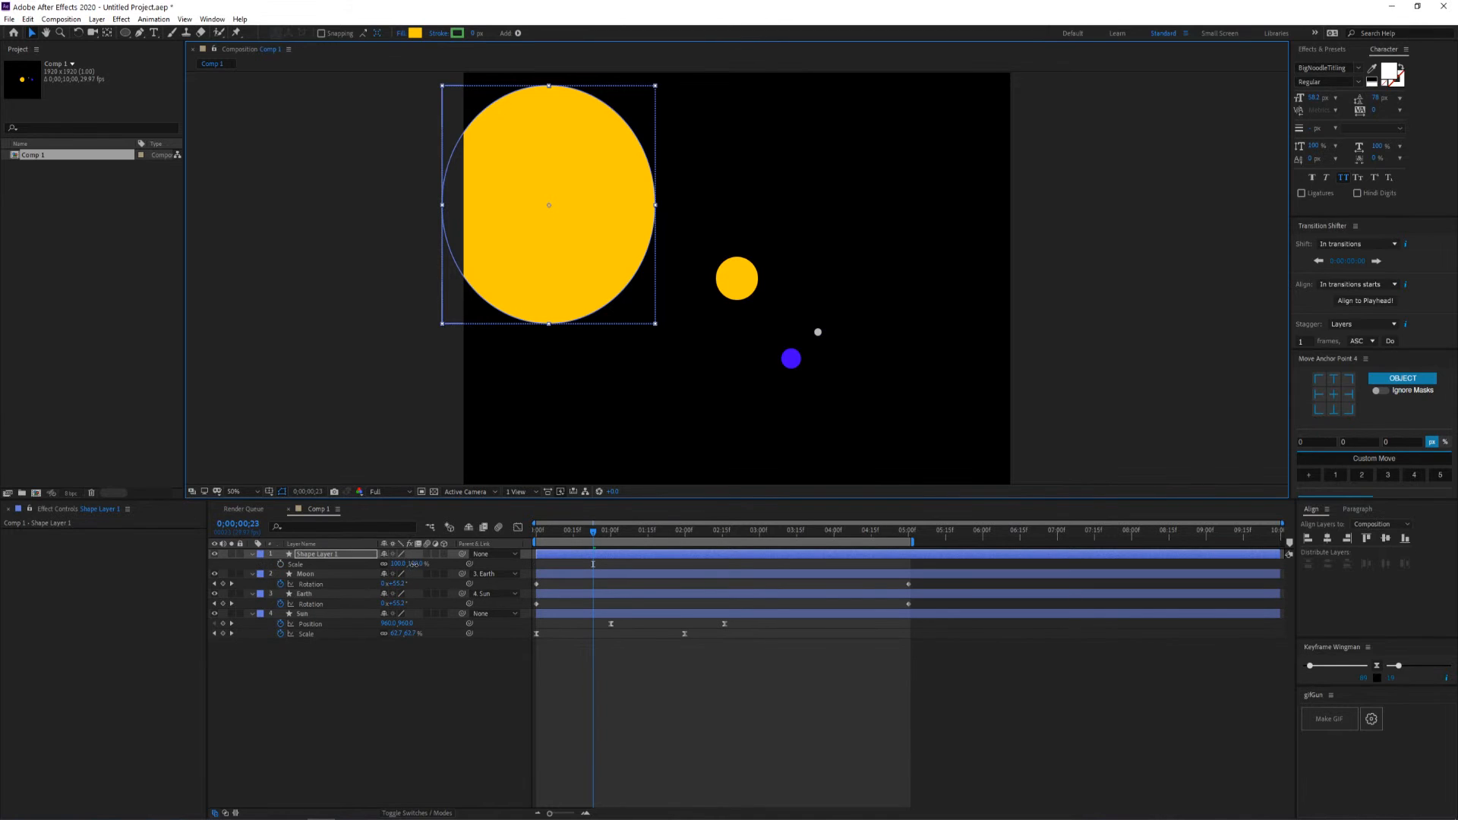
pyautogui.click(411, 564)
pyautogui.write('90')
pyautogui.press('Return')
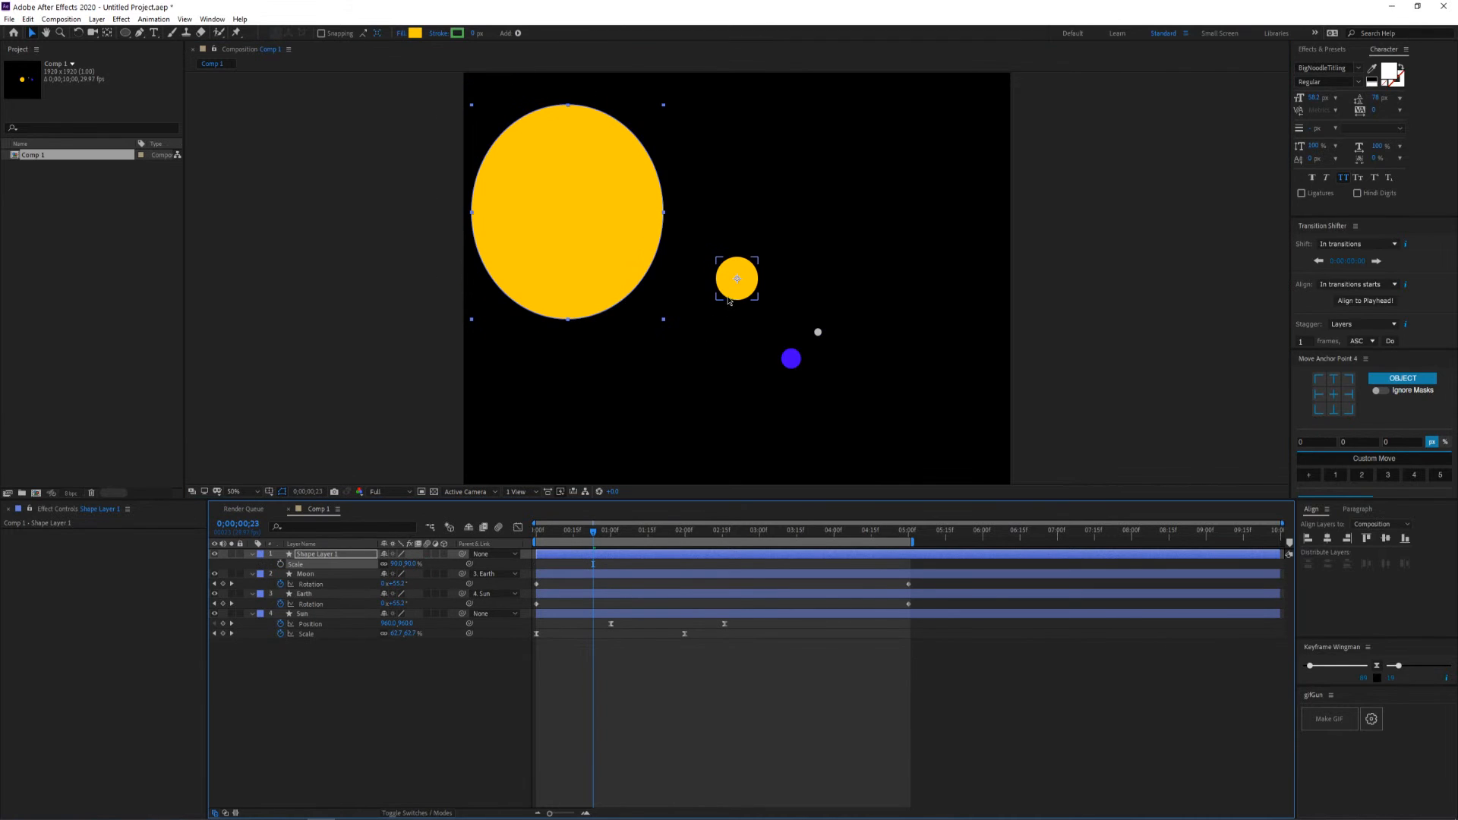
# Compare the Sun with the large ellipse by selecting each in turn, and delete the ellipse layer
pyautogui.click(735, 288)
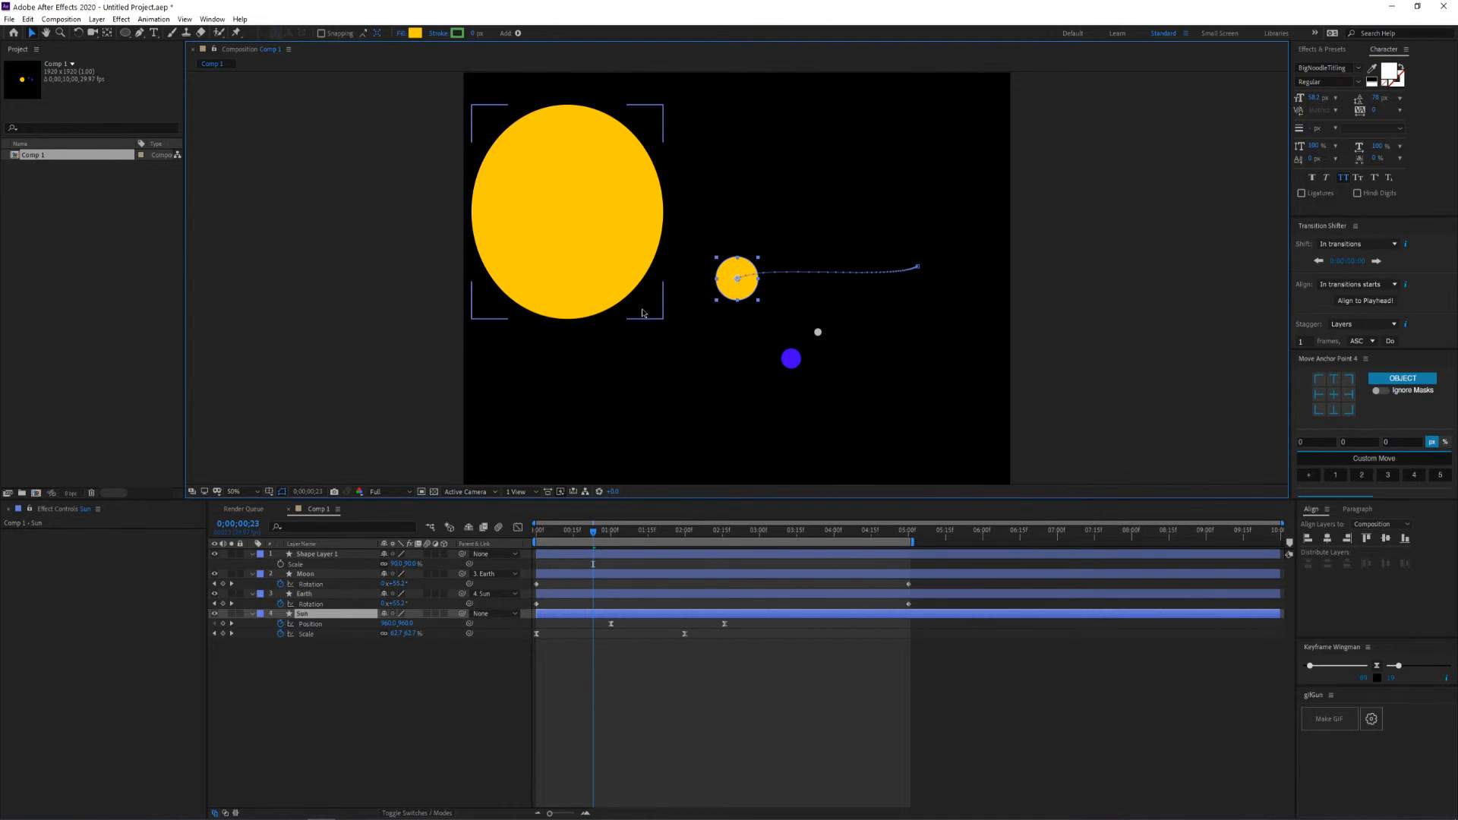
pyautogui.click(580, 193)
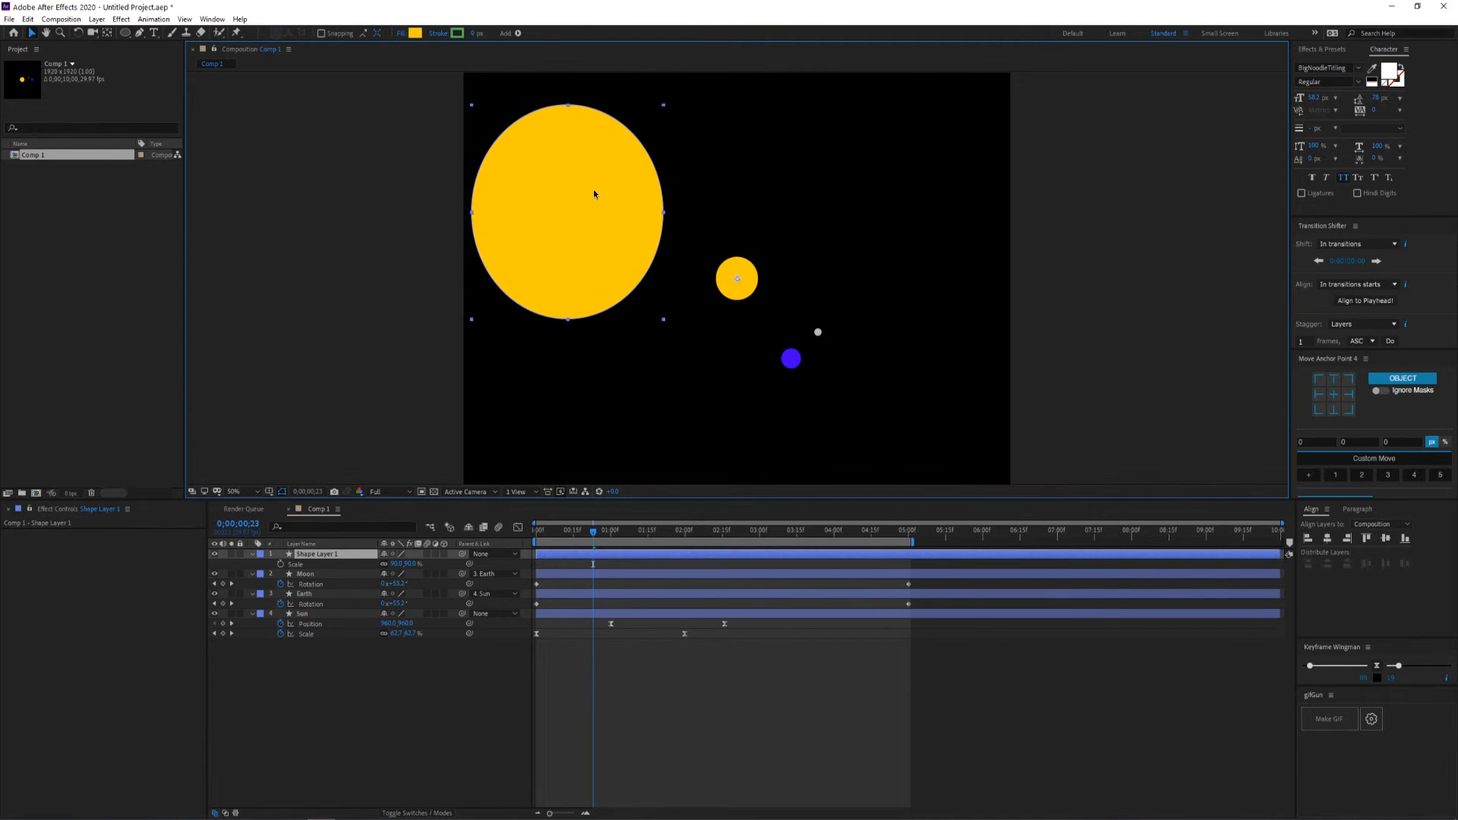
pyautogui.click(728, 271)
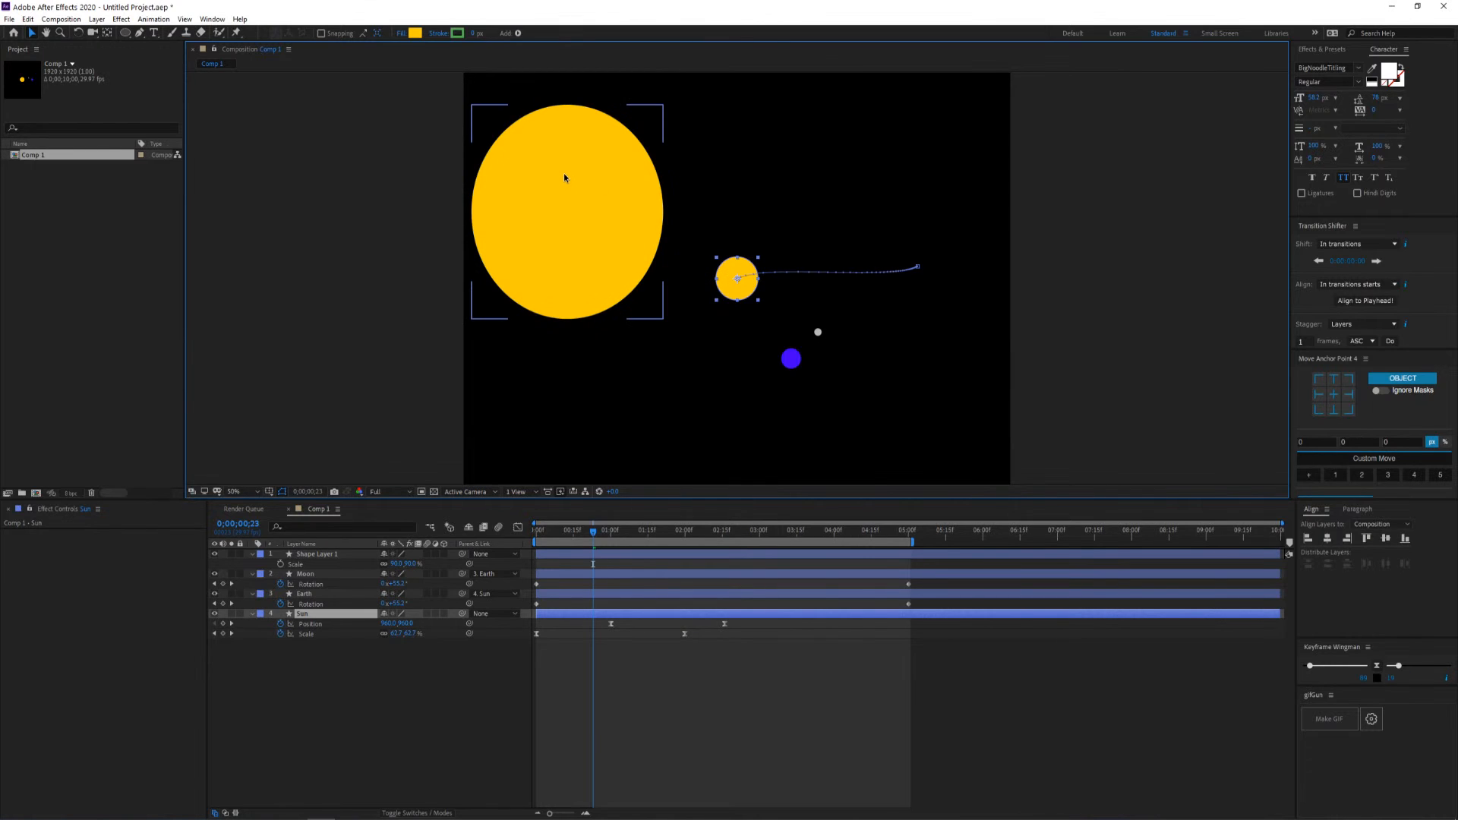
pyautogui.click(595, 260)
pyautogui.press('Delete')
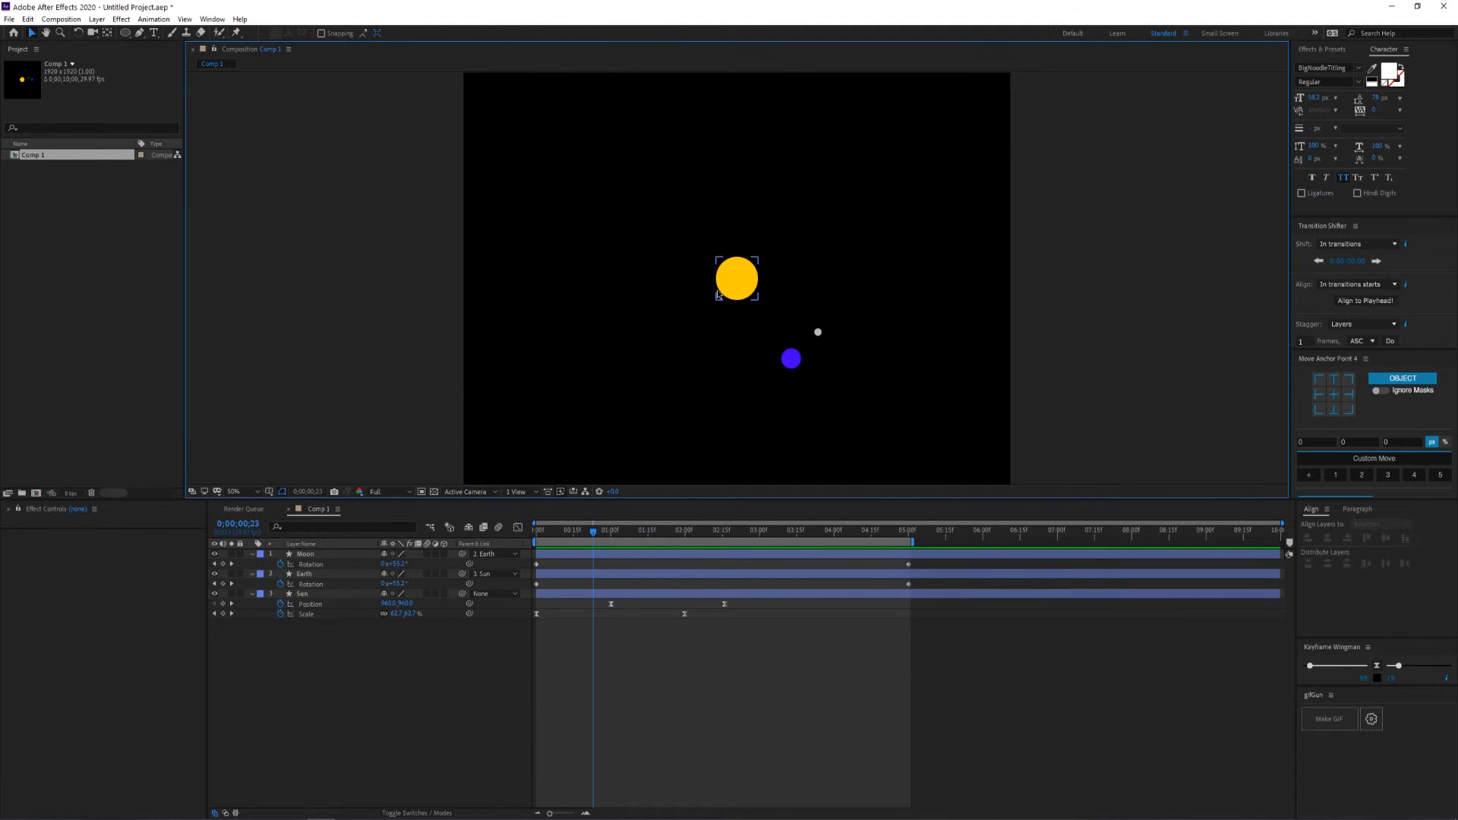
# Return to the start of the timeline, collapse the Moon layer's properties and deselect all layers
pyautogui.moveTo(595, 531); pyautogui.dragTo(540, 530)
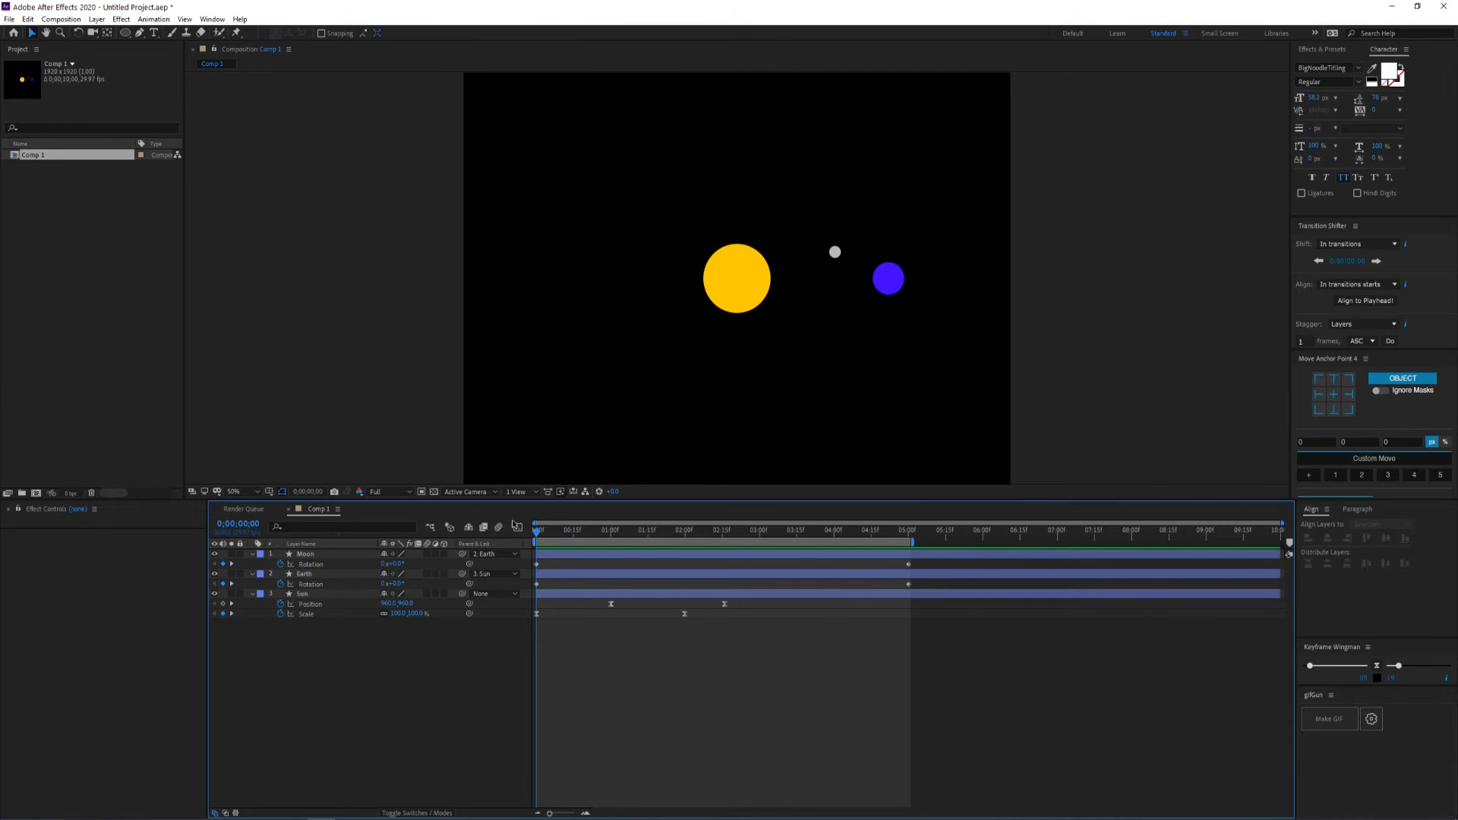
pyautogui.click(256, 564)
pyautogui.click(252, 554)
pyautogui.click(304, 566)
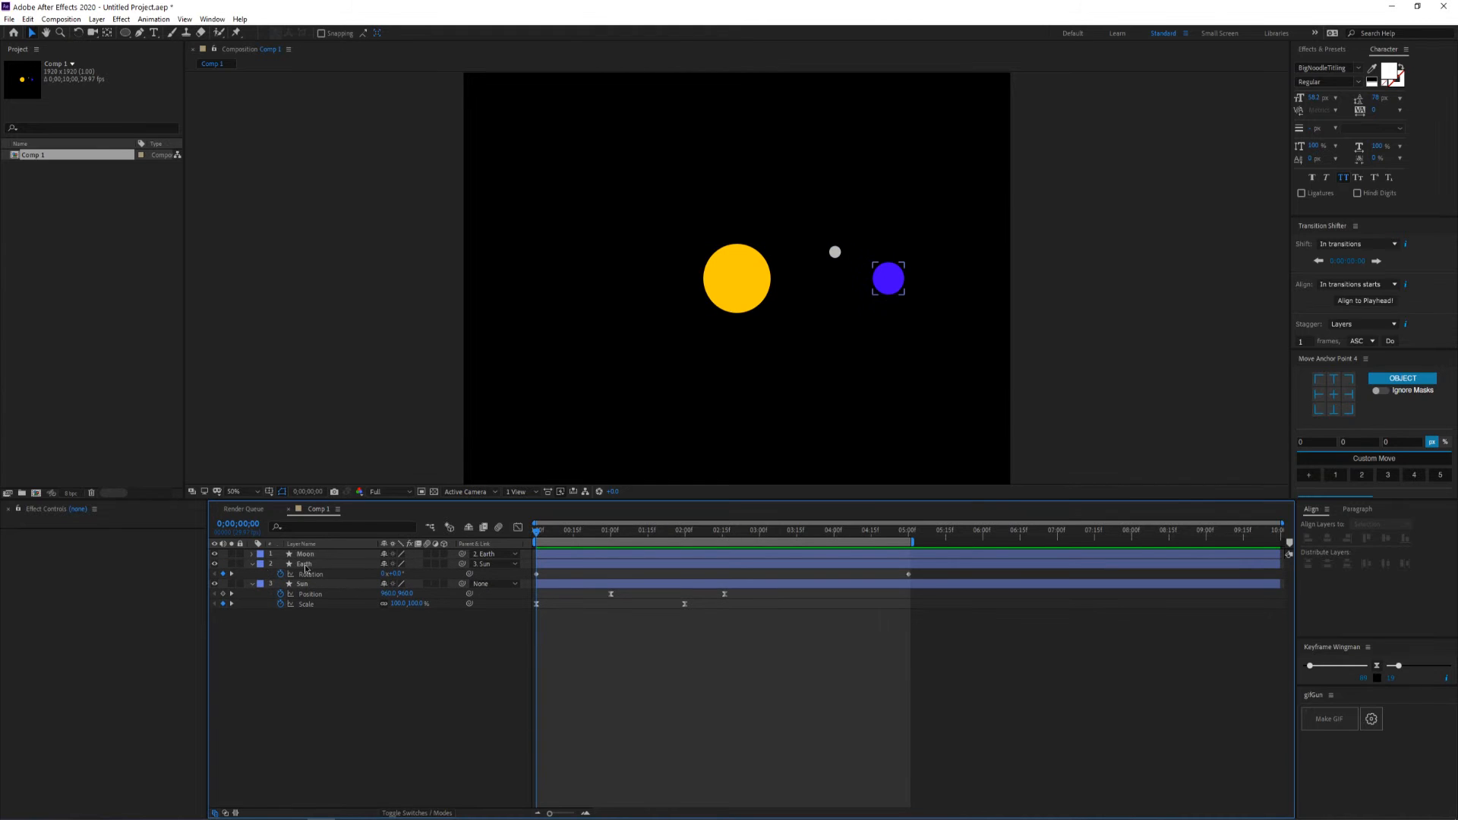
pyautogui.click(253, 555)
pyautogui.click(308, 555)
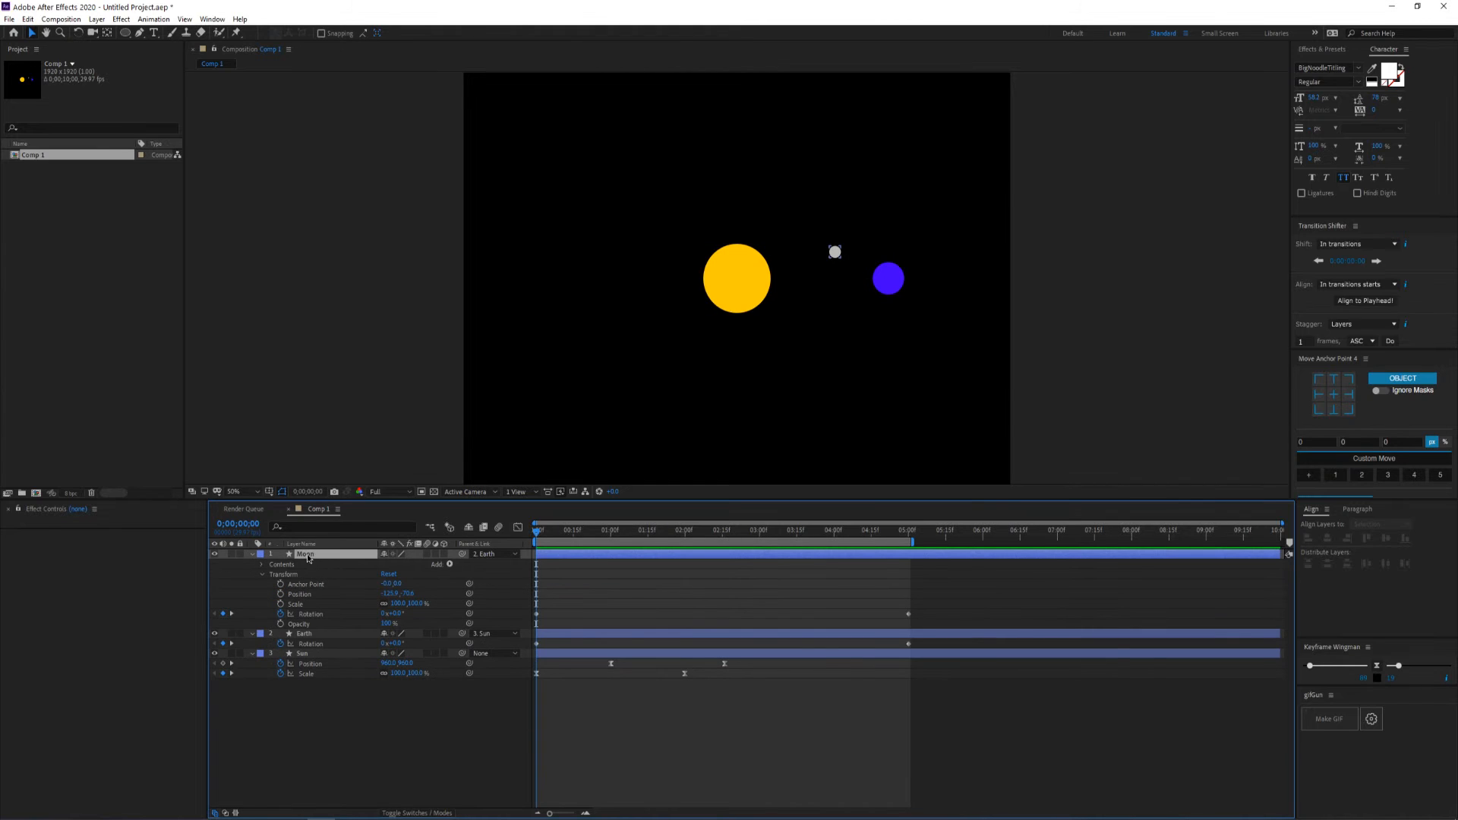
pyautogui.click(252, 554)
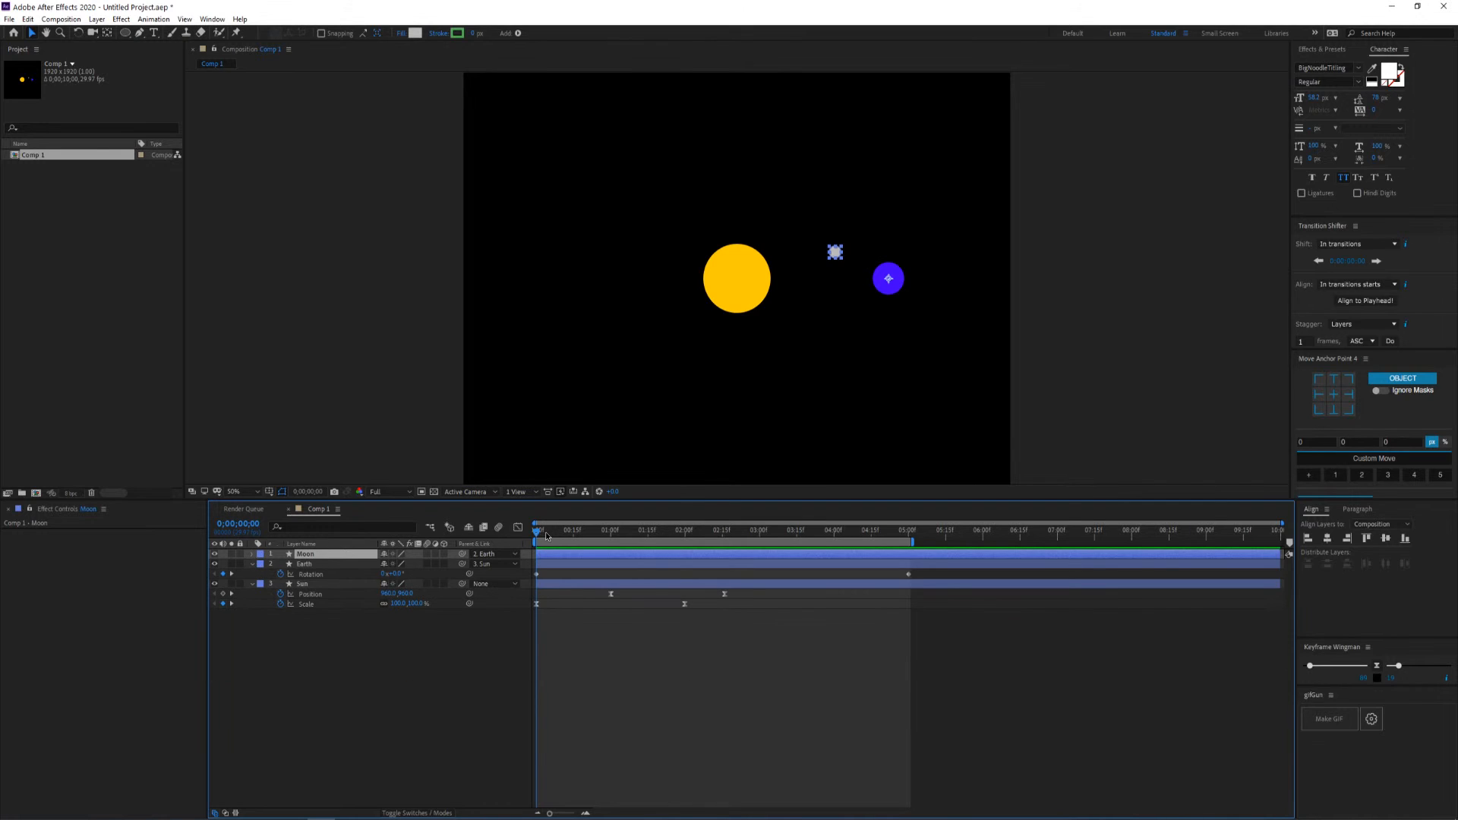
pyautogui.click(380, 641)
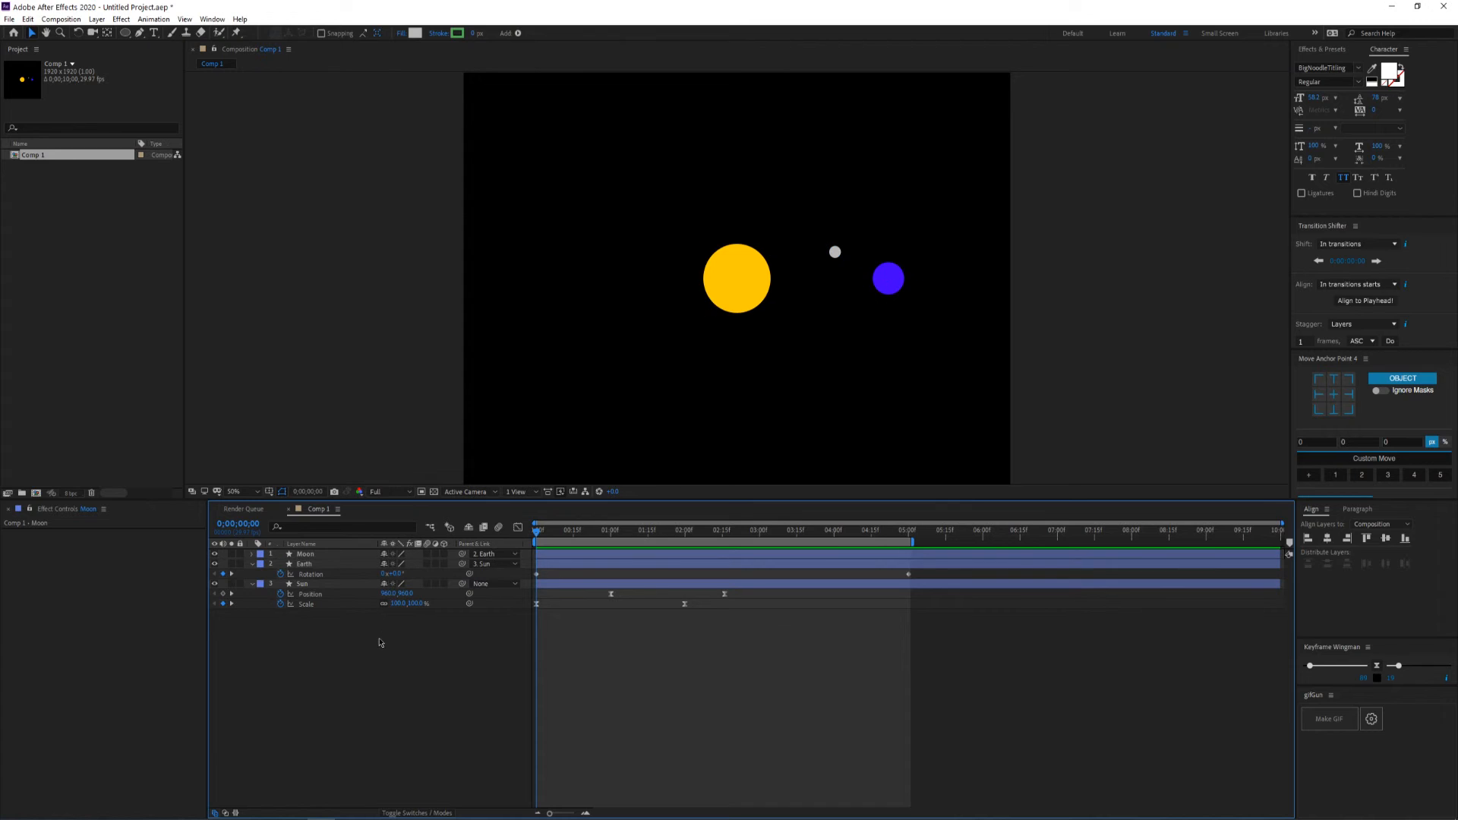
# Create a new composition with a width and height of 1000 px
pyautogui.hotkey('ctrl', 'n')
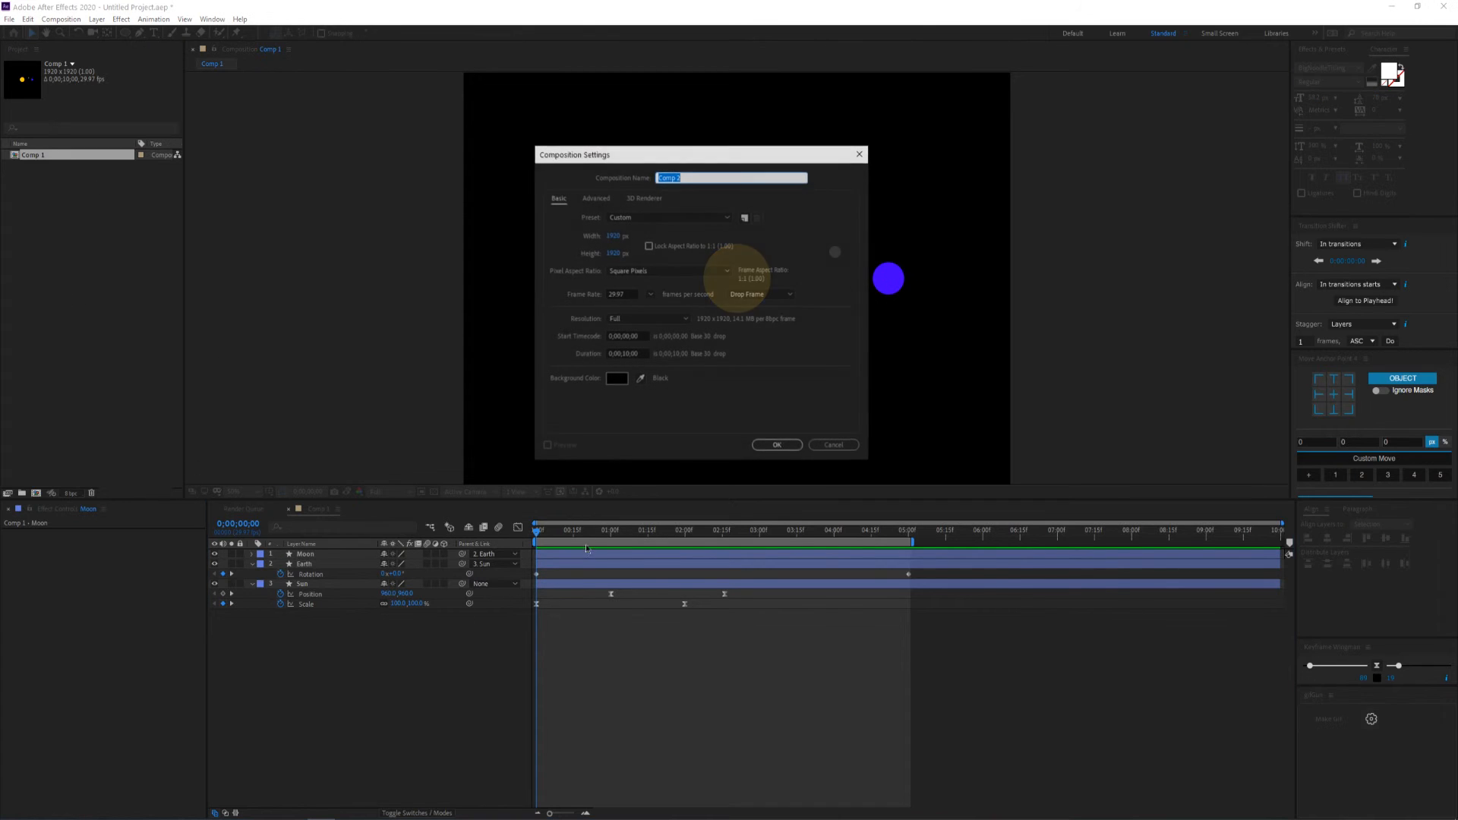
pyautogui.press('Tab')
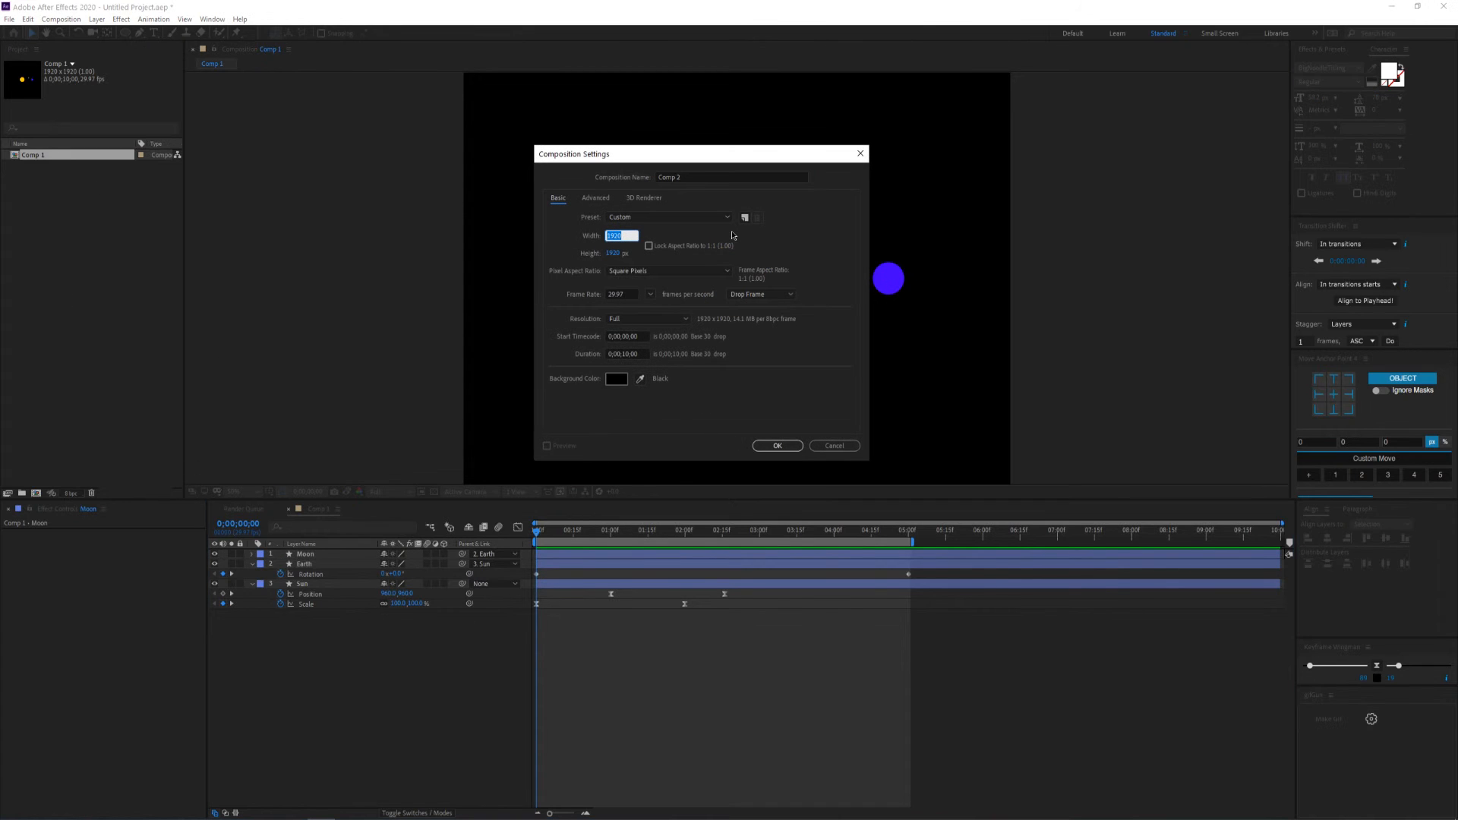
pyautogui.write('1000')
pyautogui.press('Tab')
pyautogui.write('1')
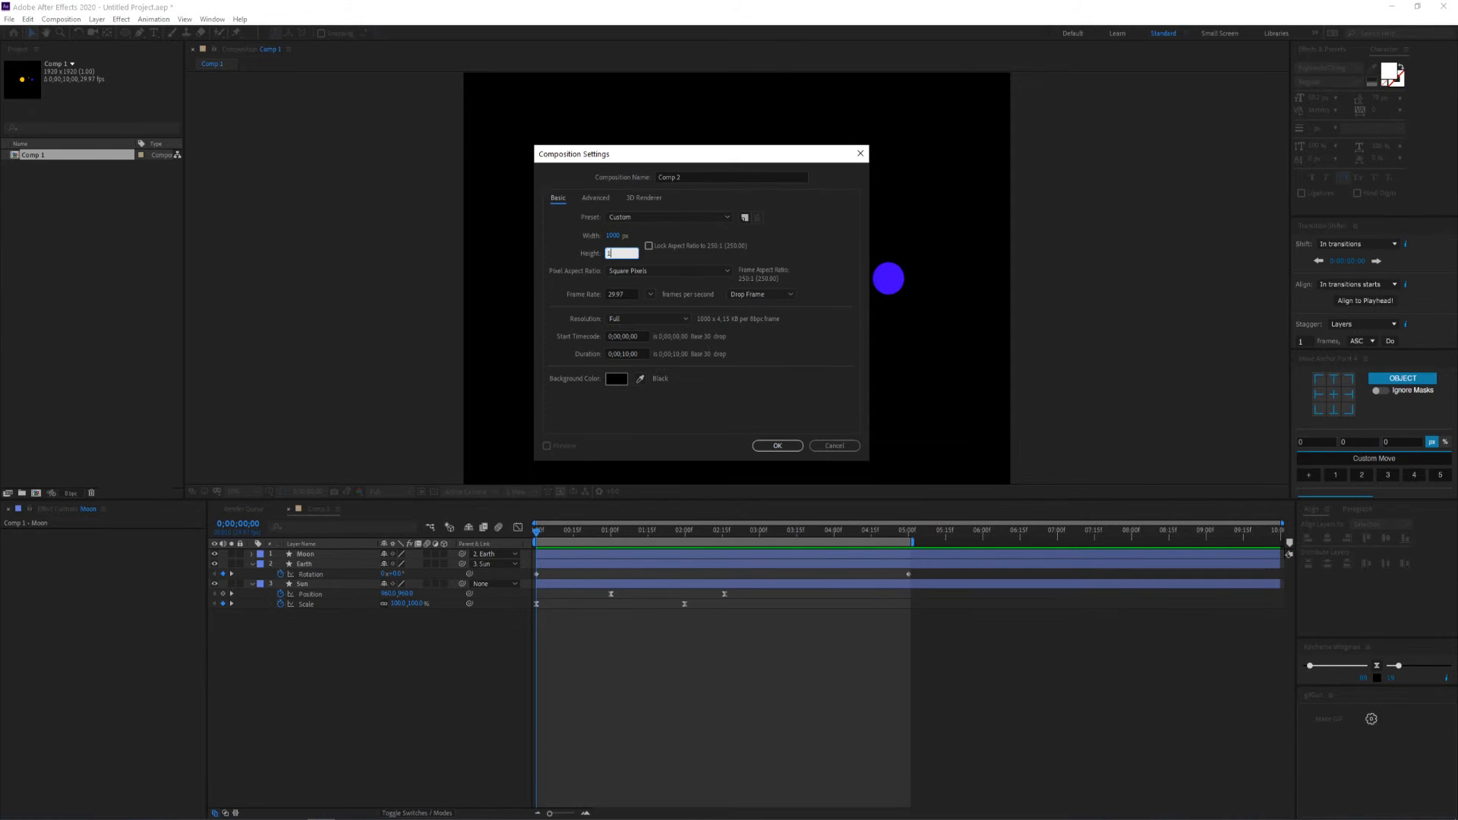
pyautogui.write('000')
pyautogui.click(797, 444)
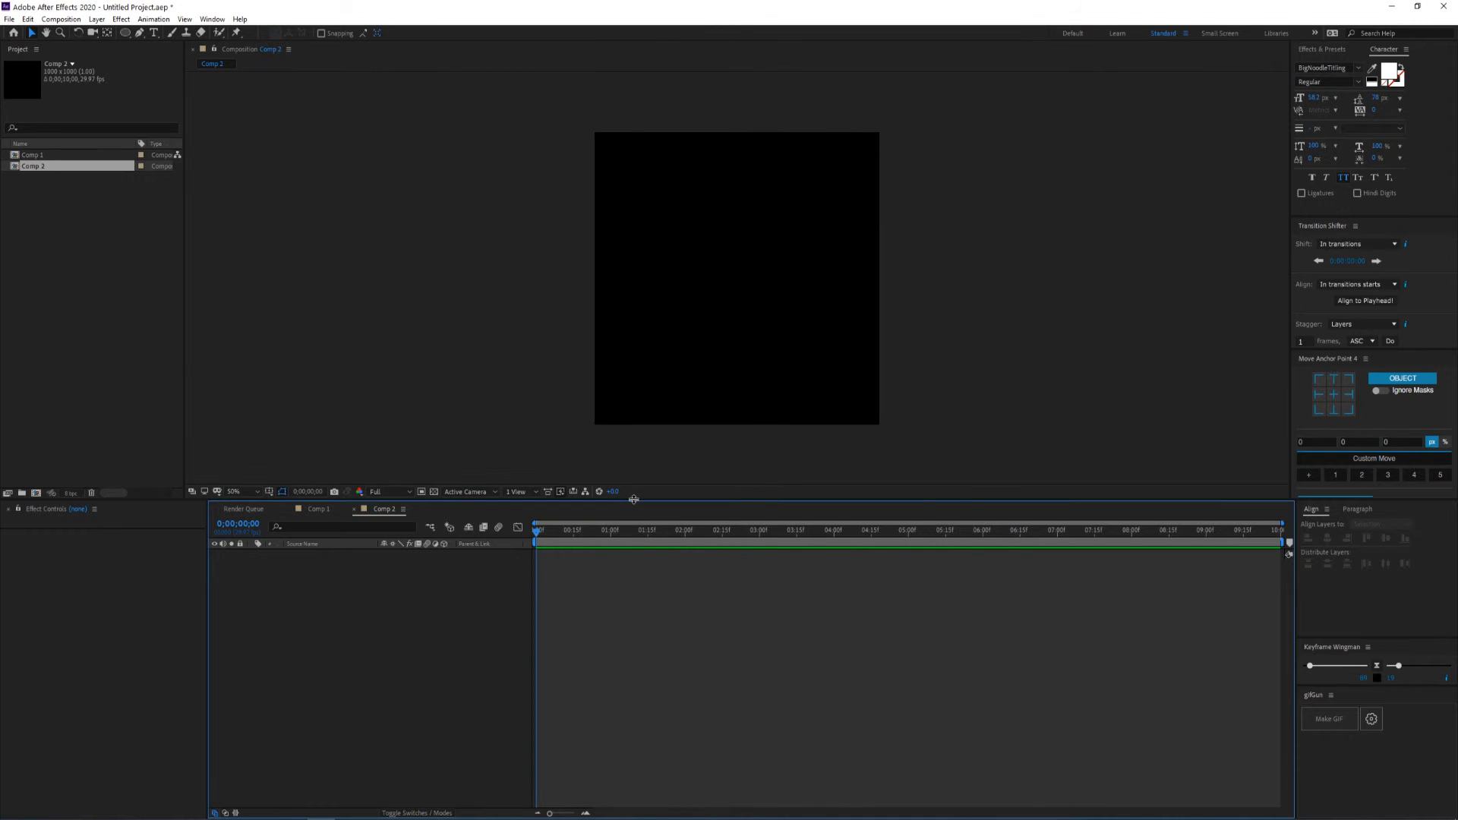
# Enlarge the composition viewer's area and fit the new composition in it
pyautogui.moveTo(631, 502); pyautogui.dragTo(631, 547)
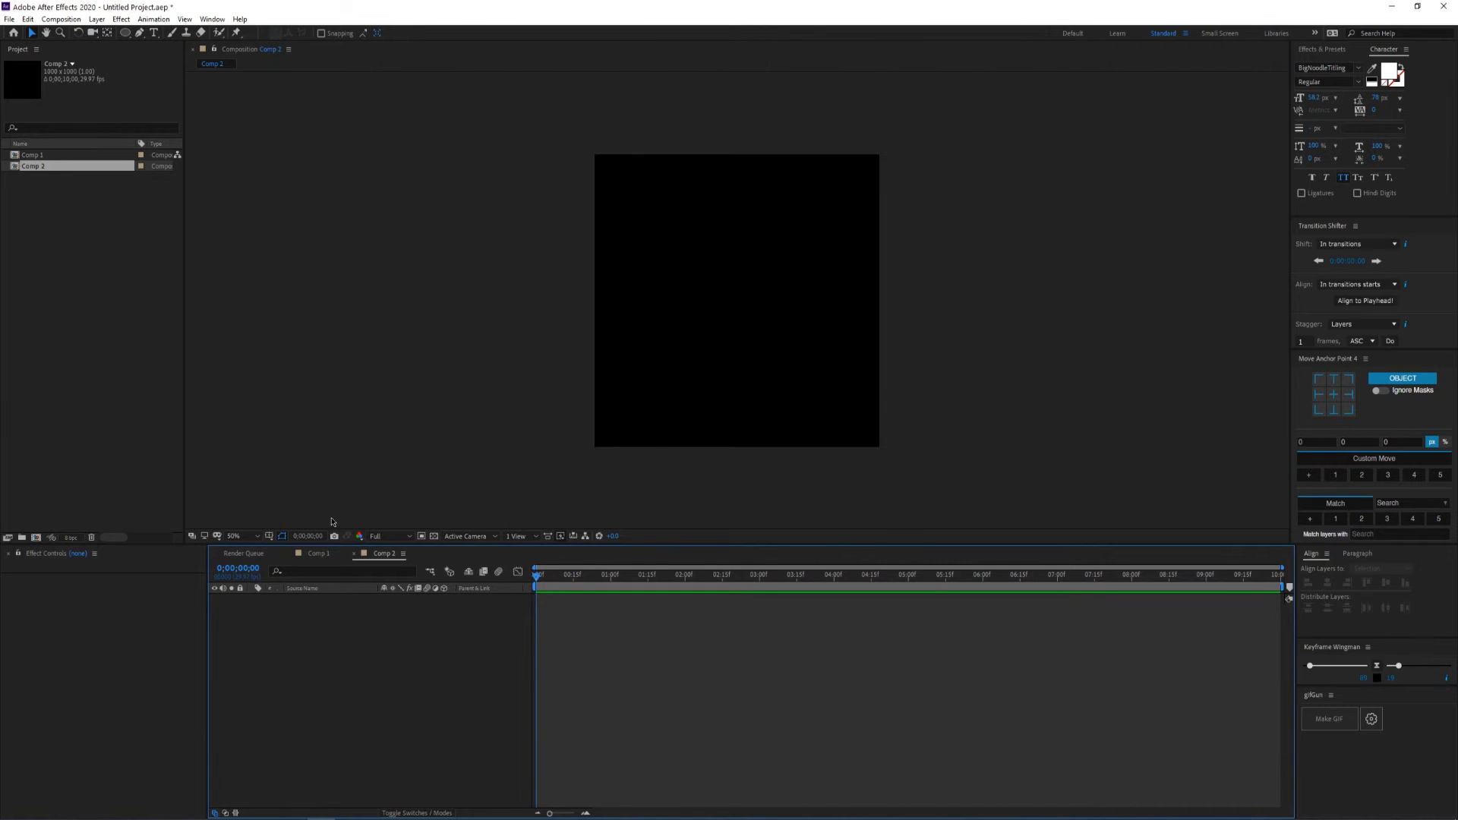
pyautogui.click(257, 536)
pyautogui.click(243, 553)
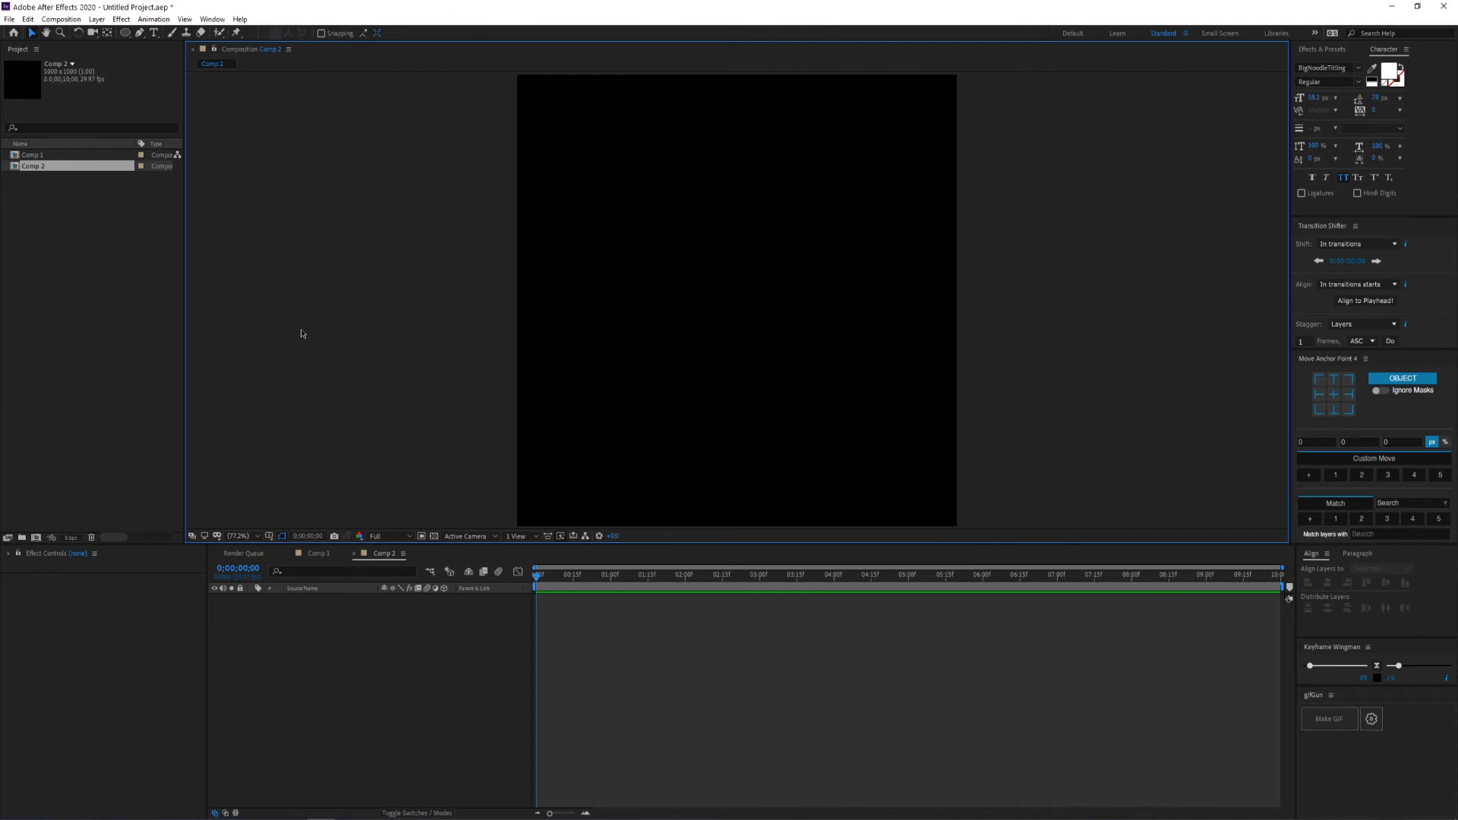
# Draw a small circle in the composition's upper-left area and fill it with white (ffffff)
pyautogui.click(127, 33)
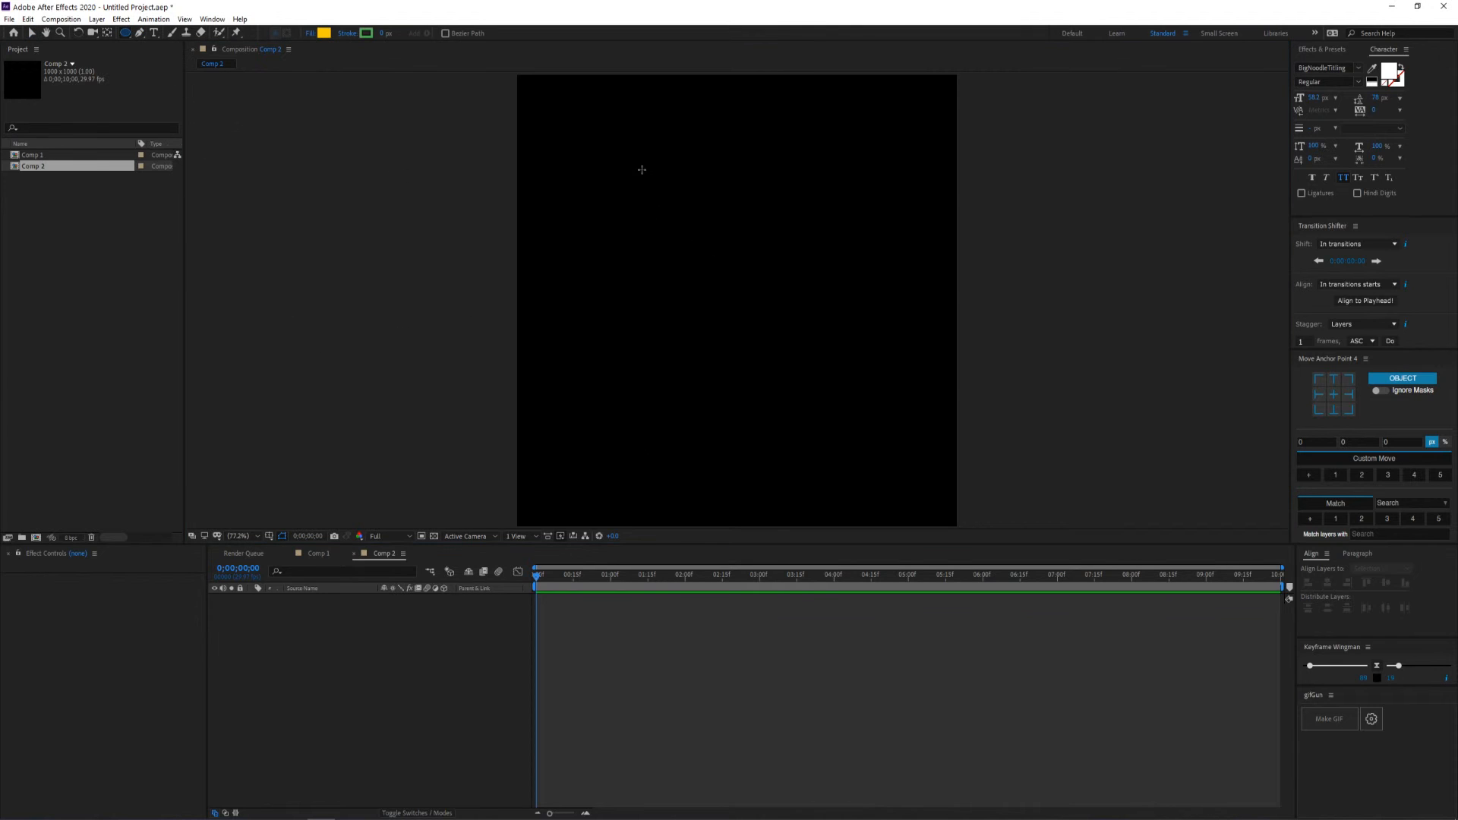
pyautogui.moveTo(642, 169); pyautogui.dragTo(680, 207)
pyautogui.press('v')
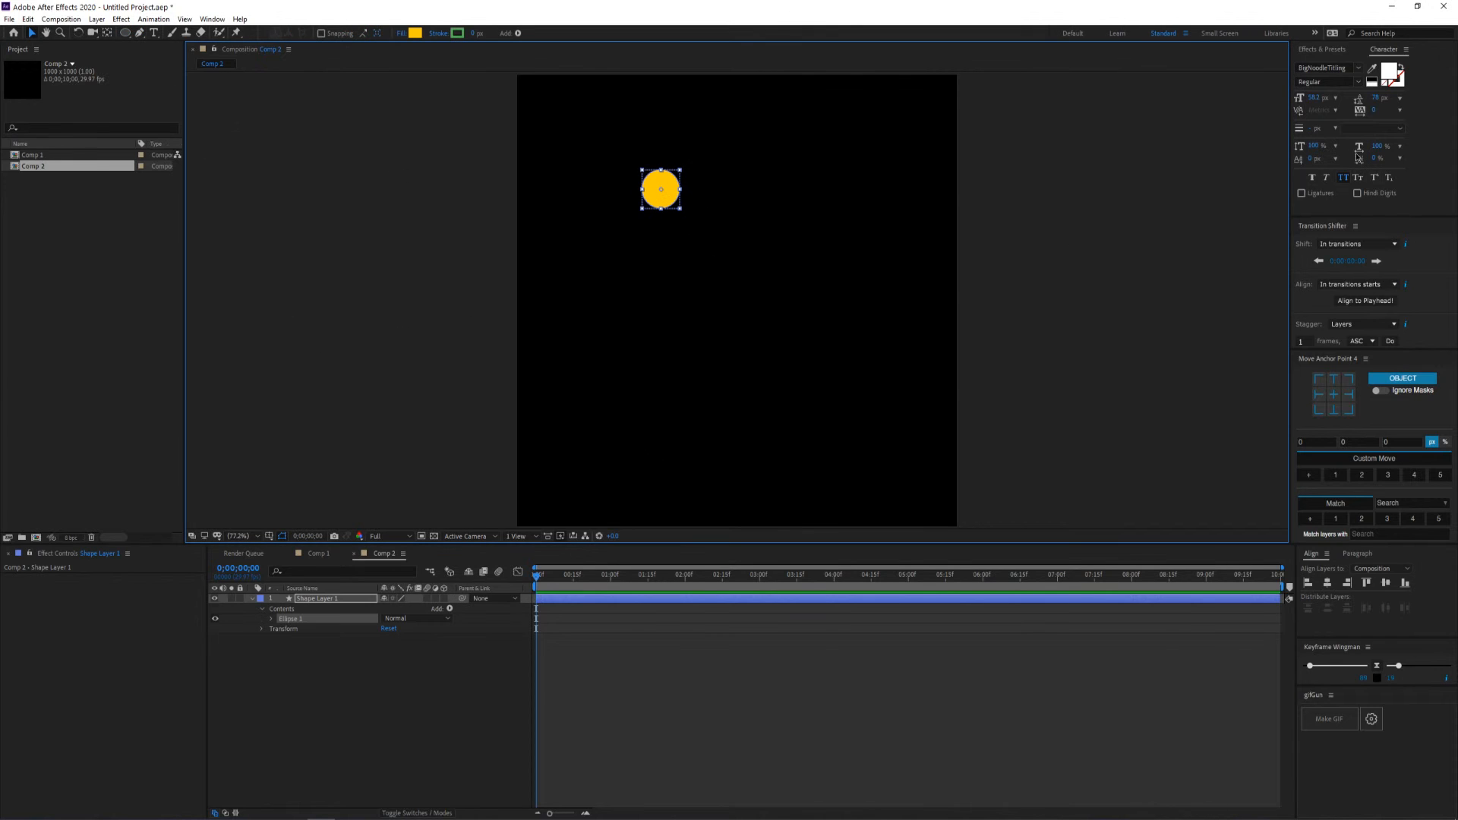
pyautogui.click(411, 35)
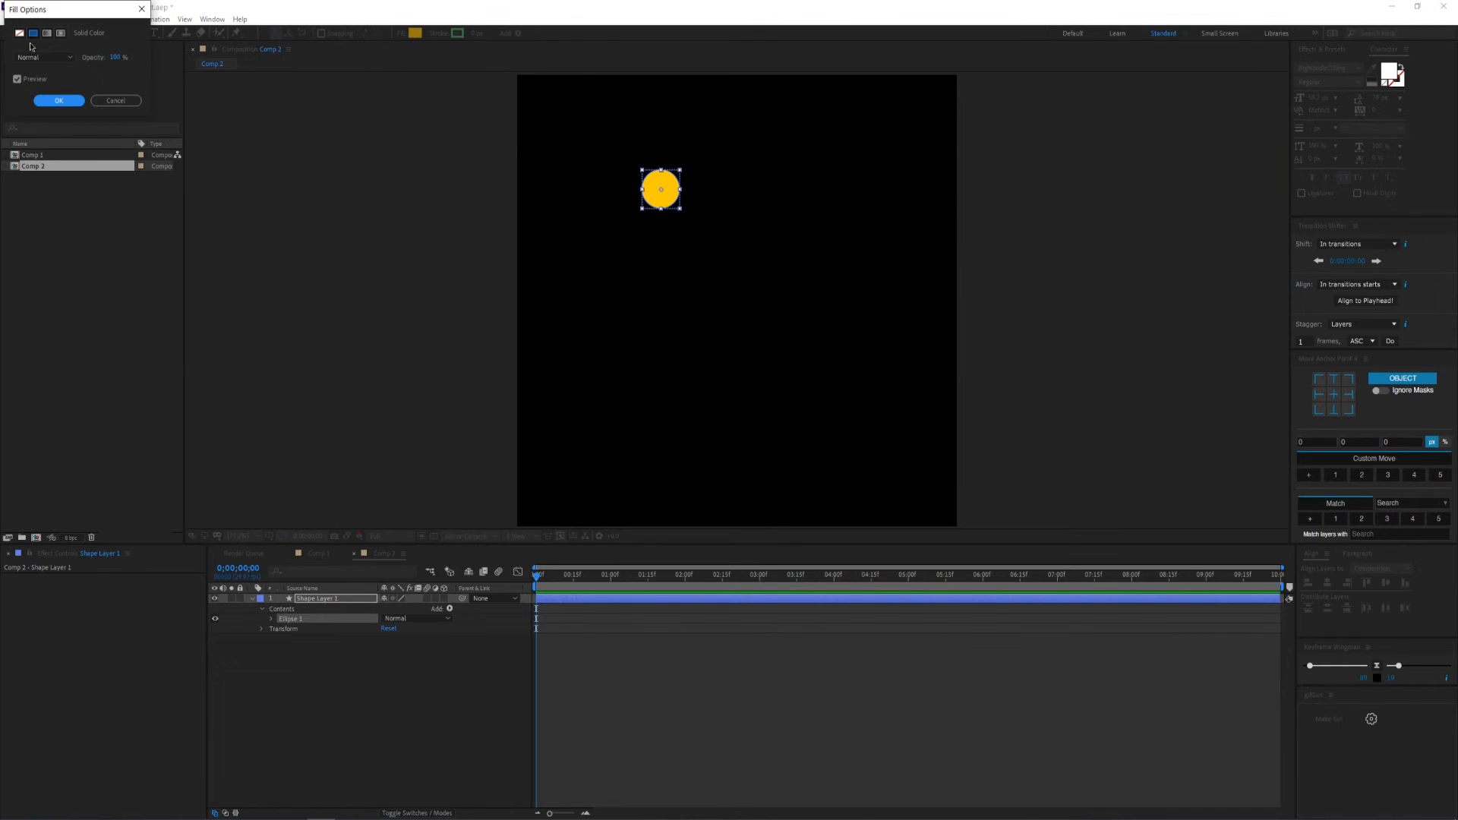
pyautogui.moveTo(47, 12); pyautogui.dragTo(241, 85)
pyautogui.click(309, 173)
pyautogui.click(415, 32)
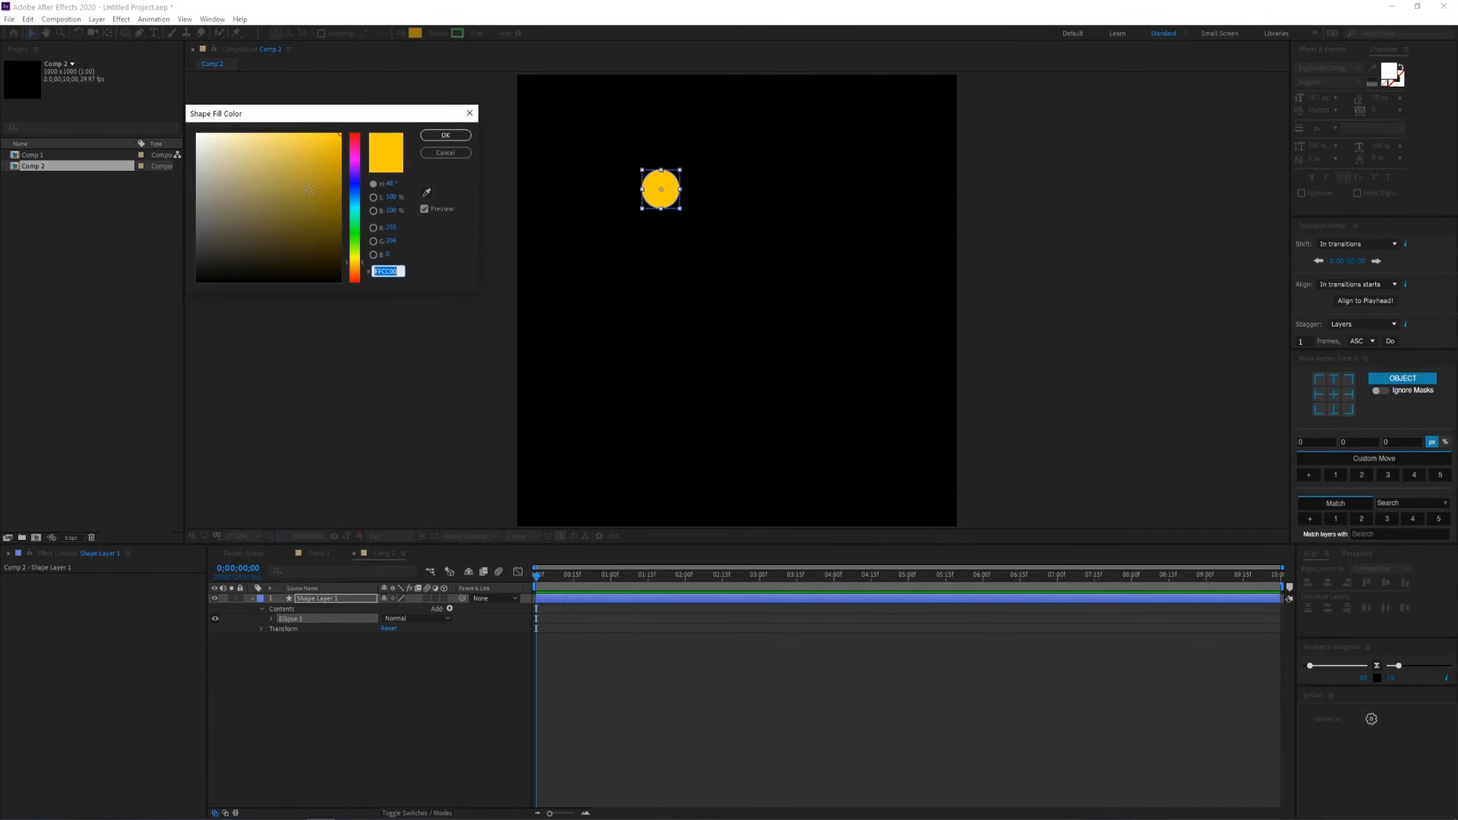
pyautogui.write('ffffff')
pyautogui.click(446, 135)
# Rename the small white circle's layer as Moon and deselect it
pyautogui.click(332, 600)
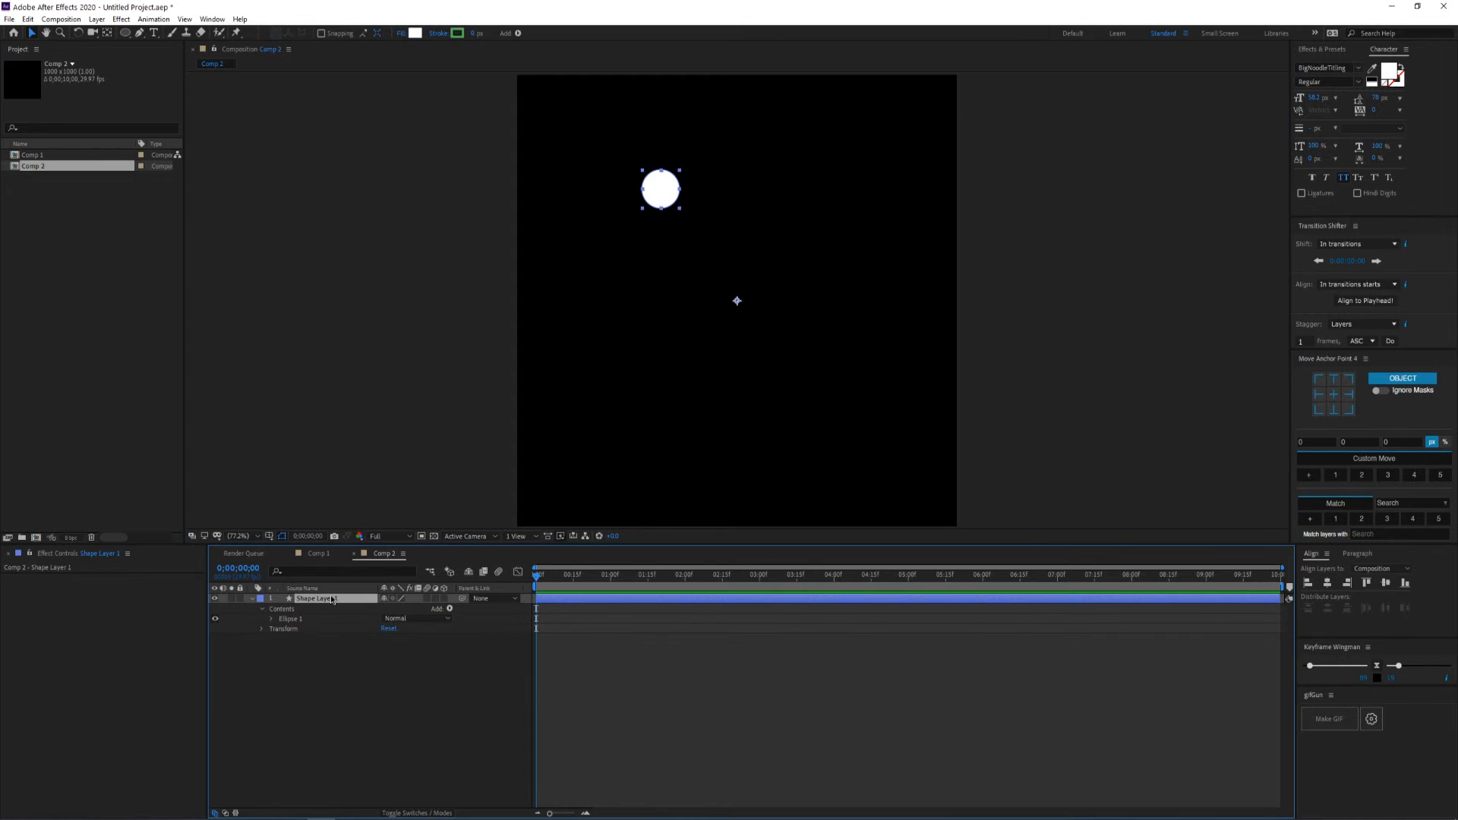
pyautogui.press('Return')
pyautogui.write('Moon')
pyautogui.press('Return')
pyautogui.click(389, 692)
# Draw a larger circle near the composition's centre as a separate layer and fill it with blue (2A55F8)
pyautogui.click(125, 33)
pyautogui.click(737, 302)
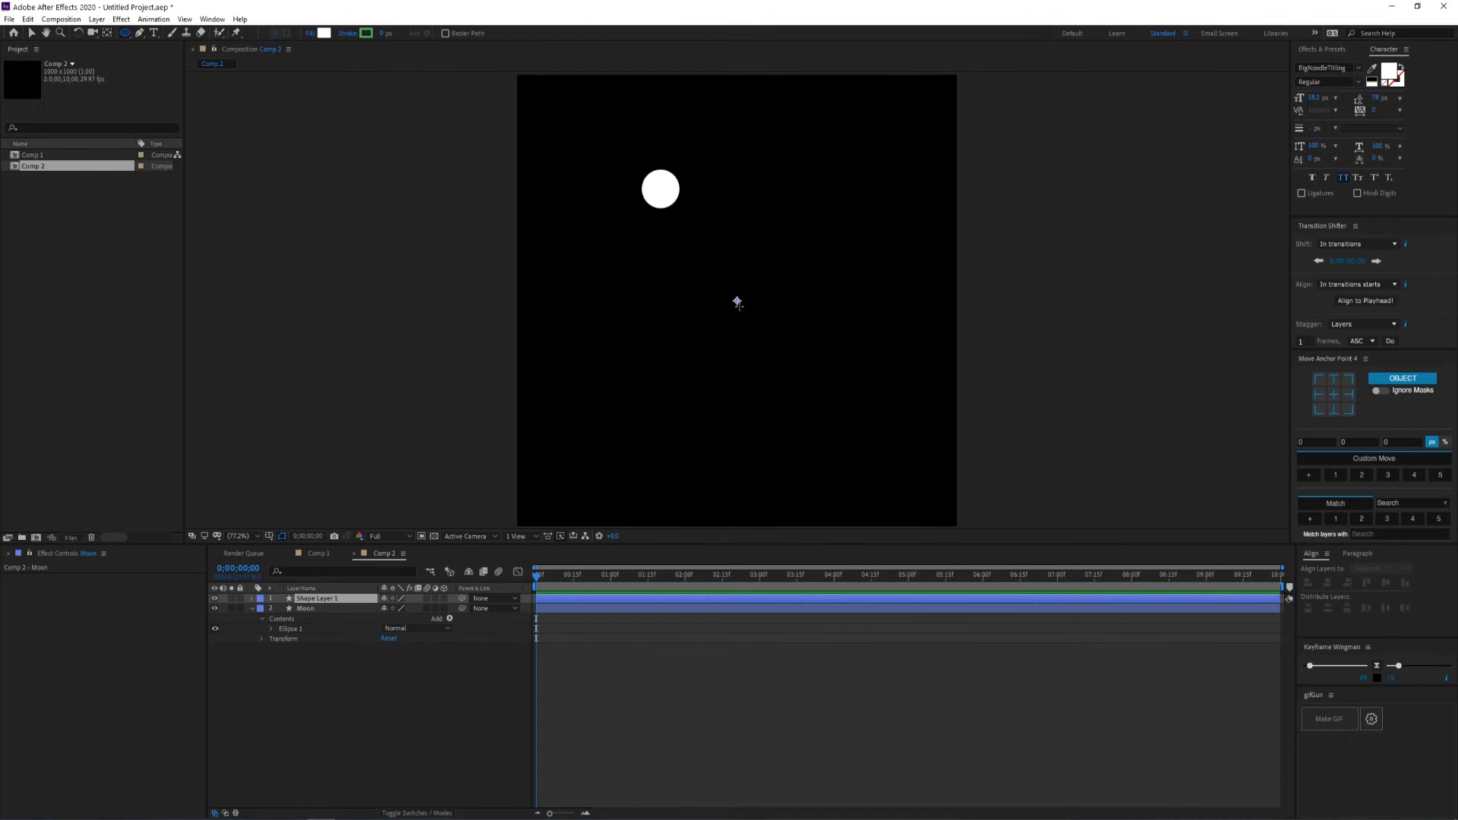
pyautogui.moveTo(719, 284); pyautogui.dragTo(788, 354)
pyautogui.press('v')
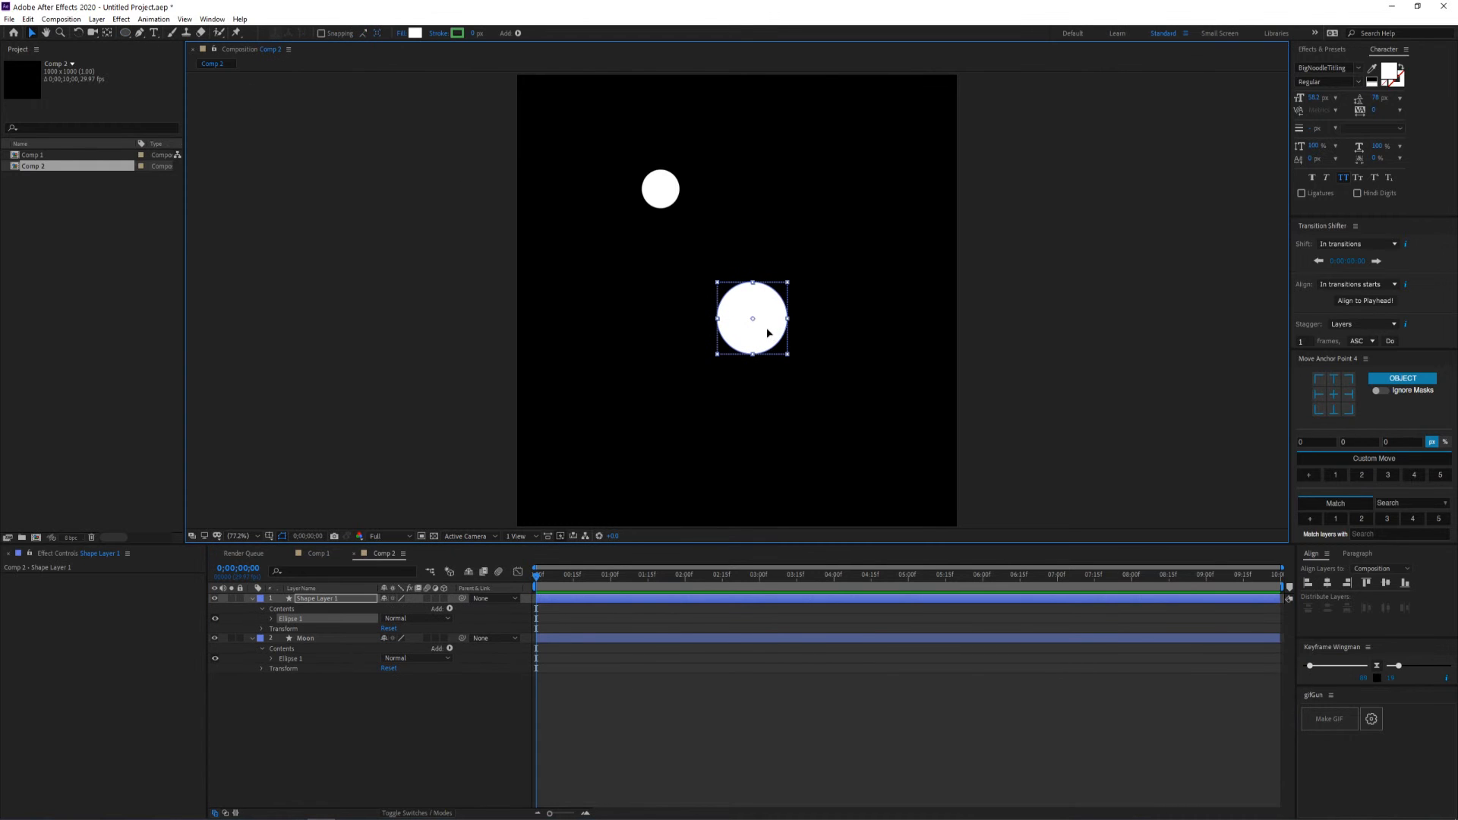
pyautogui.click(416, 32)
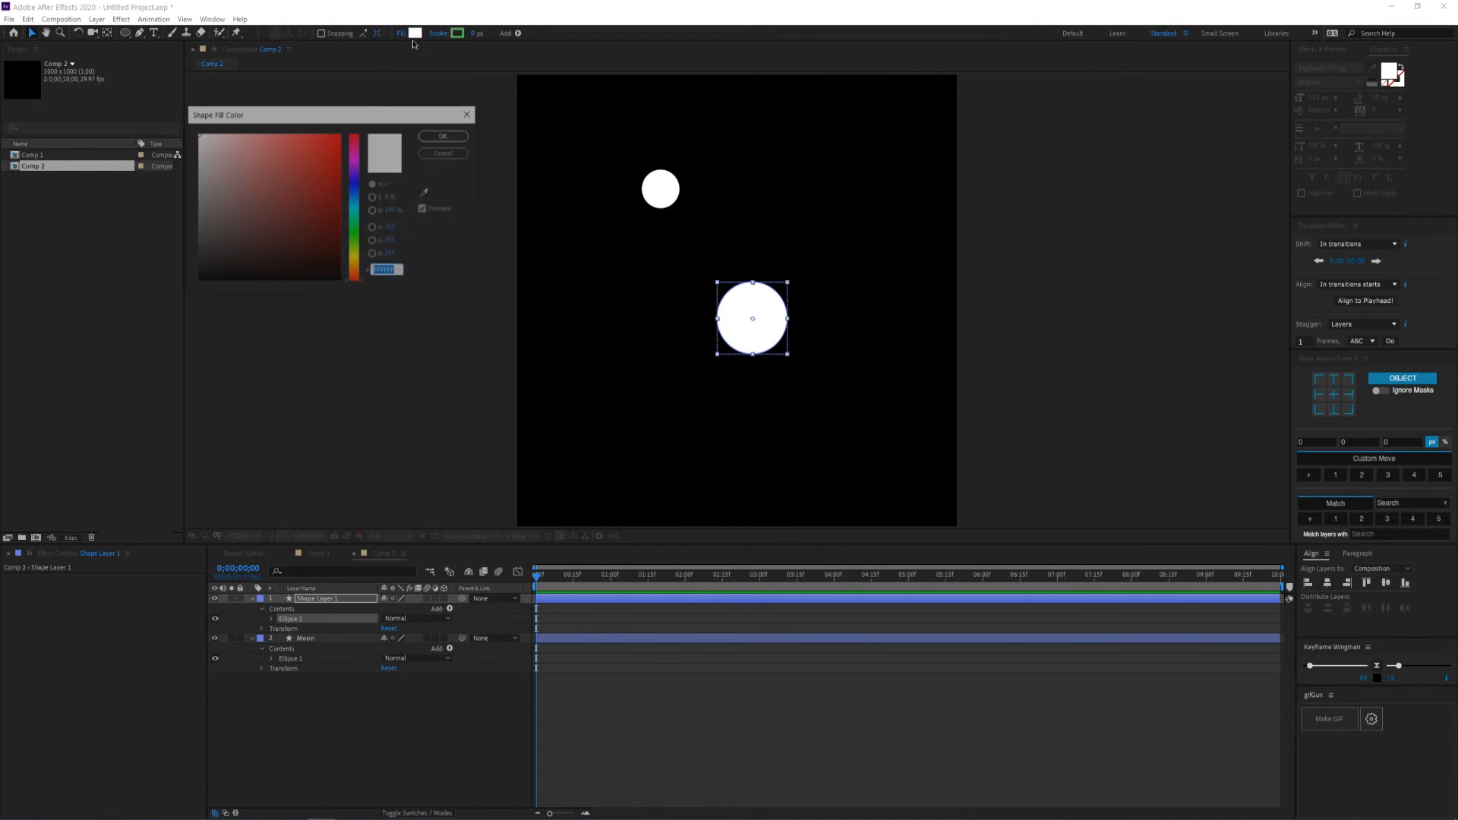
pyautogui.click(354, 188)
pyautogui.moveTo(328, 147); pyautogui.dragTo(317, 138)
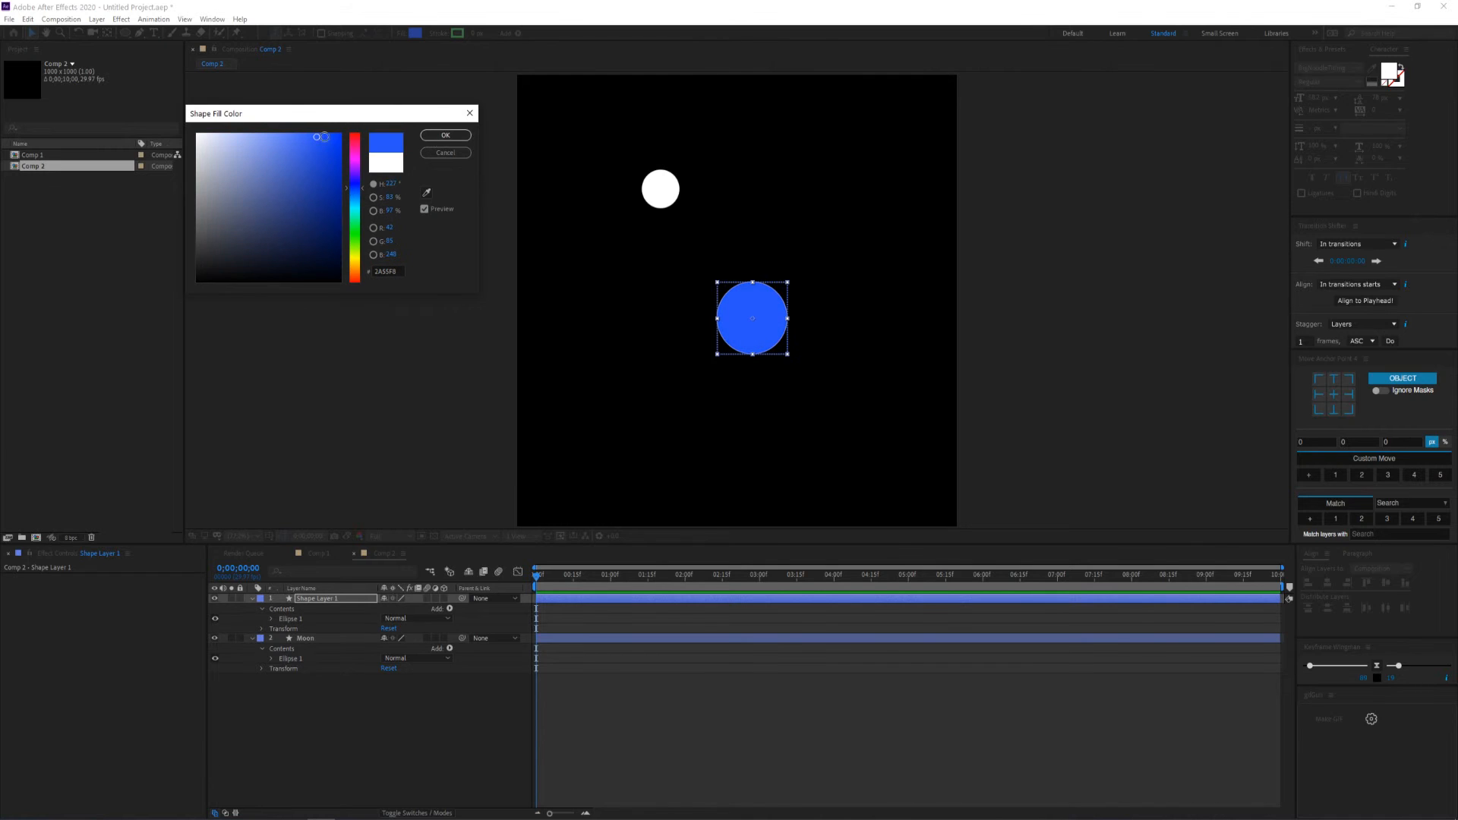
pyautogui.click(446, 136)
# Rename the blue circle's layer as Earth and place it below the Moon layer
pyautogui.click(307, 597)
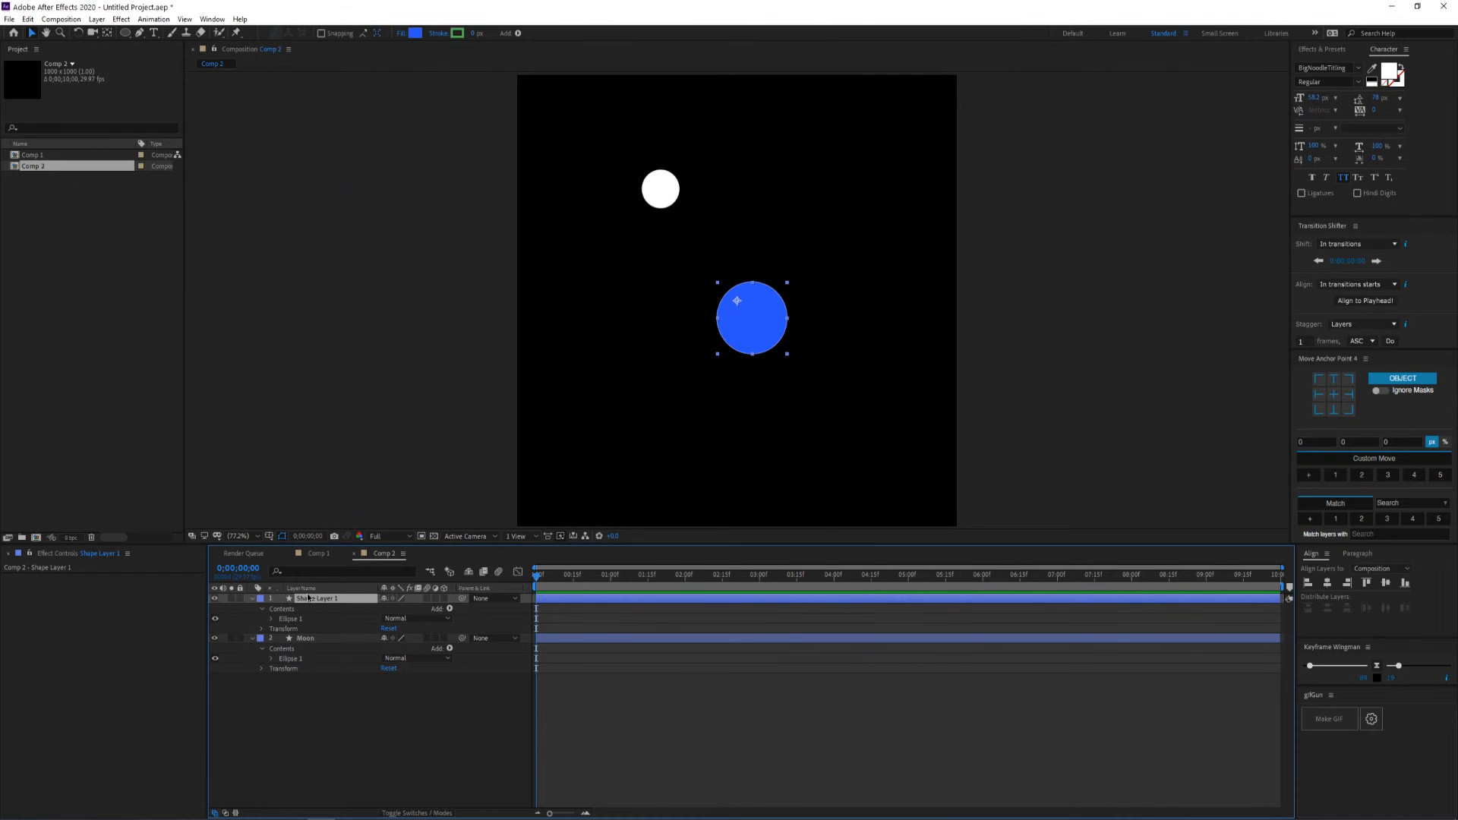
pyautogui.press('Return')
pyautogui.write('Earth')
pyautogui.press('Return')
pyautogui.moveTo(310, 600); pyautogui.dragTo(312, 674)
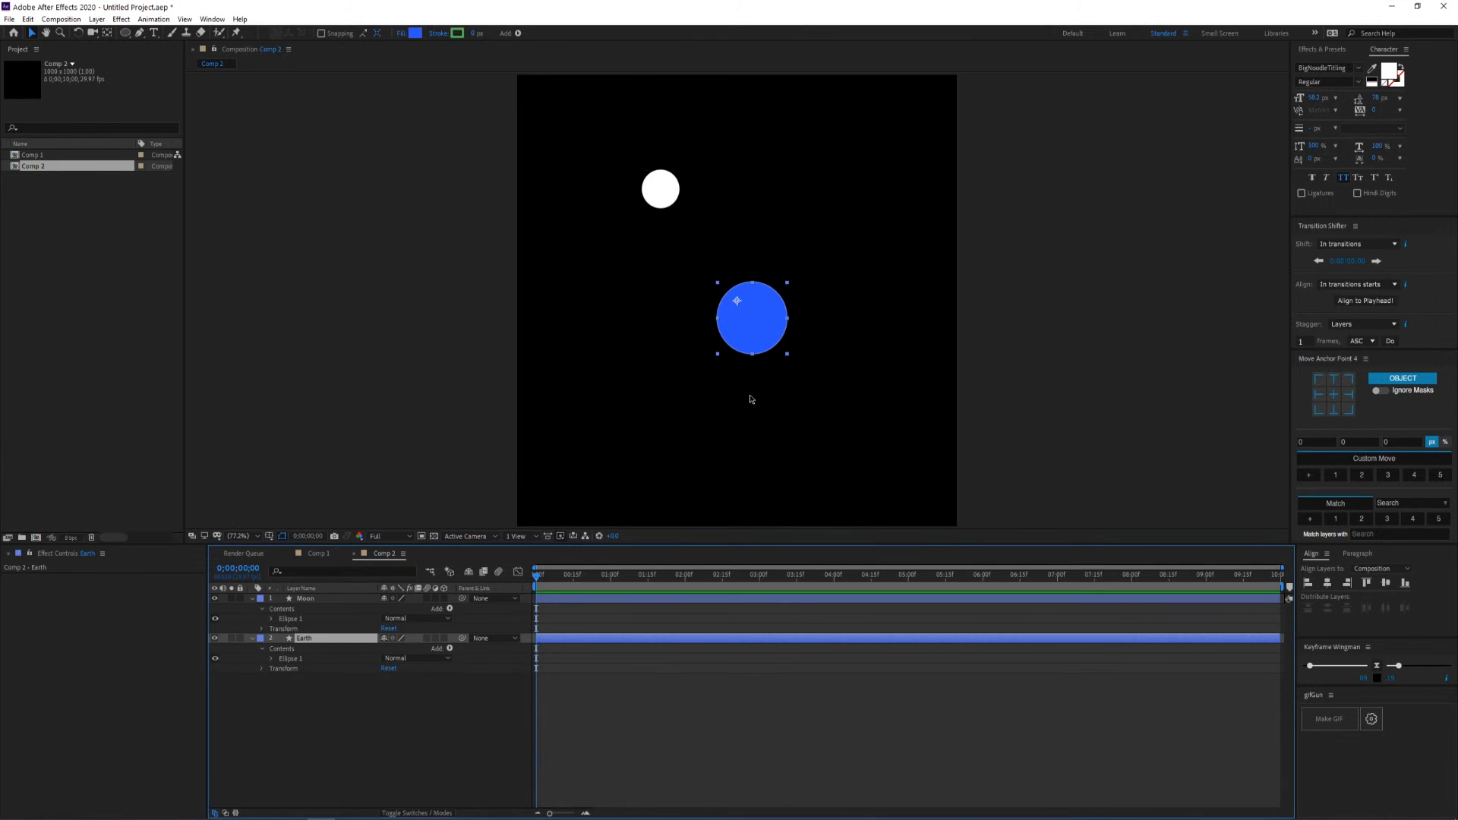
# Centre the anchor points of the Earth and Moon layers on their own circles
pyautogui.click(744, 437)
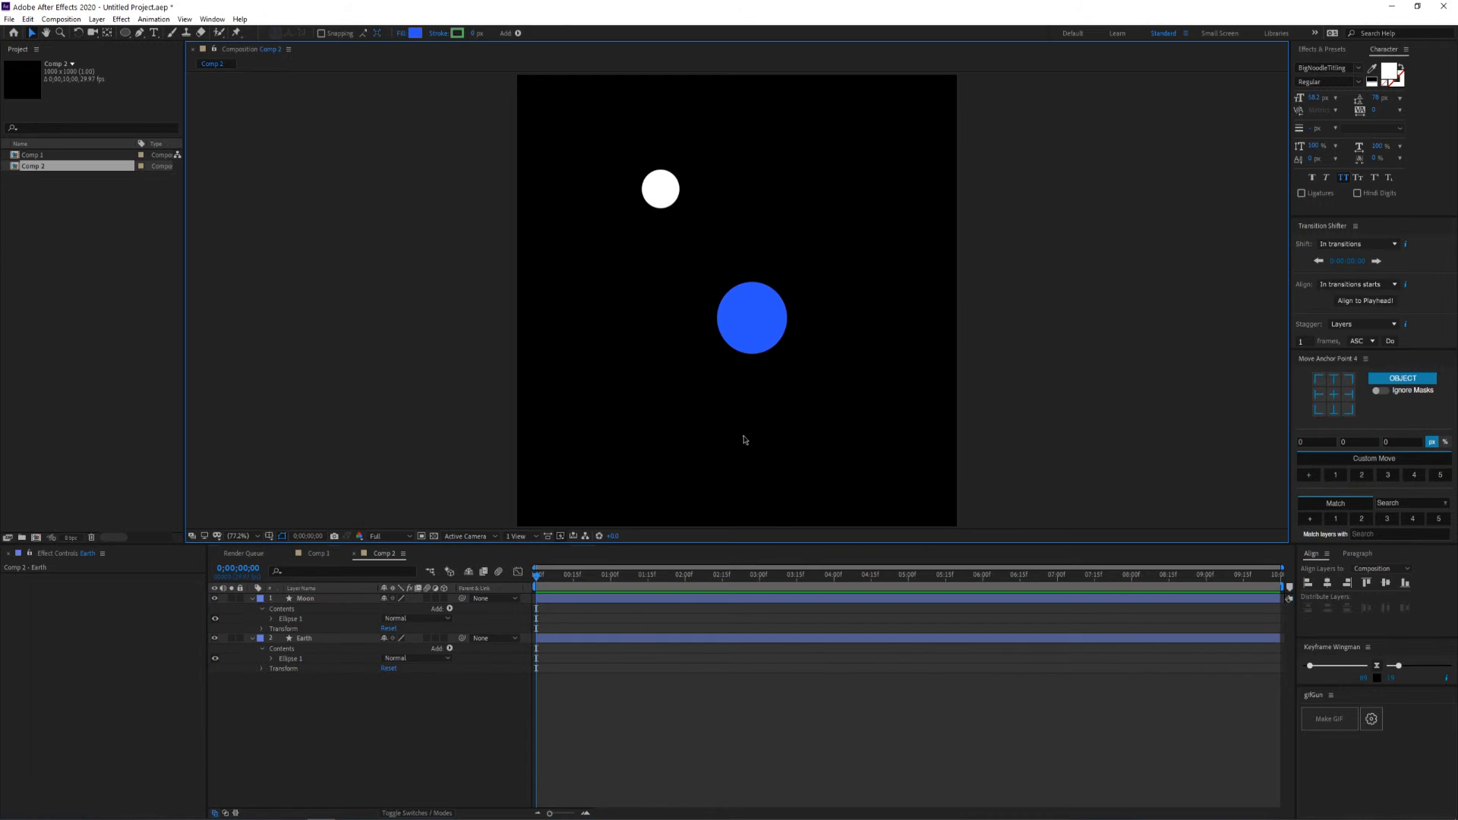
pyautogui.click(760, 325)
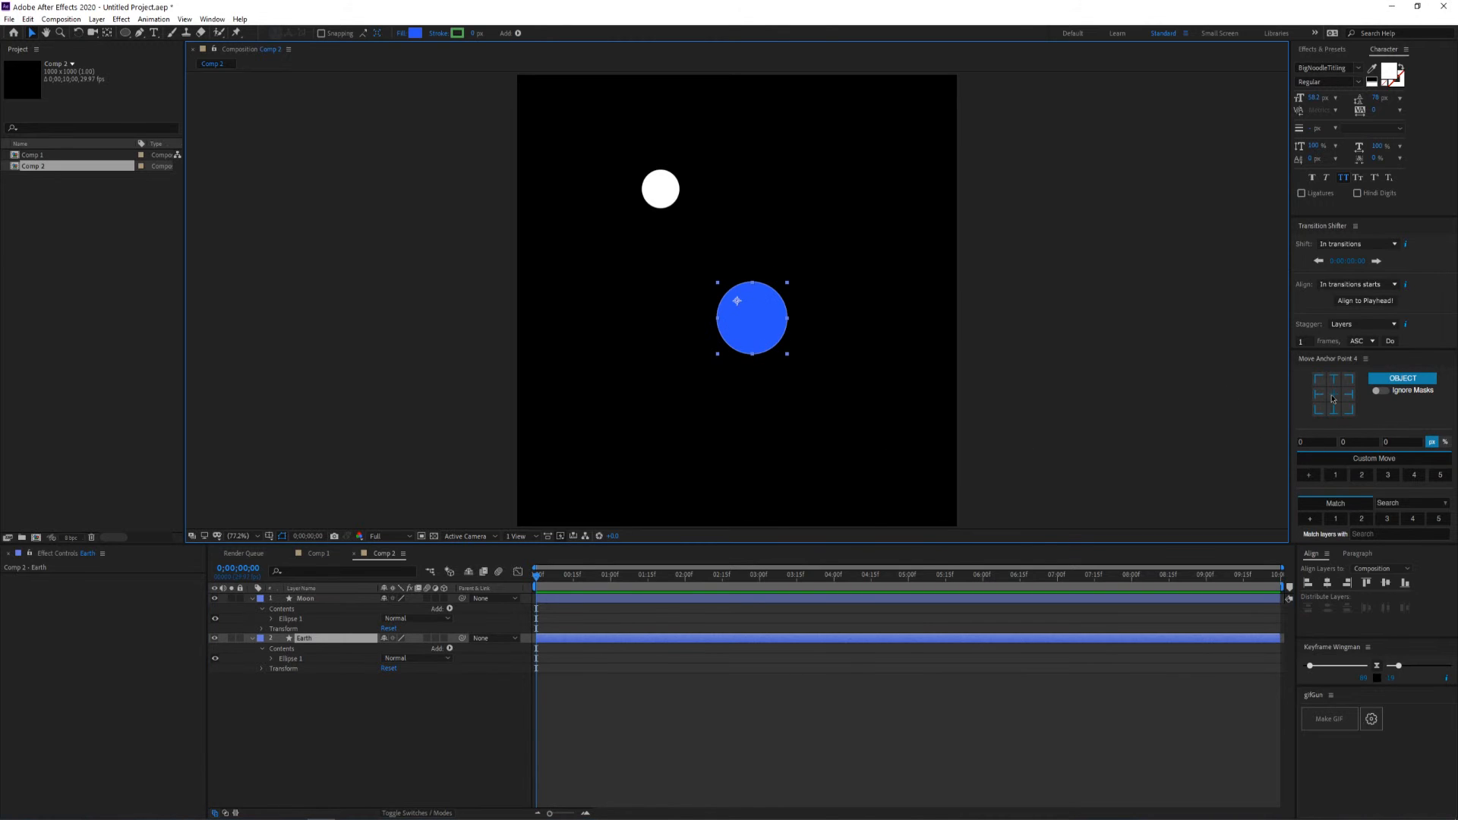
pyautogui.click(672, 198)
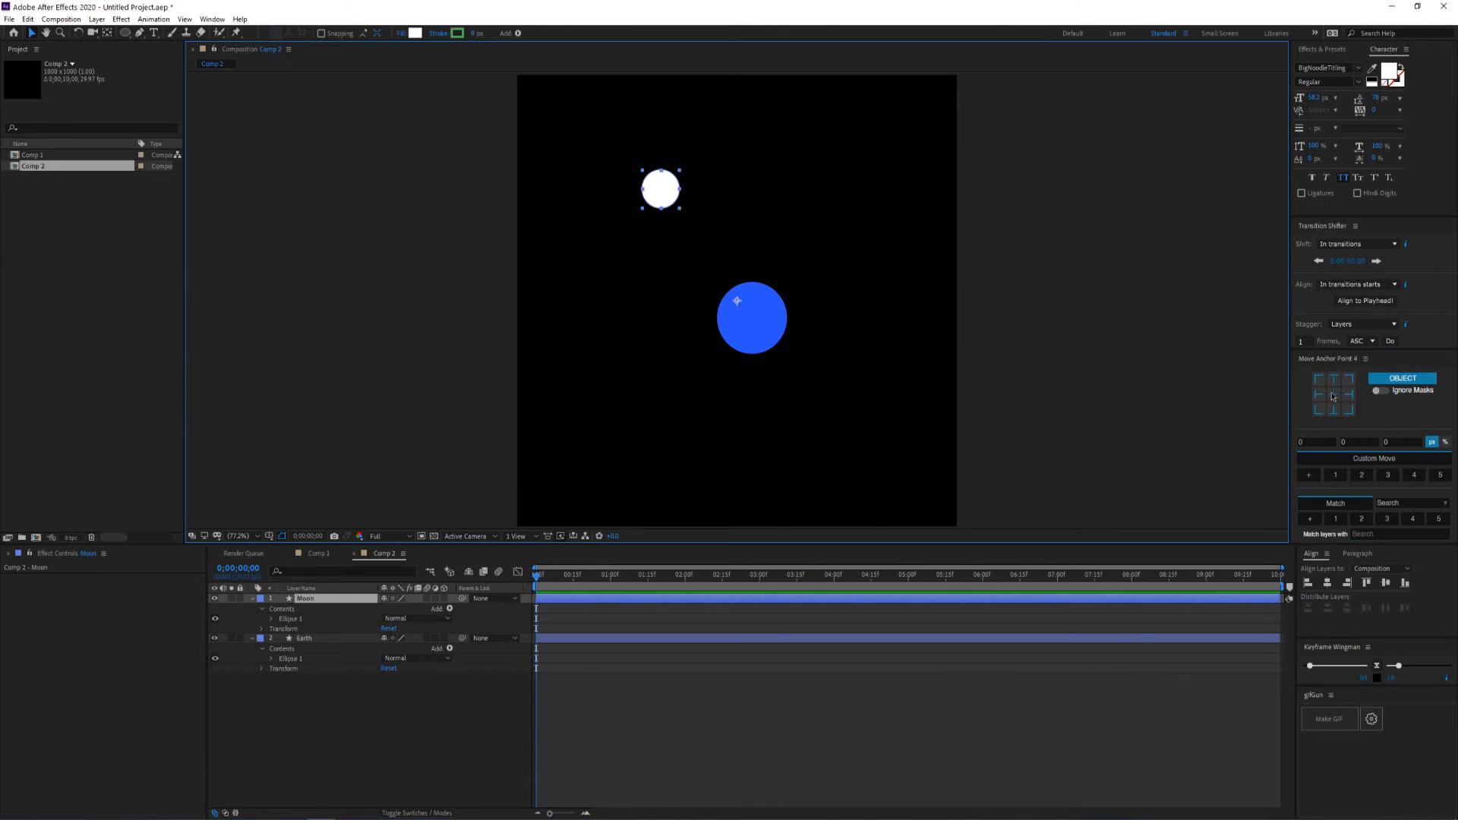
pyautogui.click(1333, 395)
# Align the Earth layer to the composition's horizontal and vertical centre
pyautogui.click(764, 328)
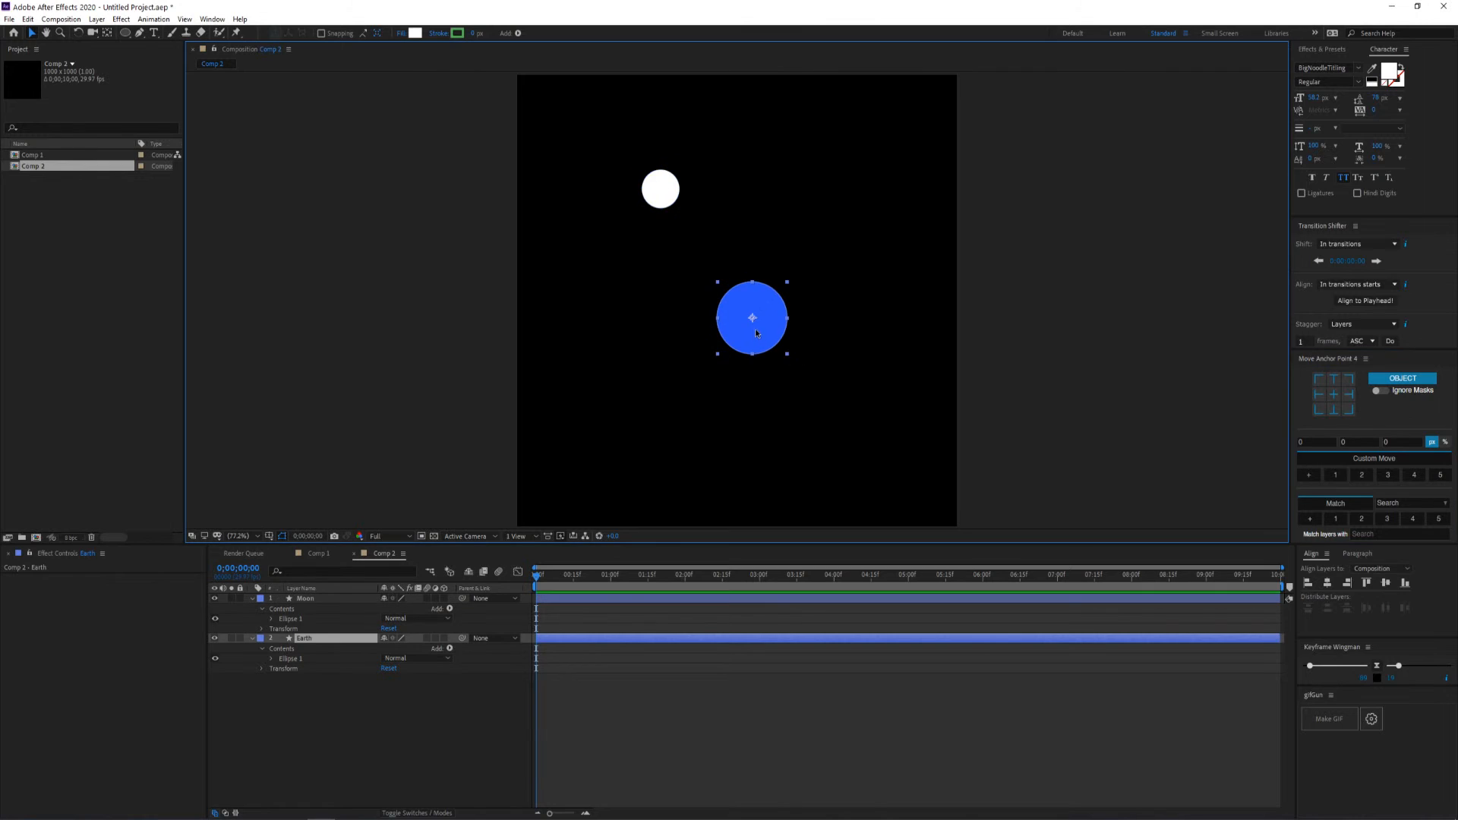
pyautogui.click(1328, 582)
pyautogui.click(1386, 583)
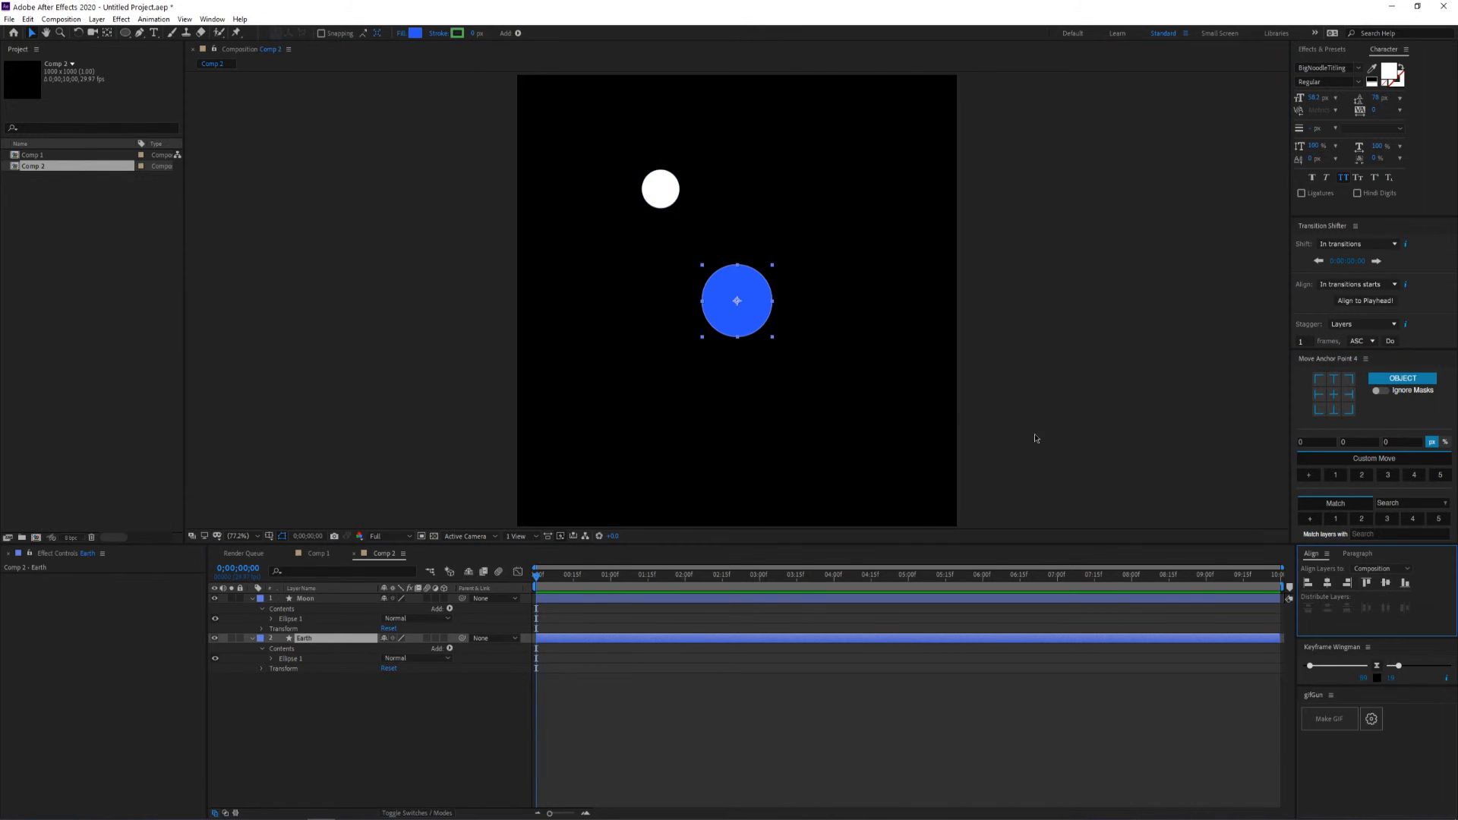
# Move the Moon layer's anchor point to the centre of the Earth circle
pyautogui.click(658, 199)
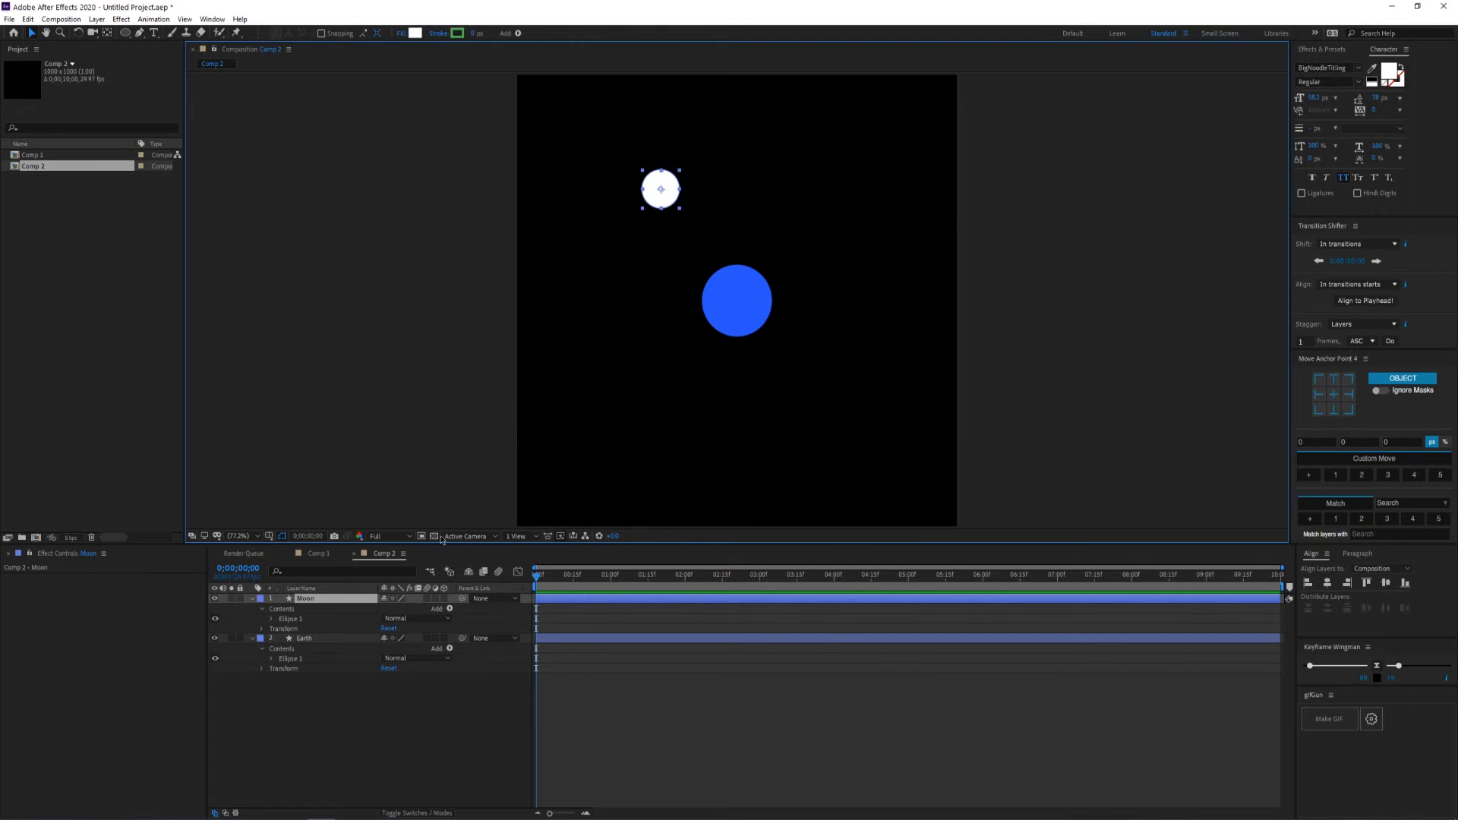
pyautogui.click(333, 602)
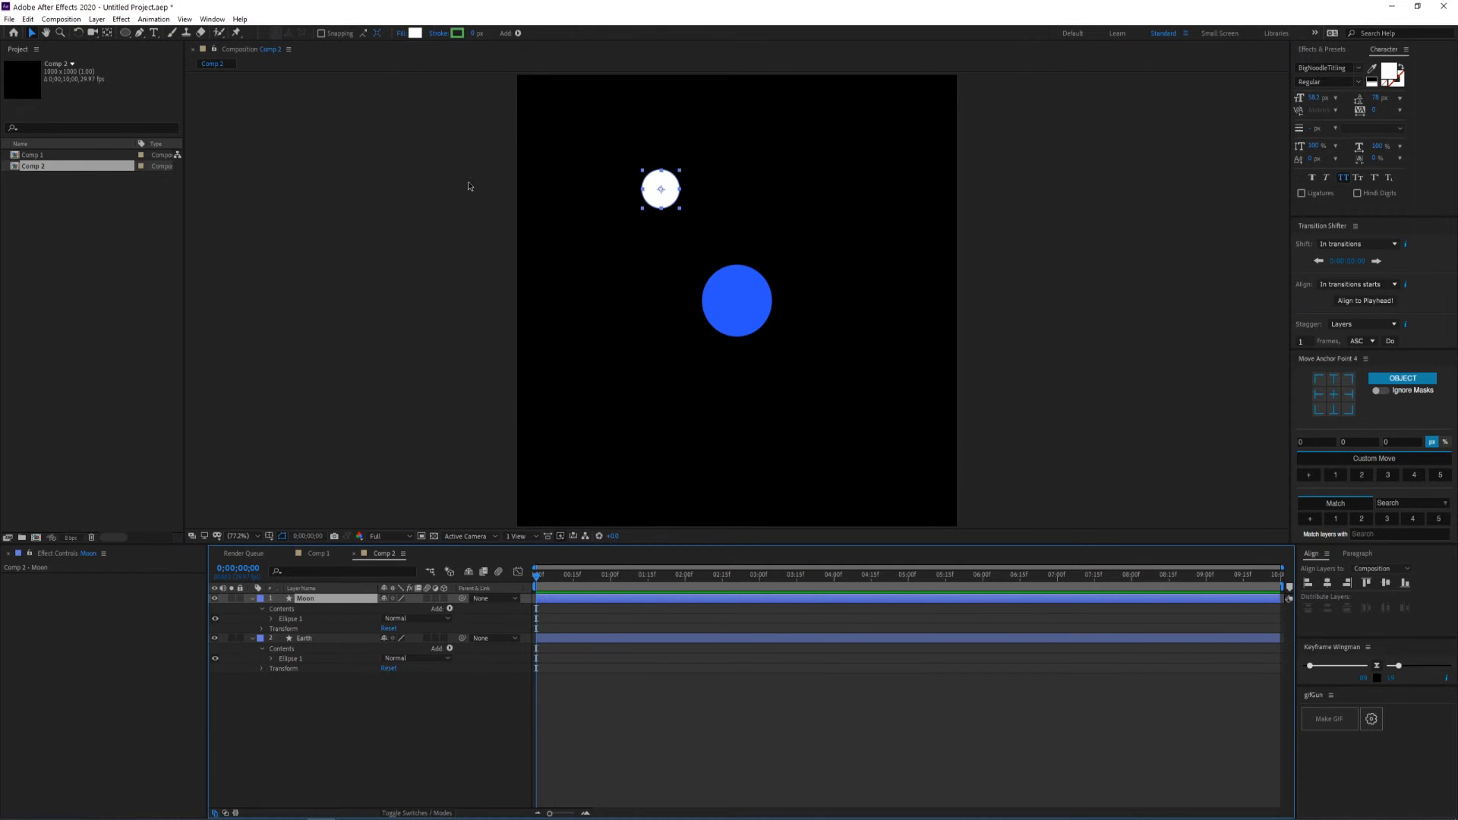
pyautogui.press('y')
pyautogui.moveTo(663, 192); pyautogui.dragTo(739, 303)
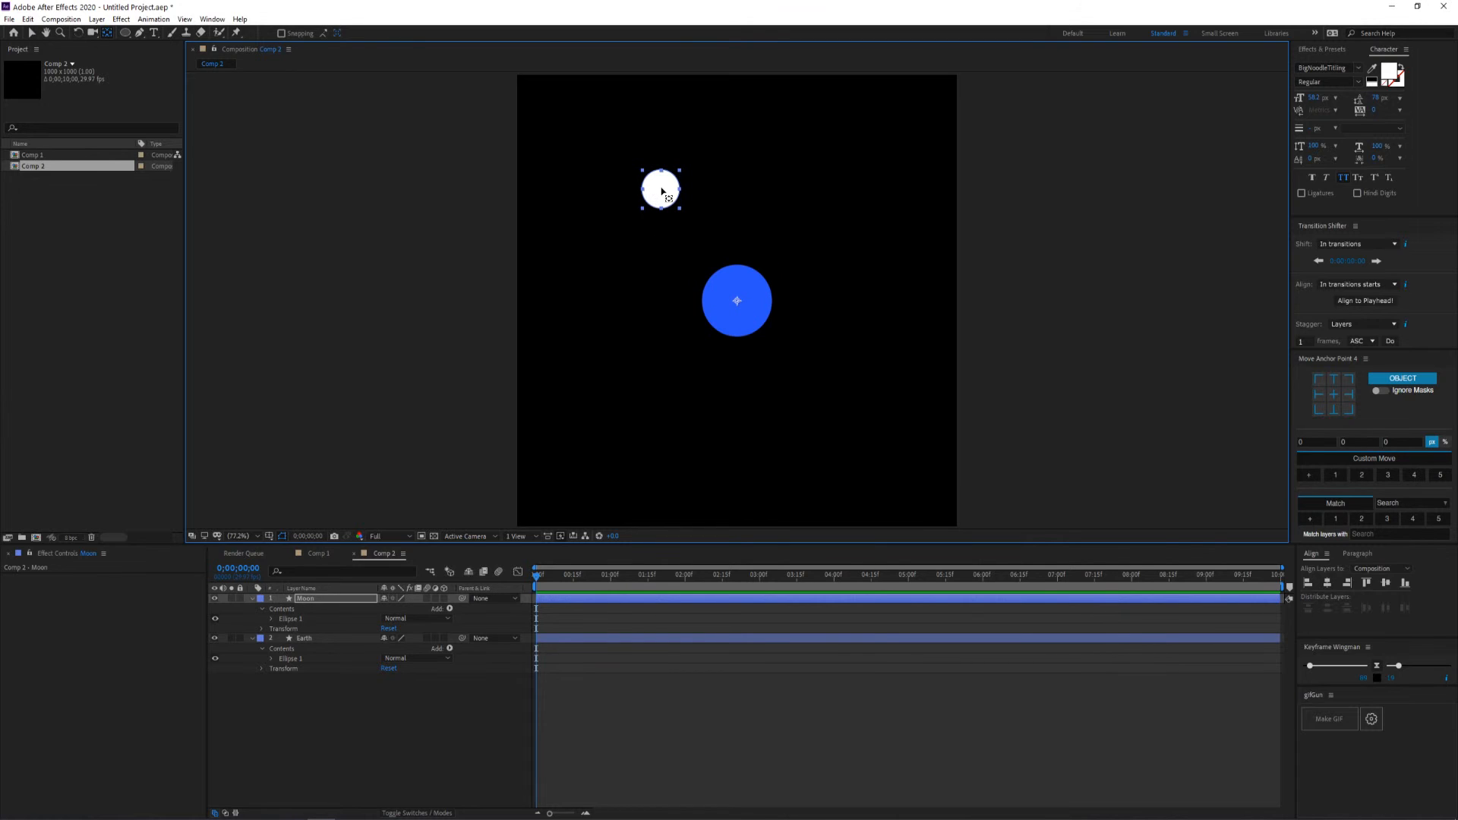
# Keyframe the Moon's rotation from 0 at the start to one full revolution at 5 seconds, and end the work area there
pyautogui.click(318, 600)
pyautogui.press('r')
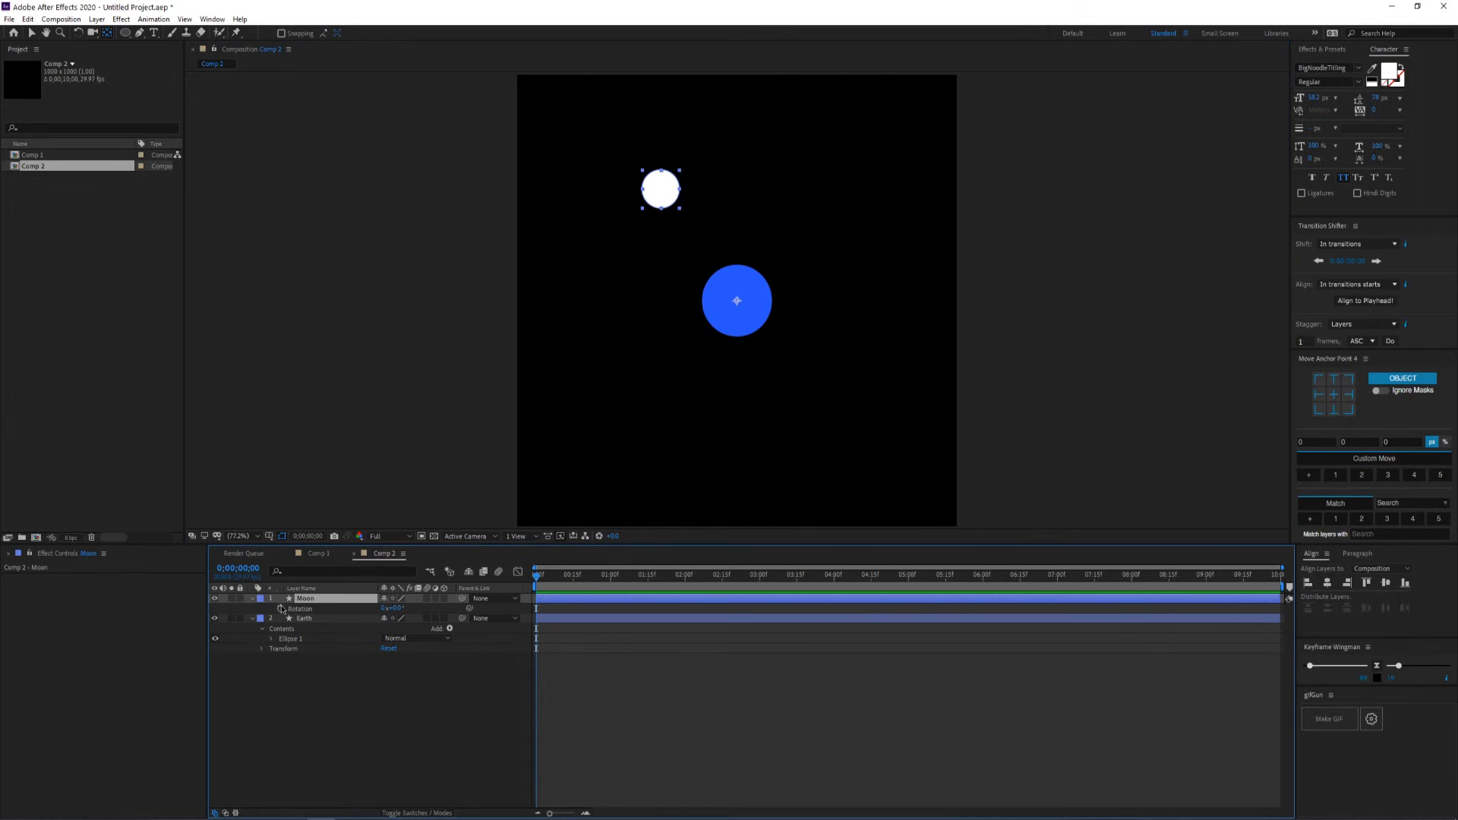
pyautogui.moveTo(538, 576); pyautogui.dragTo(913, 584)
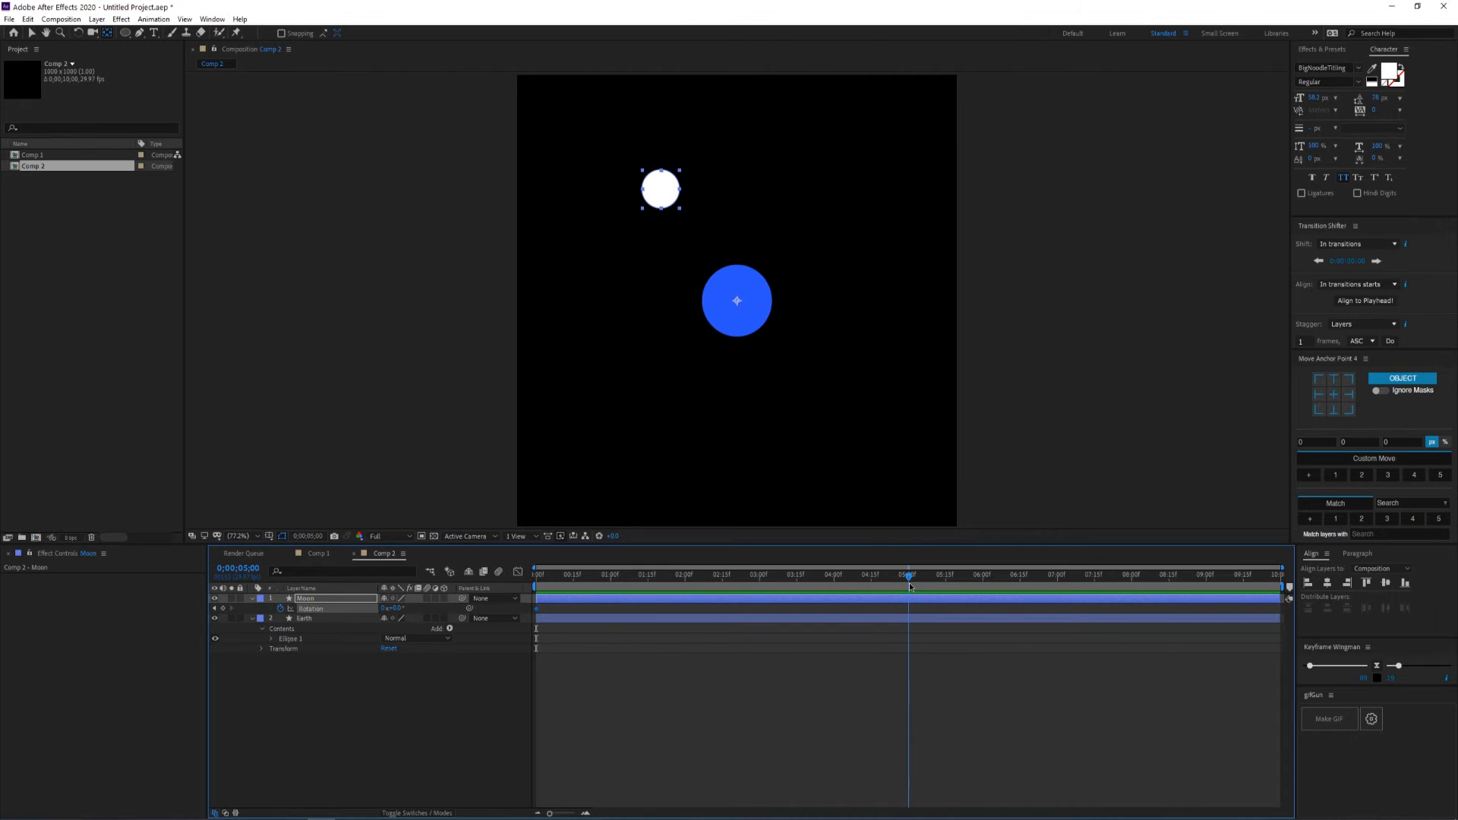
pyautogui.click(385, 608)
pyautogui.write('1')
pyautogui.press('Return')
pyautogui.press('n')
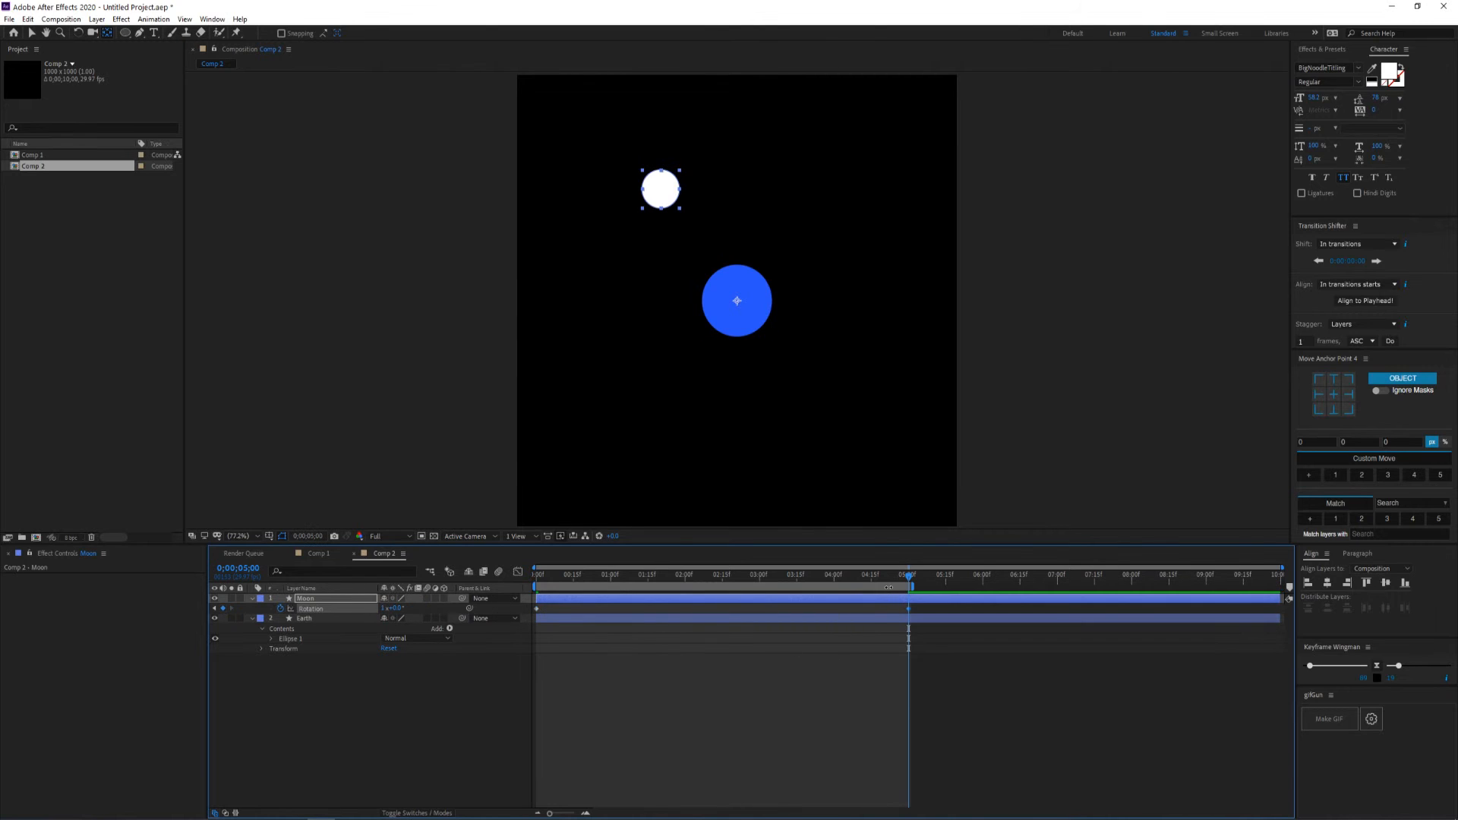
# Play back the Moon's rotation from the start of the timeline to check its orbit around Earth
pyautogui.moveTo(909, 580); pyautogui.dragTo(524, 591)
pyautogui.press('space')
pyautogui.click(907, 582)
pyautogui.press('space')
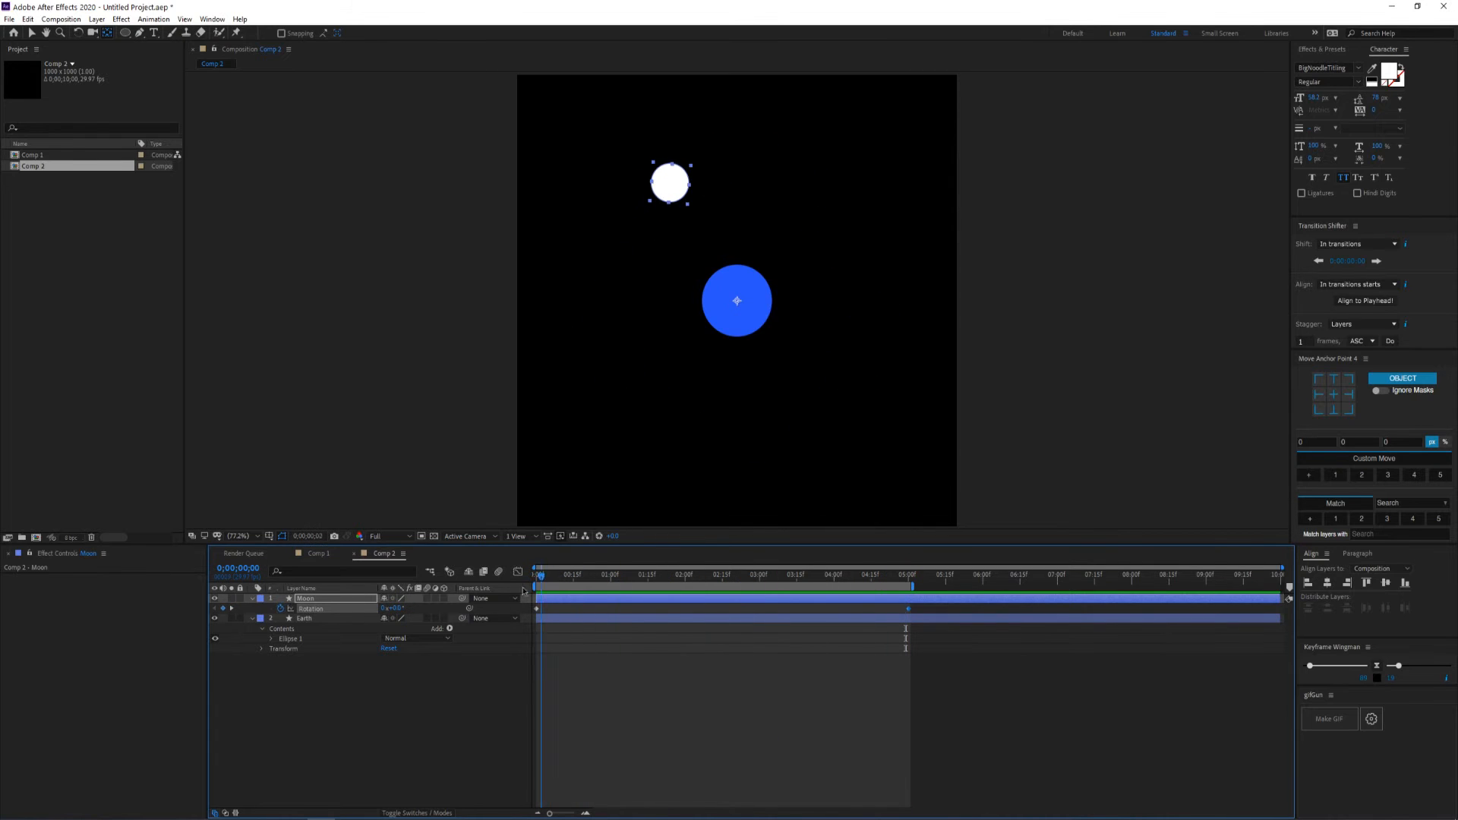
pyautogui.click(307, 619)
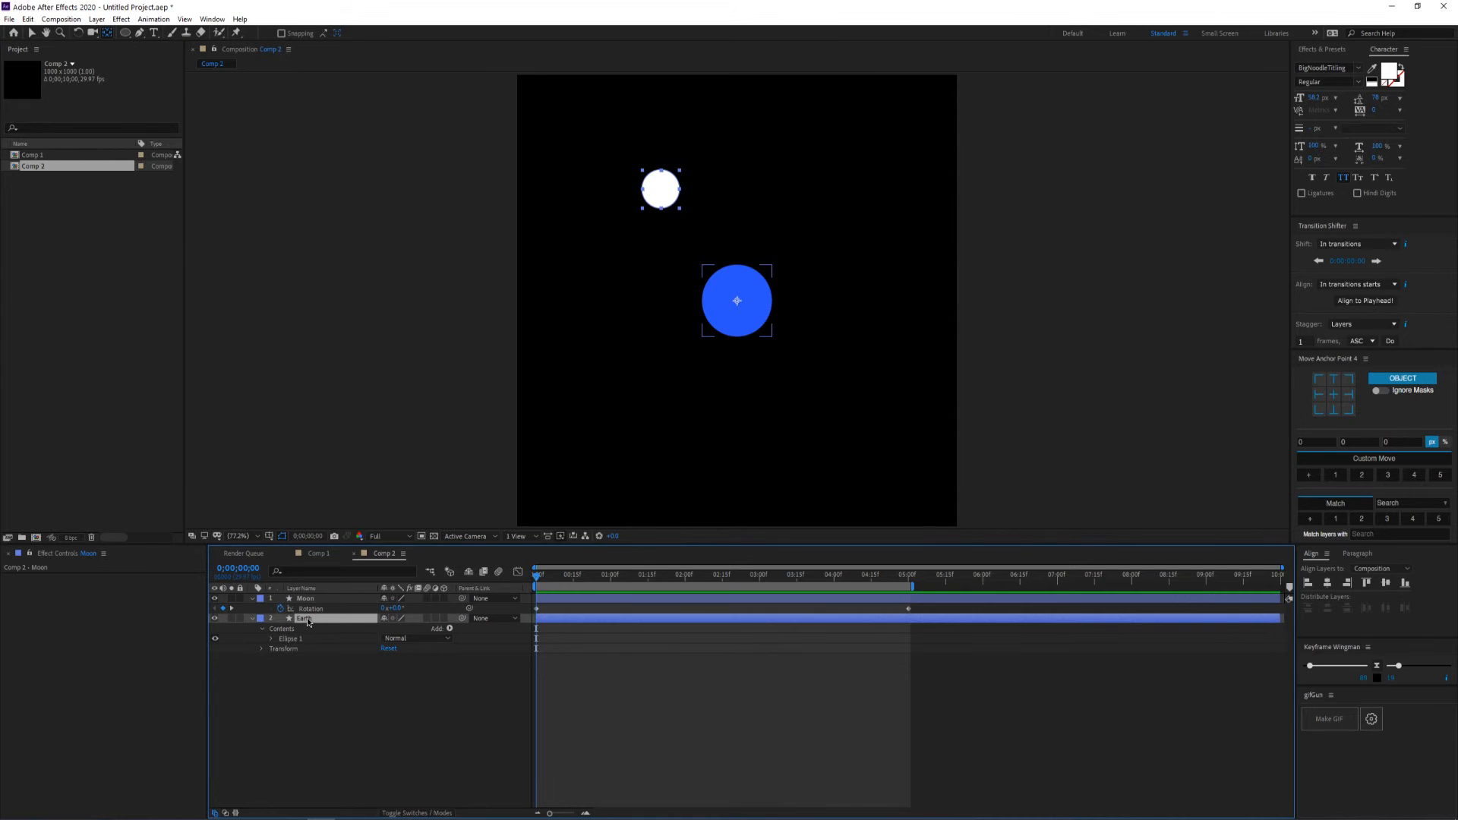
pyautogui.press('v')
pyautogui.click(737, 307)
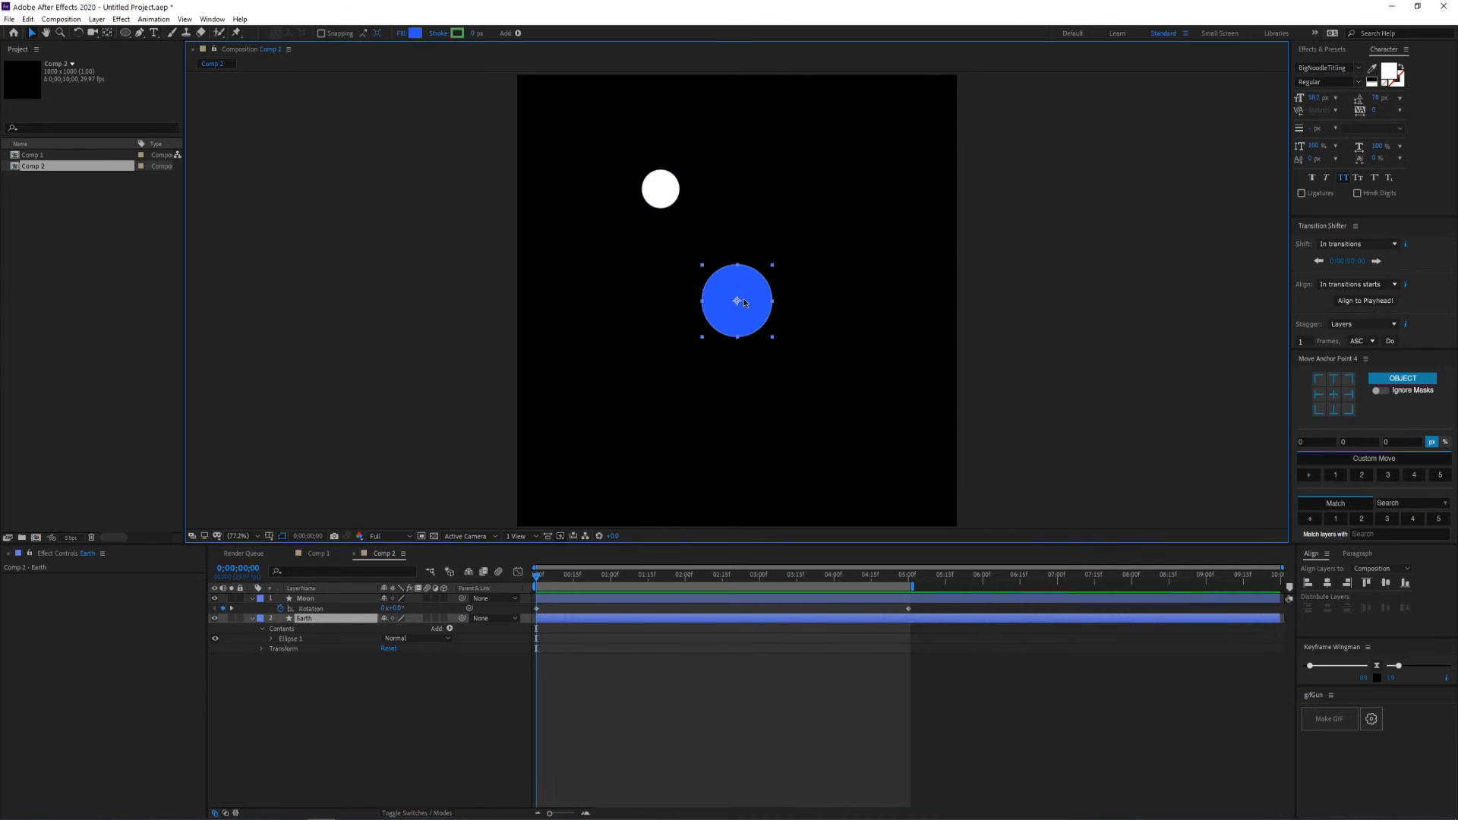
pyautogui.click(805, 300)
pyautogui.click(753, 307)
pyautogui.click(416, 33)
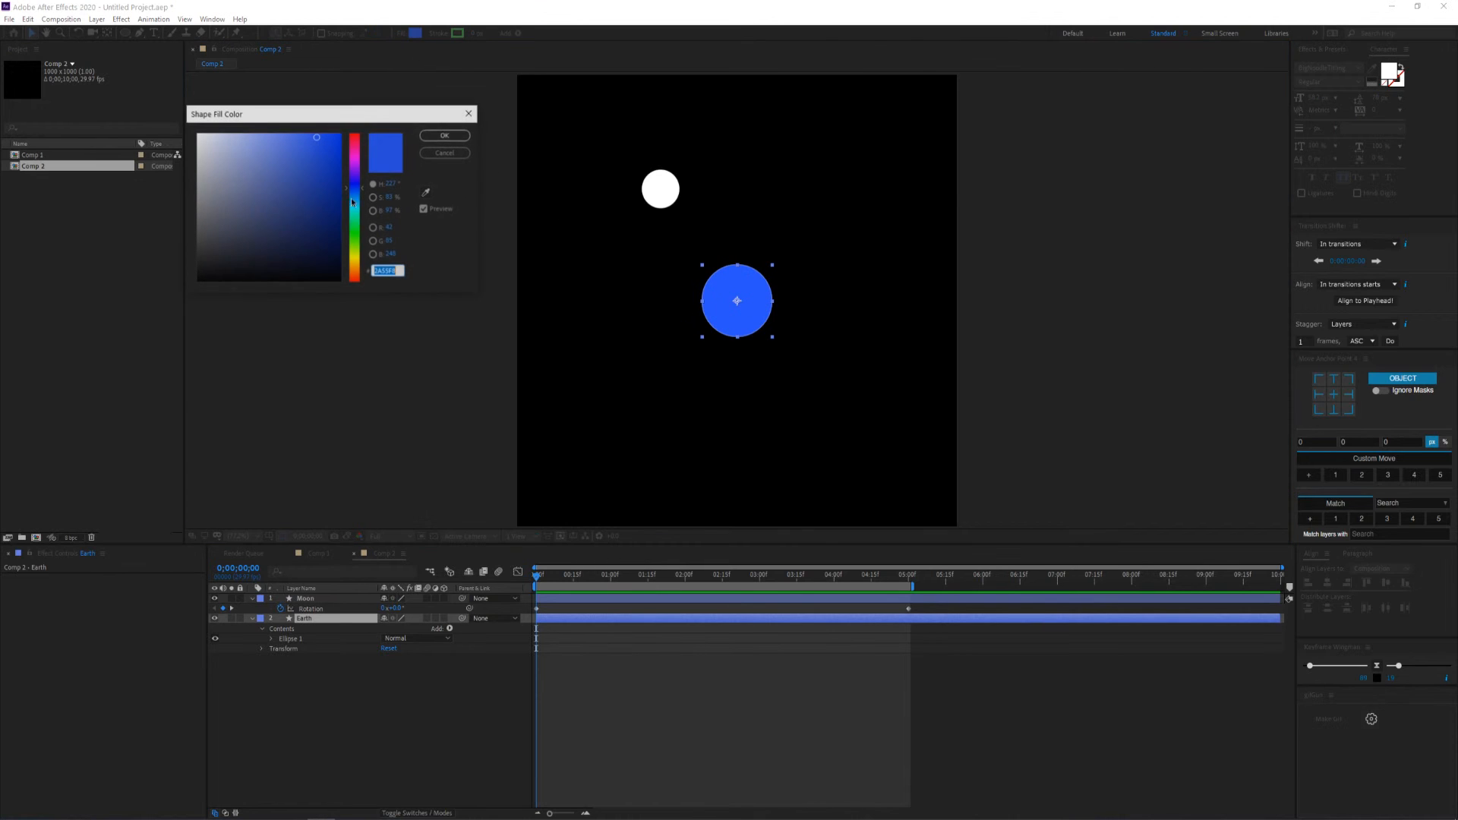
pyautogui.click(341, 137)
pyautogui.click(445, 153)
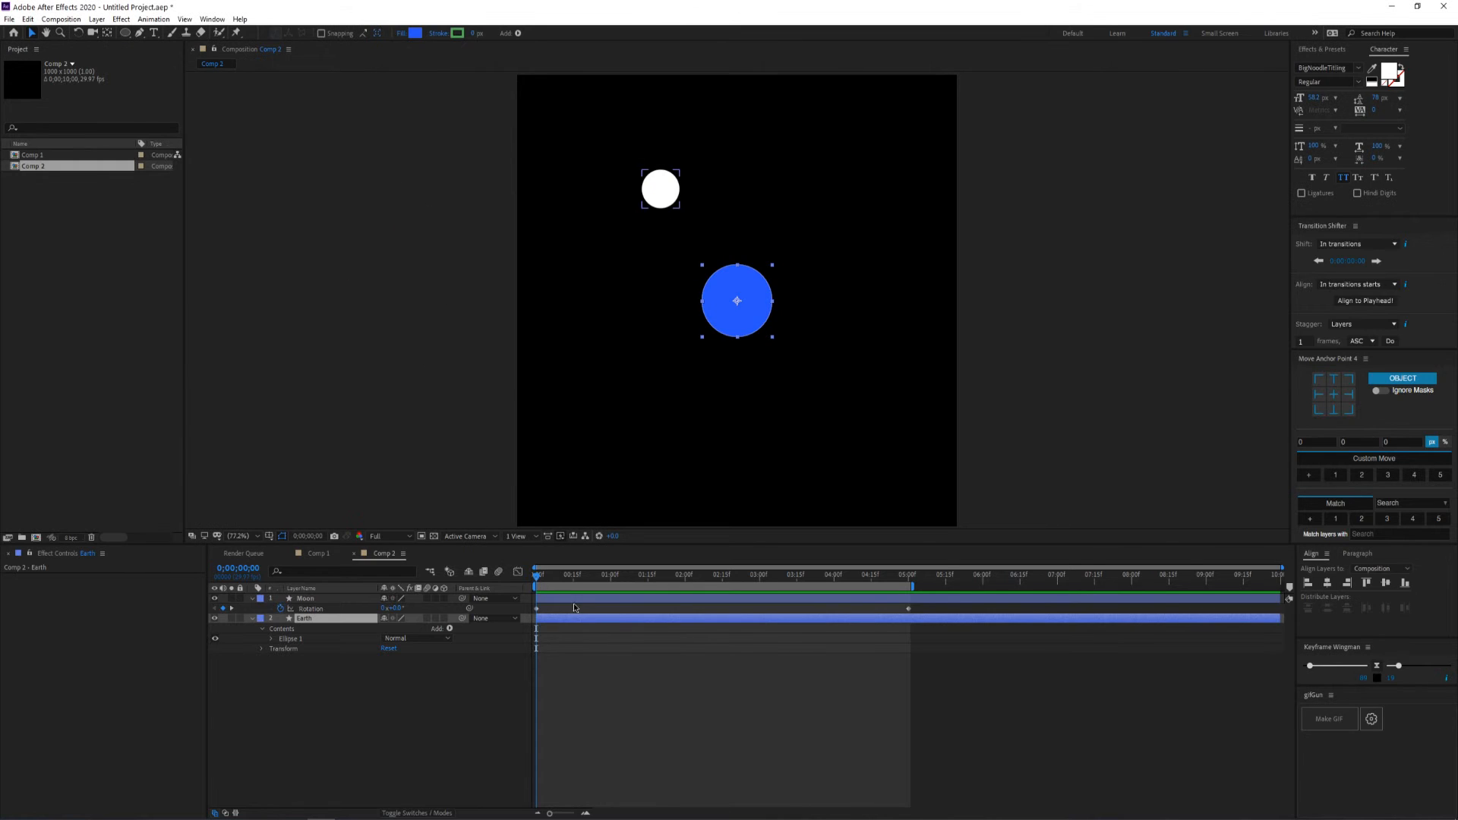
# Parent the Moon layer to Earth, test the link by rotating Earth, and undo the test rotation
pyautogui.click(751, 308)
pyautogui.press('r')
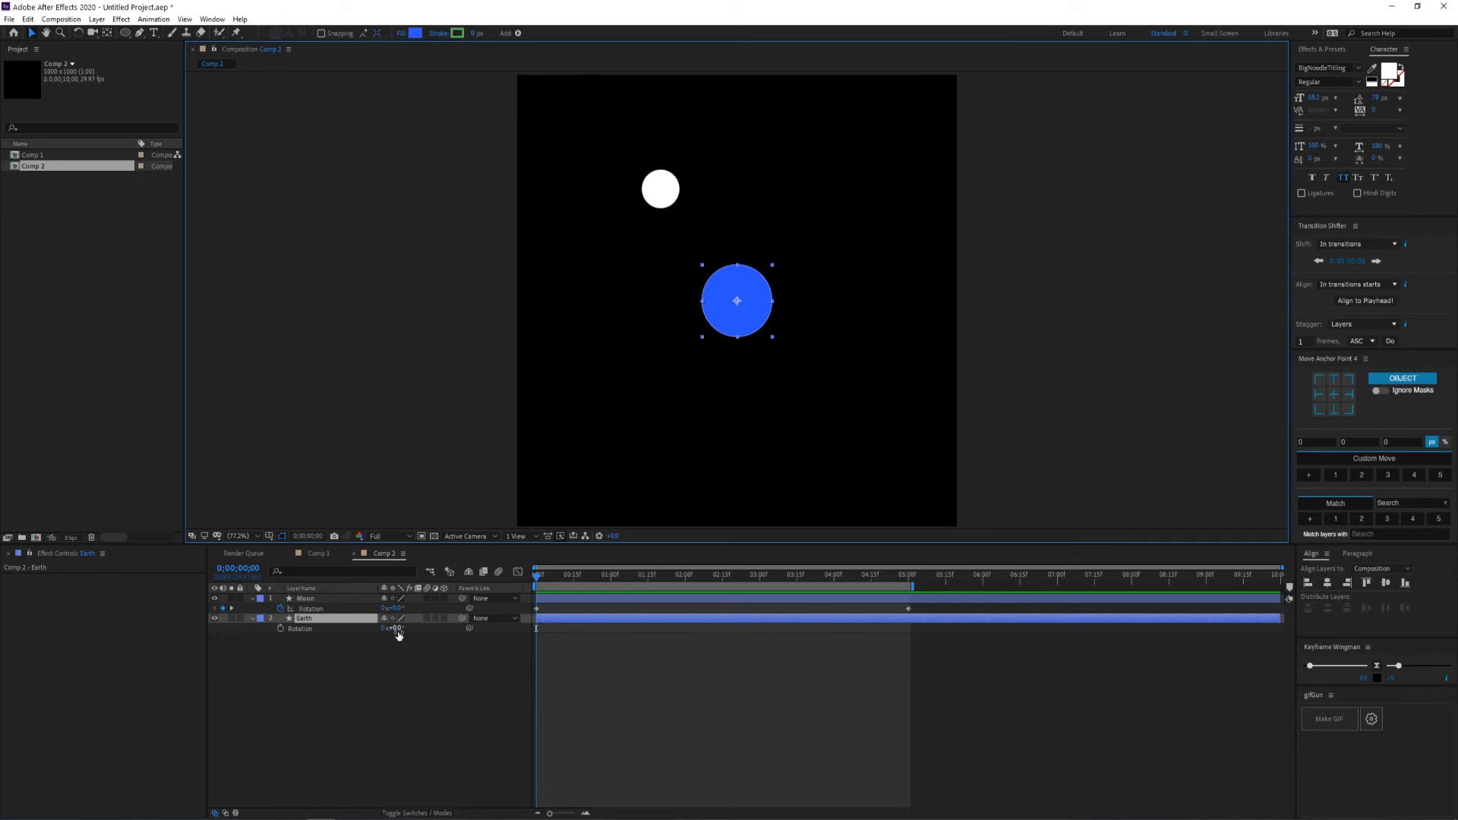
pyautogui.moveTo(394, 629); pyautogui.dragTo(454, 626)
pyautogui.hotkey('ctrl', 'z')
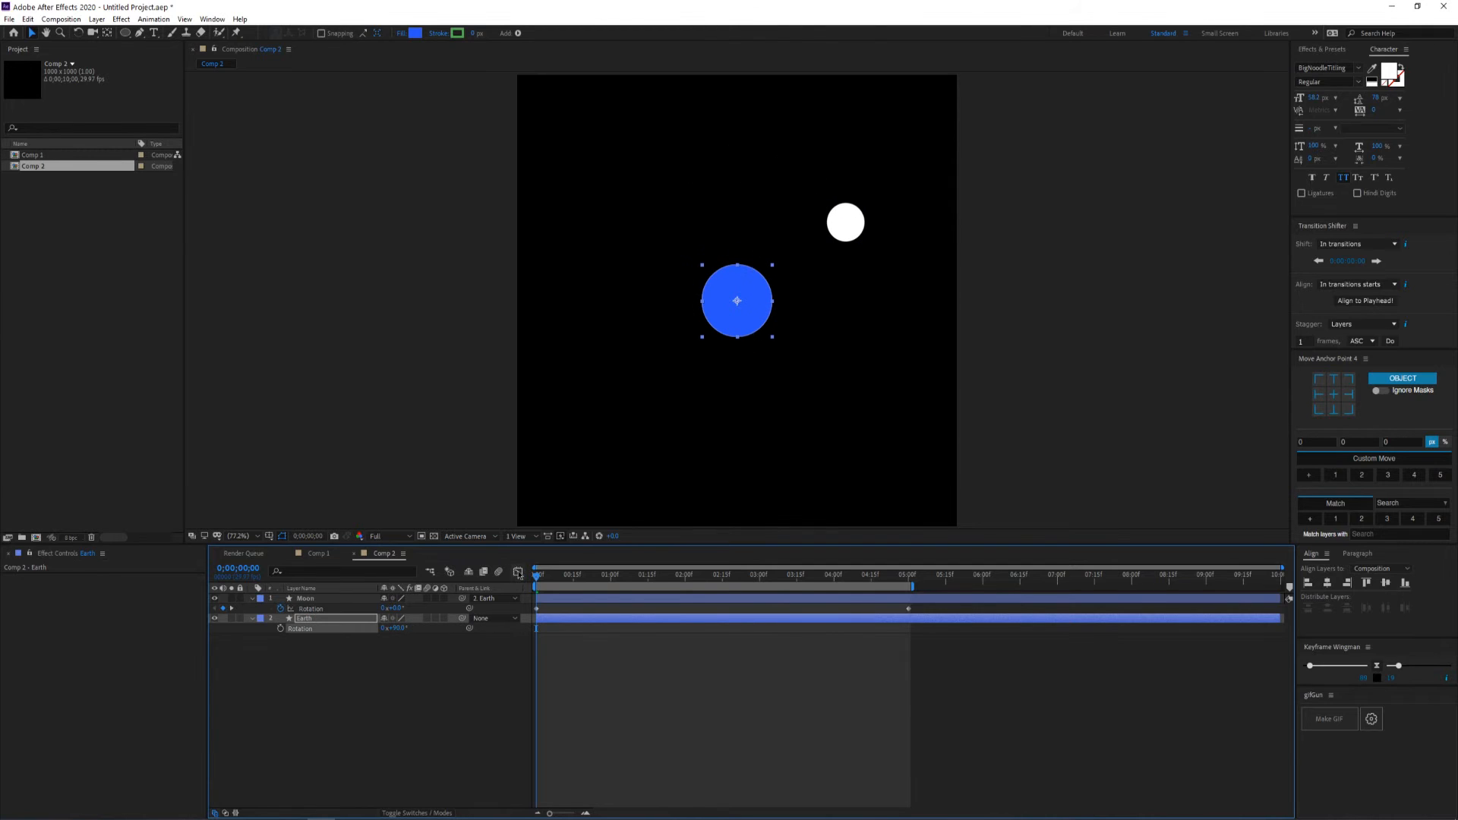
pyautogui.hotkey('ctrl', 'z')
# Keyframe Earth's rotation from 0° at the start to 100° at 5 seconds and preview the animation
pyautogui.click(281, 628)
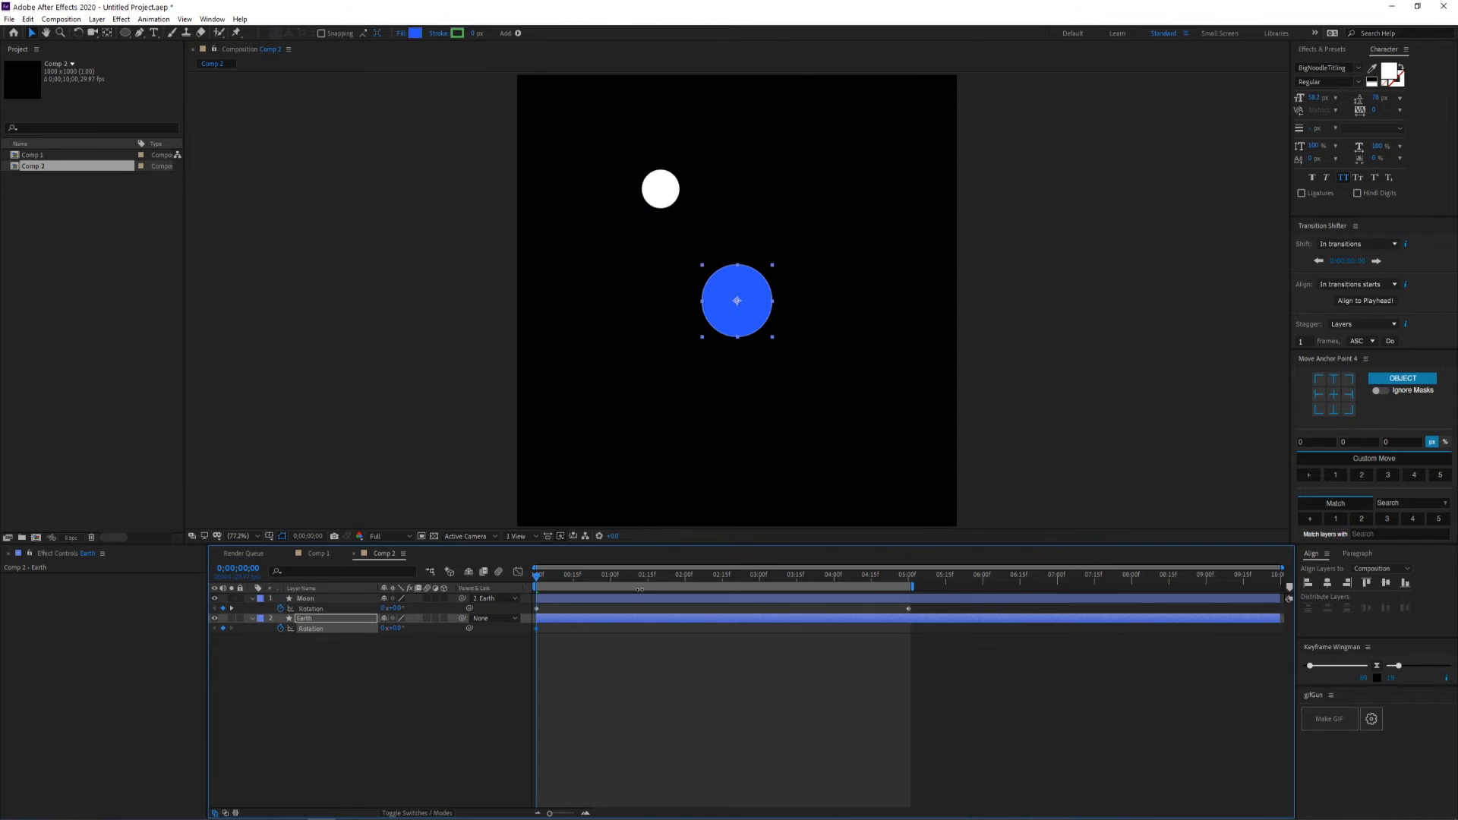
pyautogui.moveTo(681, 578); pyautogui.dragTo(909, 579)
pyautogui.click(398, 628)
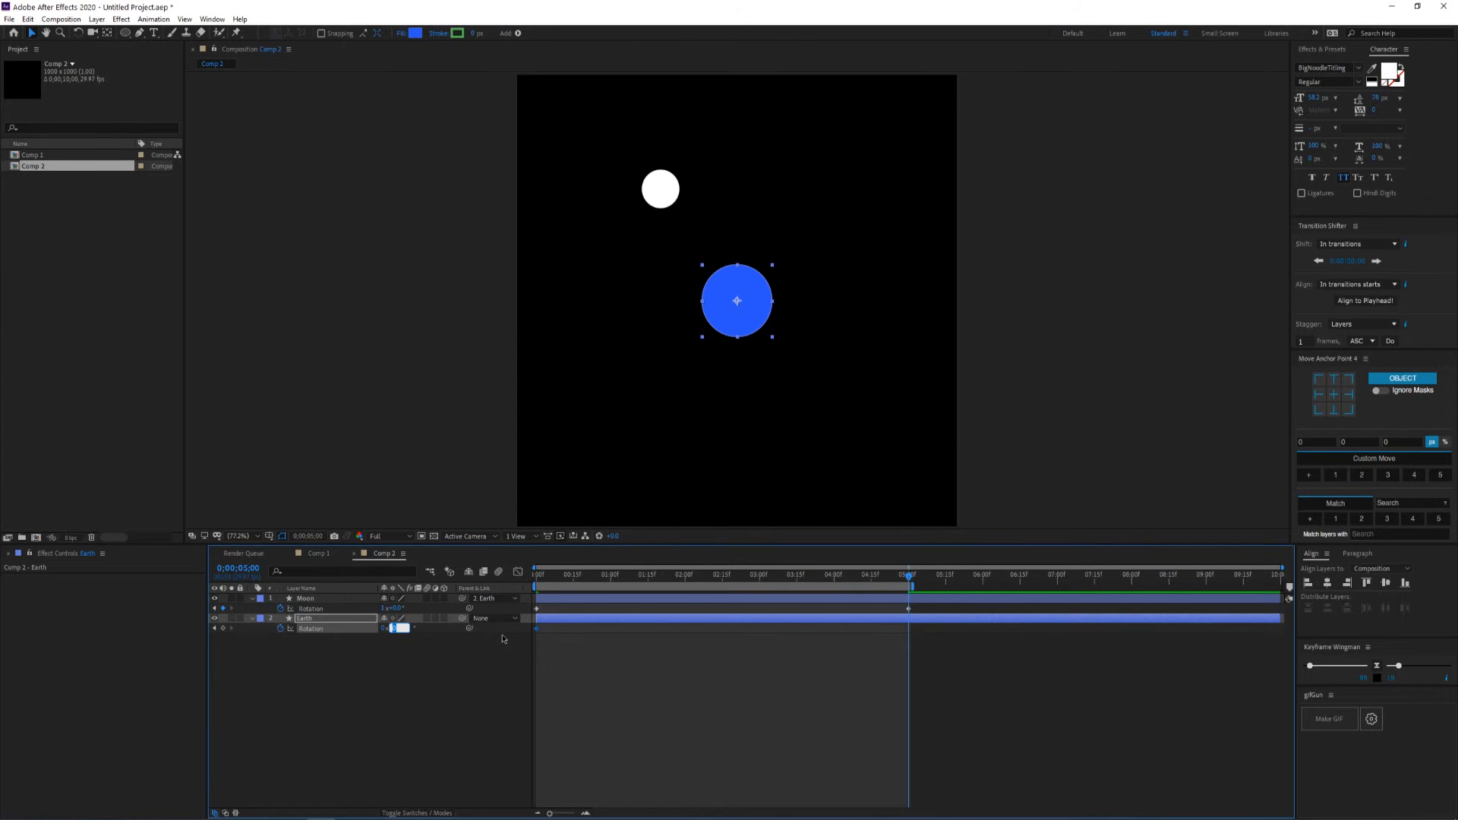
pyautogui.write('100')
pyautogui.press('Return')
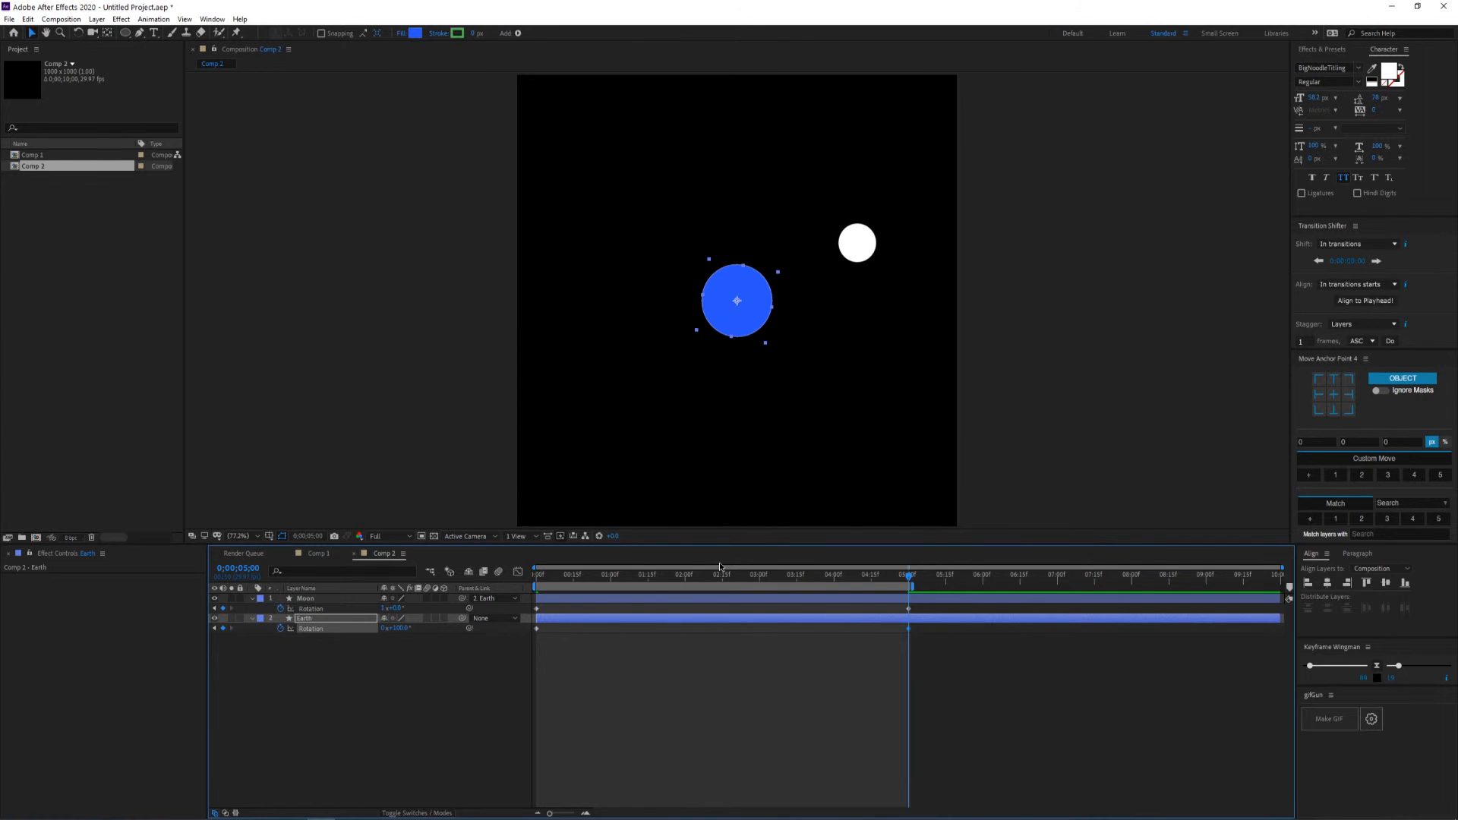
pyautogui.press('space')
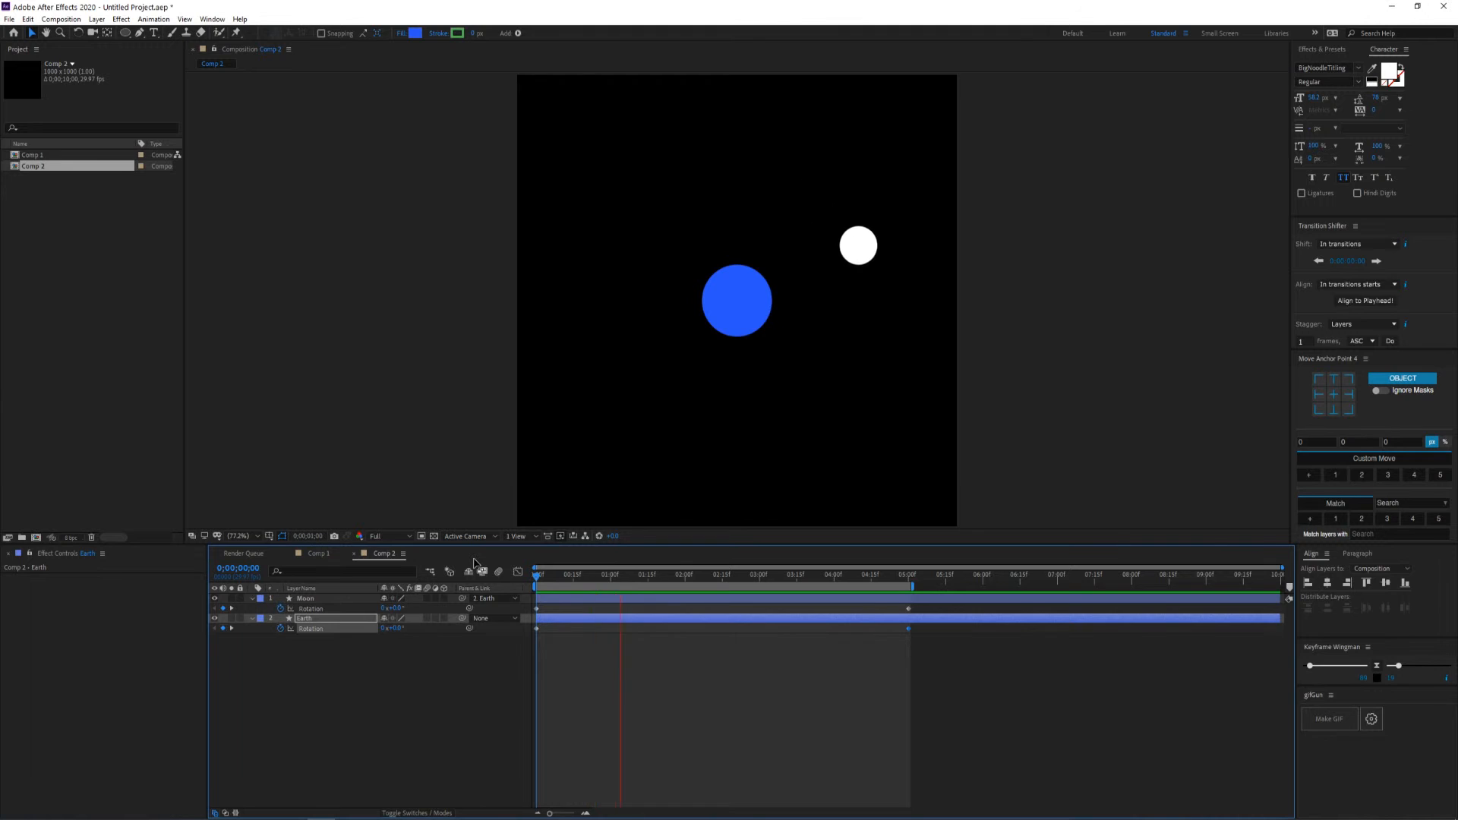
pyautogui.press('space')
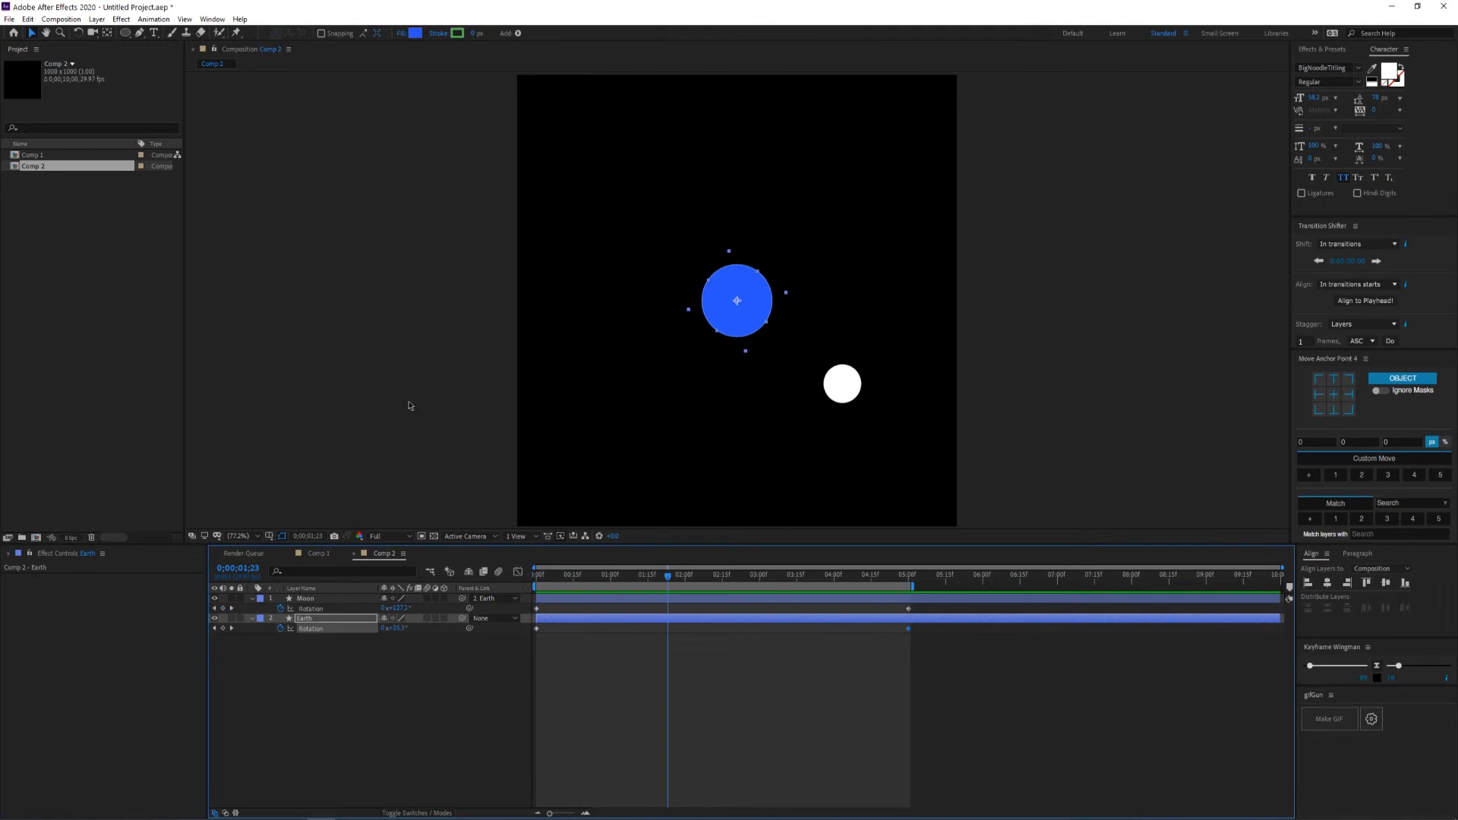
# Try a Venetian Blinds effect on the Earth layer with 7% transition completion and preview the rotation
pyautogui.click(415, 33)
pyautogui.click(447, 152)
pyautogui.click(322, 623)
pyautogui.hotkey('ctrl', 'space')
pyautogui.write('blind')
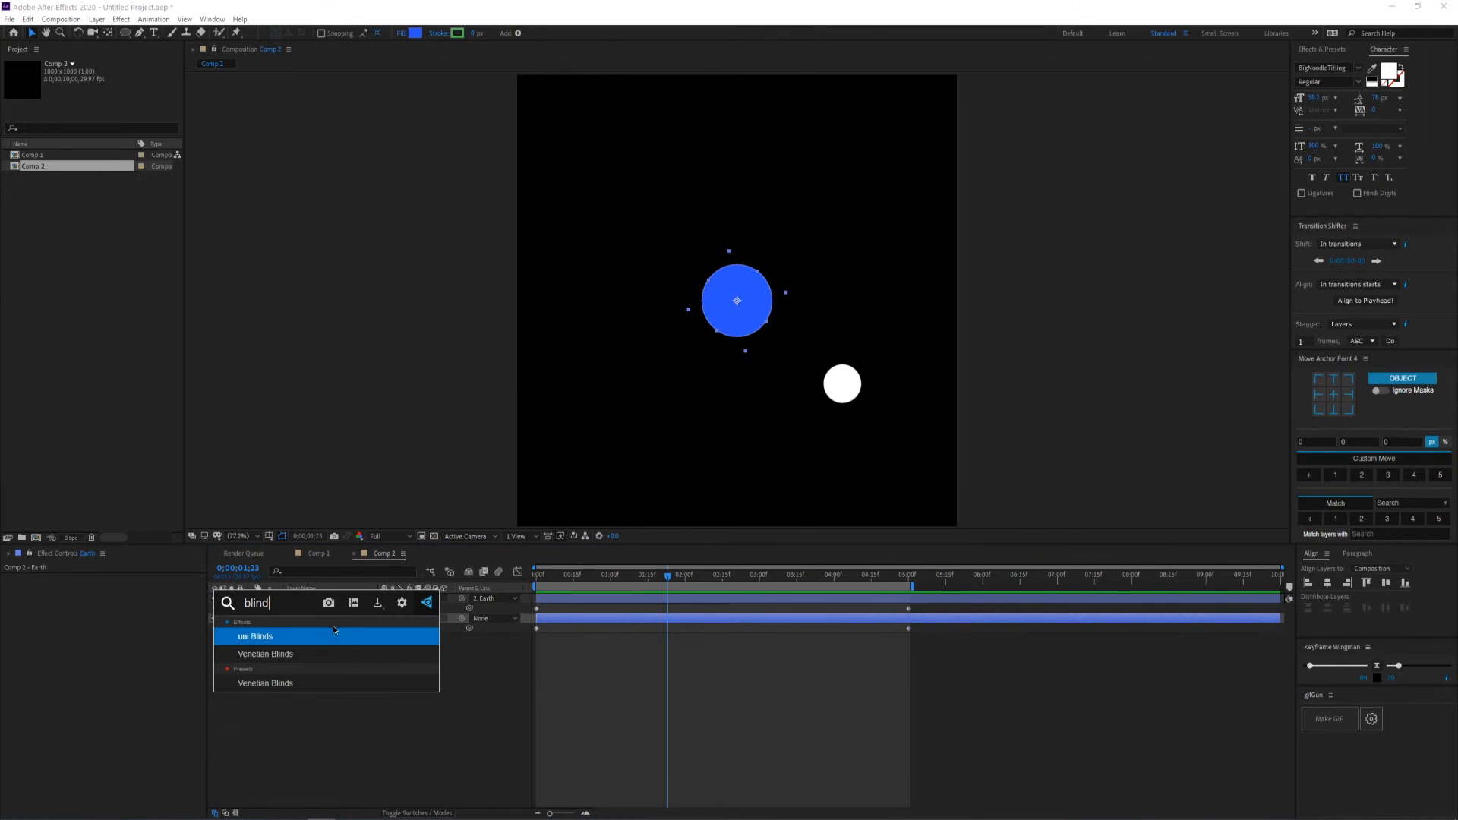
pyautogui.press('Return')
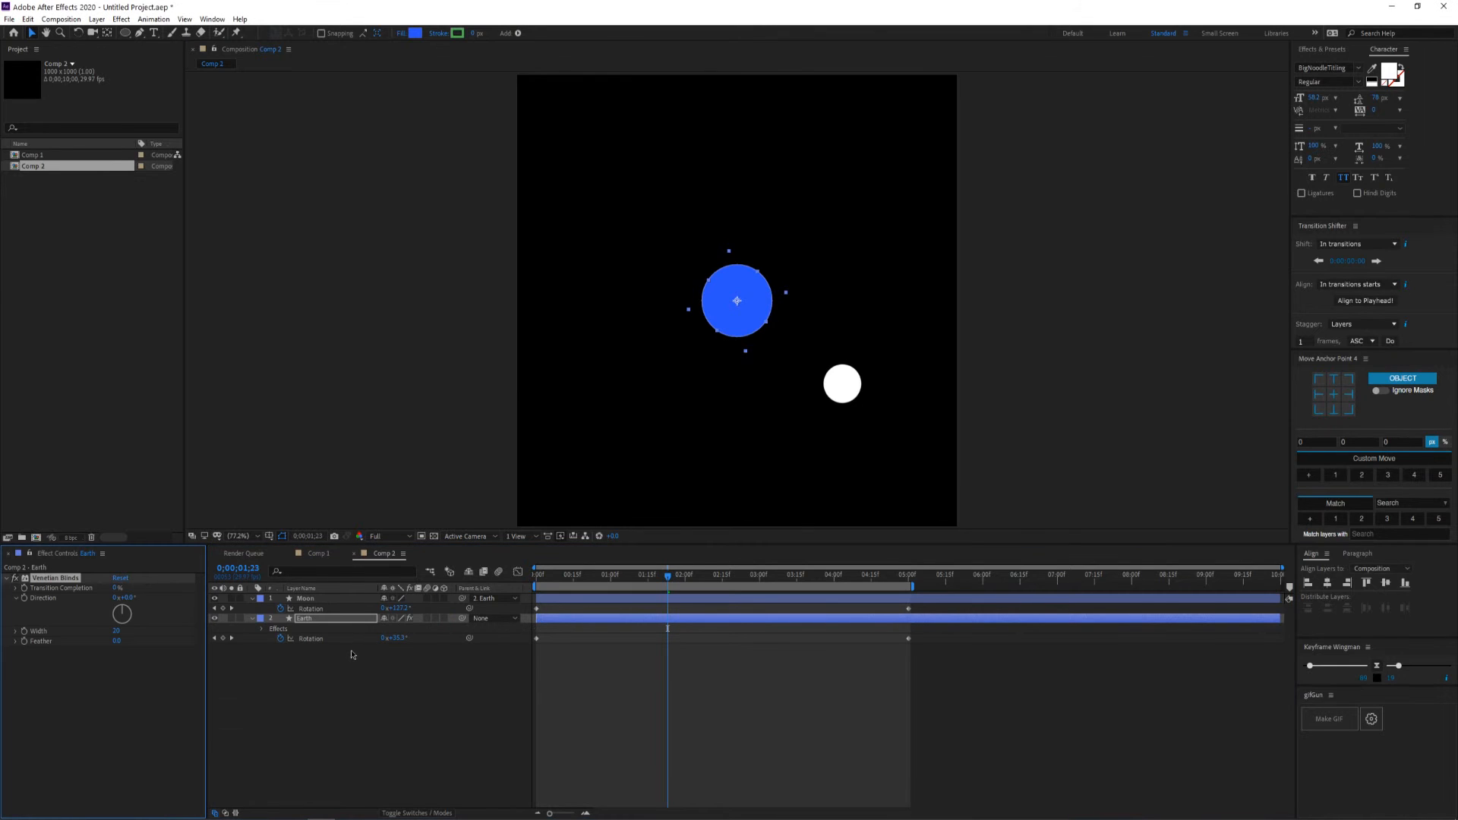
pyautogui.moveTo(119, 592); pyautogui.dragTo(44, 632)
pyautogui.press('space')
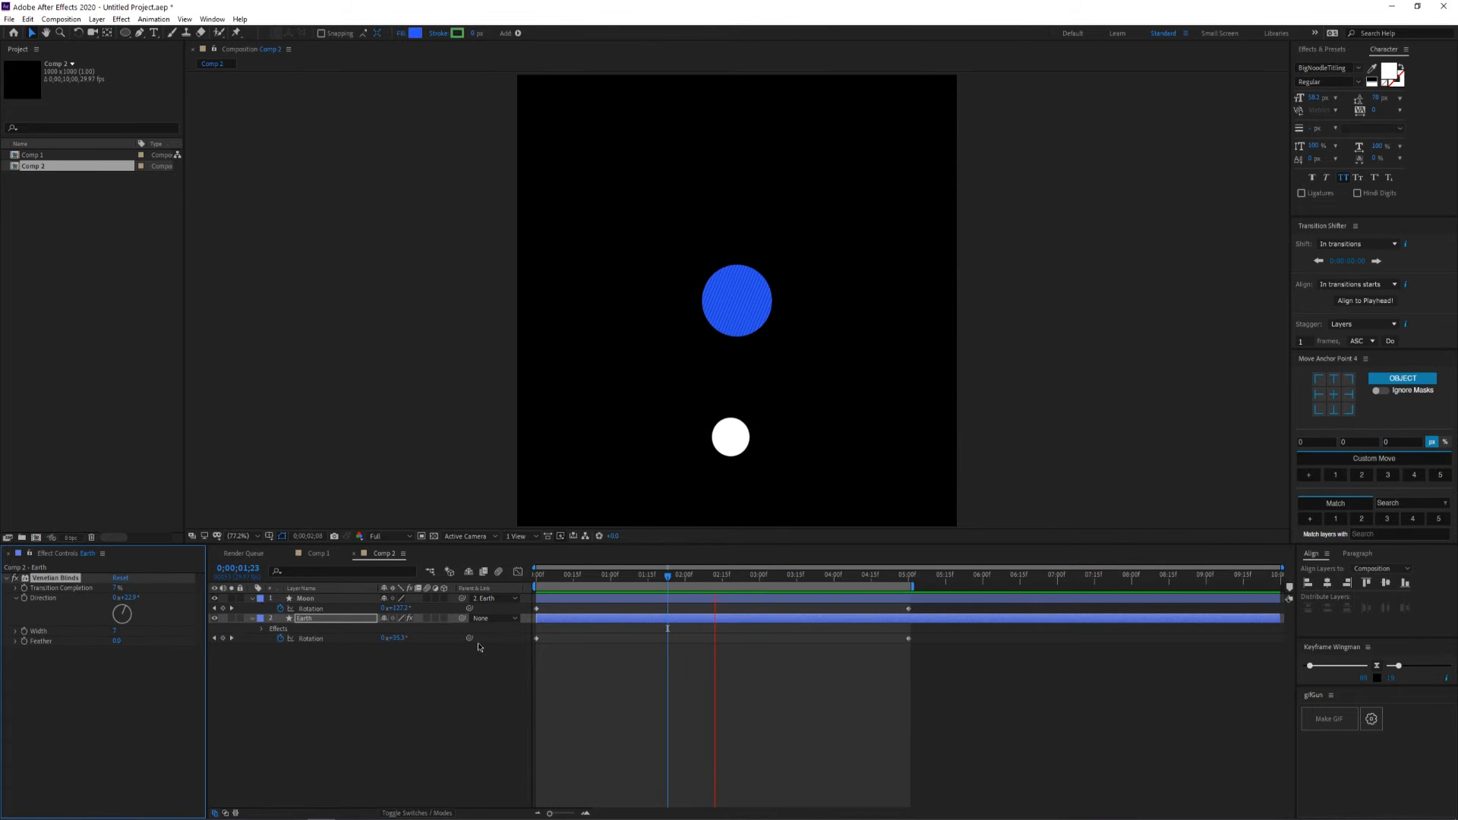
pyautogui.press('space')
# Return to the start of the timeline and delete the Venetian Blinds effect from Earth
pyautogui.moveTo(635, 578); pyautogui.dragTo(473, 583)
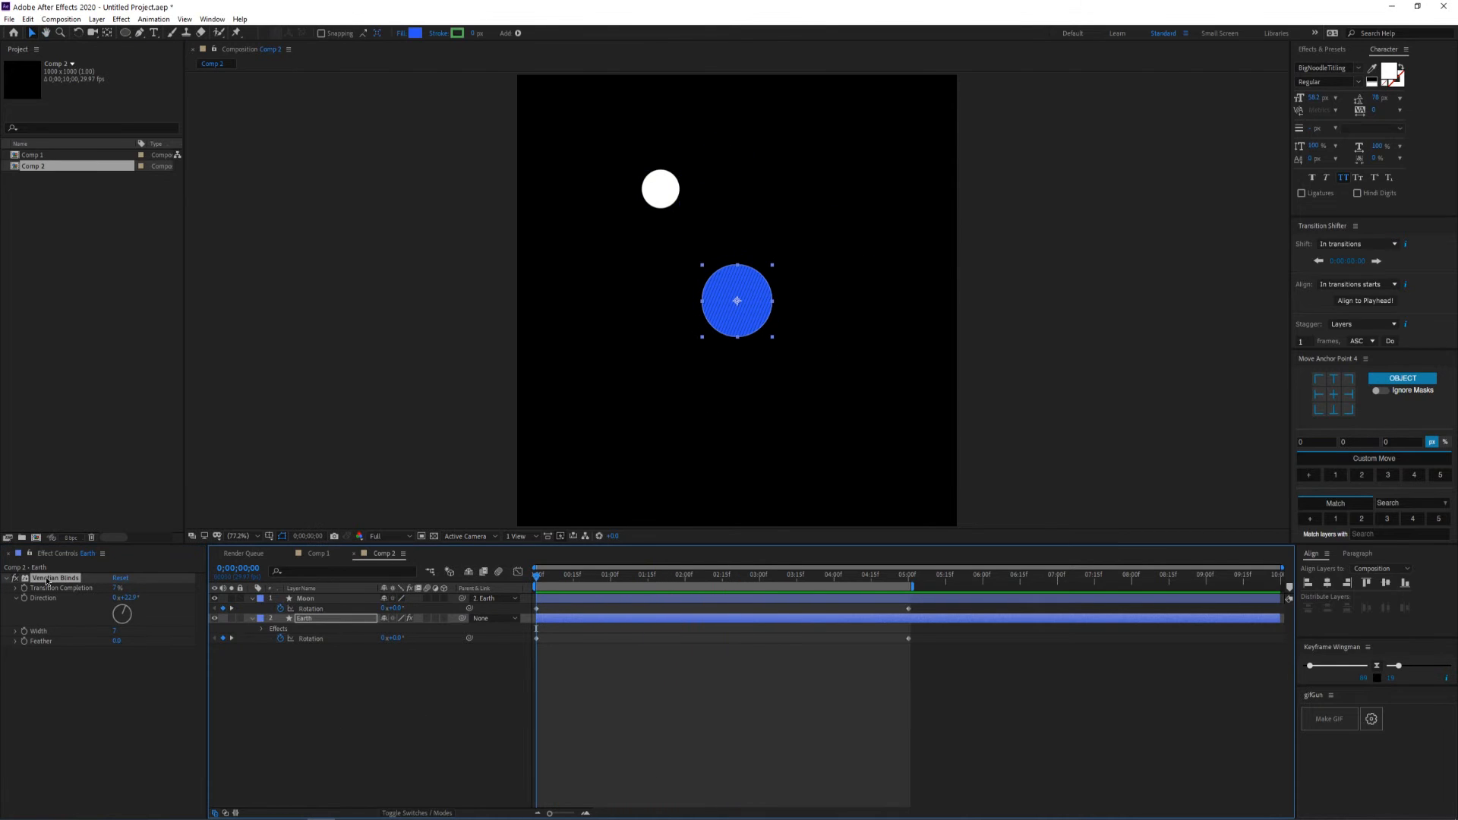
pyautogui.moveTo(113, 588); pyautogui.dragTo(44, 591)
pyautogui.press('Delete')
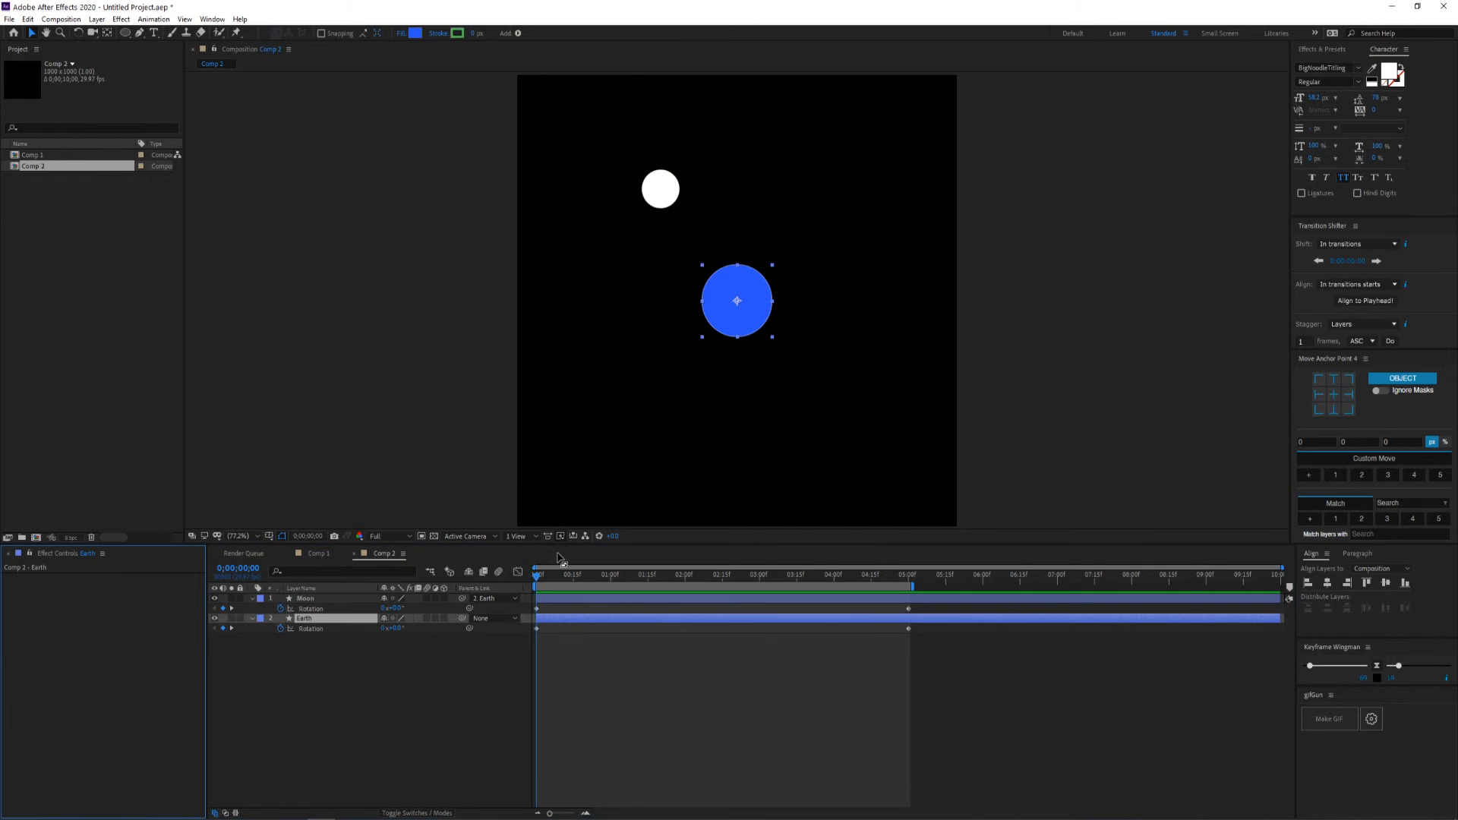
# Draw a closed four-point sliver across the middle and upper-right part of the Earth circle with the Pen tool
pyautogui.scroll(1, 683, 328)
pyautogui.scroll(1, 732, 317)
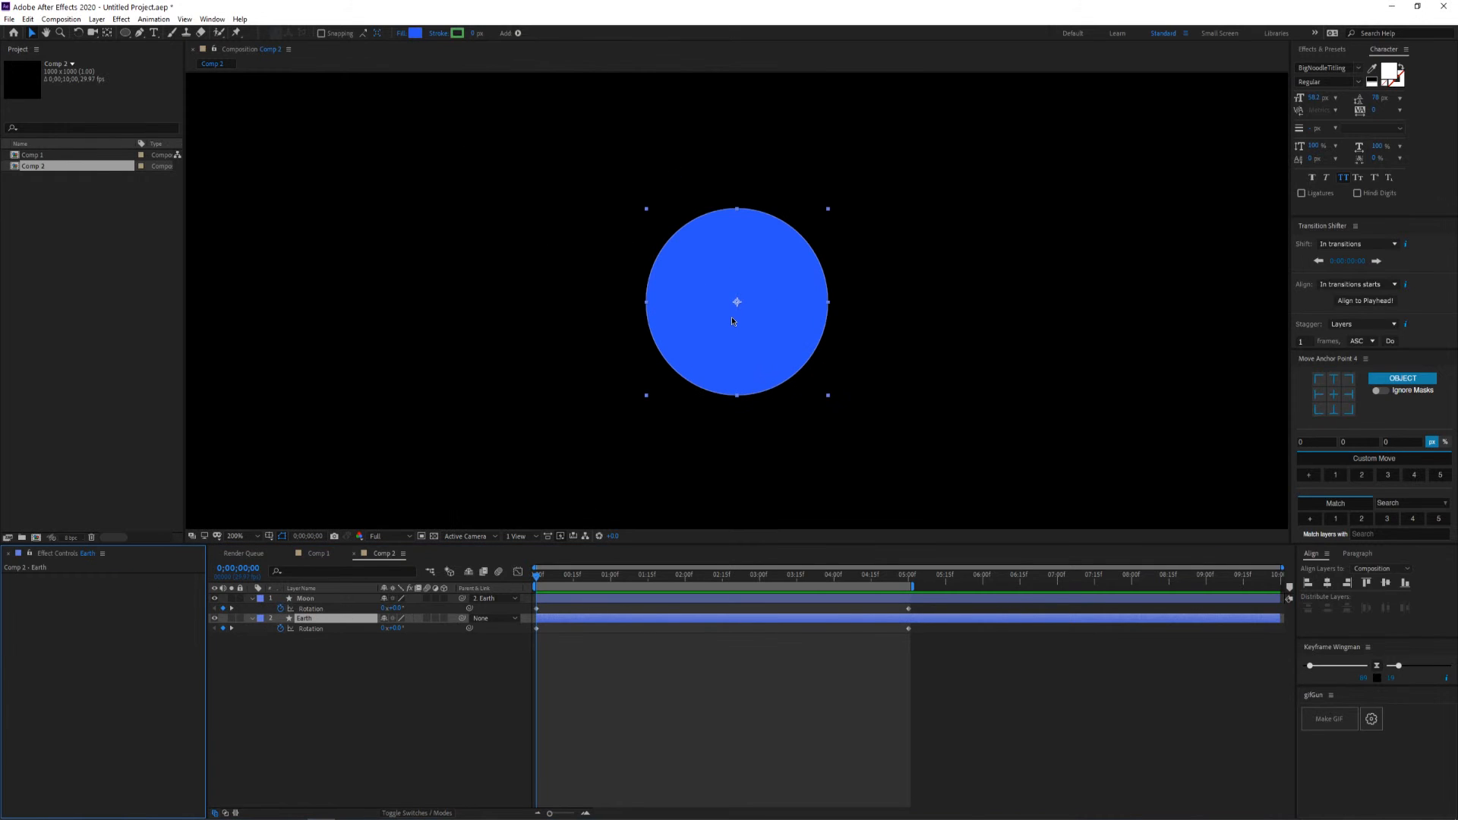
pyautogui.click(138, 34)
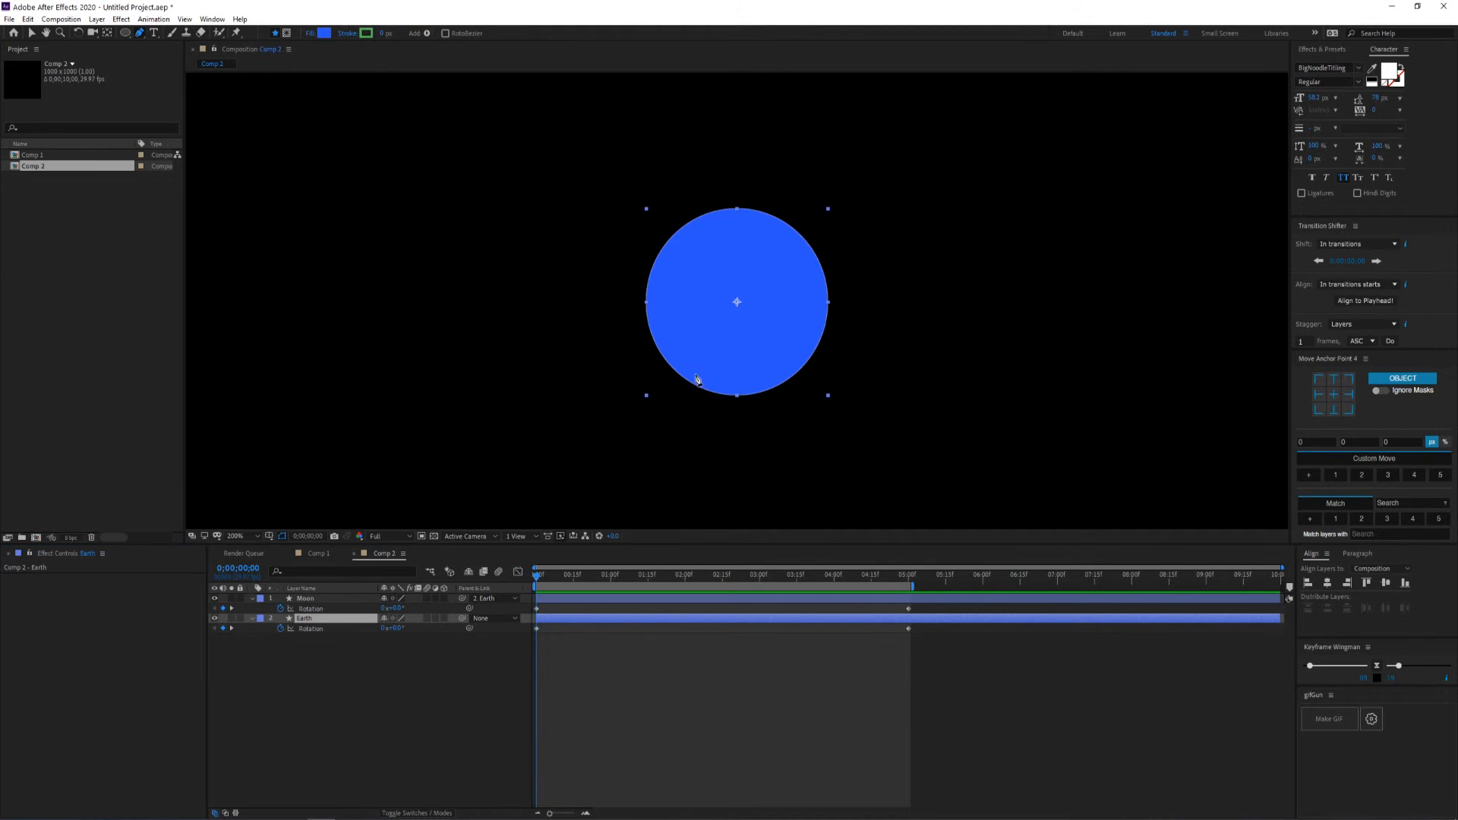
pyautogui.click(803, 251)
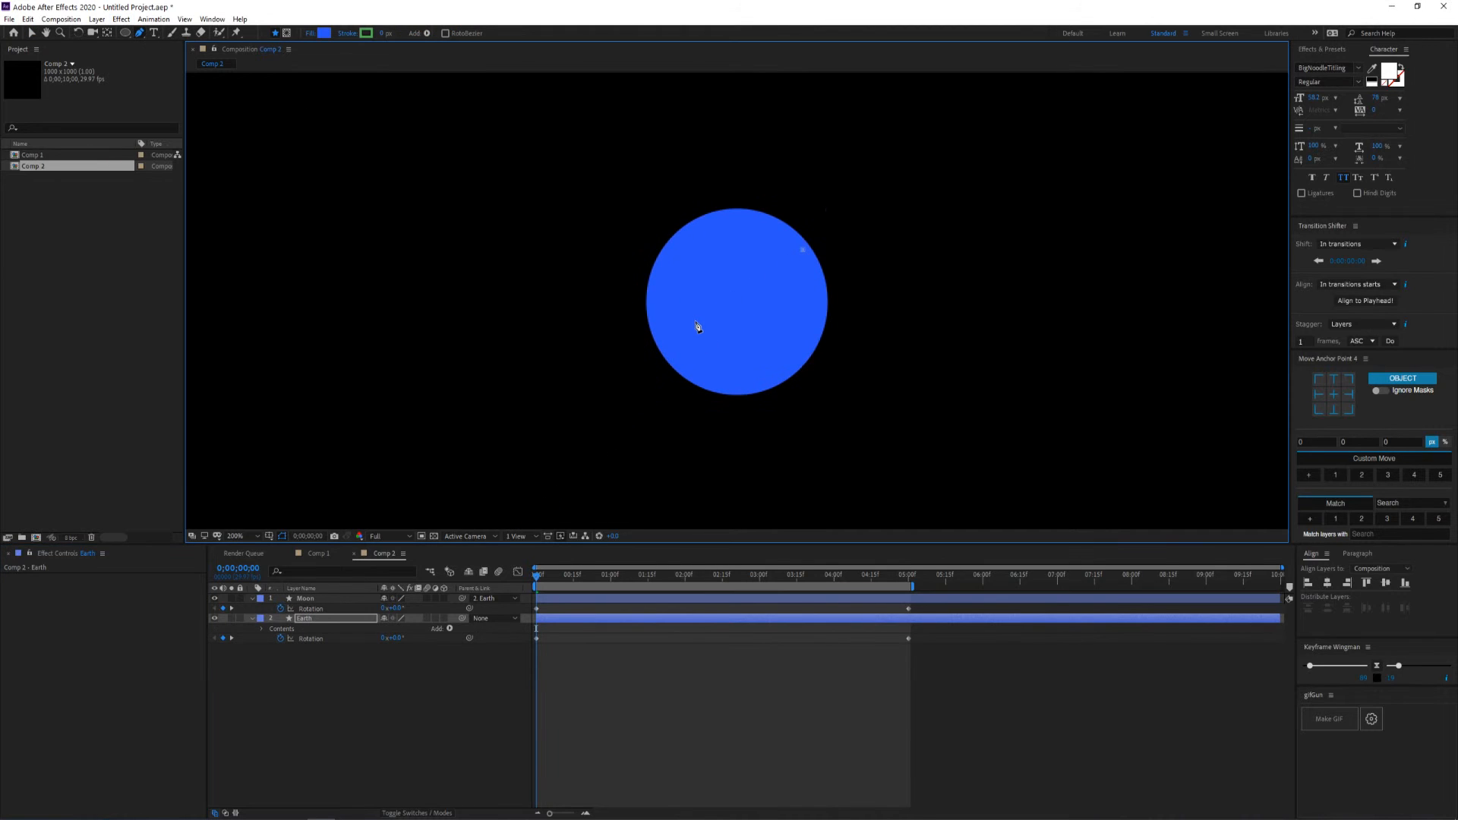
pyautogui.click(688, 323)
pyautogui.click(713, 325)
pyautogui.click(787, 300)
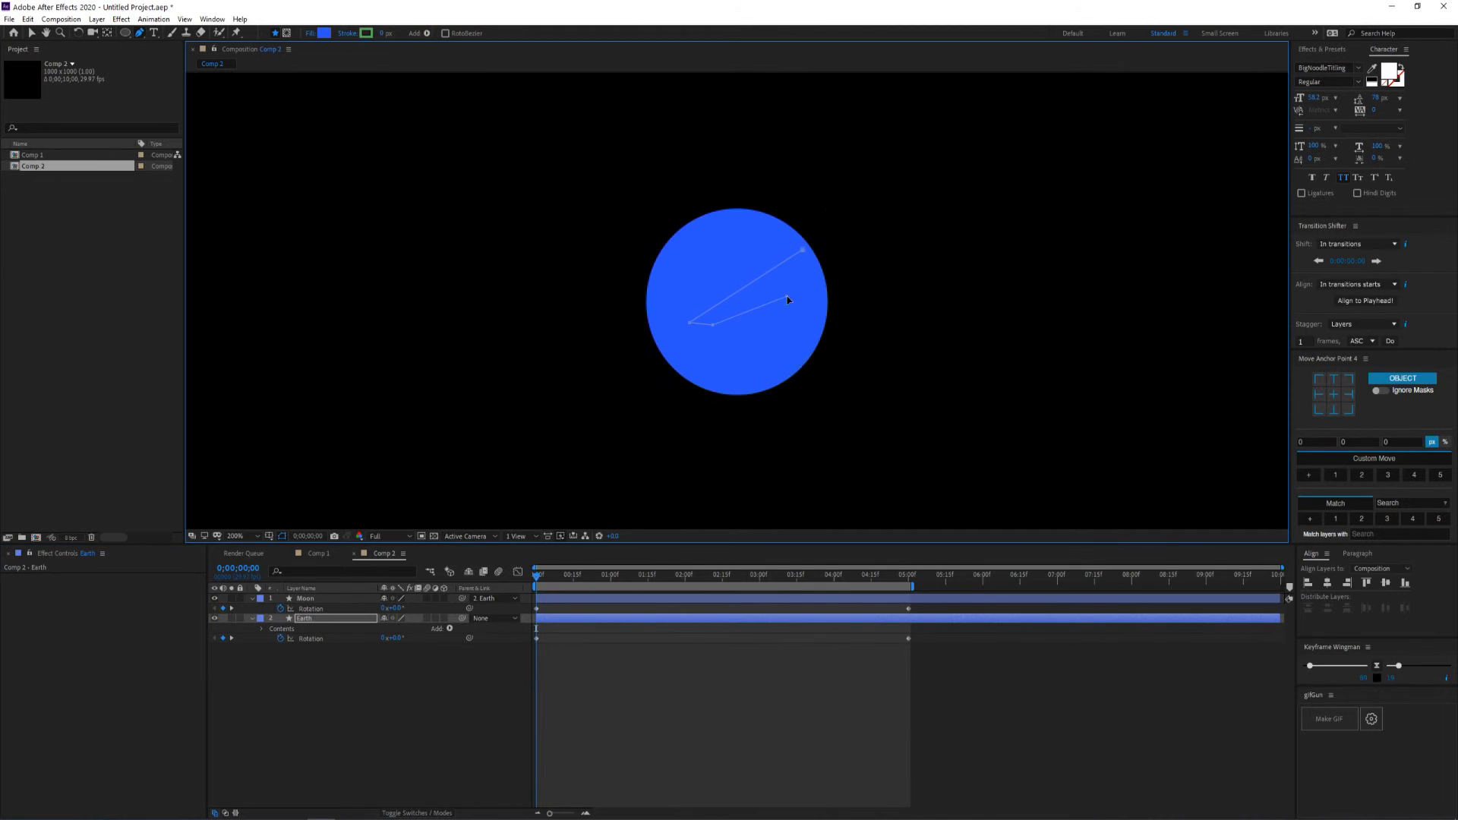
pyautogui.click(803, 250)
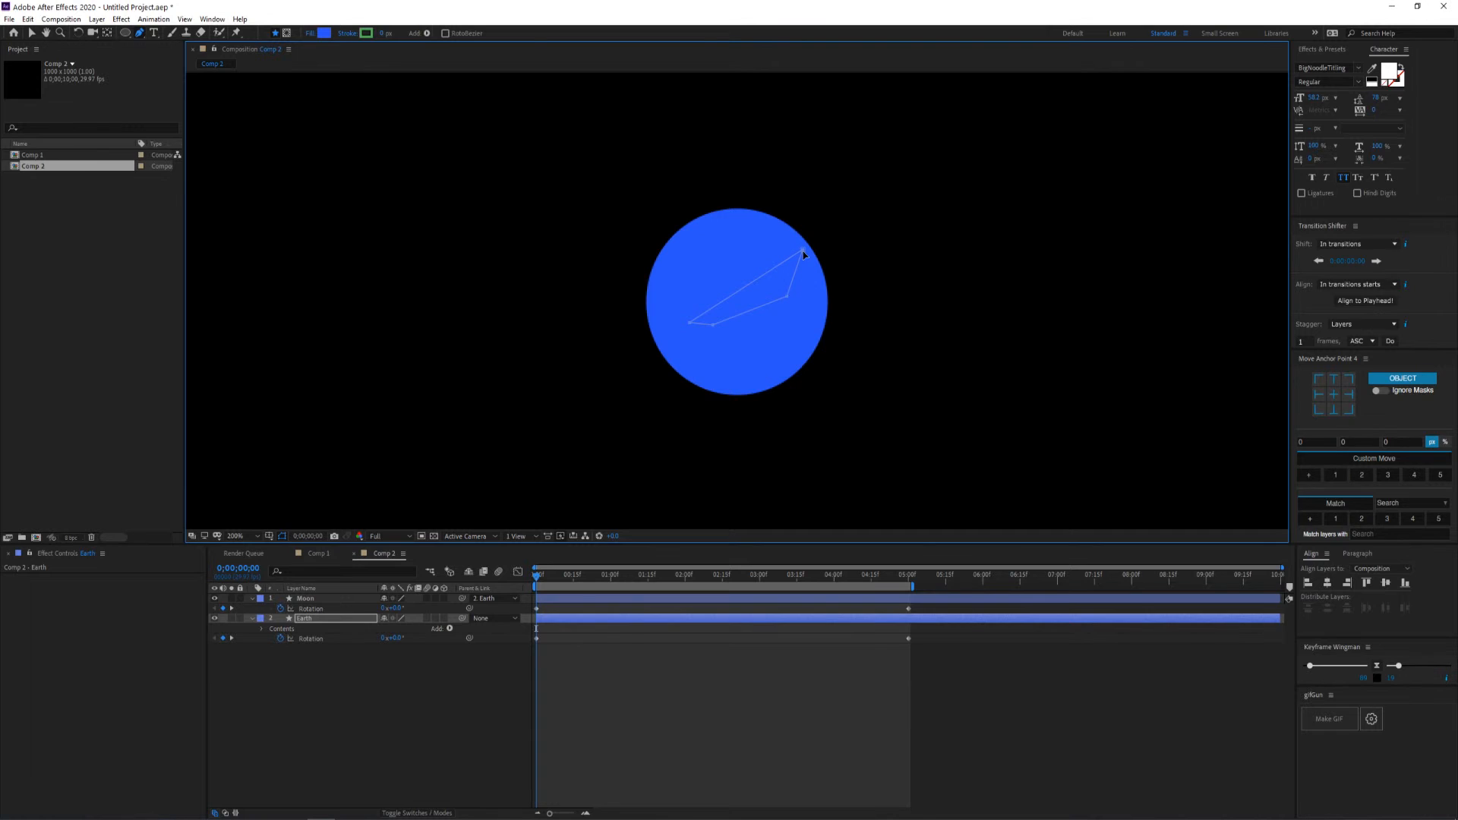
# Fill the four-point shape on Earth with white and return to the start of the timeline
pyautogui.click(323, 33)
pyautogui.click(196, 134)
pyautogui.click(446, 135)
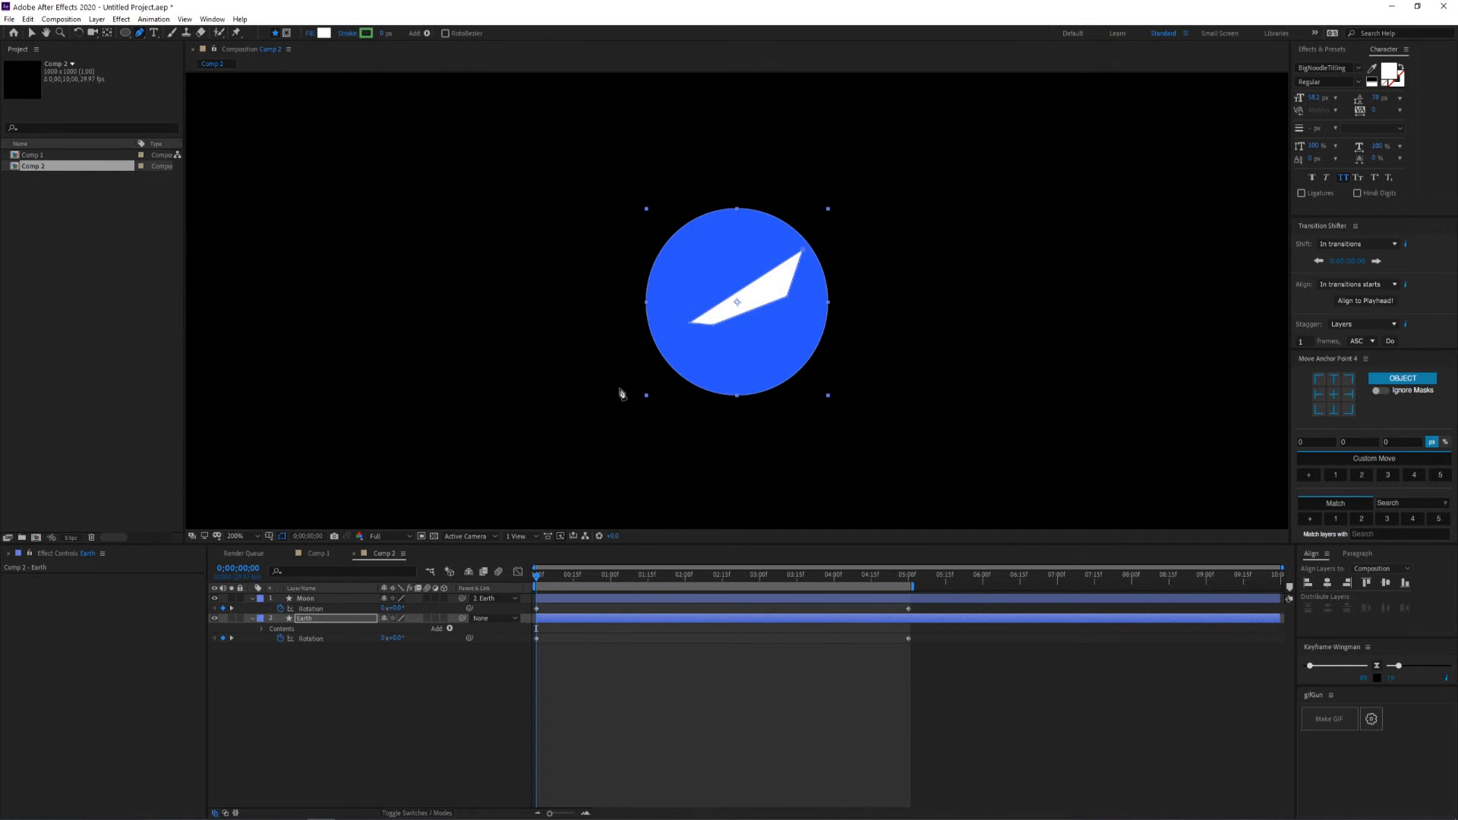
pyautogui.moveTo(566, 577); pyautogui.dragTo(503, 583)
pyautogui.scroll(-1, 661, 401)
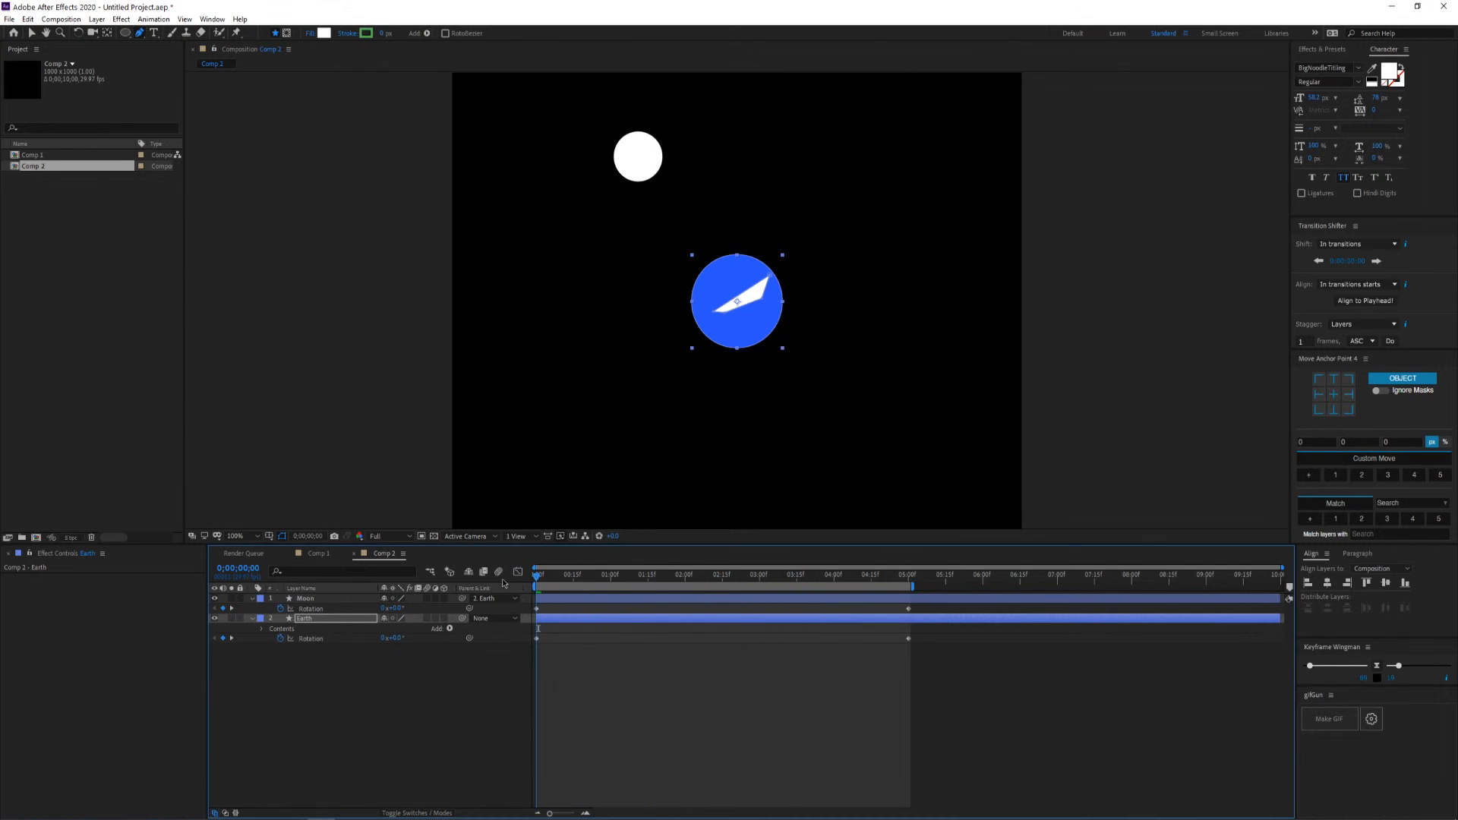
# Preview the Moon and Earth rotation briefly and return to the start of the timeline
pyautogui.click(457, 724)
pyautogui.press('space')
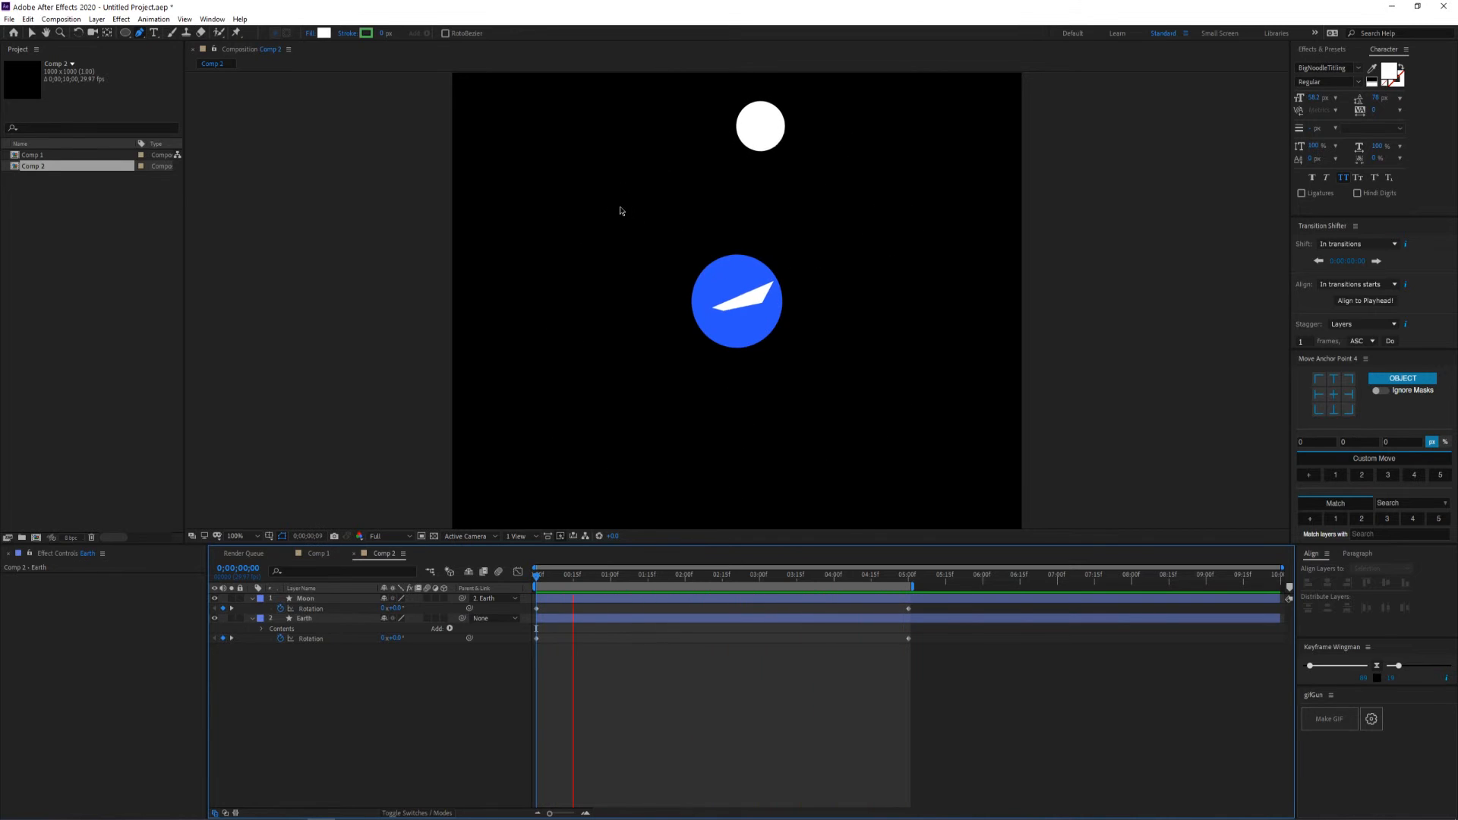
pyautogui.press('space')
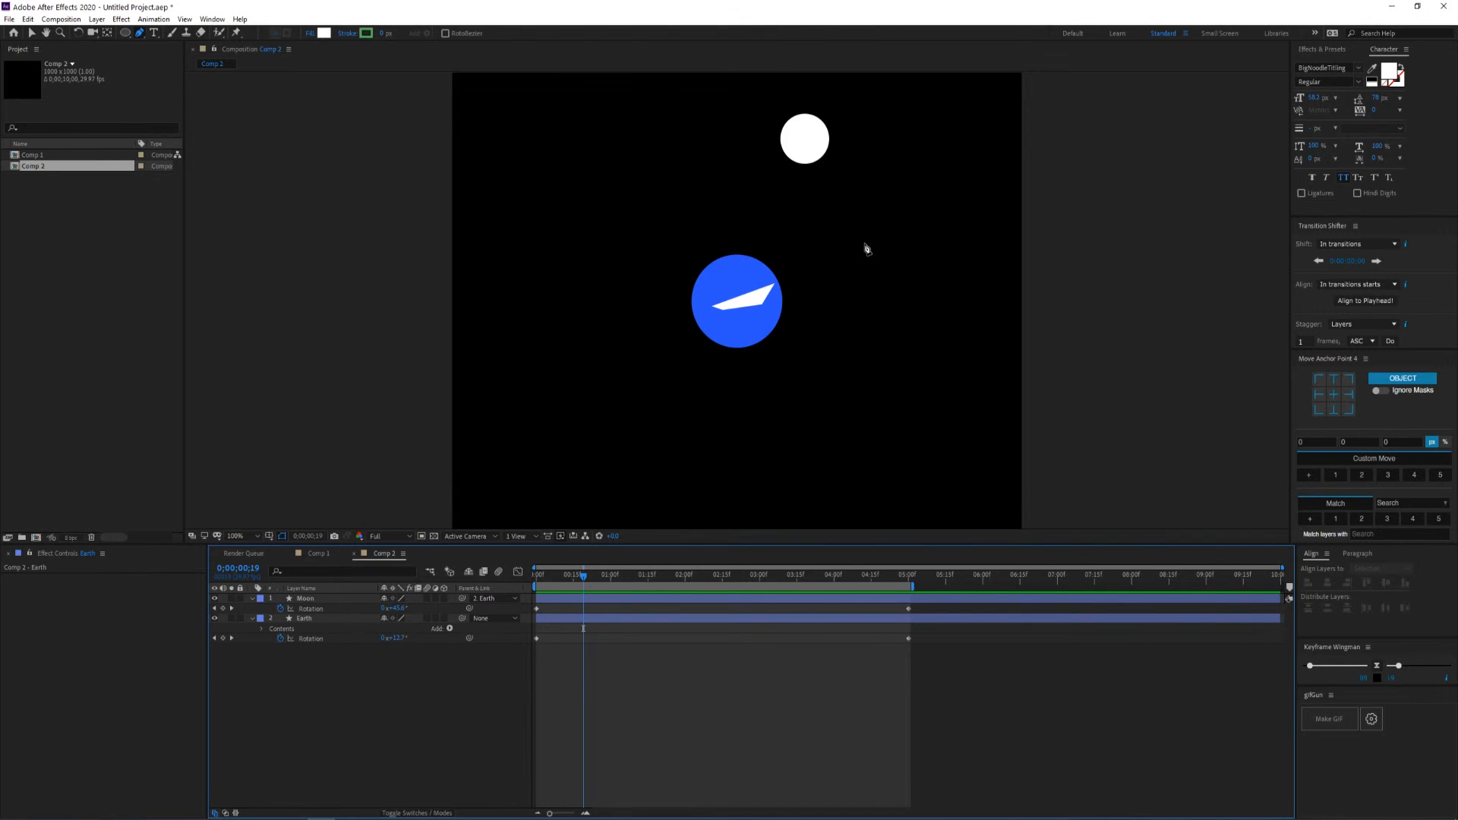
pyautogui.press('Home')
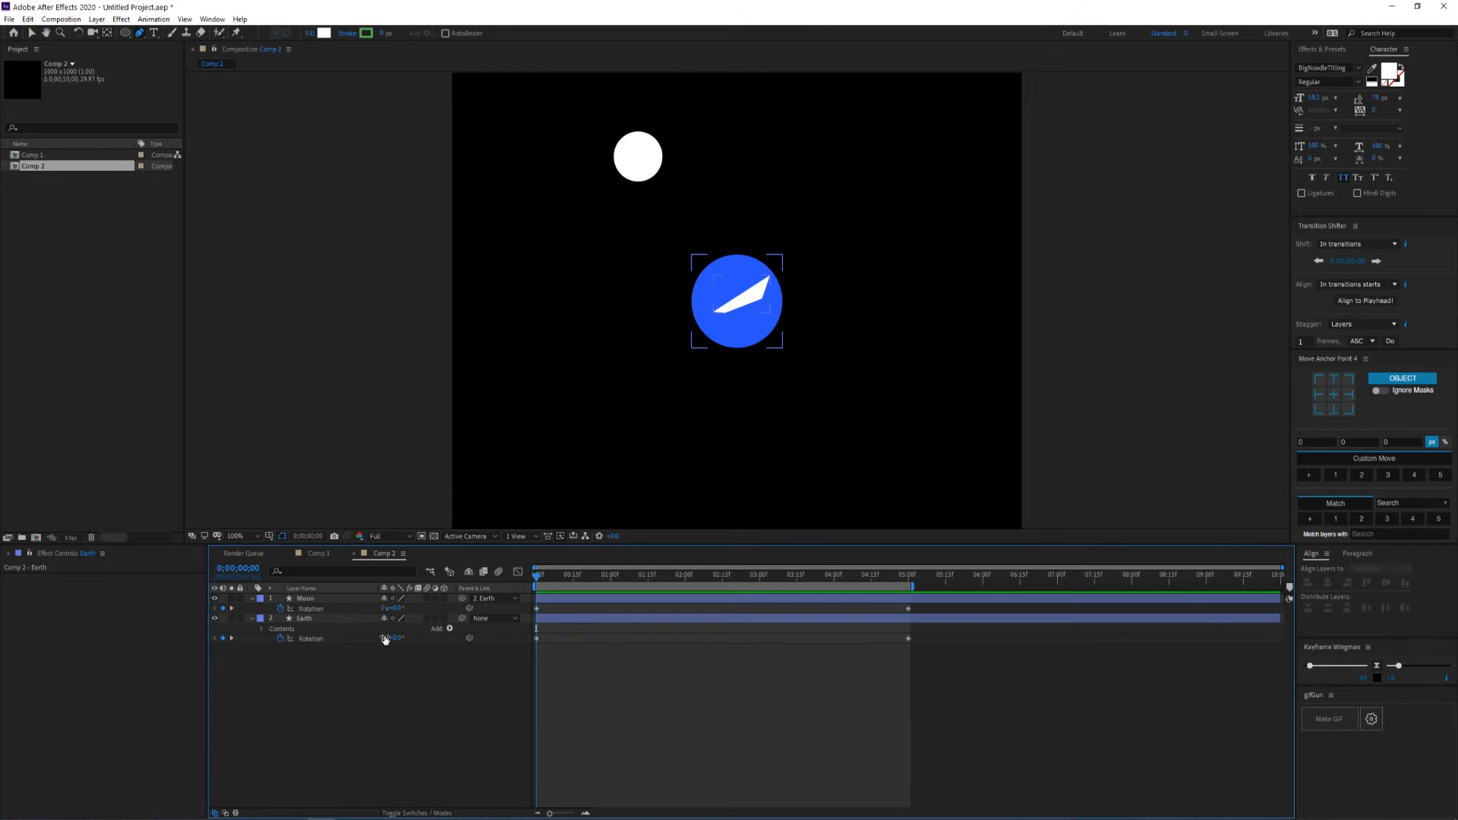
# Set the Moon layer's parent to None, expand its Transform properties and switch to the Selection tool
pyautogui.click(492, 599)
pyautogui.click(501, 603)
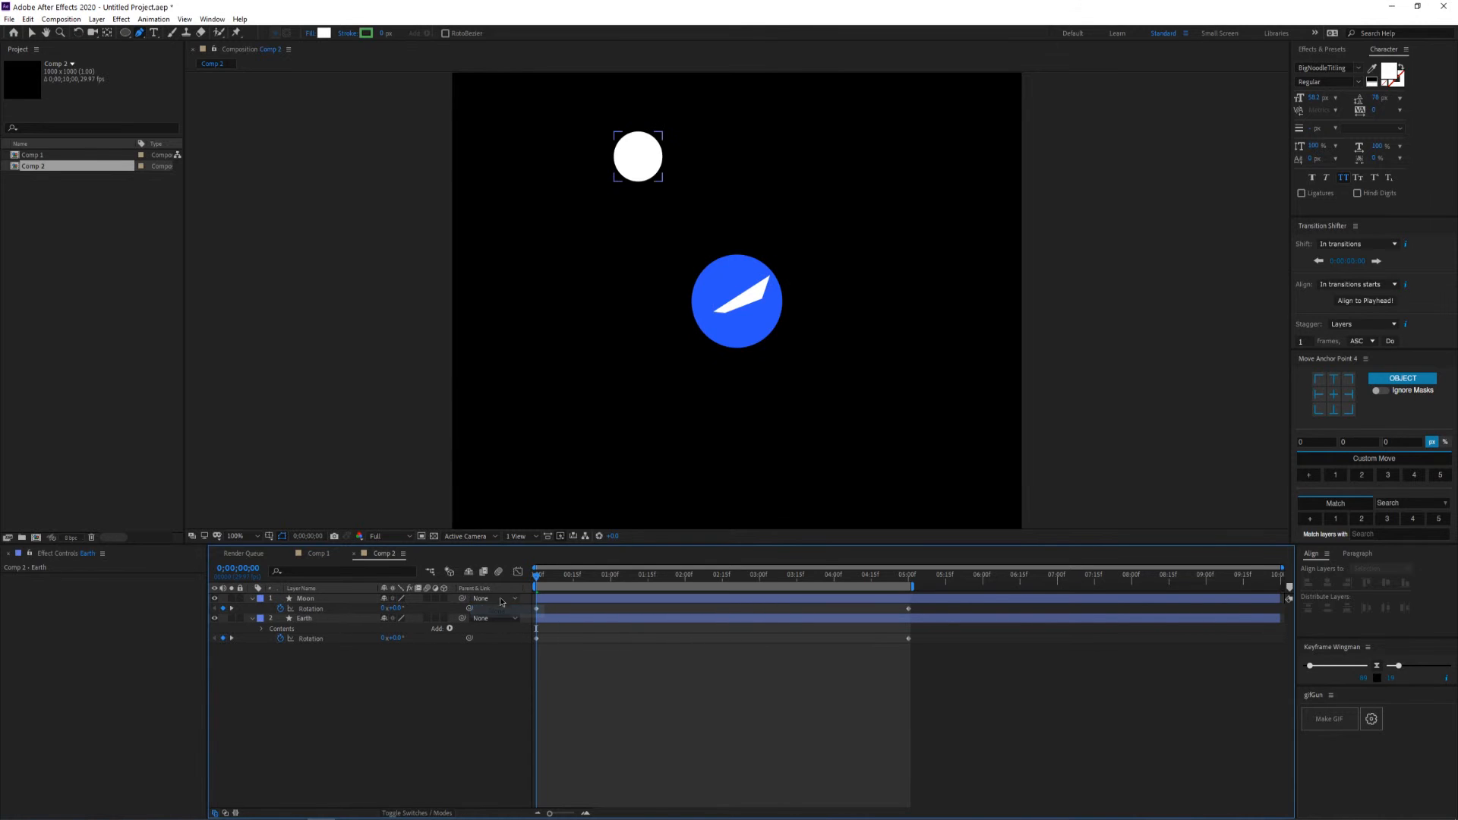
pyautogui.click(311, 608)
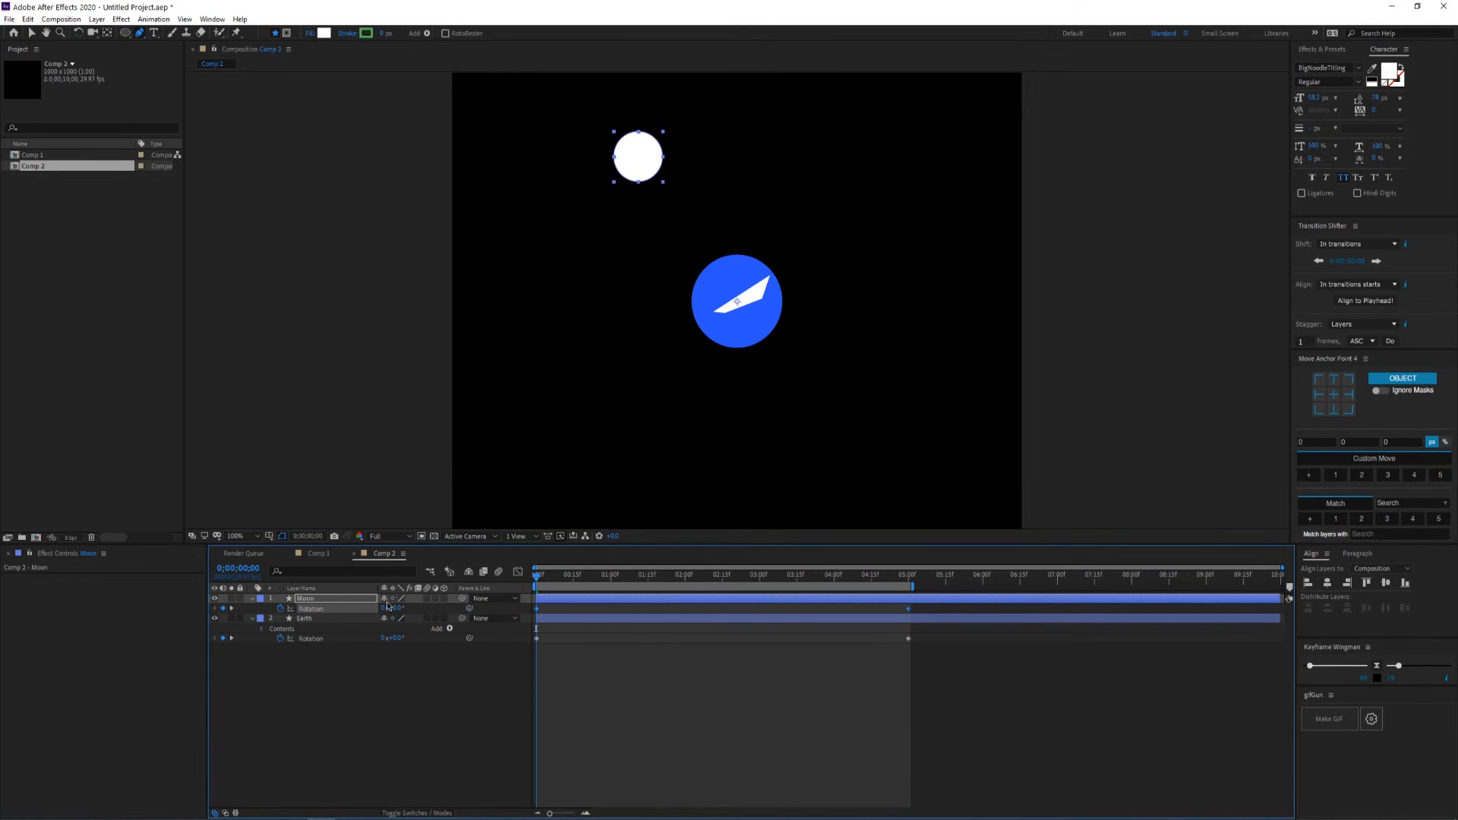
pyautogui.click(304, 600)
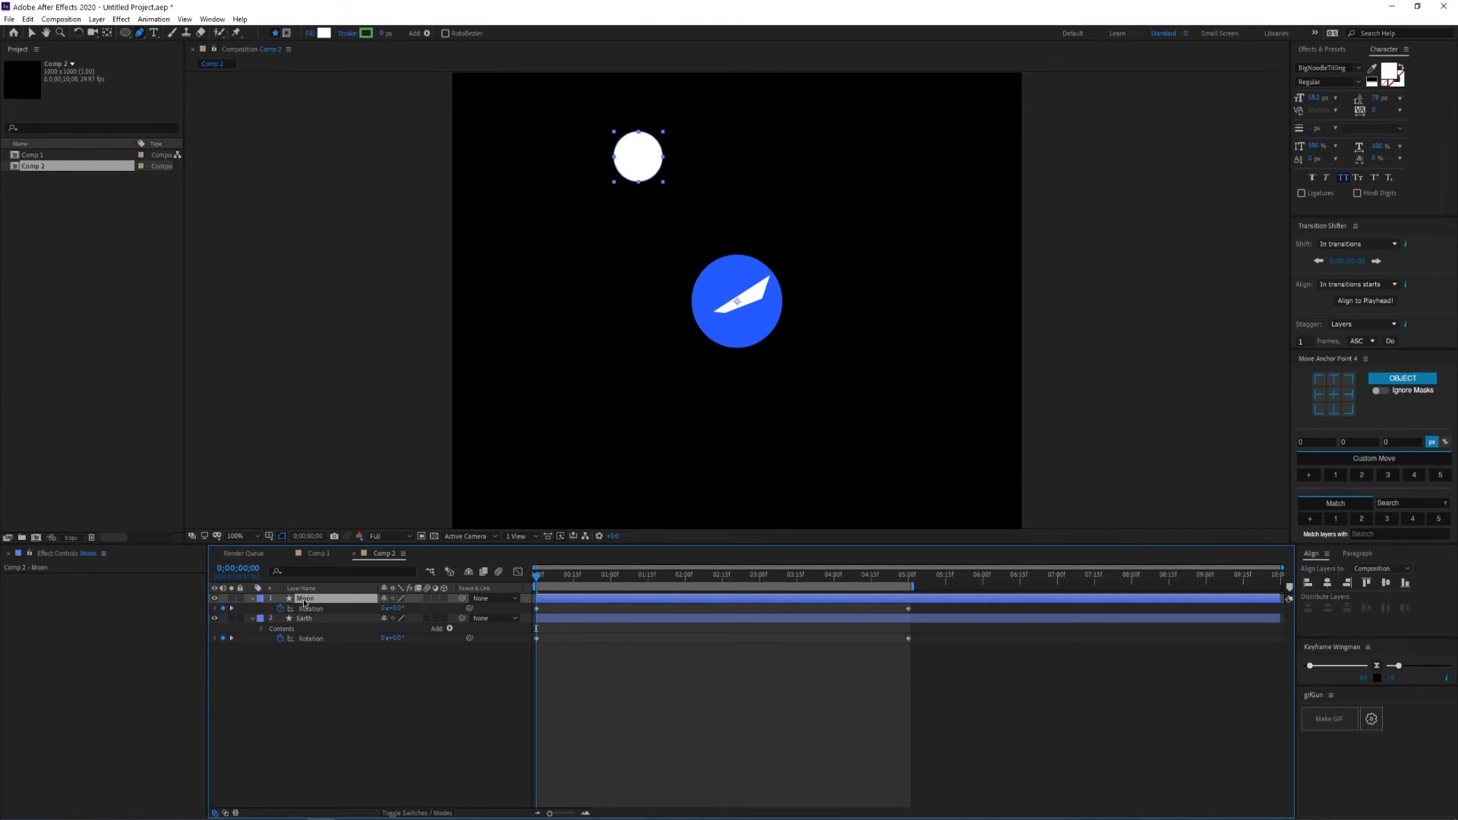
pyautogui.press('p')
pyautogui.click(254, 599)
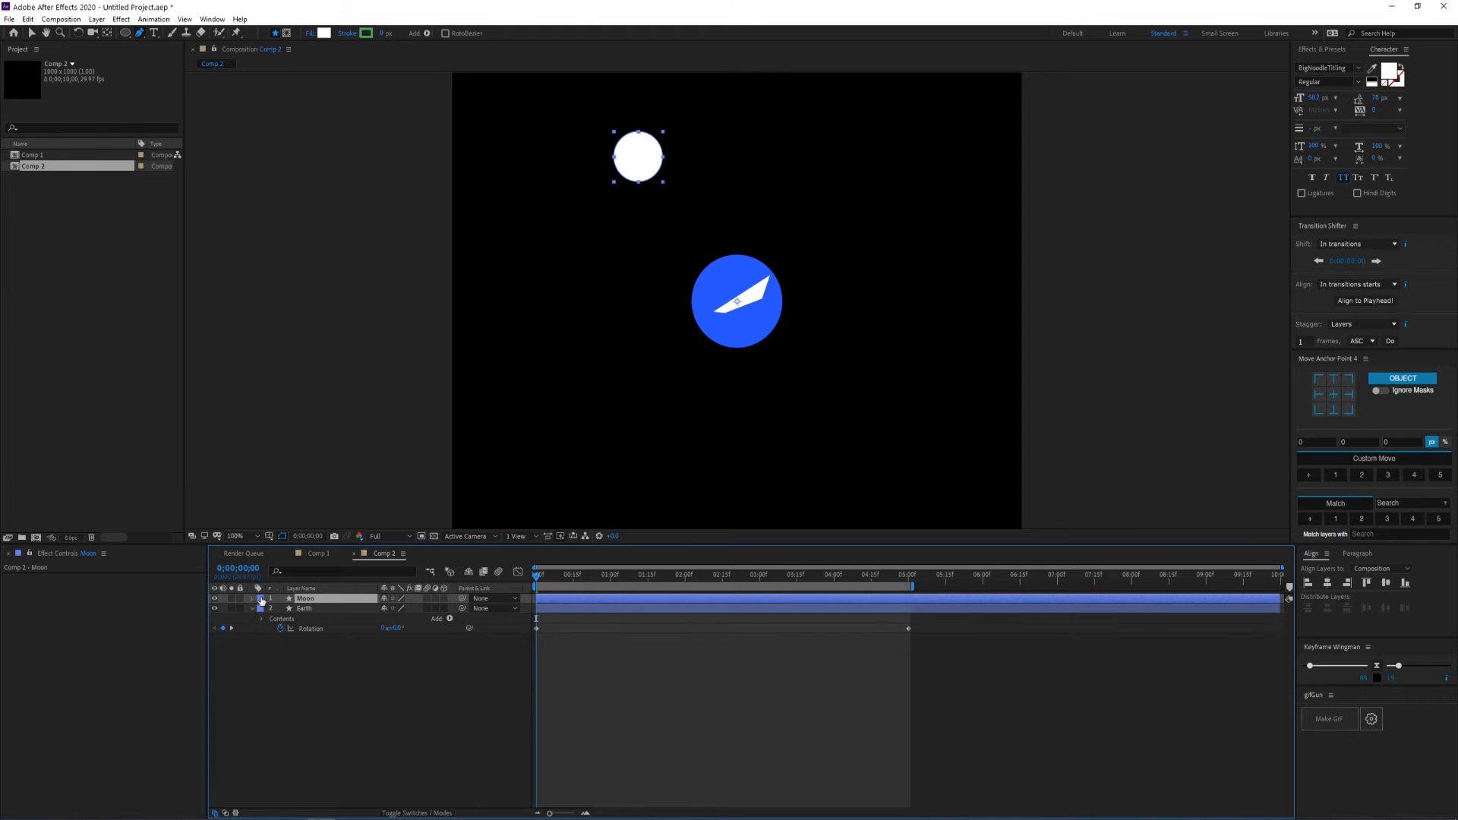
pyautogui.click(252, 600)
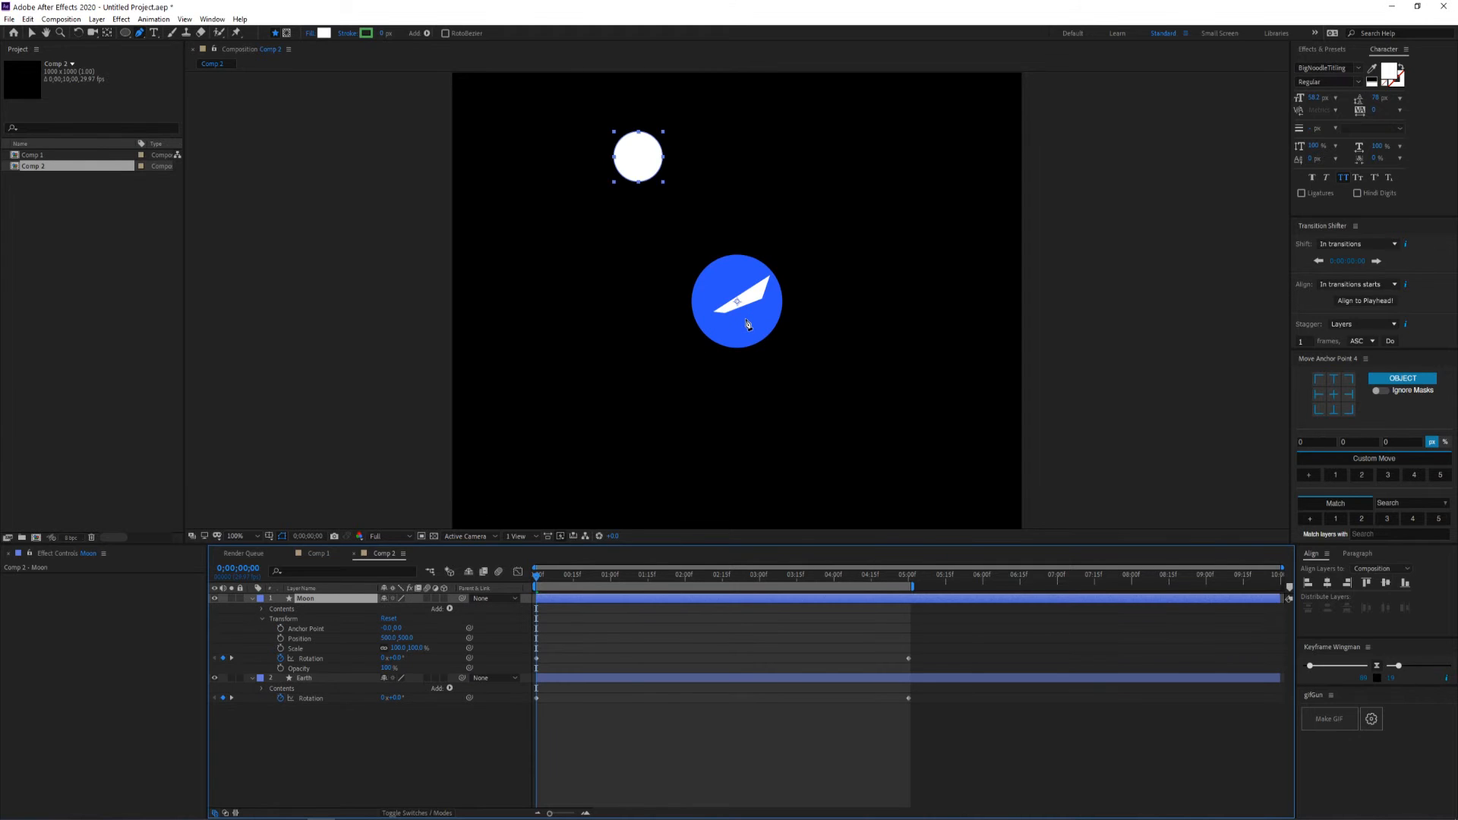
pyautogui.press('v')
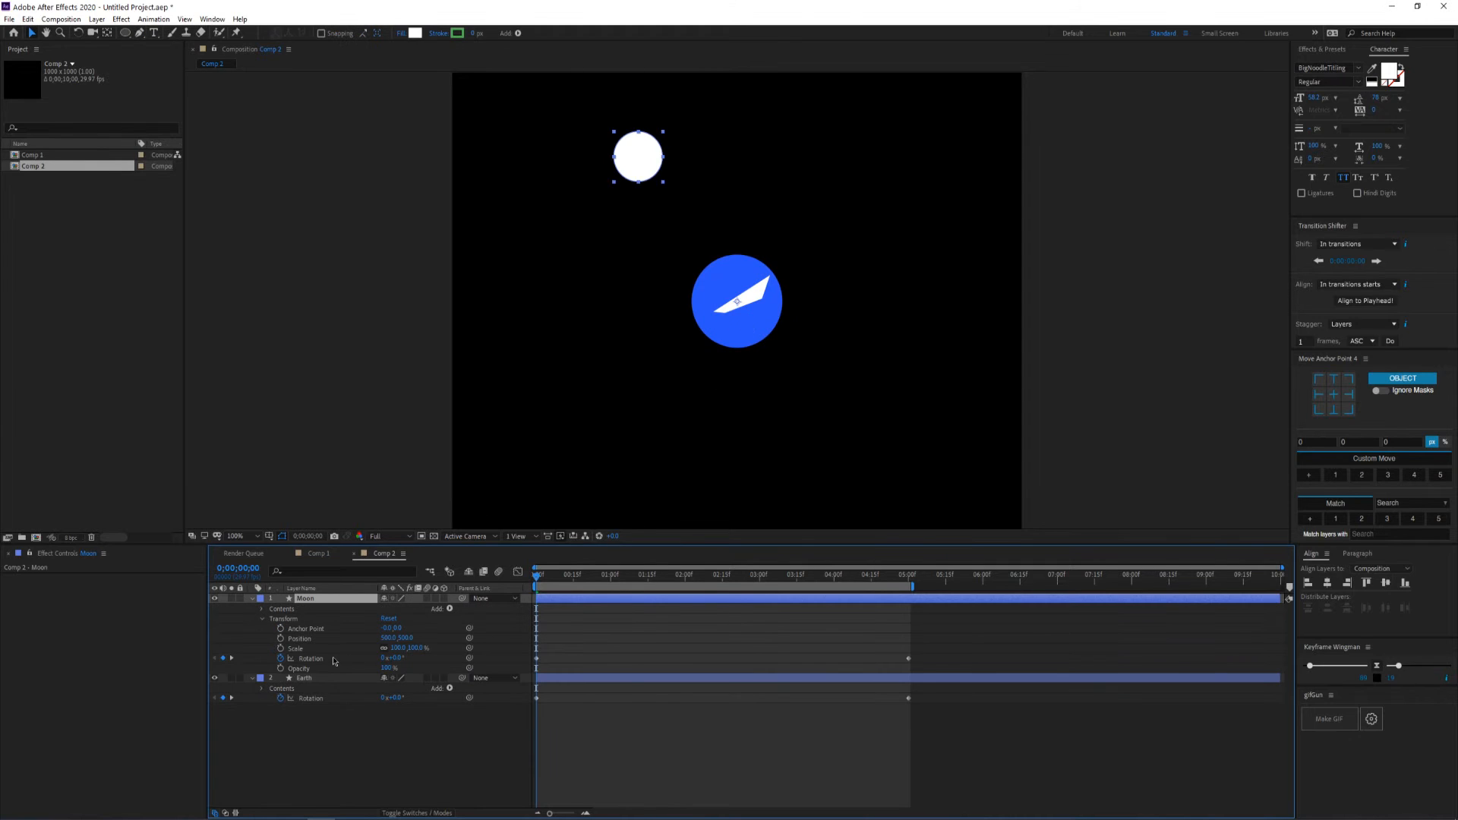
# Expand the Earth layer's Contents and Transform properties to expose its Scale
pyautogui.click(308, 678)
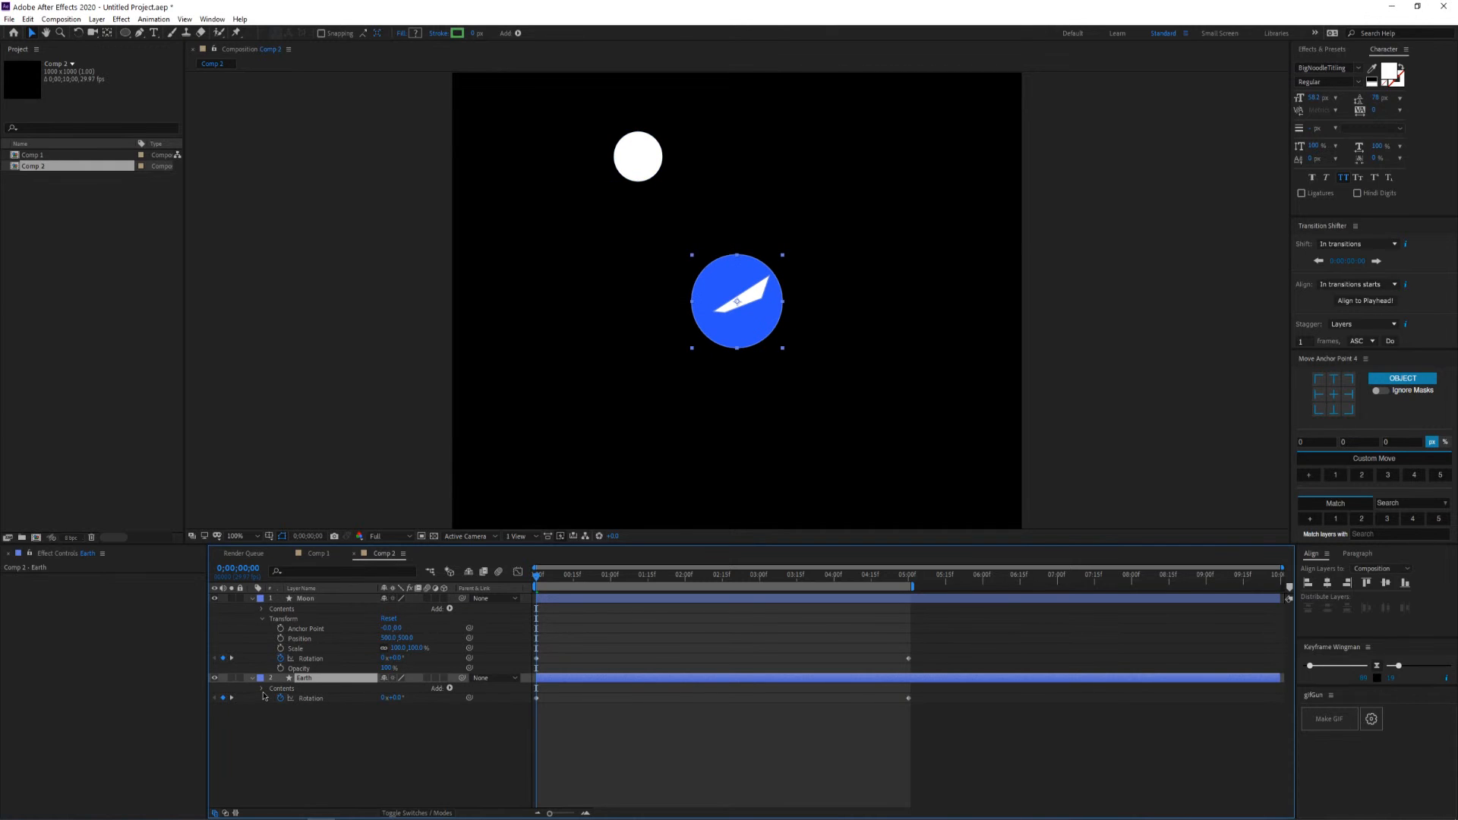
pyautogui.click(262, 689)
pyautogui.click(253, 678)
pyautogui.click(253, 678)
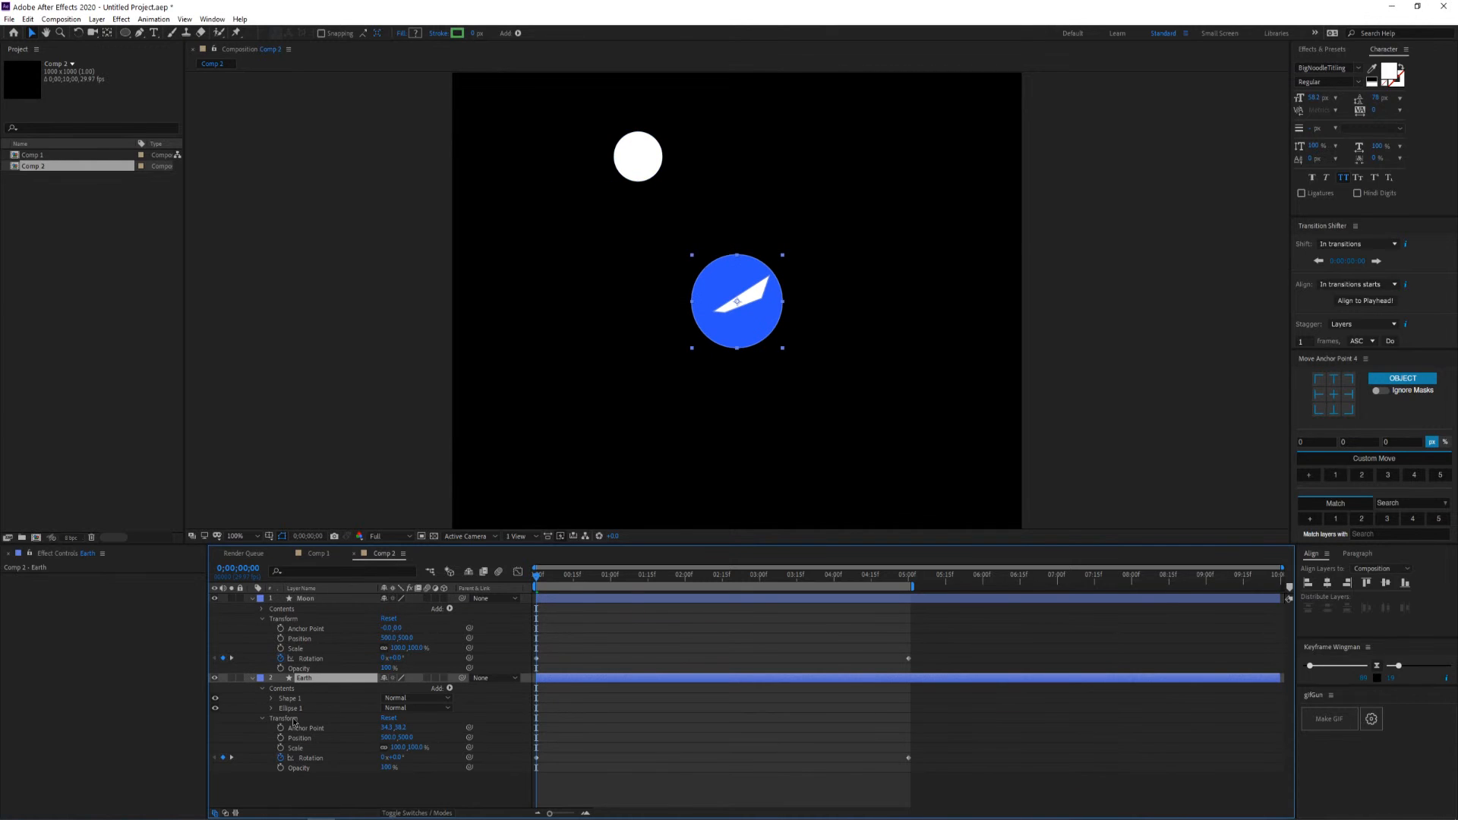
pyautogui.click(291, 719)
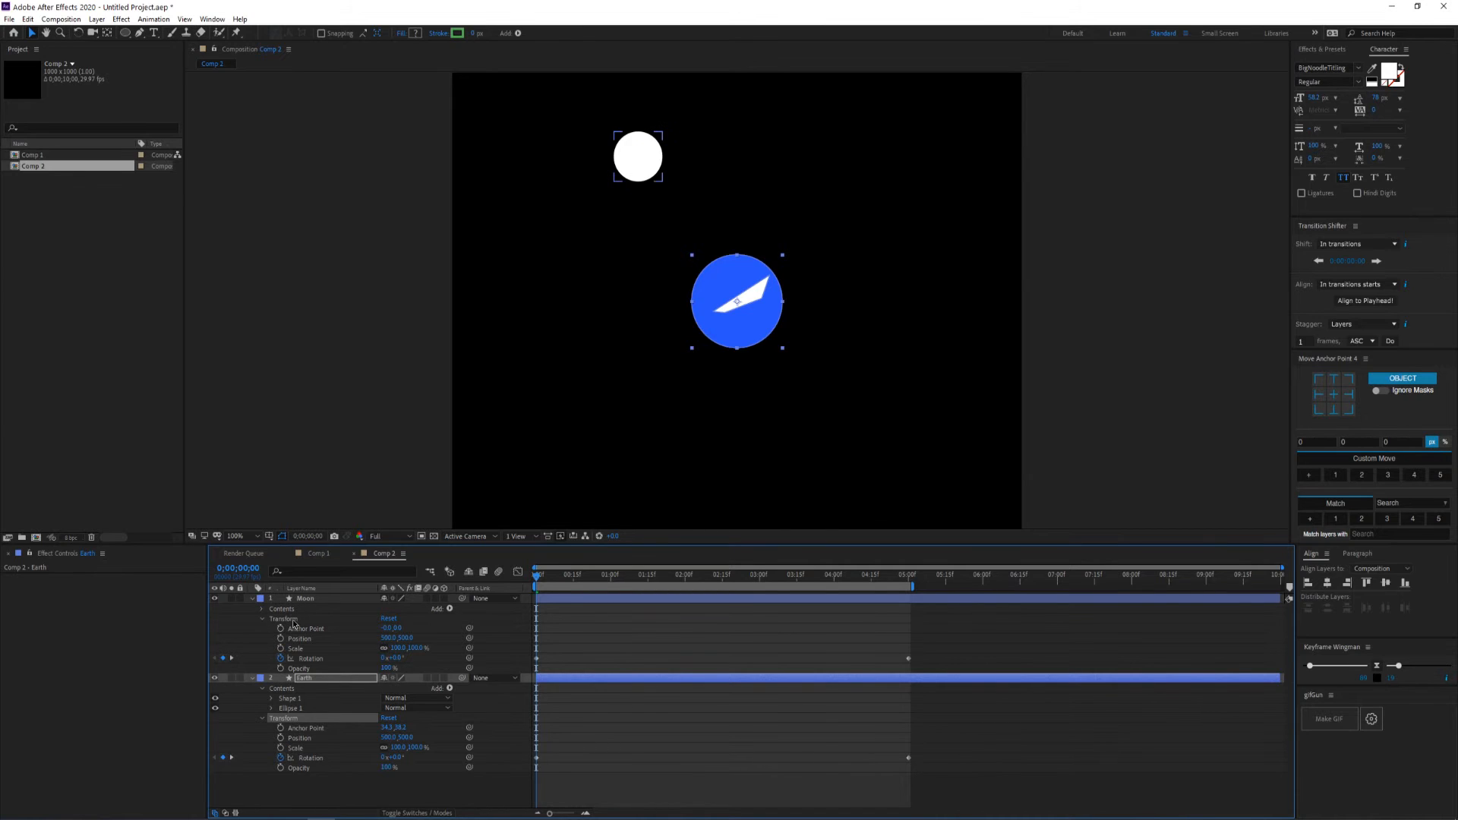
# Try to link the Moon's Scale to Earth's Scale by appending the pick-whipped reference to the default transform.scale expression
pyautogui.click(323, 649)
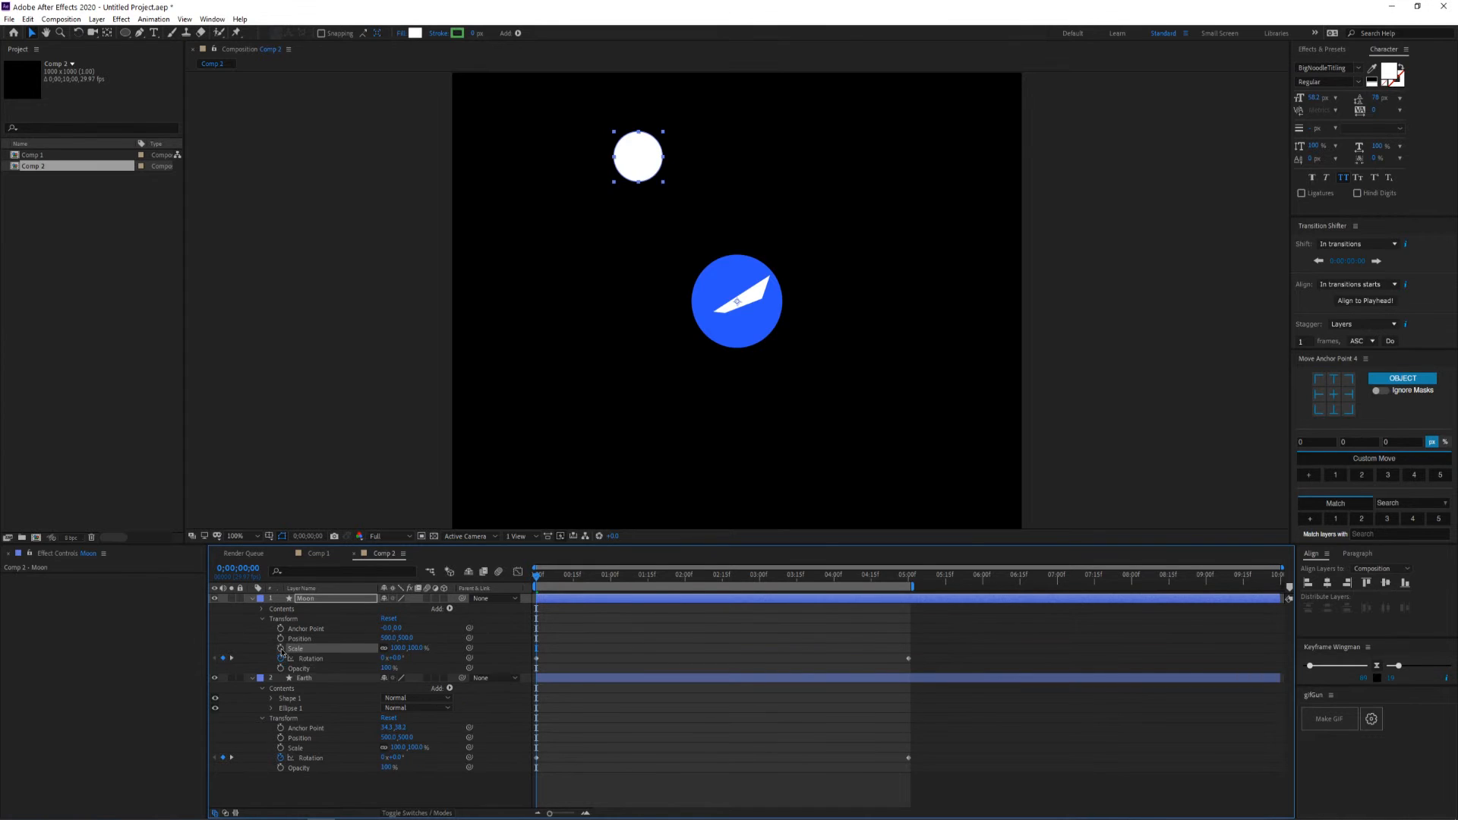
pyautogui.keyDown('alt'); pyautogui.click(280, 648); pyautogui.keyUp('alt')
pyautogui.click(667, 658)
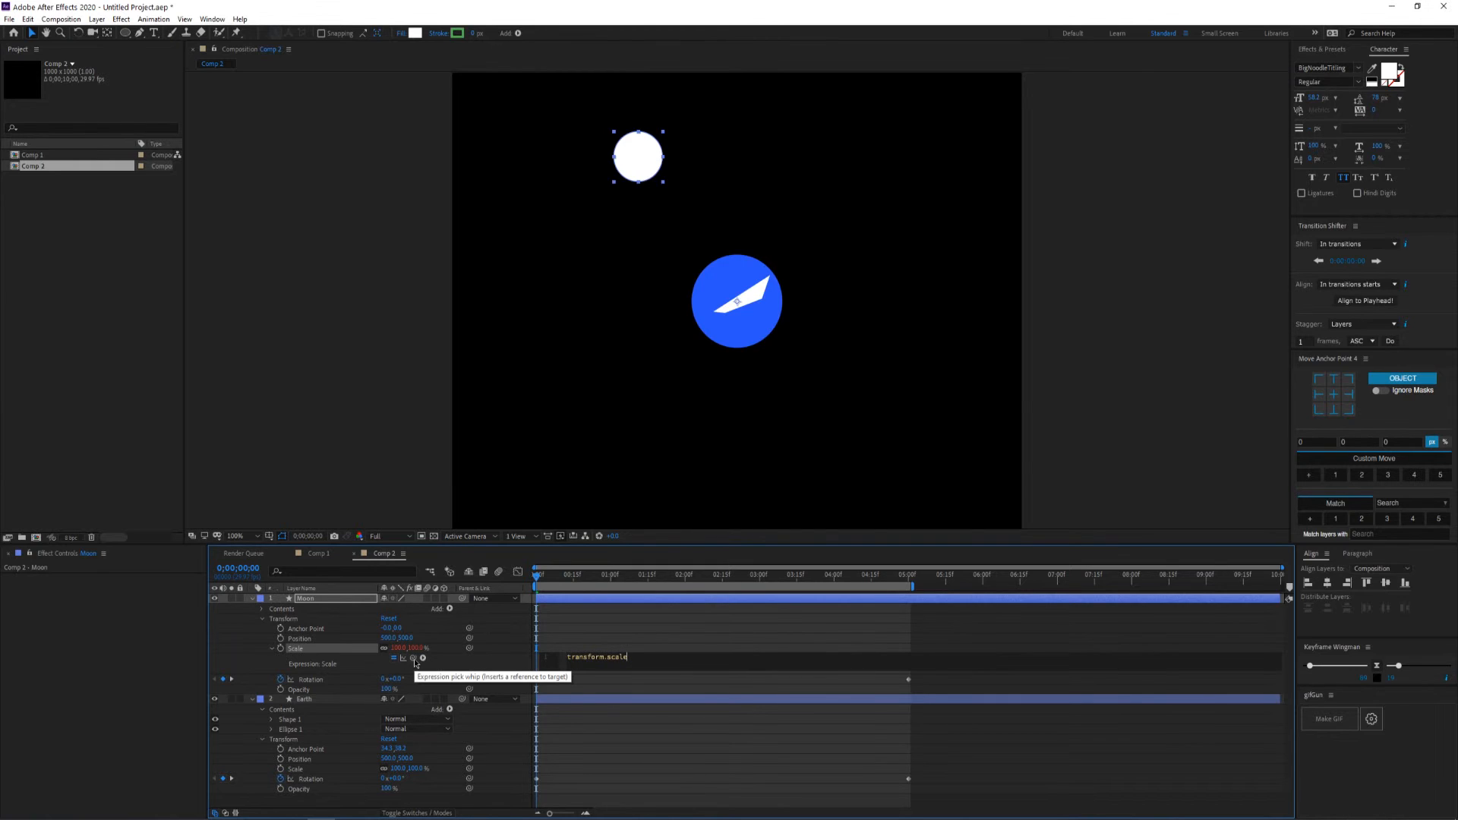
pyautogui.moveTo(415, 665); pyautogui.dragTo(307, 770)
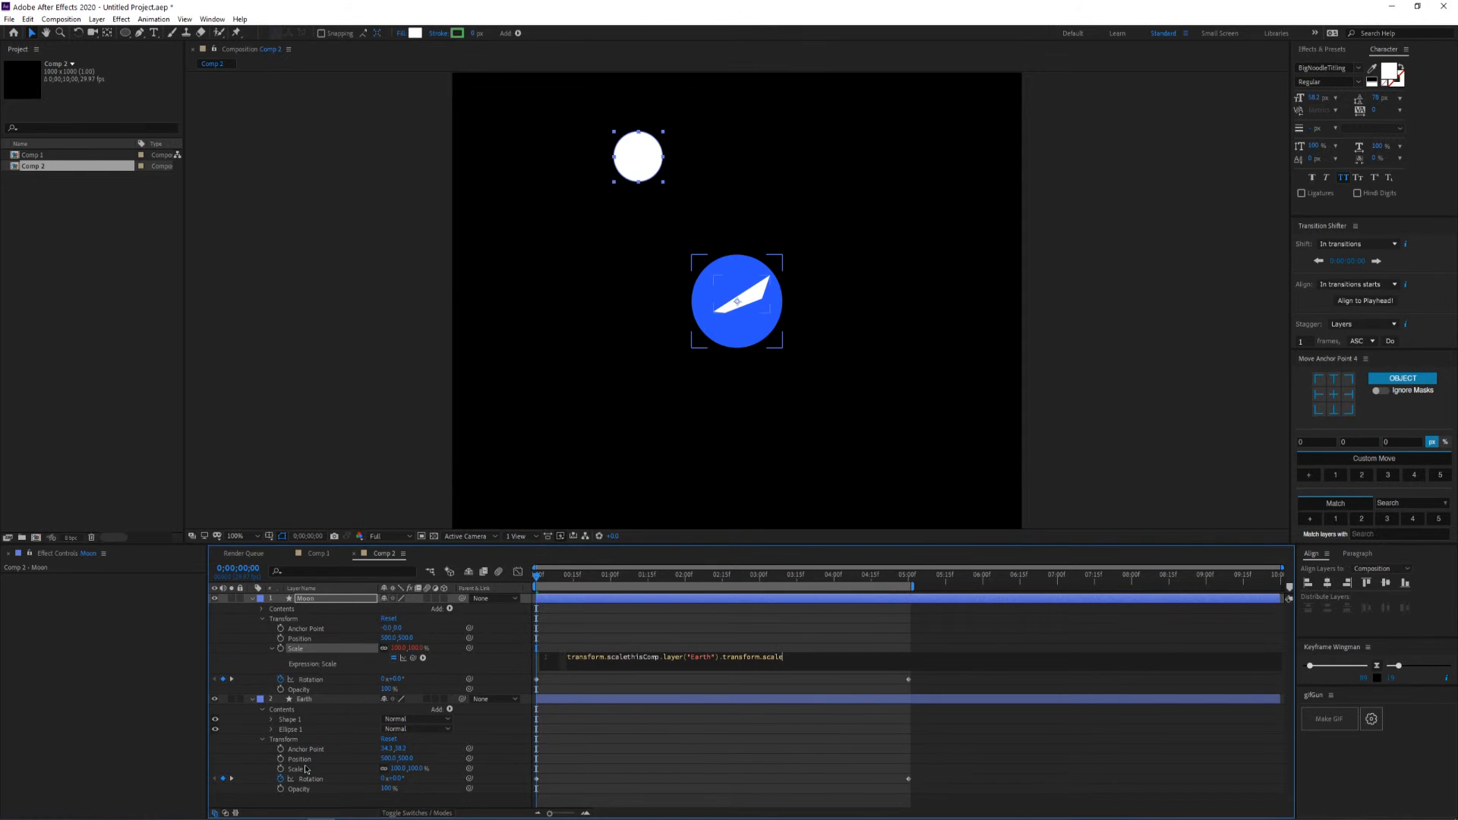
pyautogui.click(772, 727)
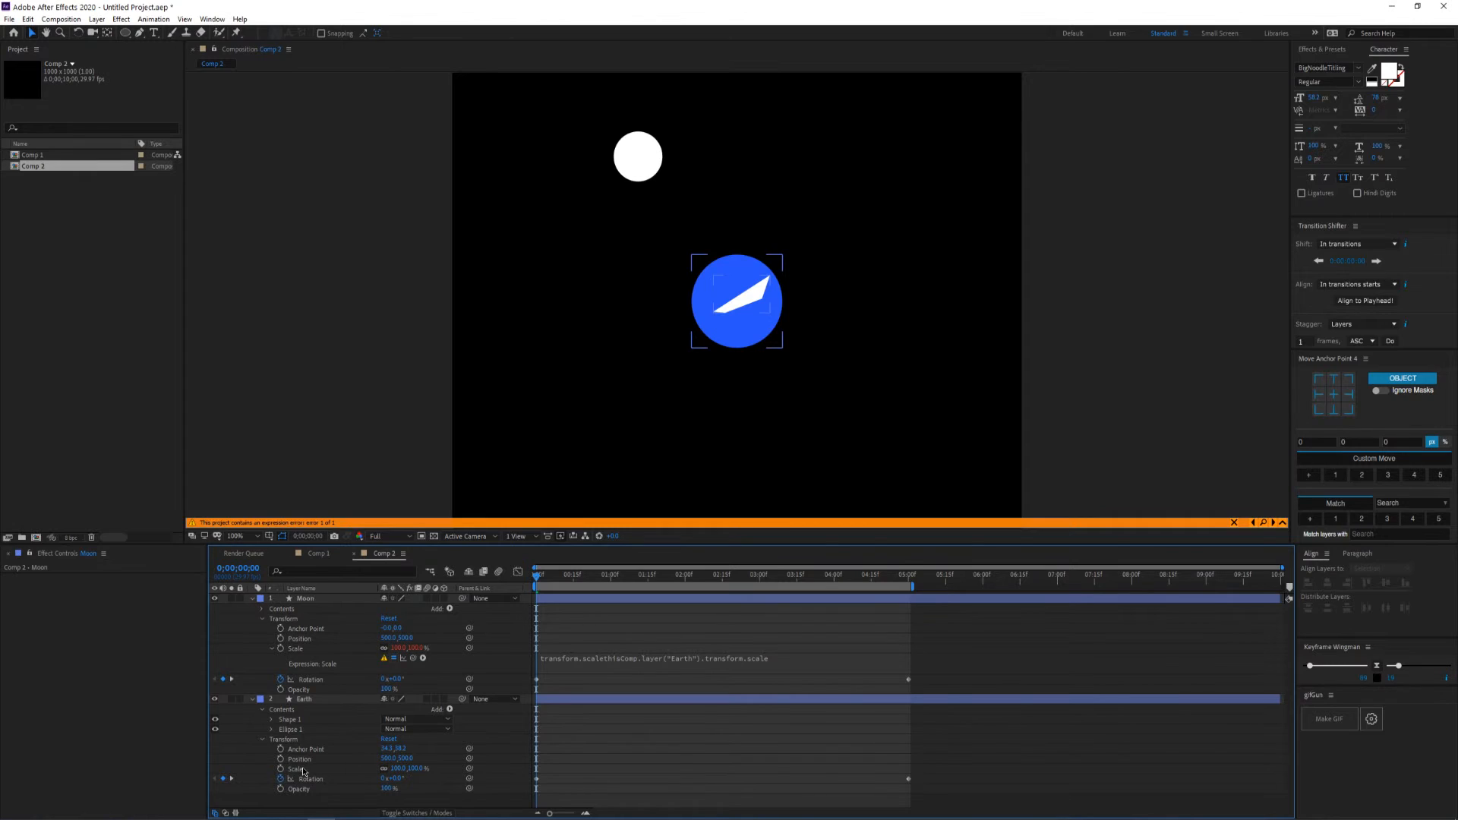
# Delete the faulty expression from the Moon's Scale
pyautogui.click(780, 666)
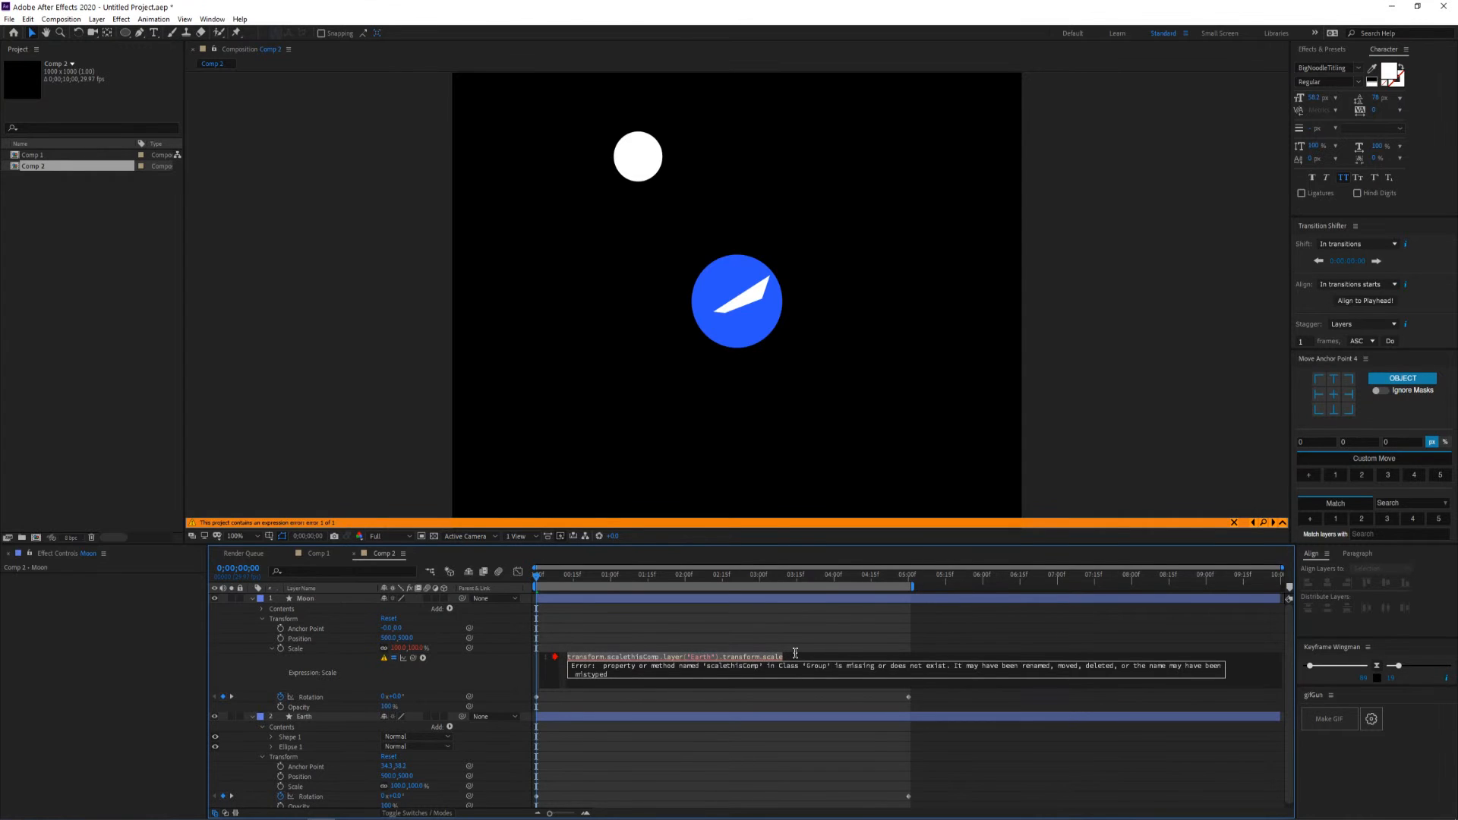
pyautogui.press('Delete')
pyautogui.click(252, 667)
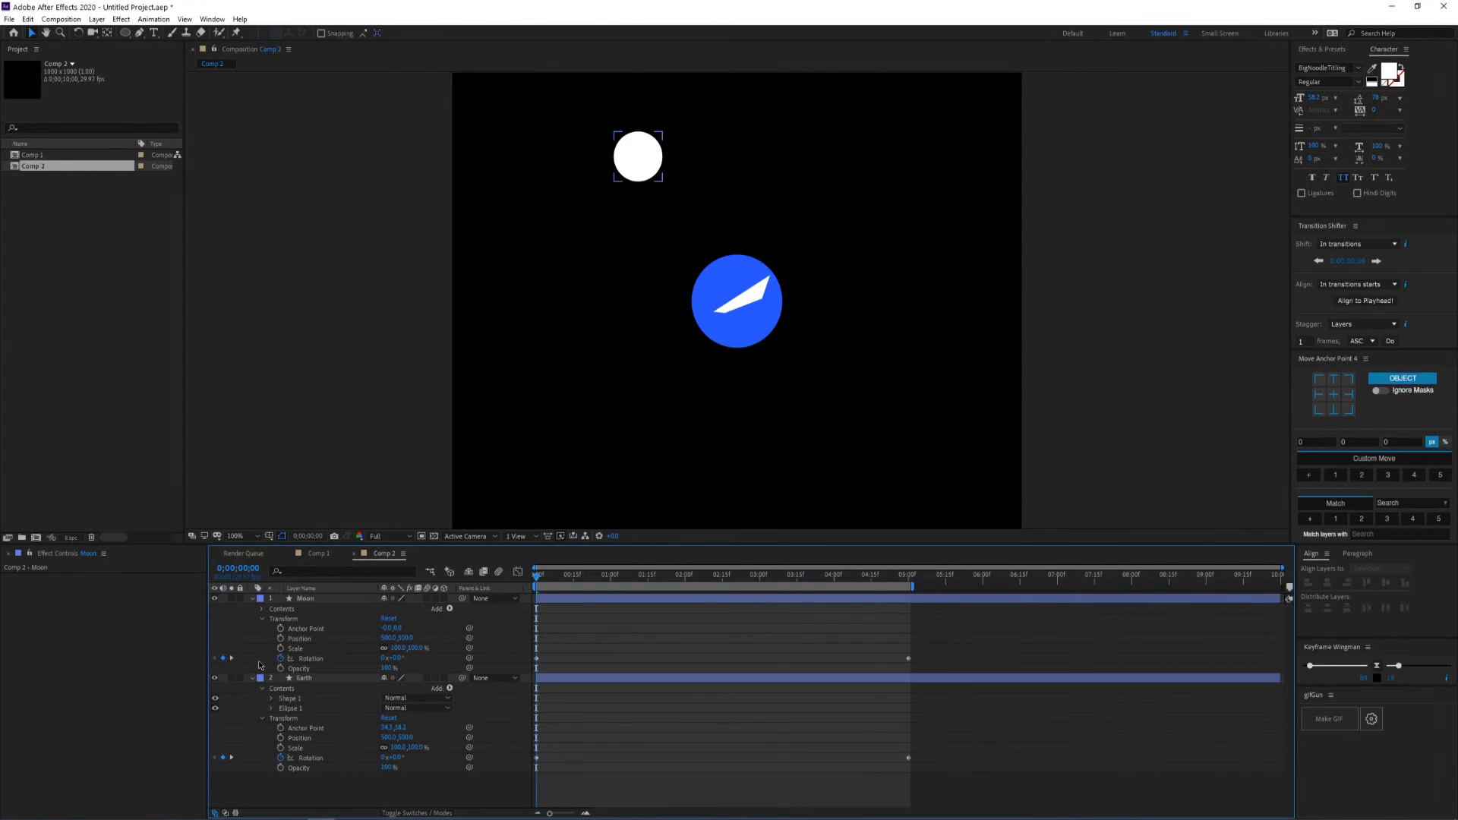
# Try the expression thisComp.layer("Earth").transform.scale on the Moon's Scale, and undo it
pyautogui.click(294, 649)
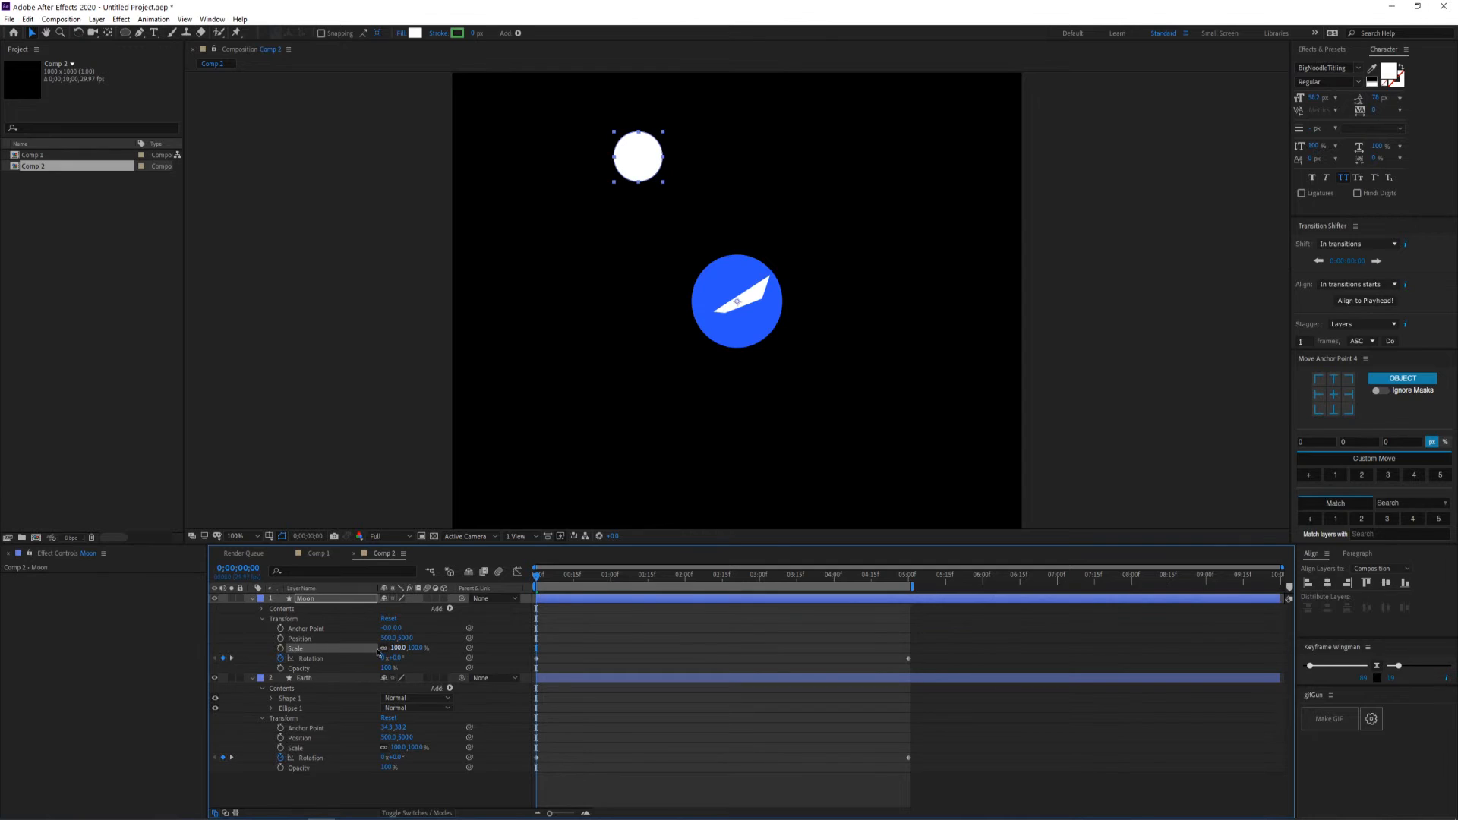
pyautogui.keyDown('alt'); pyautogui.click(280, 649); pyautogui.keyUp('alt')
pyautogui.moveTo(413, 658); pyautogui.dragTo(306, 772)
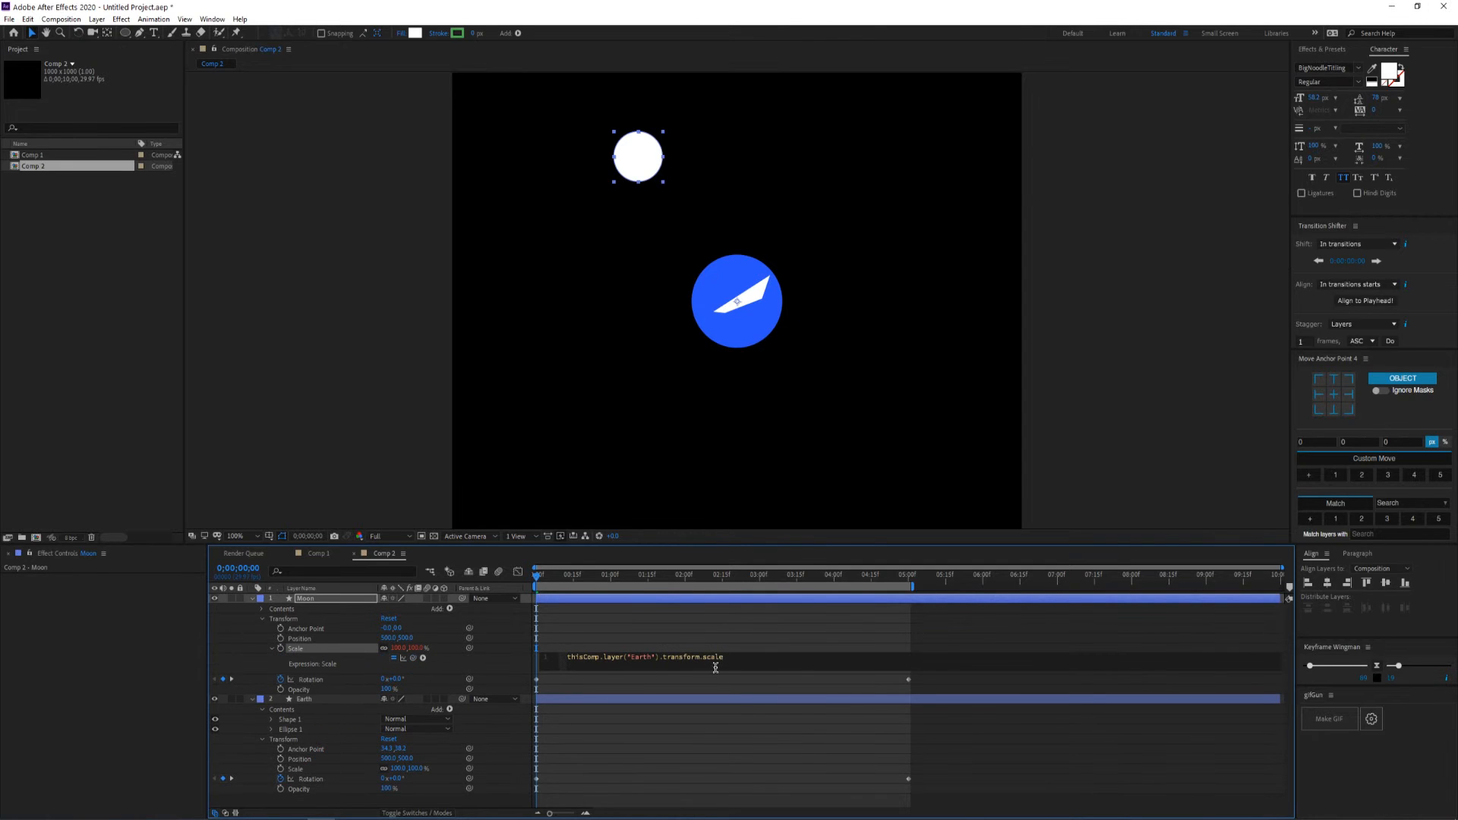
pyautogui.click(750, 644)
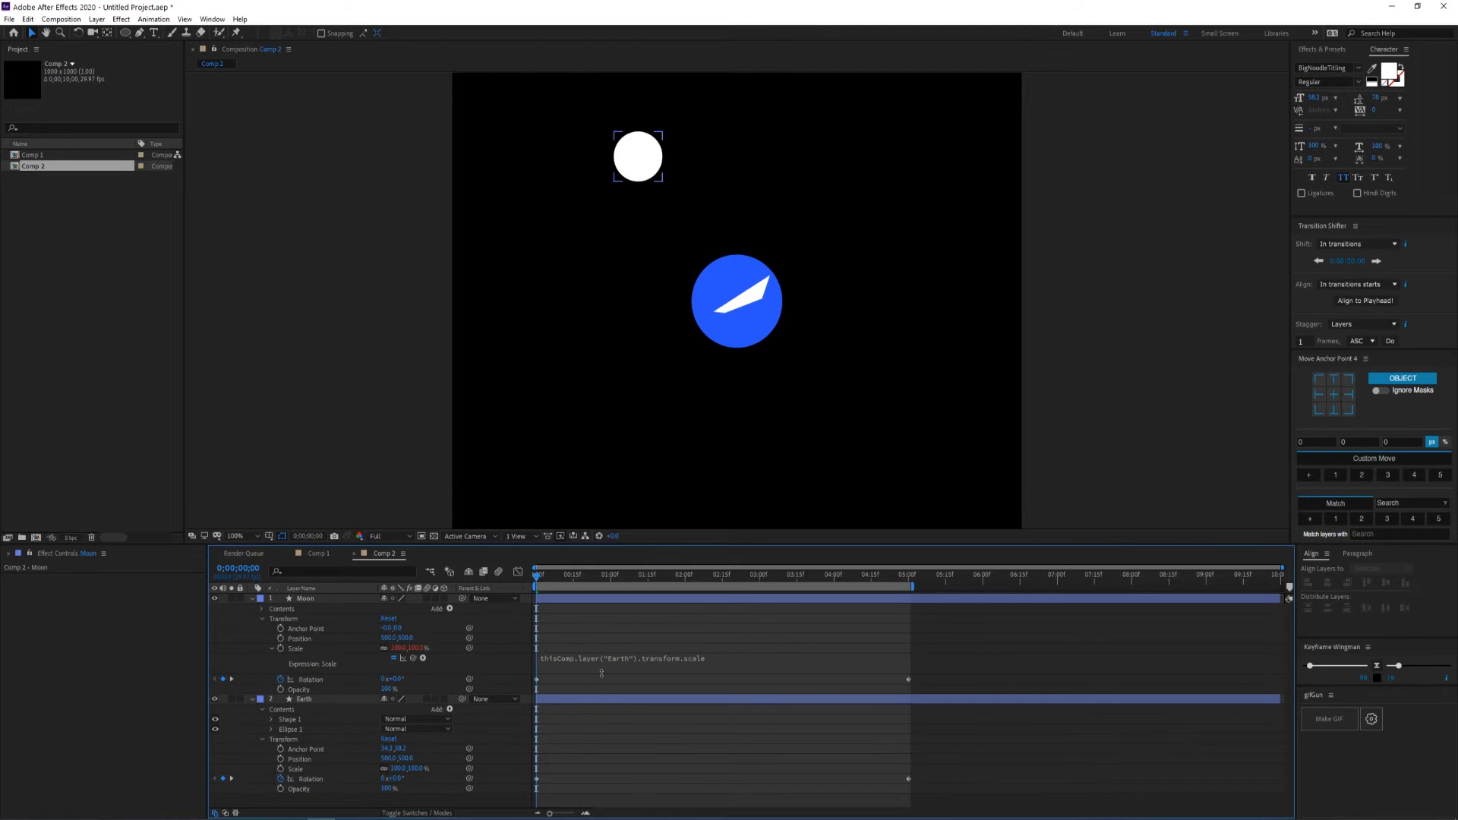
pyautogui.click(680, 665)
pyautogui.click(680, 646)
pyautogui.hotkey('ctrl', 'z')
pyautogui.hotkey('ctrl', 'z')
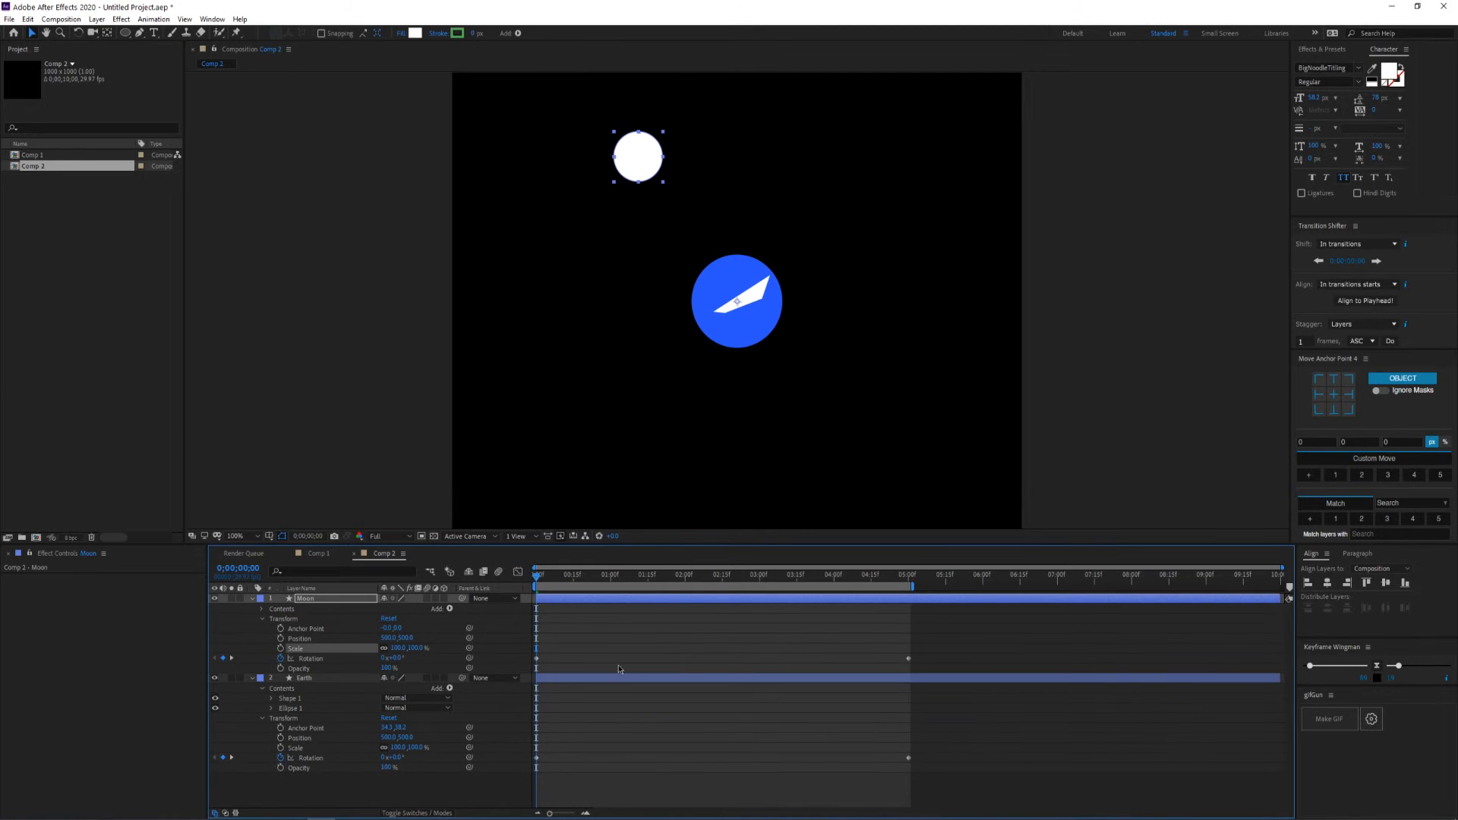
# Add a Scale expression to the Moon with the cursor after transform.scale, try pick-whipping Earth's Scale, and undo it
pyautogui.keyDown('alt'); pyautogui.click(281, 648); pyautogui.keyUp('alt')
pyautogui.click(664, 658)
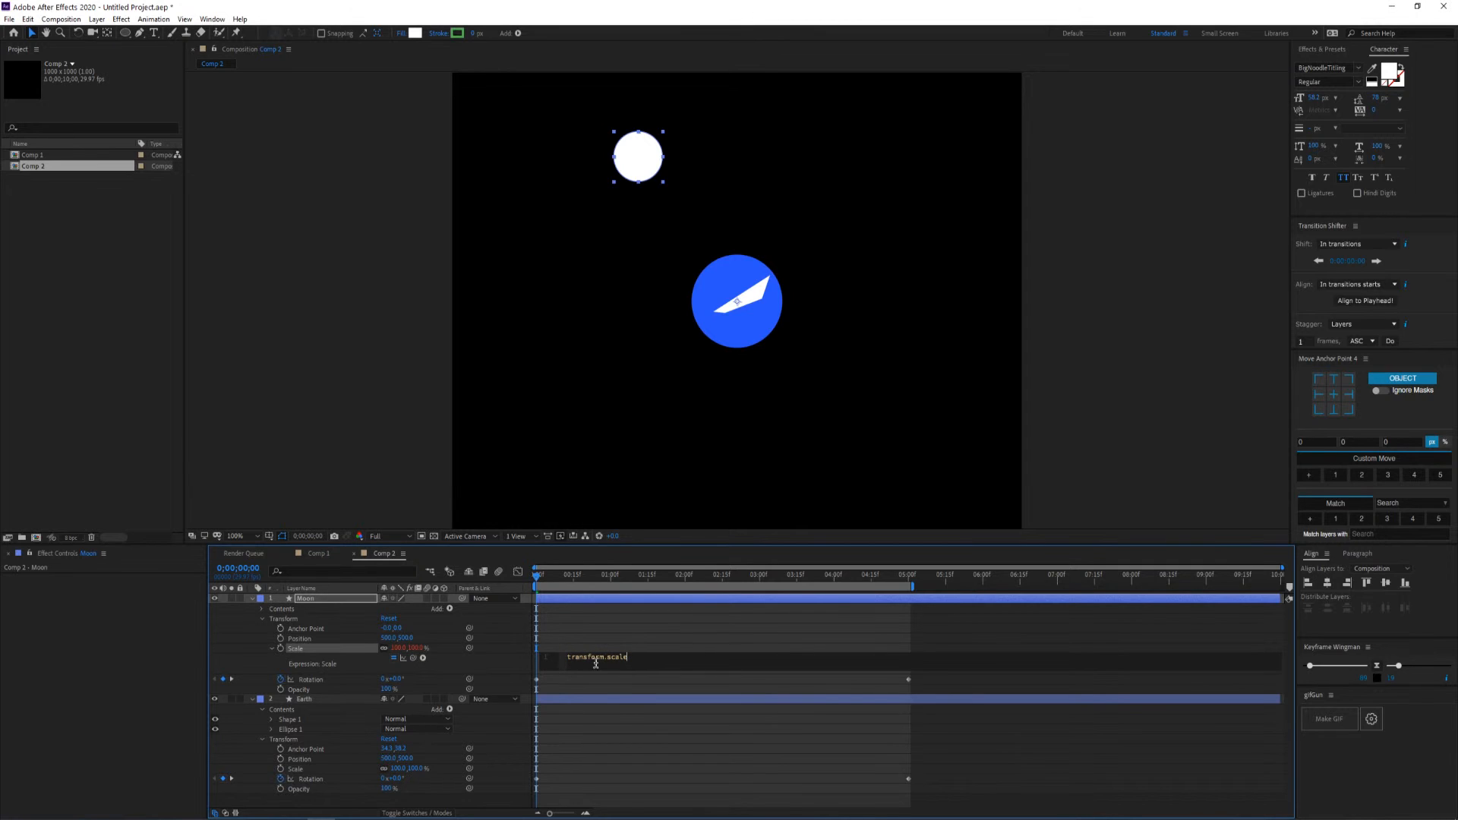
pyautogui.moveTo(414, 657); pyautogui.dragTo(296, 769)
pyautogui.hotkey('ctrl', 'z')
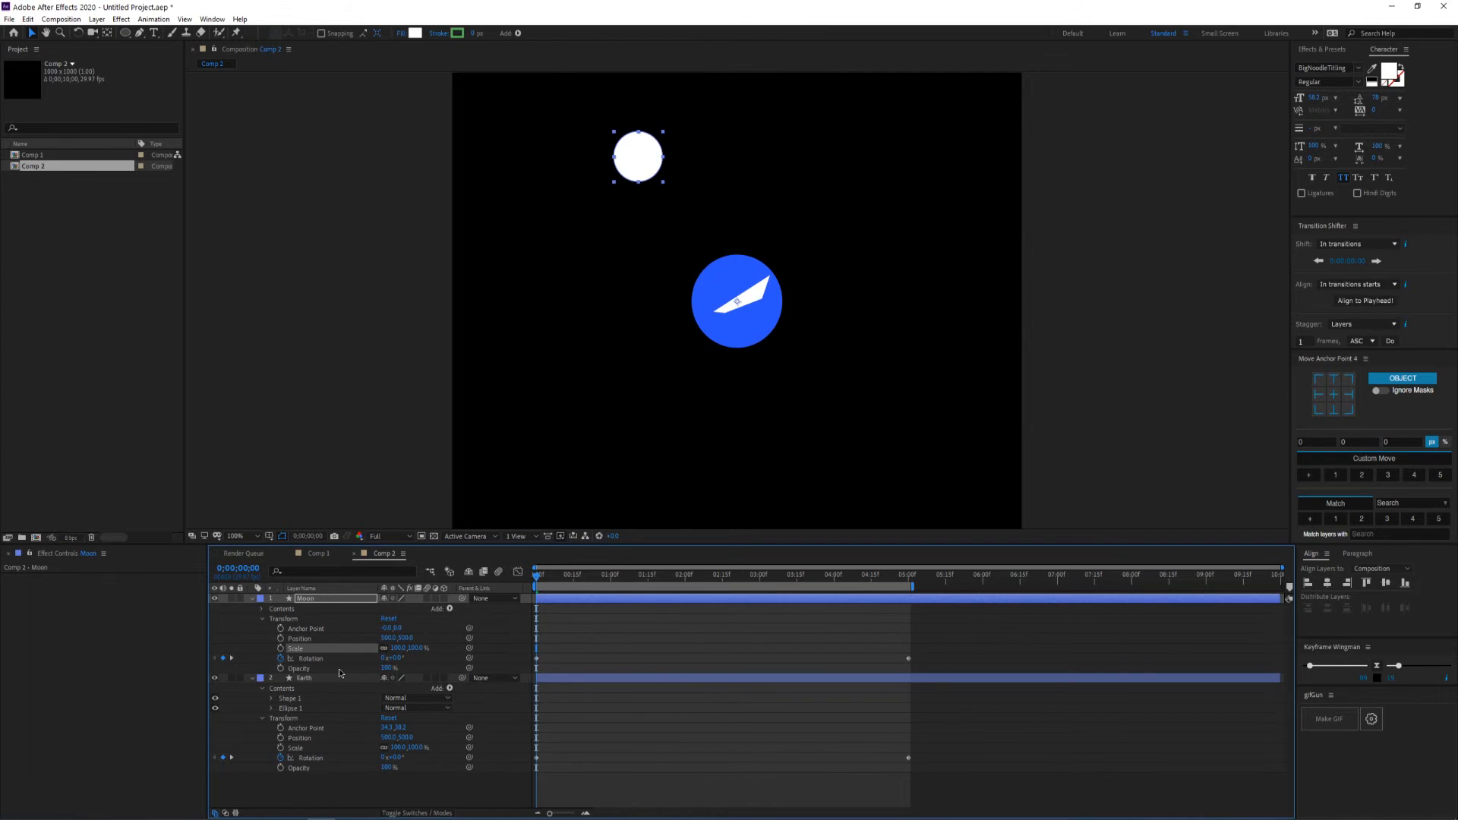
# Clear the default expression on the Moon's Scale and pick-whip Earth's Scale to insert thisComp.layer("Earth").transform.scale
pyautogui.keyDown('alt'); pyautogui.click(281, 648); pyautogui.keyUp('alt')
pyautogui.press('BackSpace')
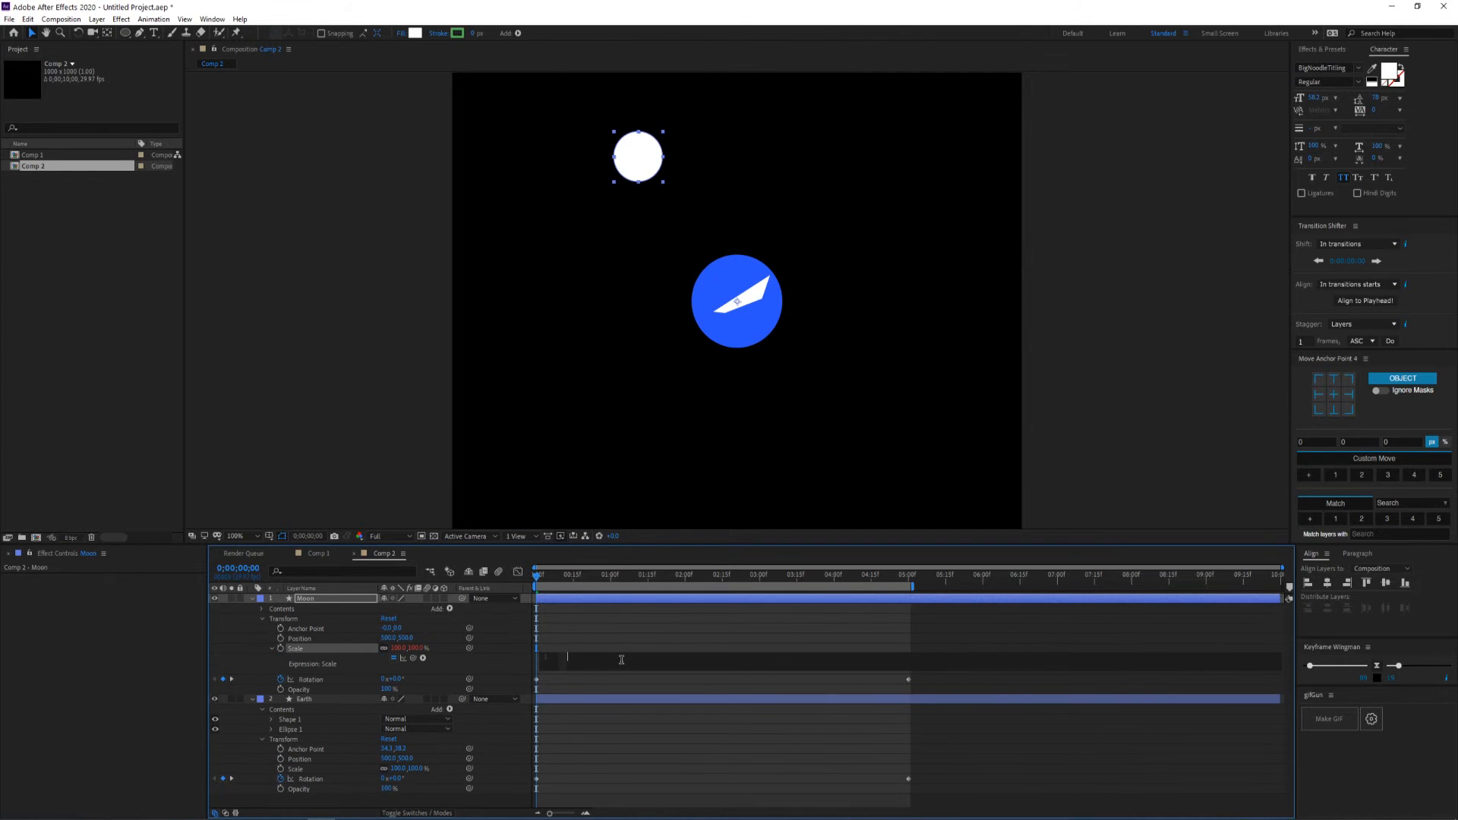
pyautogui.moveTo(414, 658); pyautogui.dragTo(307, 769)
pyautogui.click(604, 603)
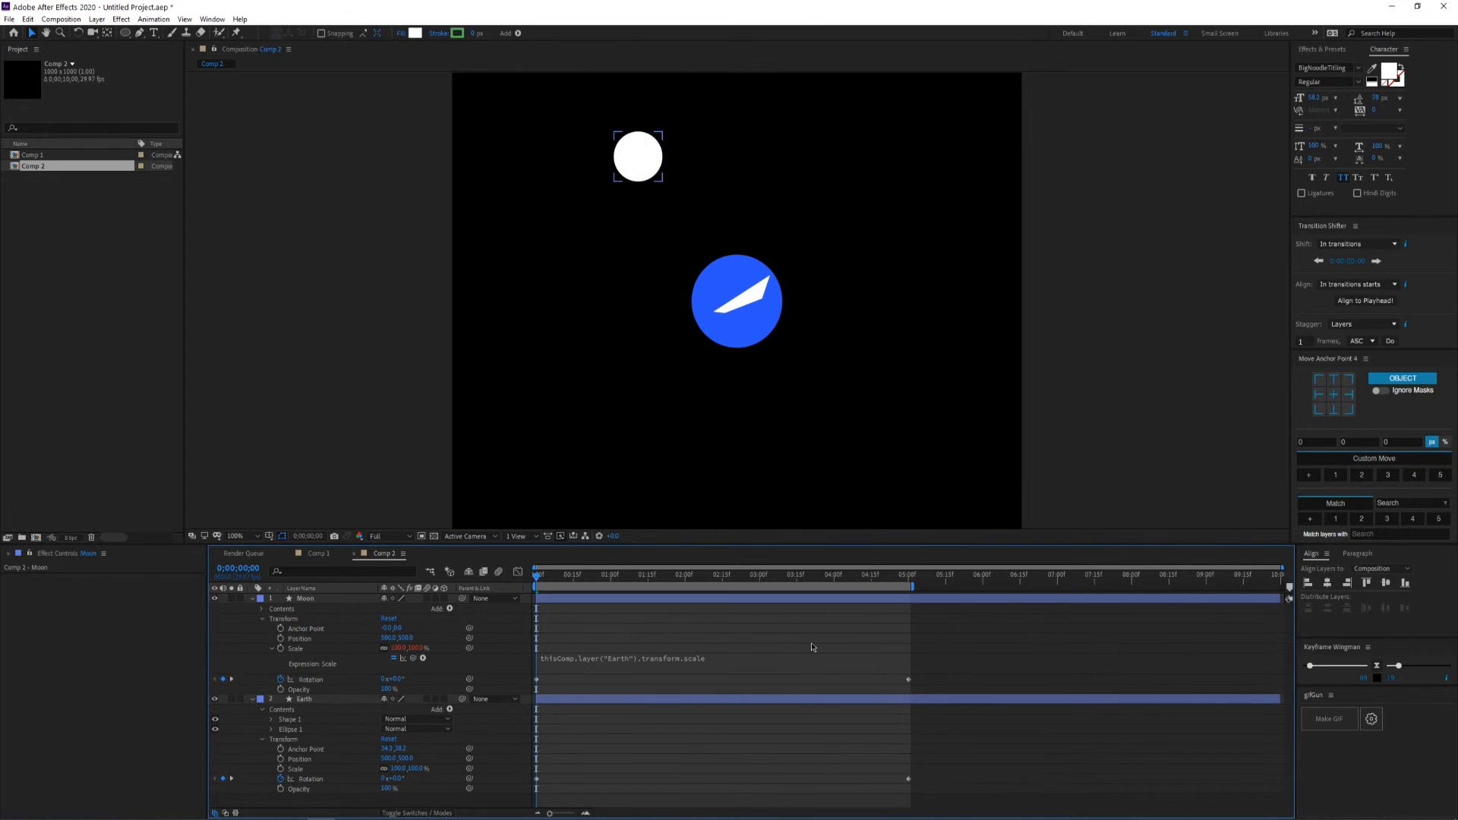
pyautogui.moveTo(554, 583)
pyautogui.mouseDown()
pyautogui.moveTo(681, 583)
pyautogui.moveTo(529, 588)
pyautogui.mouseUp()
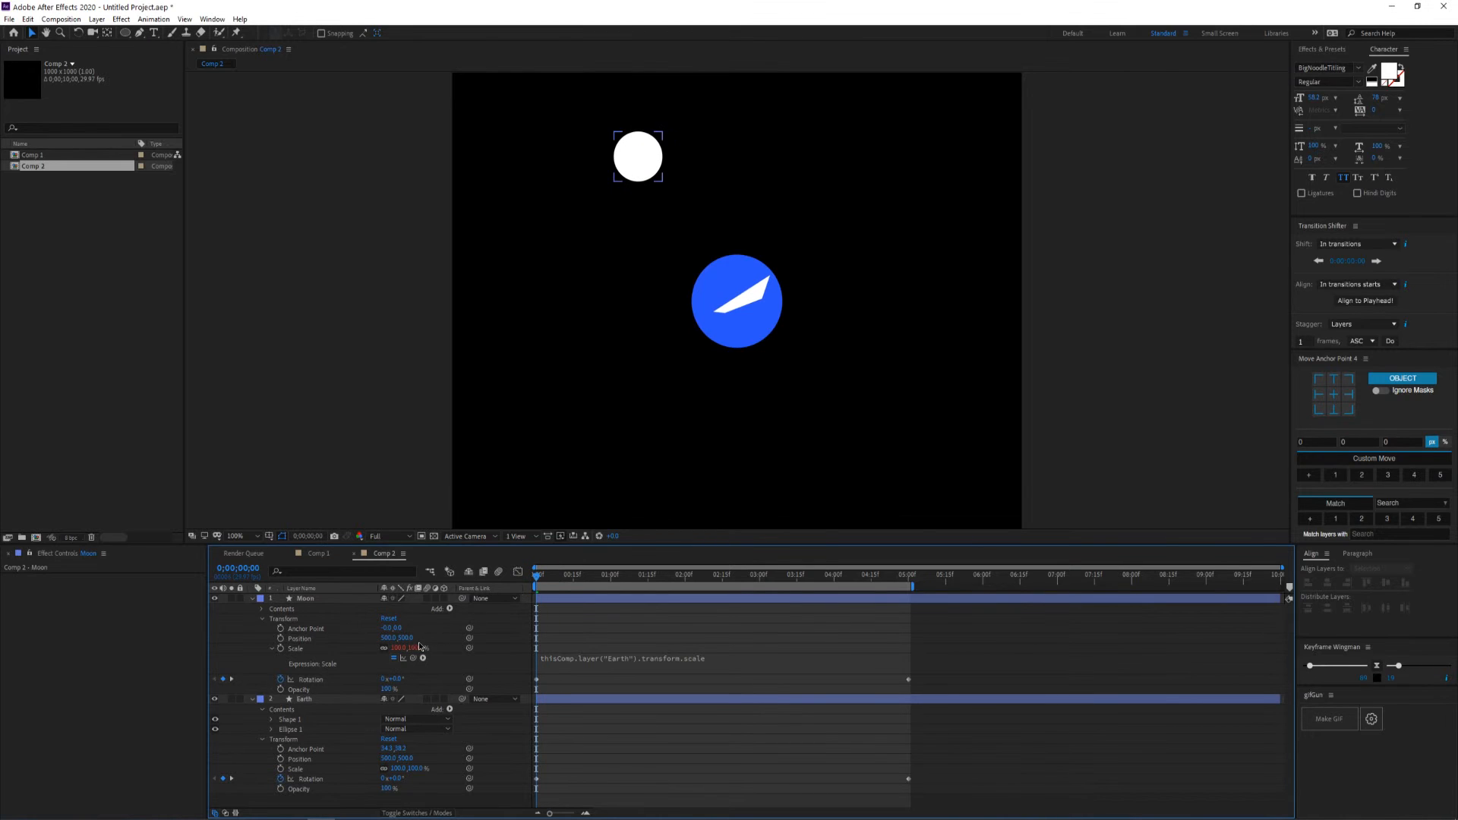
# Compare the Scale properties of Moon and Earth, and remove the linking expression from the Moon's Scale
pyautogui.click(295, 649)
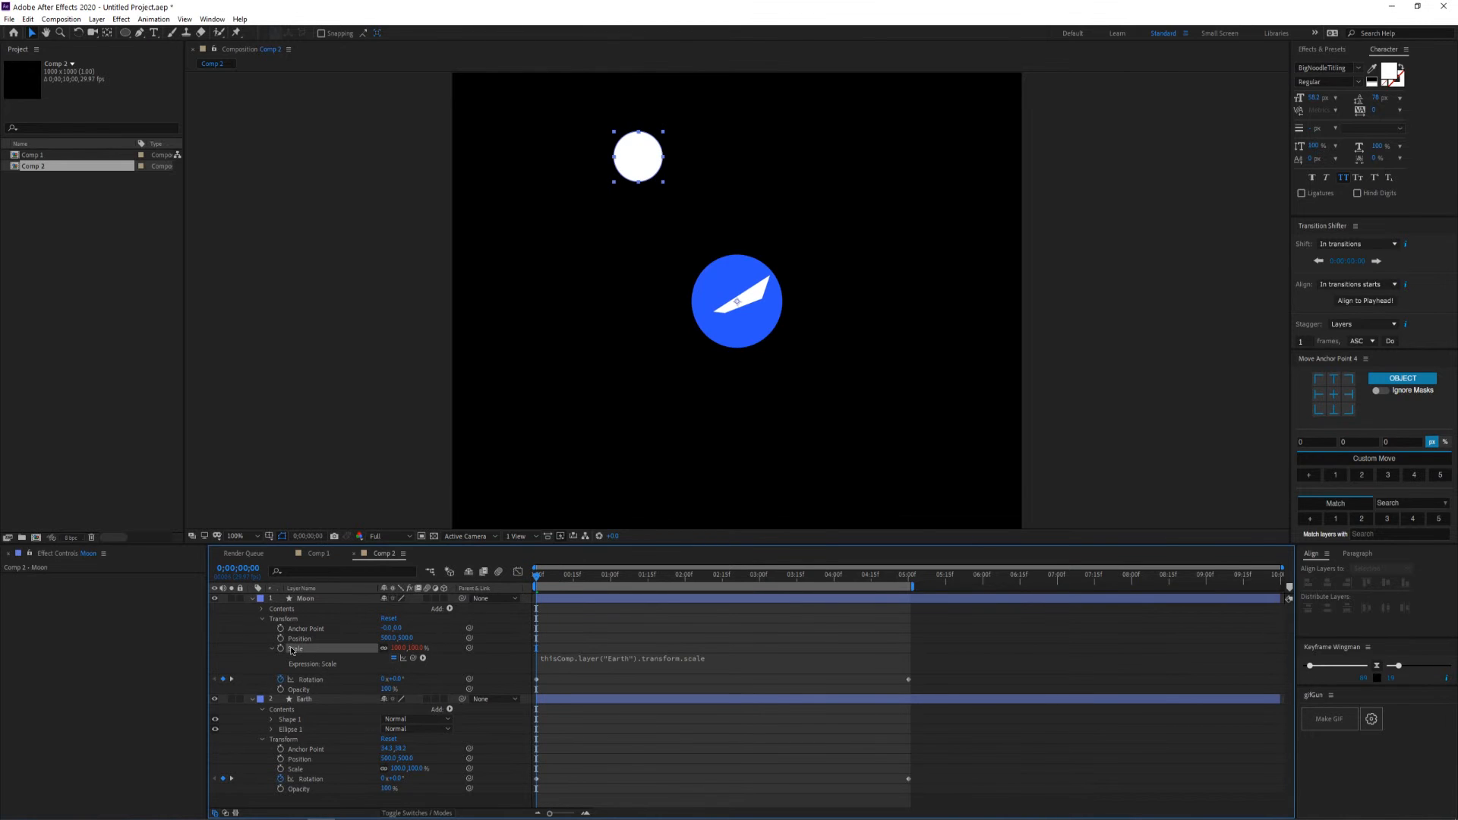
pyautogui.moveTo(426, 657); pyautogui.dragTo(295, 772)
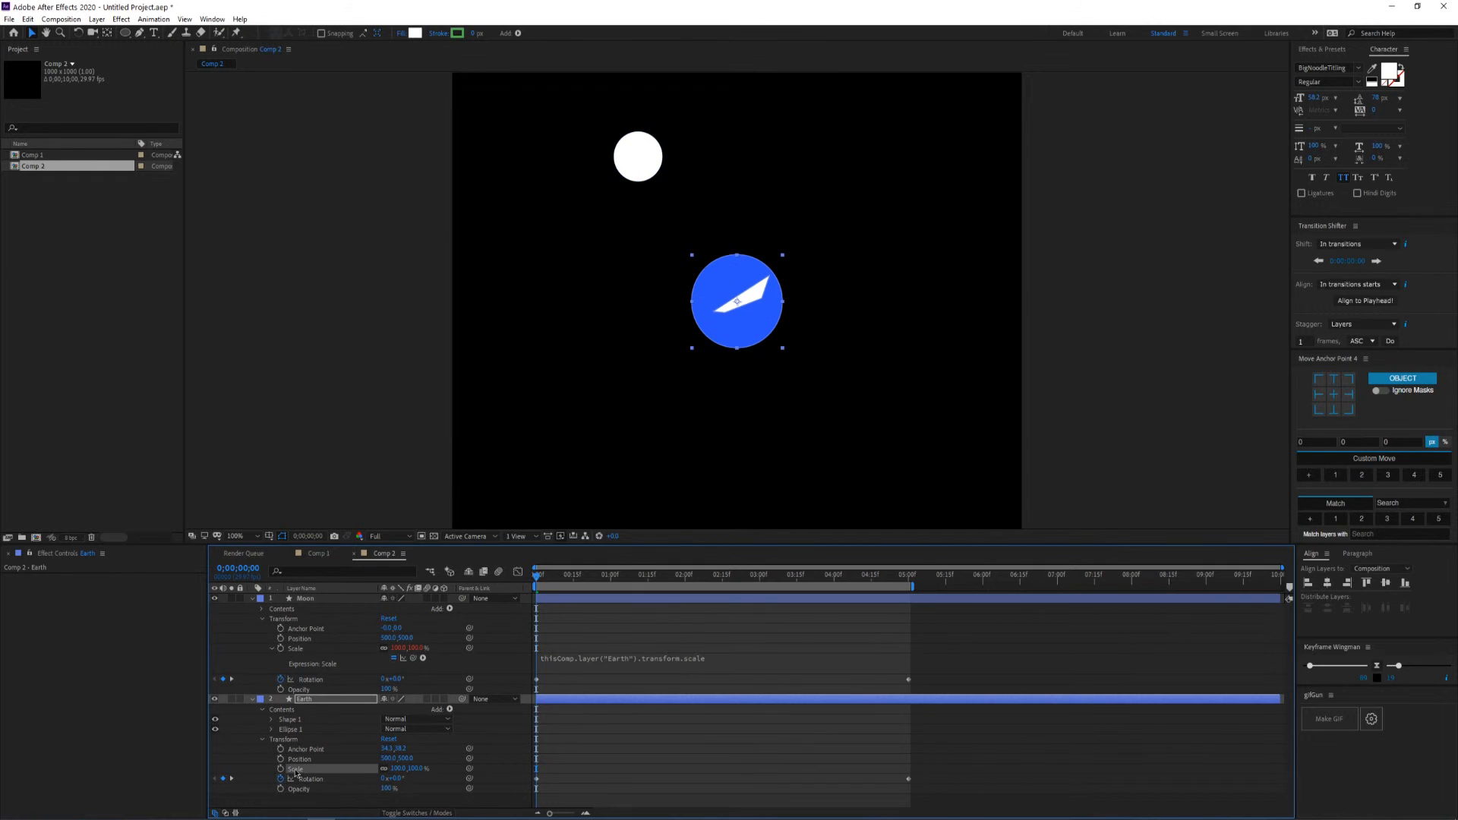
pyautogui.click(416, 648)
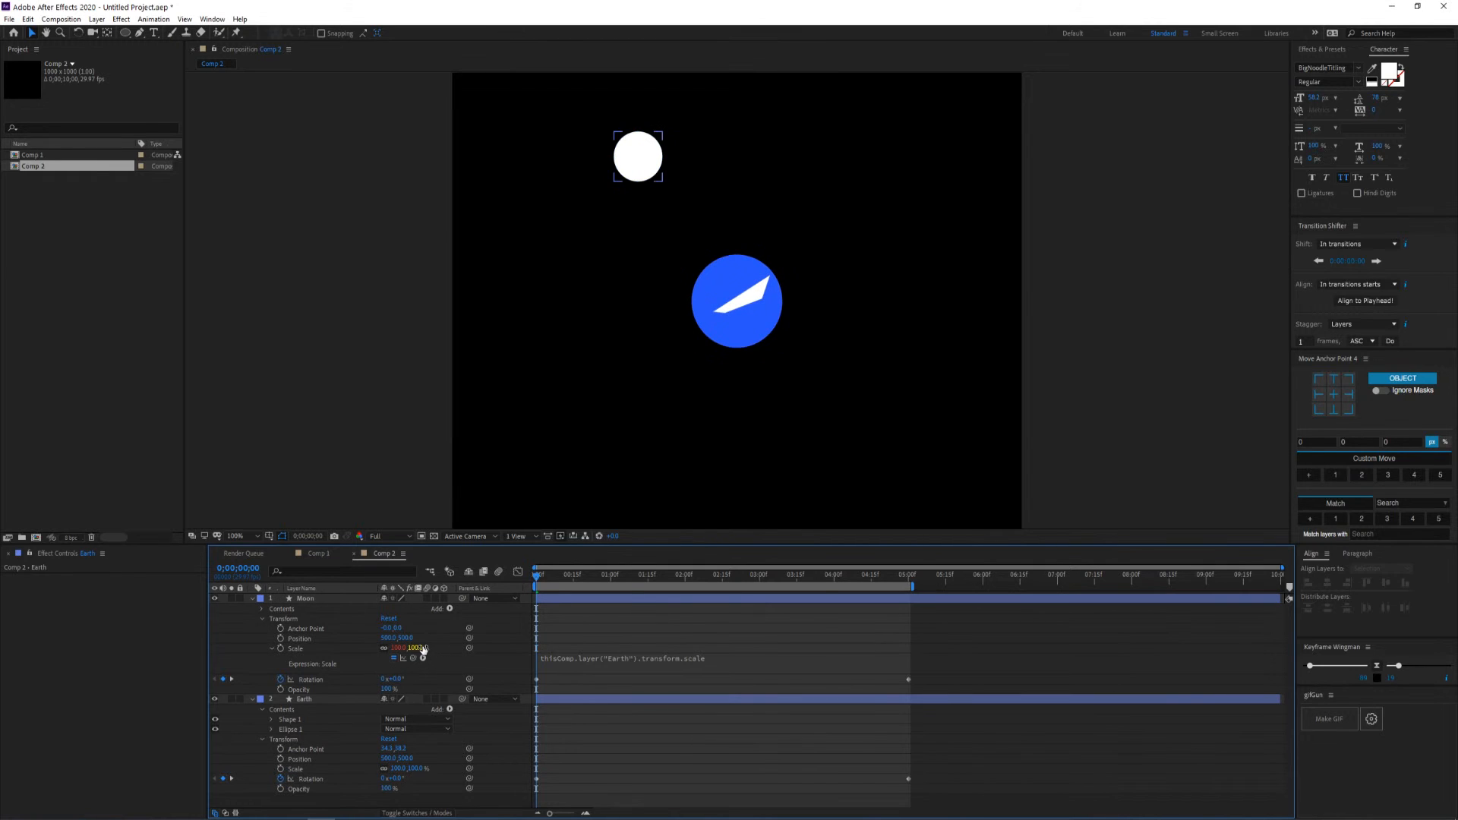
pyautogui.click(510, 653)
pyautogui.click(619, 661)
pyautogui.press('BackSpace')
pyautogui.click(647, 643)
# Set the Moon layer's Scale to 60%
pyautogui.click(420, 648)
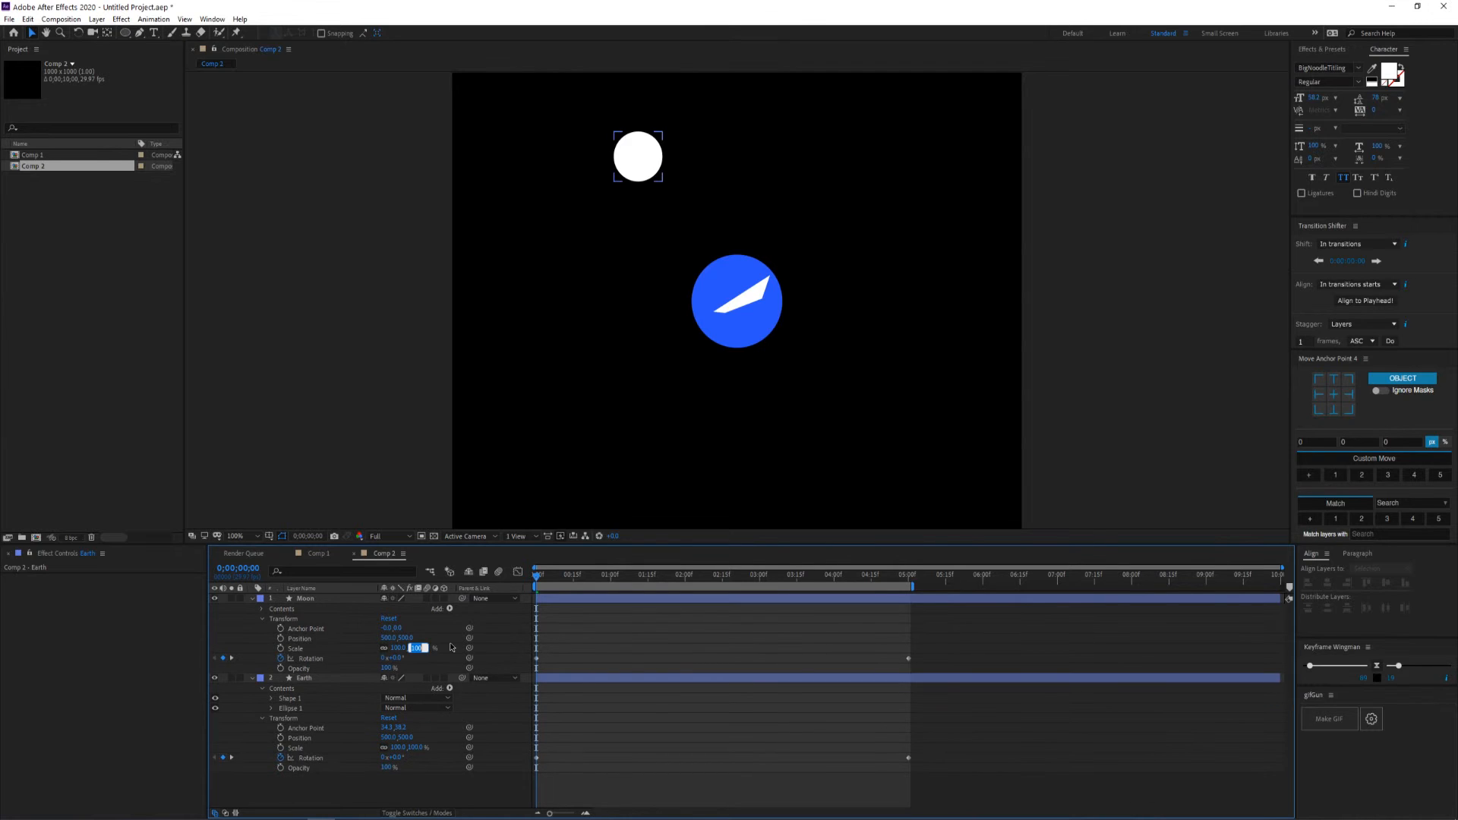
pyautogui.write('60')
pyautogui.press('Return')
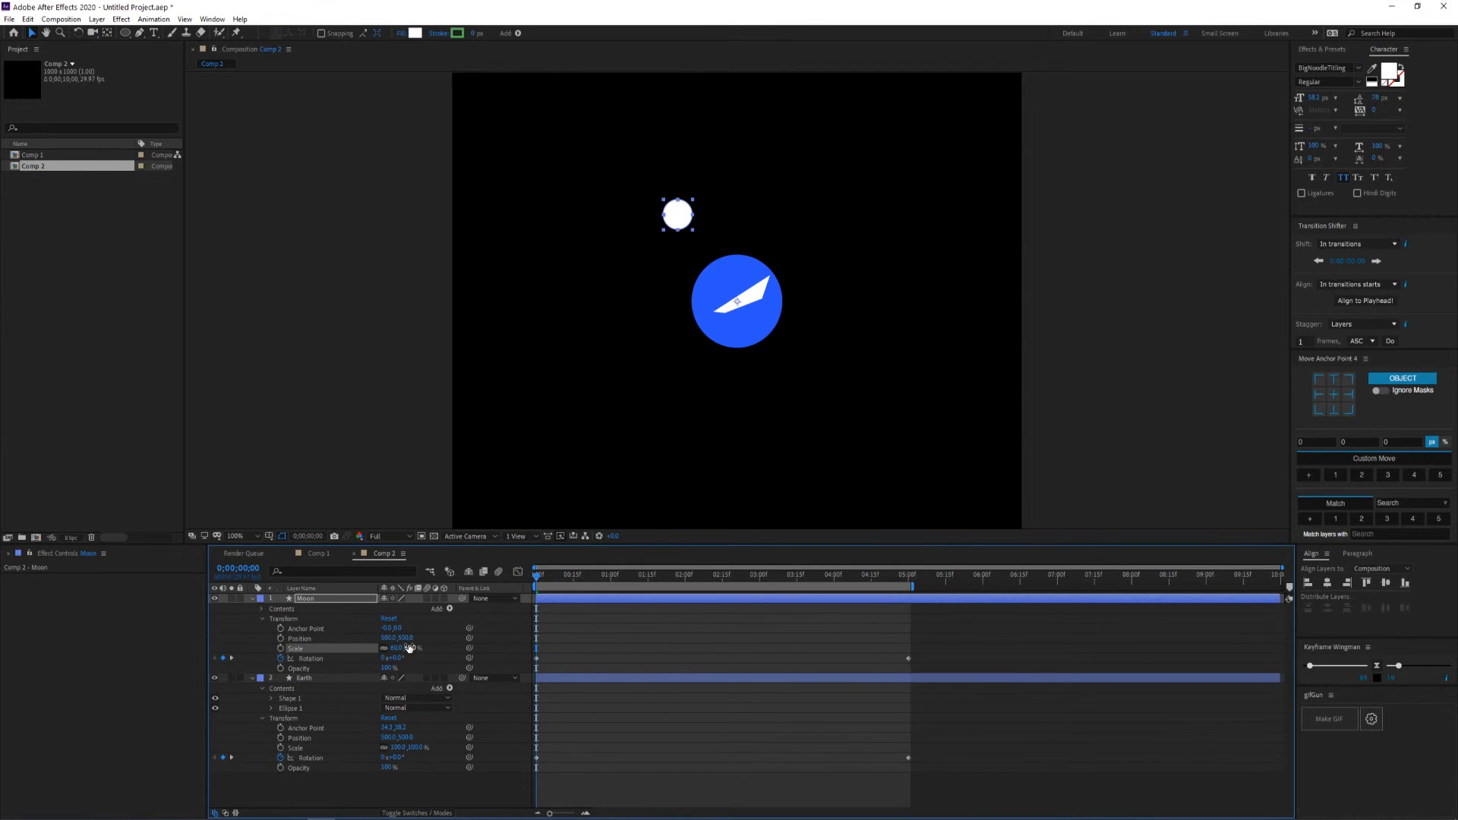
# Link the Moon's Scale to Earth's Scale with the pick-whipped expression thisComp.layer("Earth").transform.scale
pyautogui.keyDown('alt'); pyautogui.click(279, 651); pyautogui.keyUp('alt')
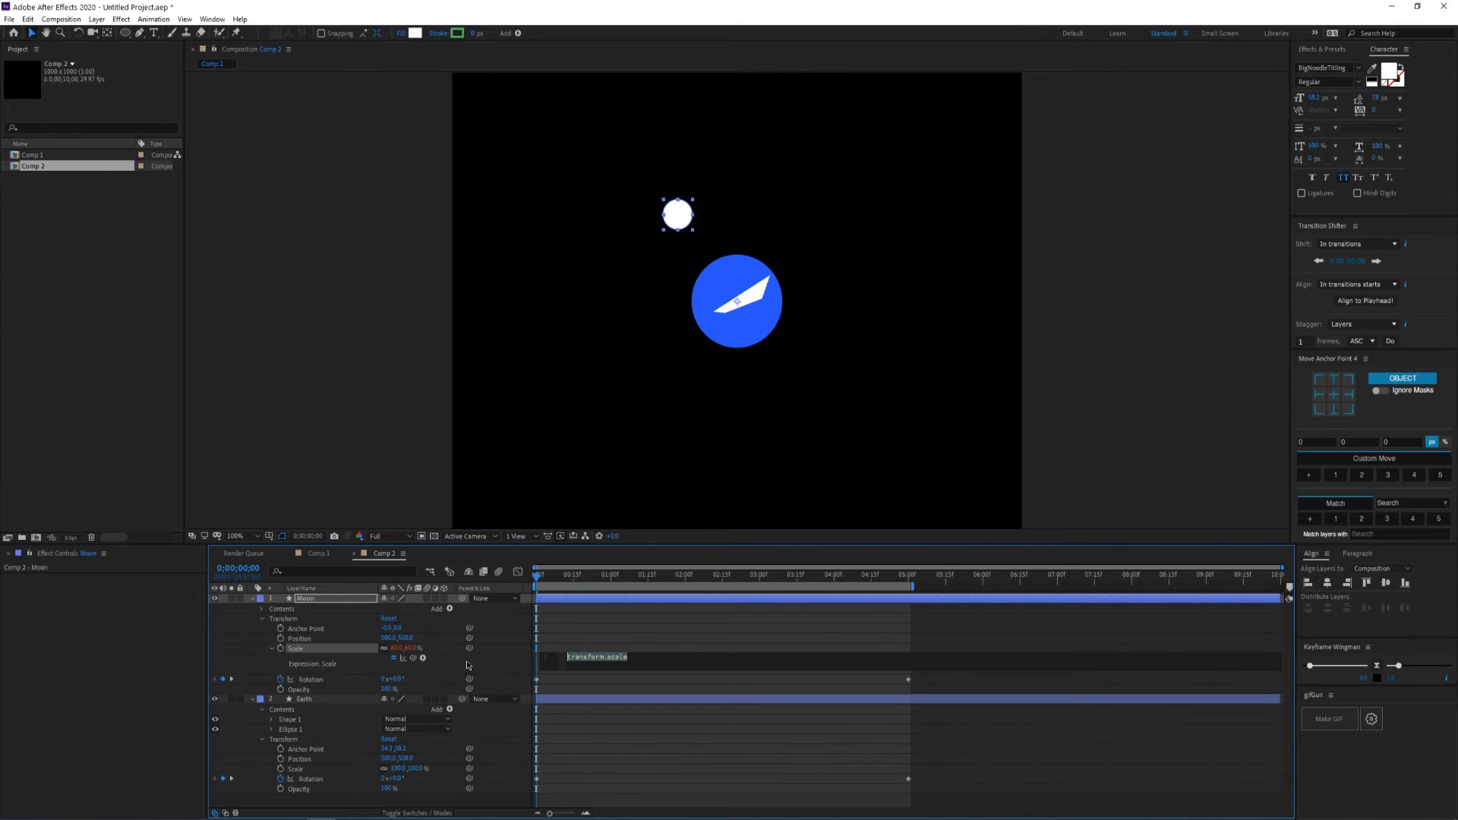
pyautogui.moveTo(414, 658); pyautogui.dragTo(300, 770)
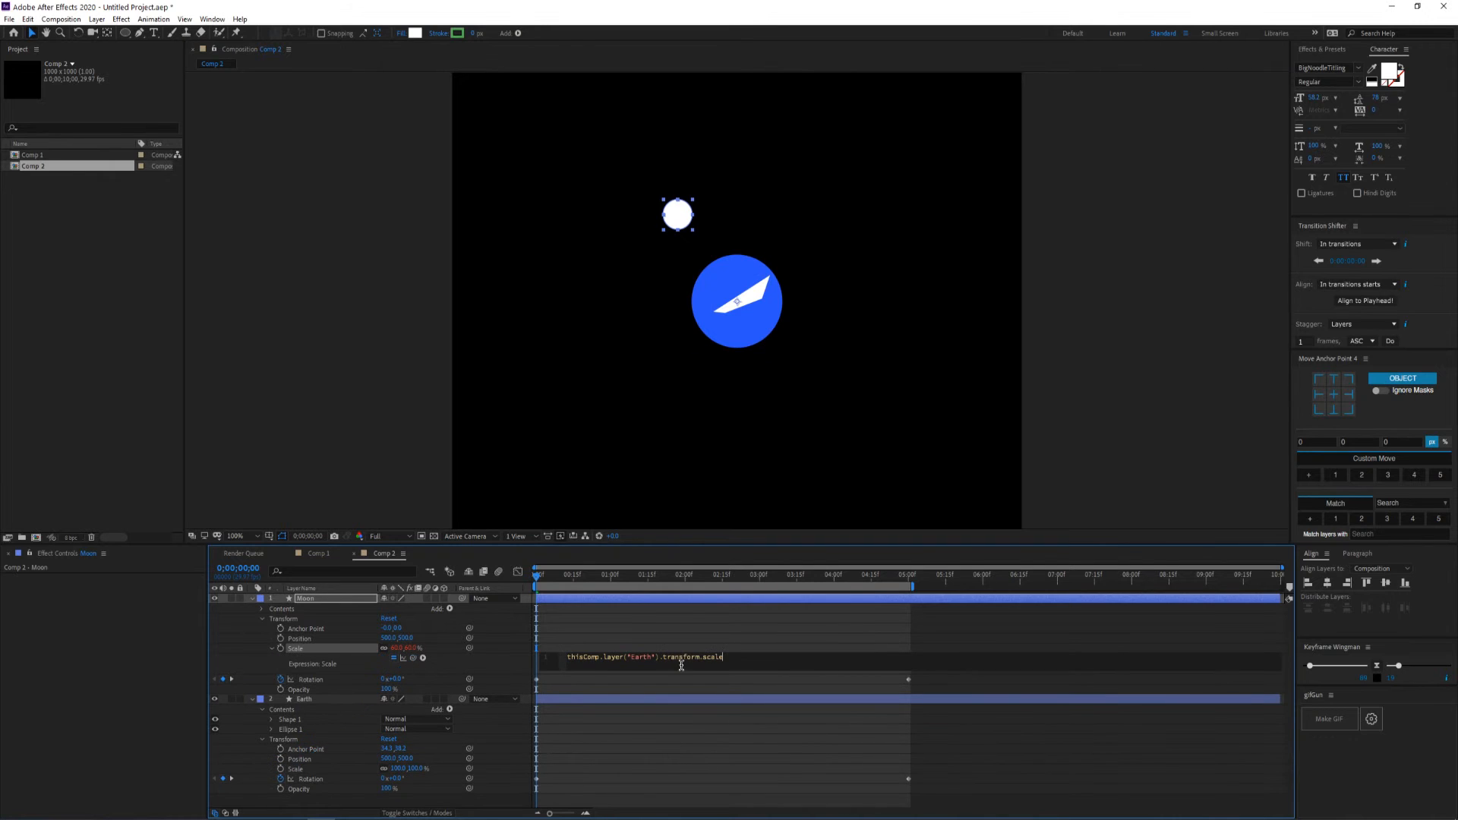
pyautogui.click(690, 639)
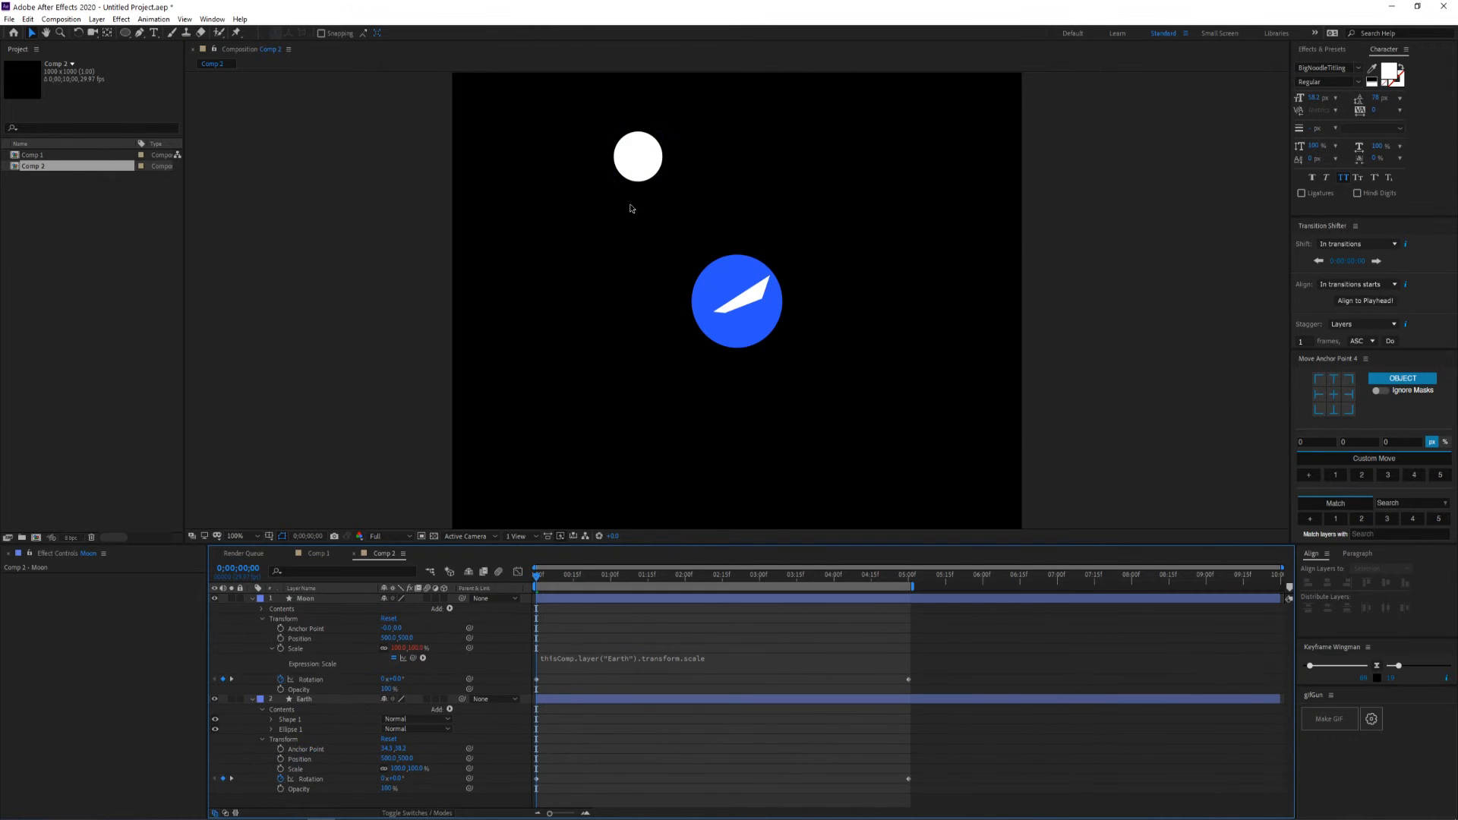
# Undo the Moon's Scale link to Earth and its change to 60%
pyautogui.hotkey('ctrl', 'z')
pyautogui.hotkey('ctrl', 'z')
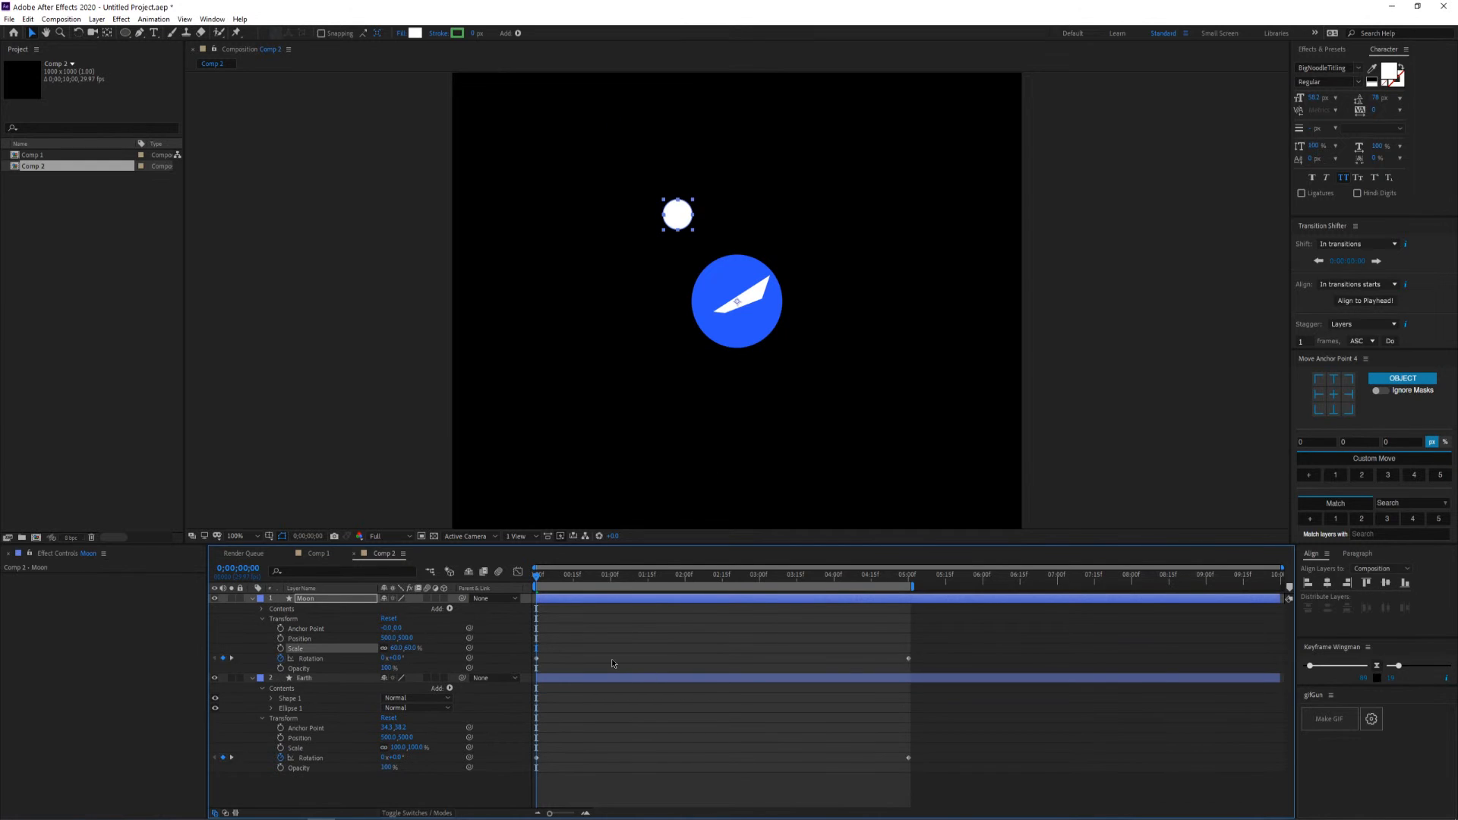
pyautogui.hotkey('ctrl', 'z')
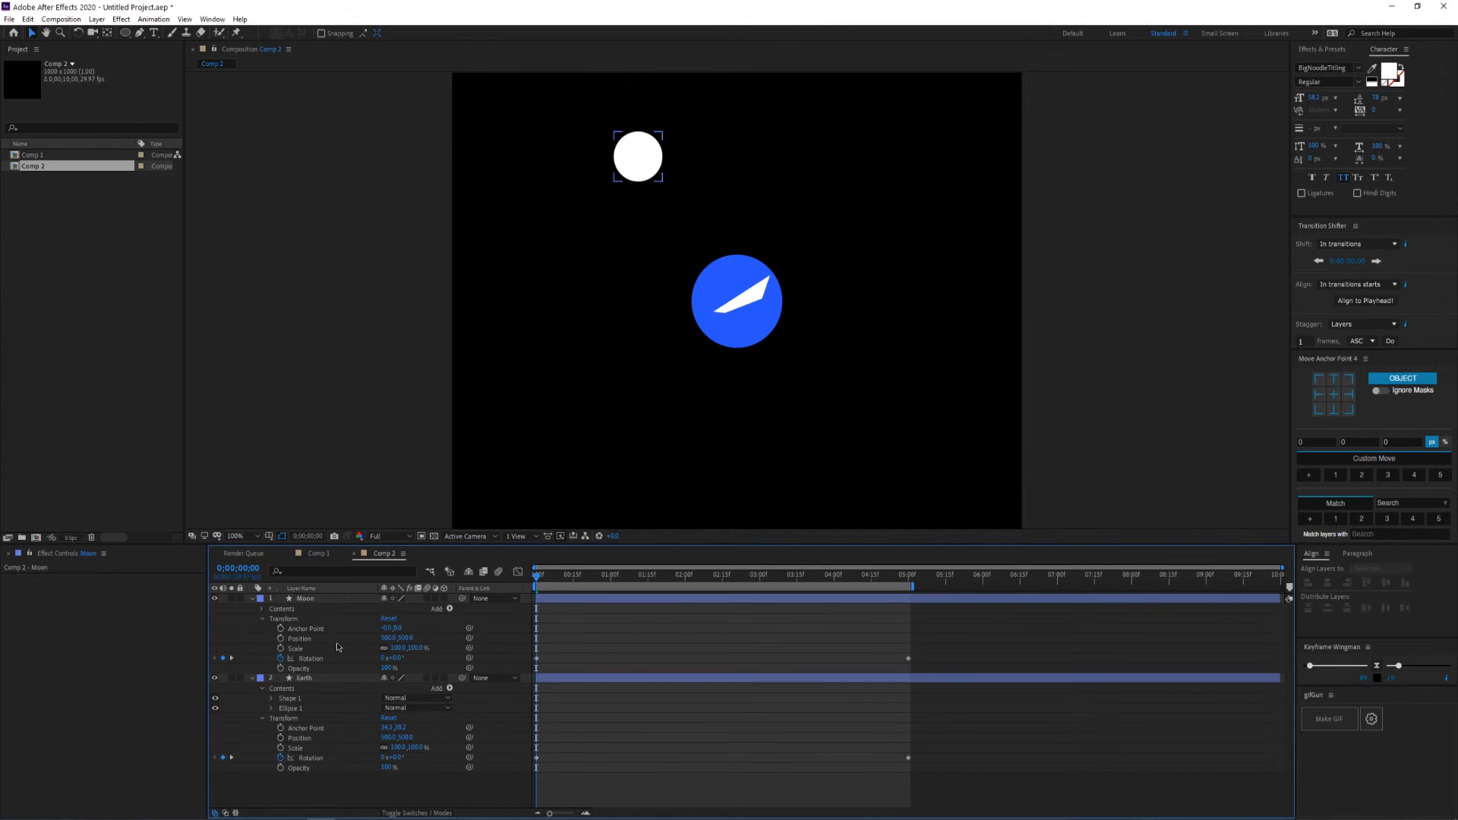
# Link the Moon's Position to Earth's Position with the pick-whipped expression thisComp.layer("Earth").transform.position
pyautogui.keyDown('alt'); pyautogui.click(280, 639); pyautogui.keyUp('alt')
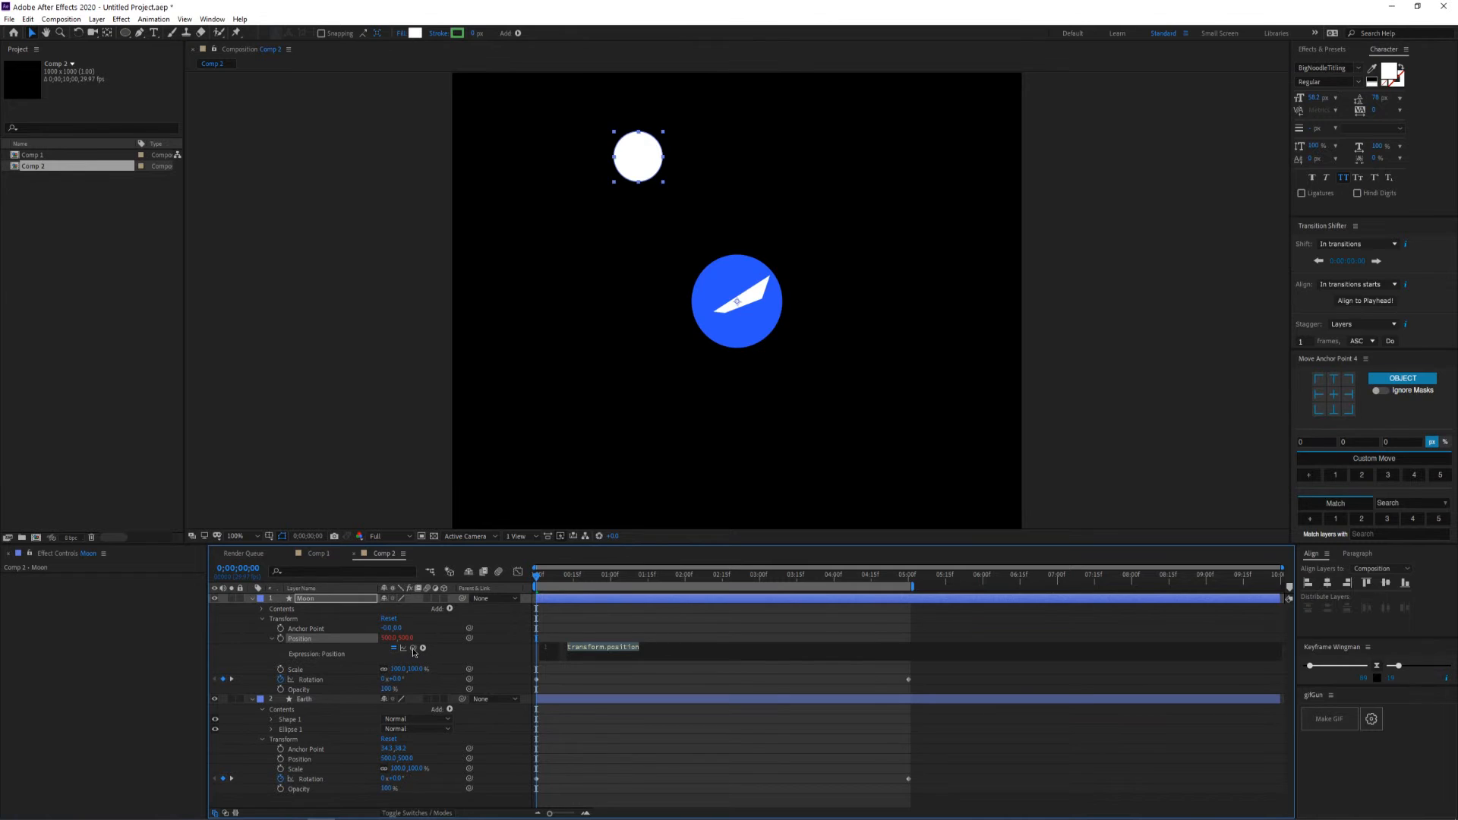
pyautogui.moveTo(414, 650); pyautogui.dragTo(301, 759)
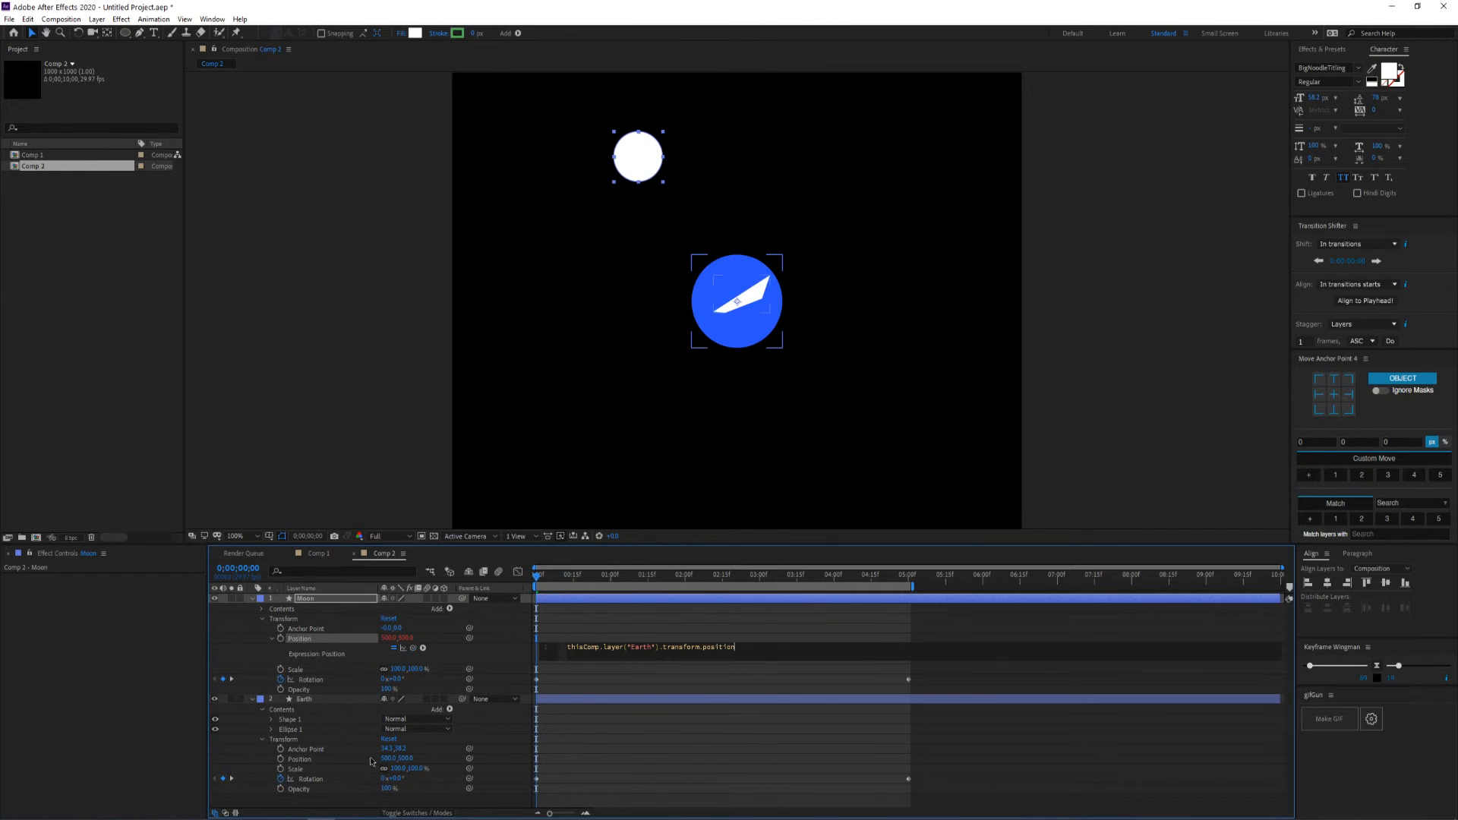
pyautogui.click(503, 758)
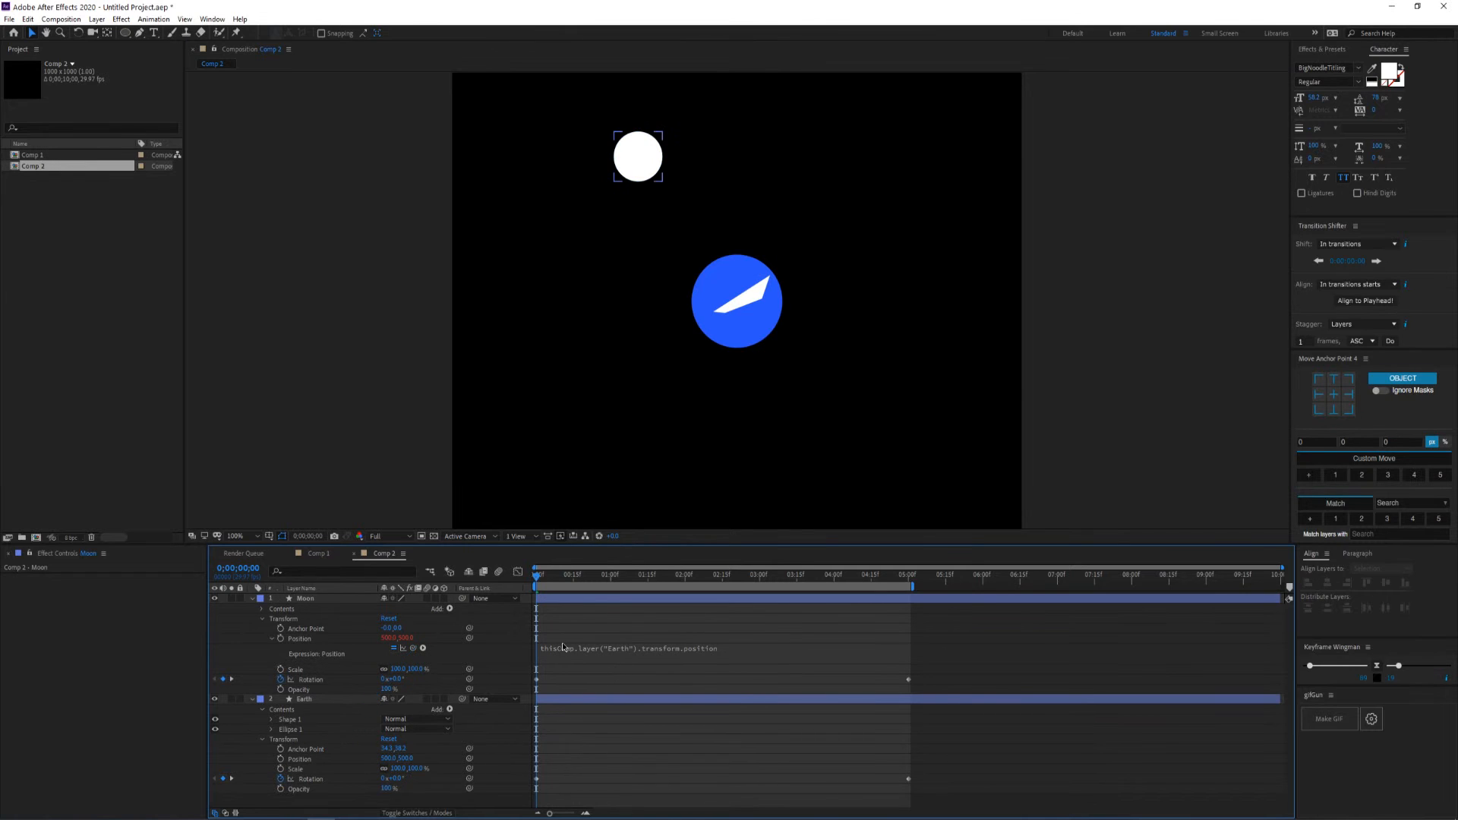
# Preview the animation with the linked Position, and test the link by moving Earth upward and undoing the move
pyautogui.click(552, 583)
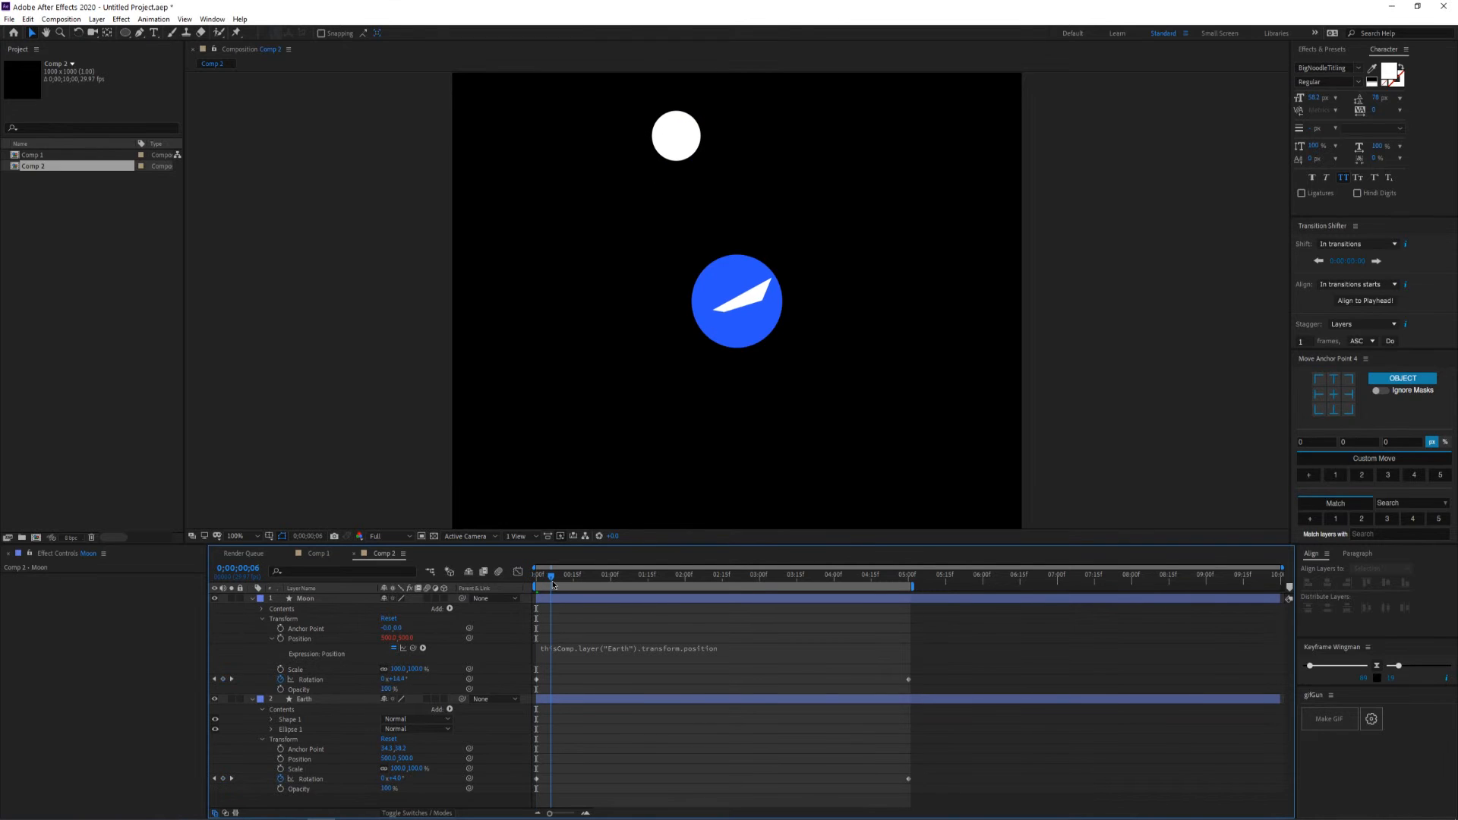
pyautogui.moveTo(553, 585); pyautogui.dragTo(891, 573)
pyautogui.click(305, 701)
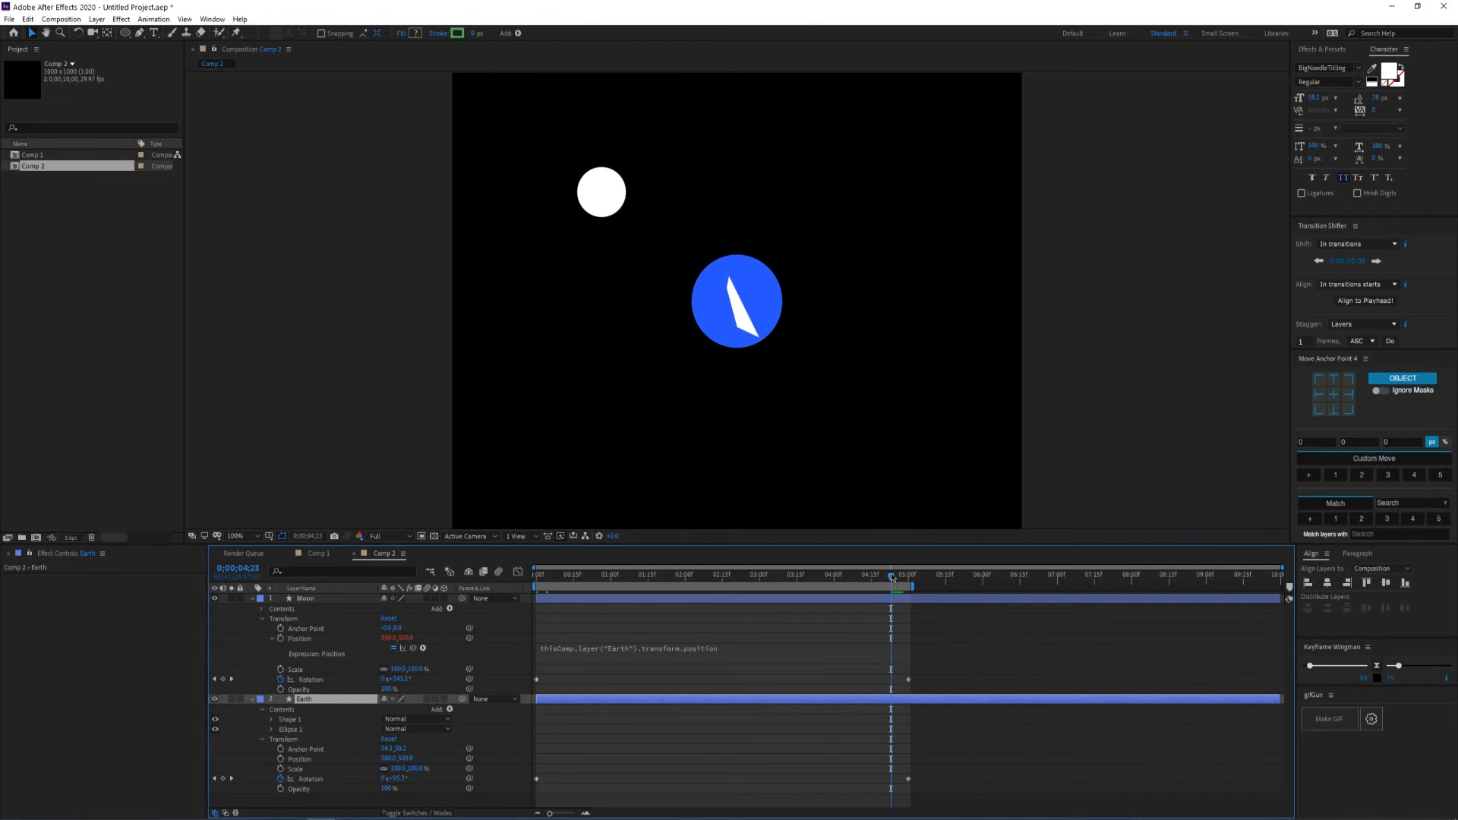
pyautogui.press('space')
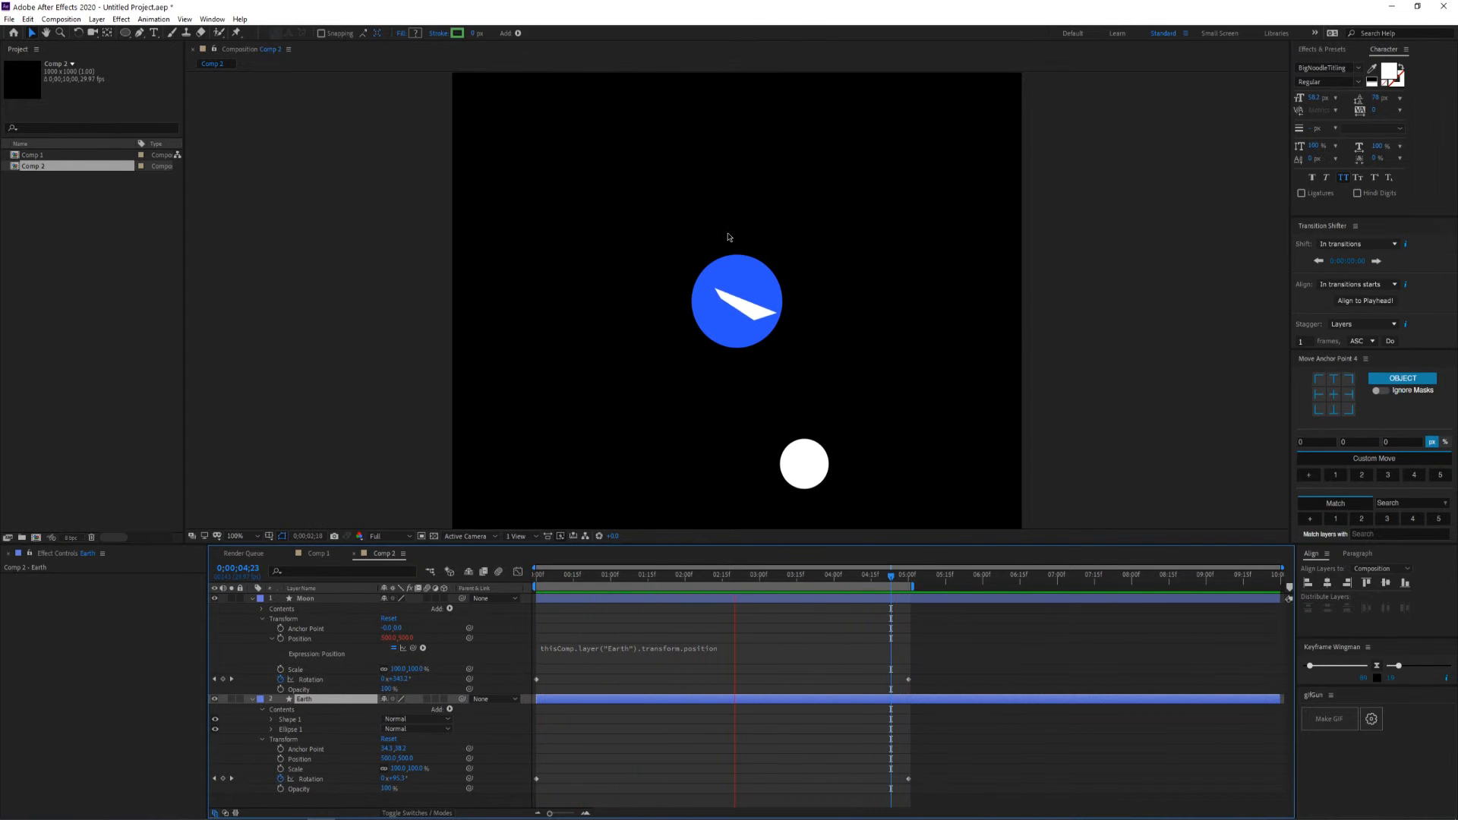
pyautogui.press('space')
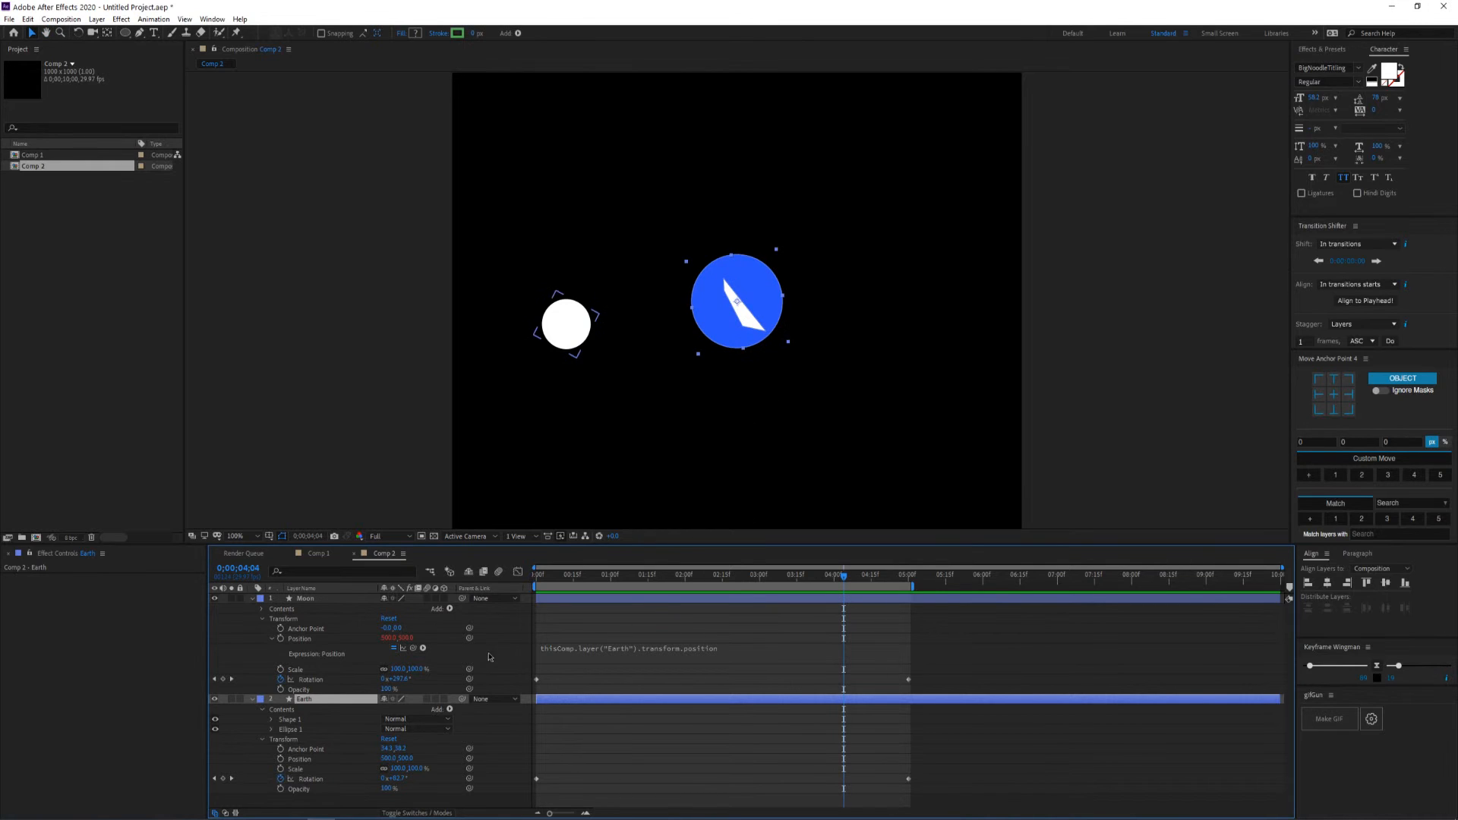
pyautogui.moveTo(738, 278); pyautogui.dragTo(731, 211)
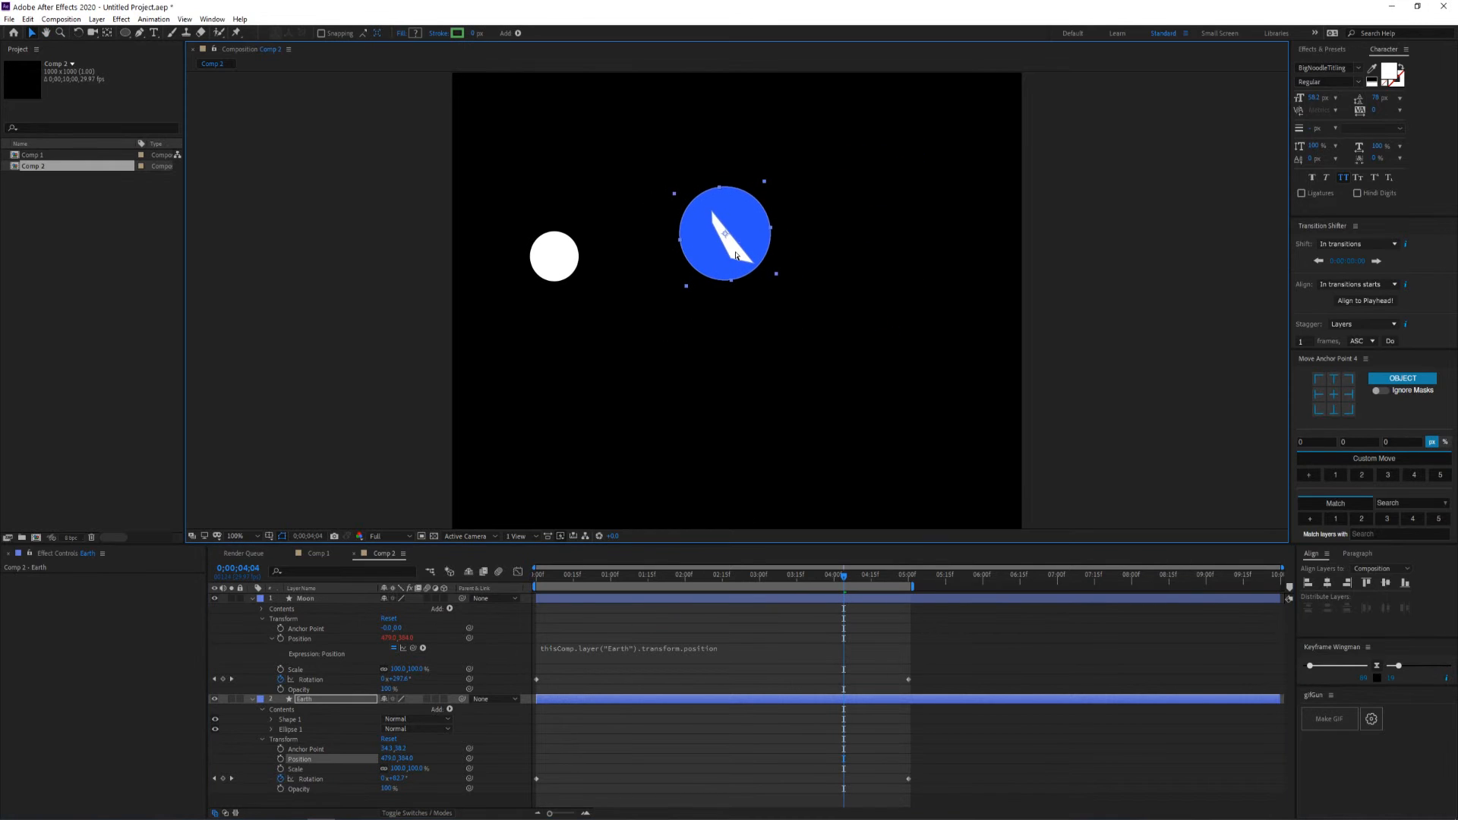
pyautogui.hotkey('ctrl', 'z')
# Link the Moon's Scale to Earth's Scale with the pick-whipped expression thisComp.layer("Earth").transform.scale
pyautogui.click(292, 670)
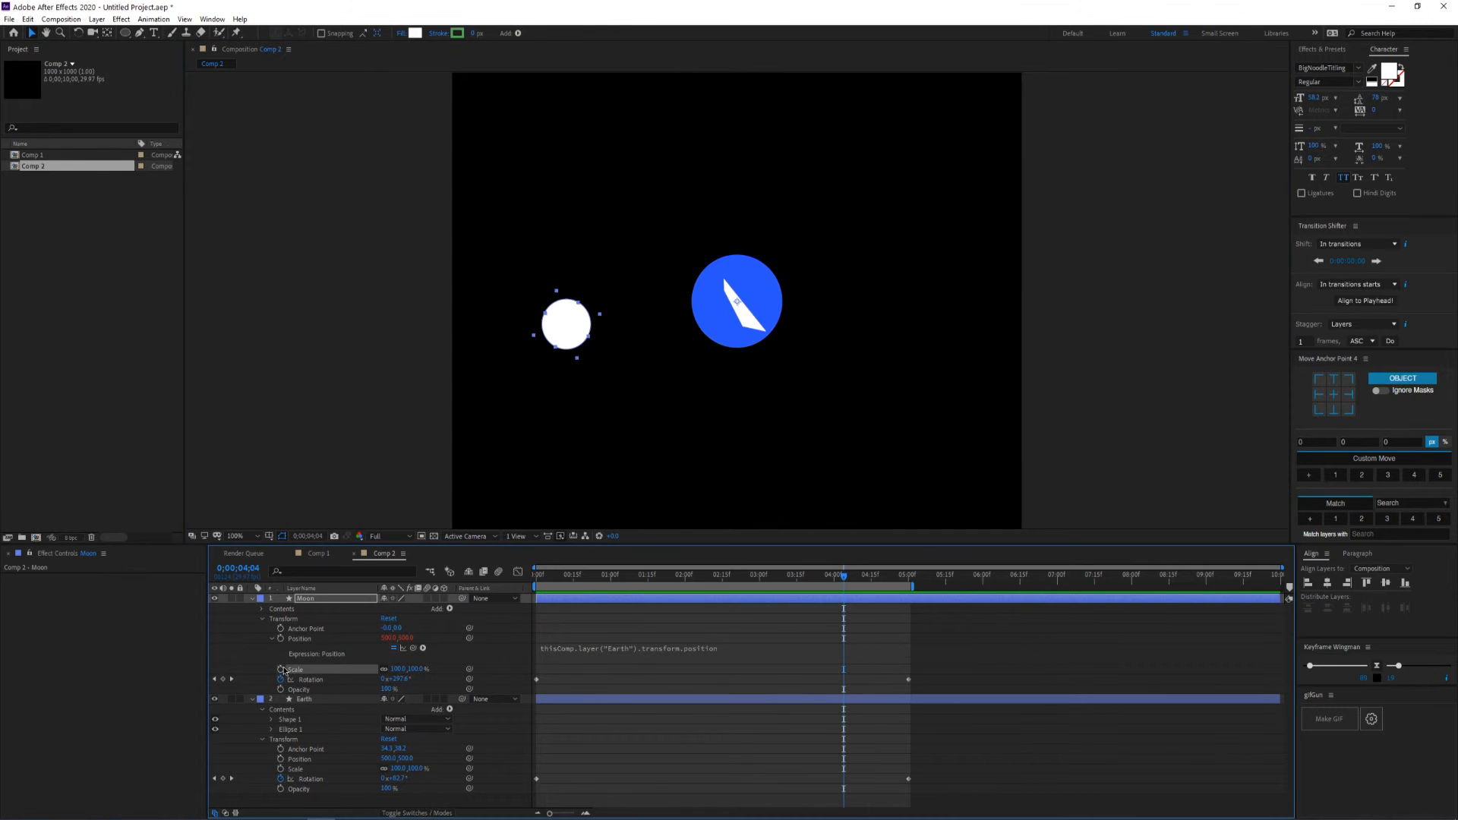
pyautogui.keyDown('alt'); pyautogui.click(281, 669); pyautogui.keyUp('alt')
pyautogui.moveTo(414, 679); pyautogui.dragTo(296, 790)
# Try enlarging Earth slightly at 0;00;01;21 to test the Scale link, and undo the change
pyautogui.moveTo(670, 577)
pyautogui.mouseDown()
pyautogui.moveTo(640, 579)
pyautogui.moveTo(662, 578)
pyautogui.mouseUp()
pyautogui.click(736, 346)
pyautogui.press('s')
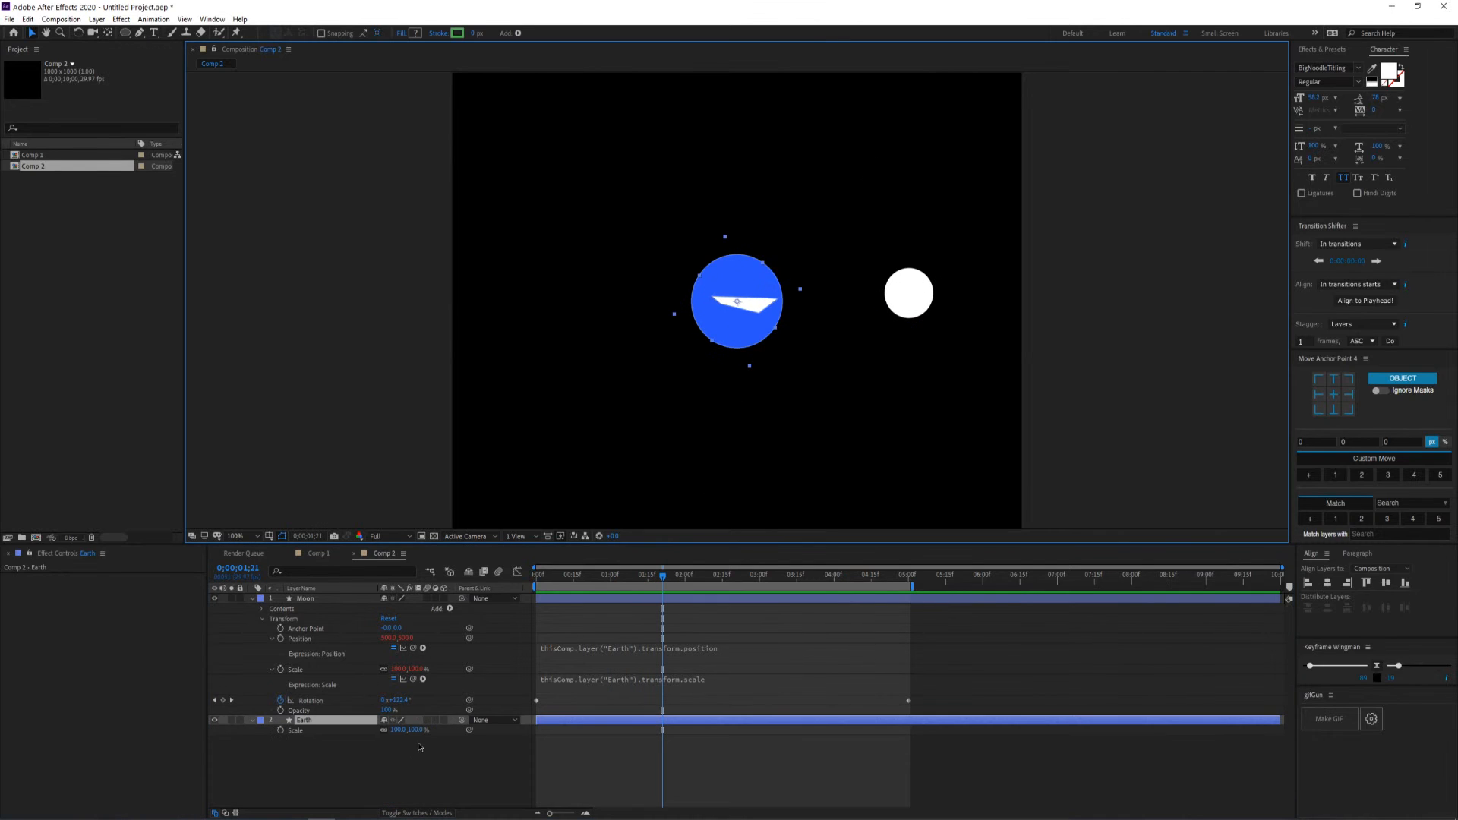
pyautogui.moveTo(416, 730)
pyautogui.mouseDown()
pyautogui.moveTo(396, 730)
pyautogui.moveTo(432, 728)
pyautogui.mouseUp()
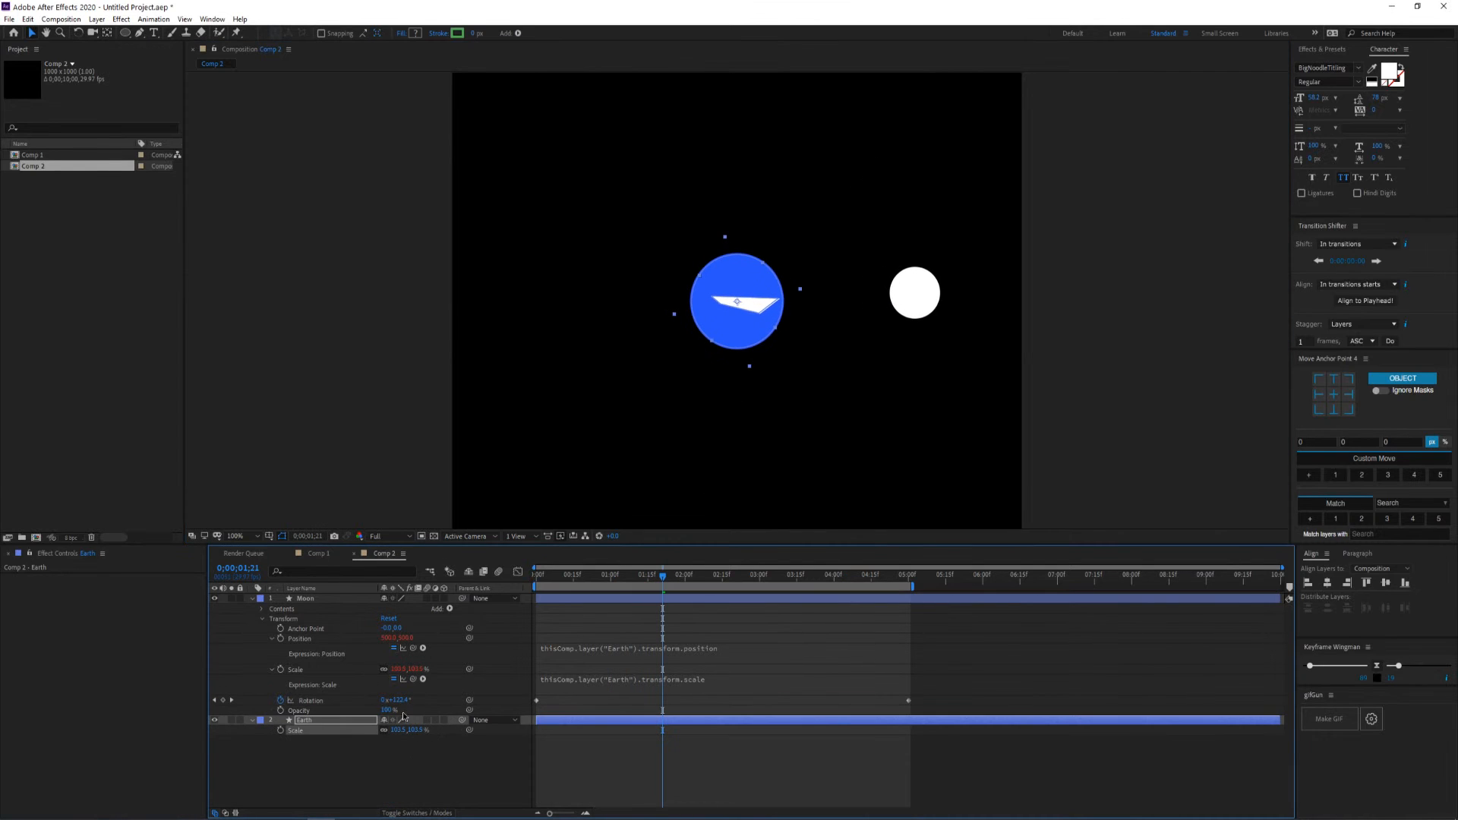
pyautogui.hotkey('ctrl', 'z')
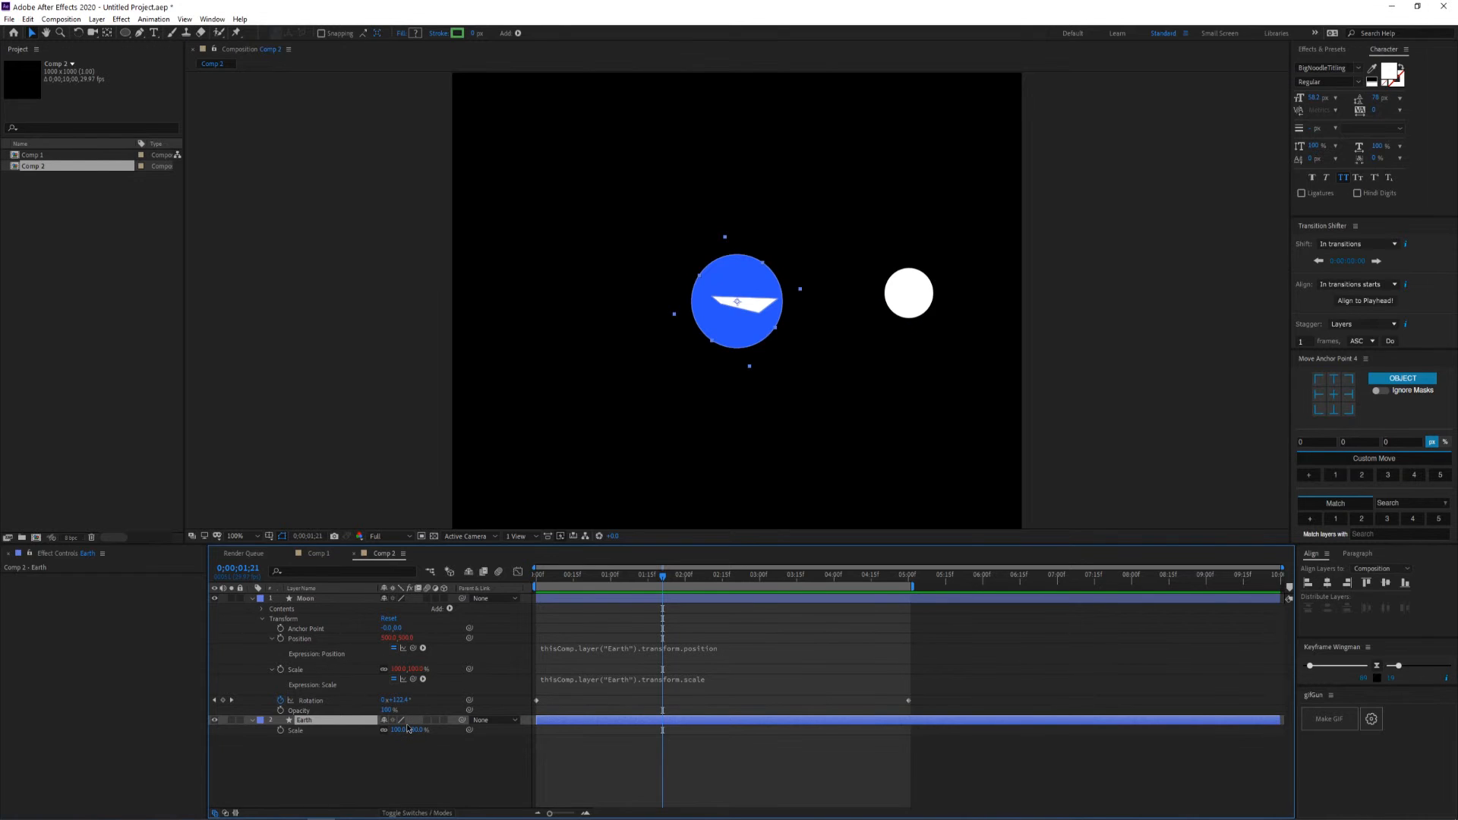
# Move Earth up and to the left in the composition, and reveal its Anchor Point property
pyautogui.press('p')
pyautogui.moveTo(732, 314); pyautogui.dragTo(705, 241)
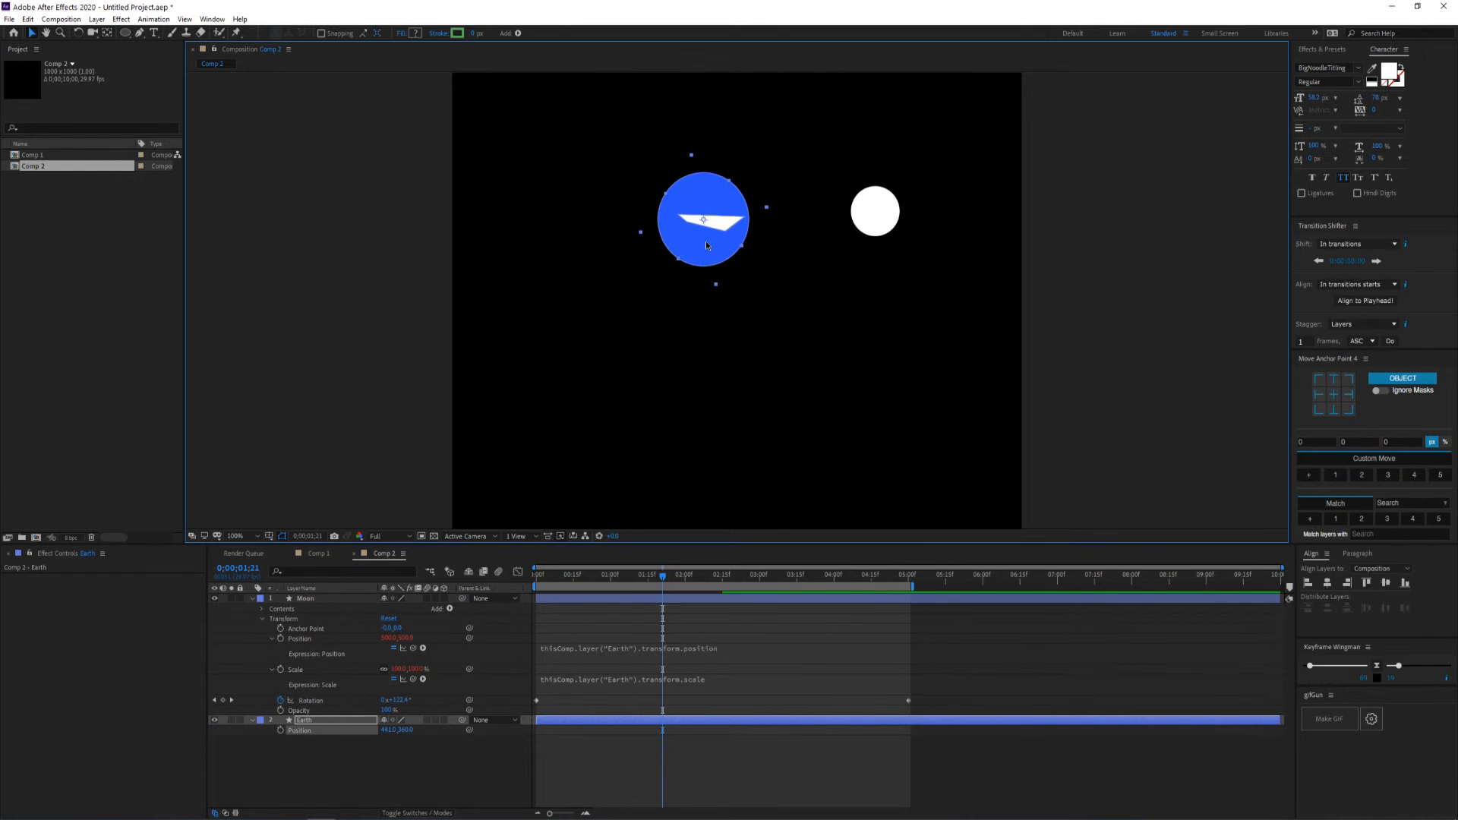
pyautogui.press('a')
pyautogui.moveTo(402, 731); pyautogui.dragTo(452, 711)
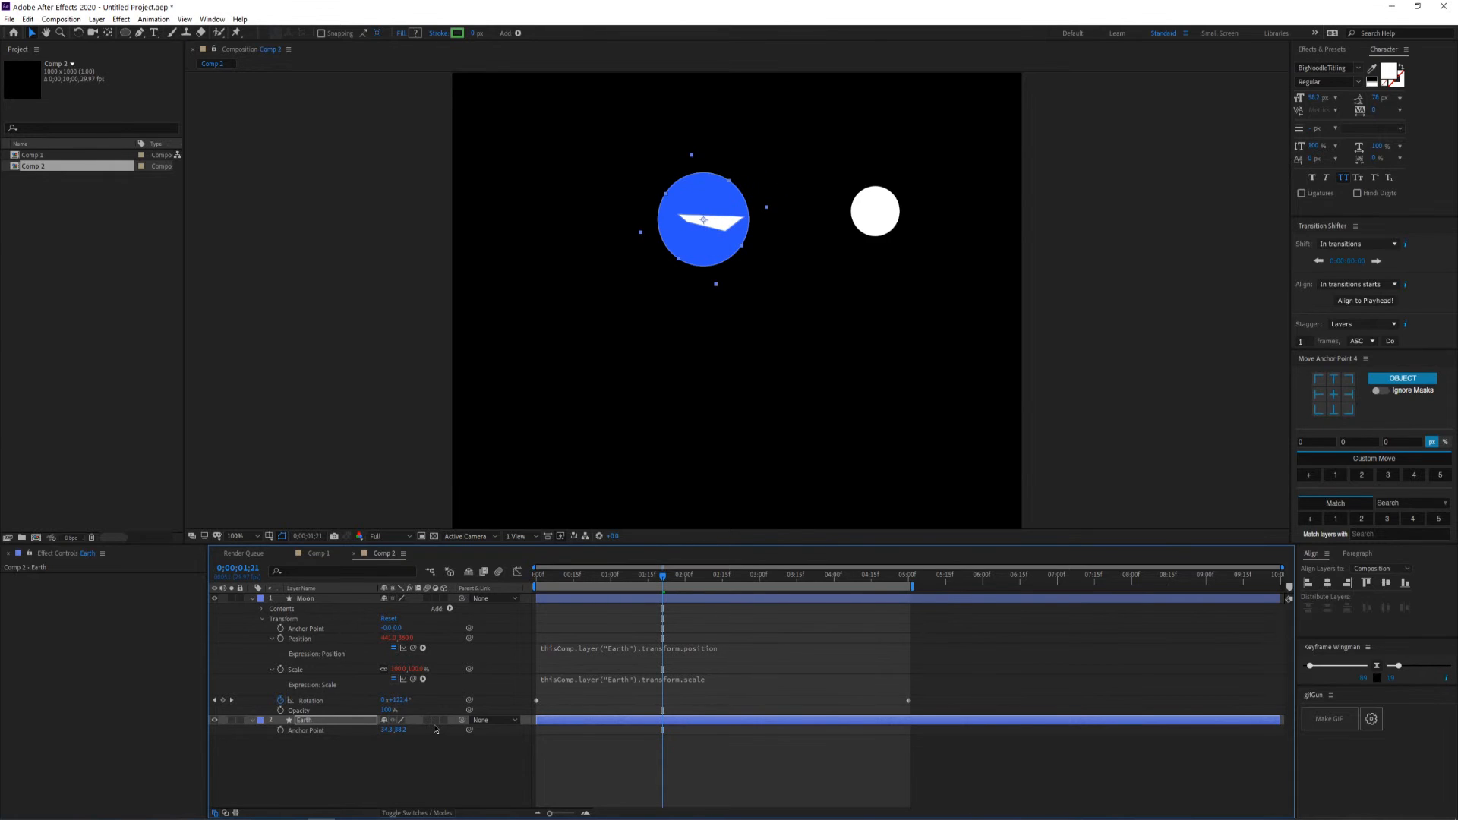
# Try moving the position-linked Moon toward Earth, and shift Earth slightly downward instead
pyautogui.click(875, 217)
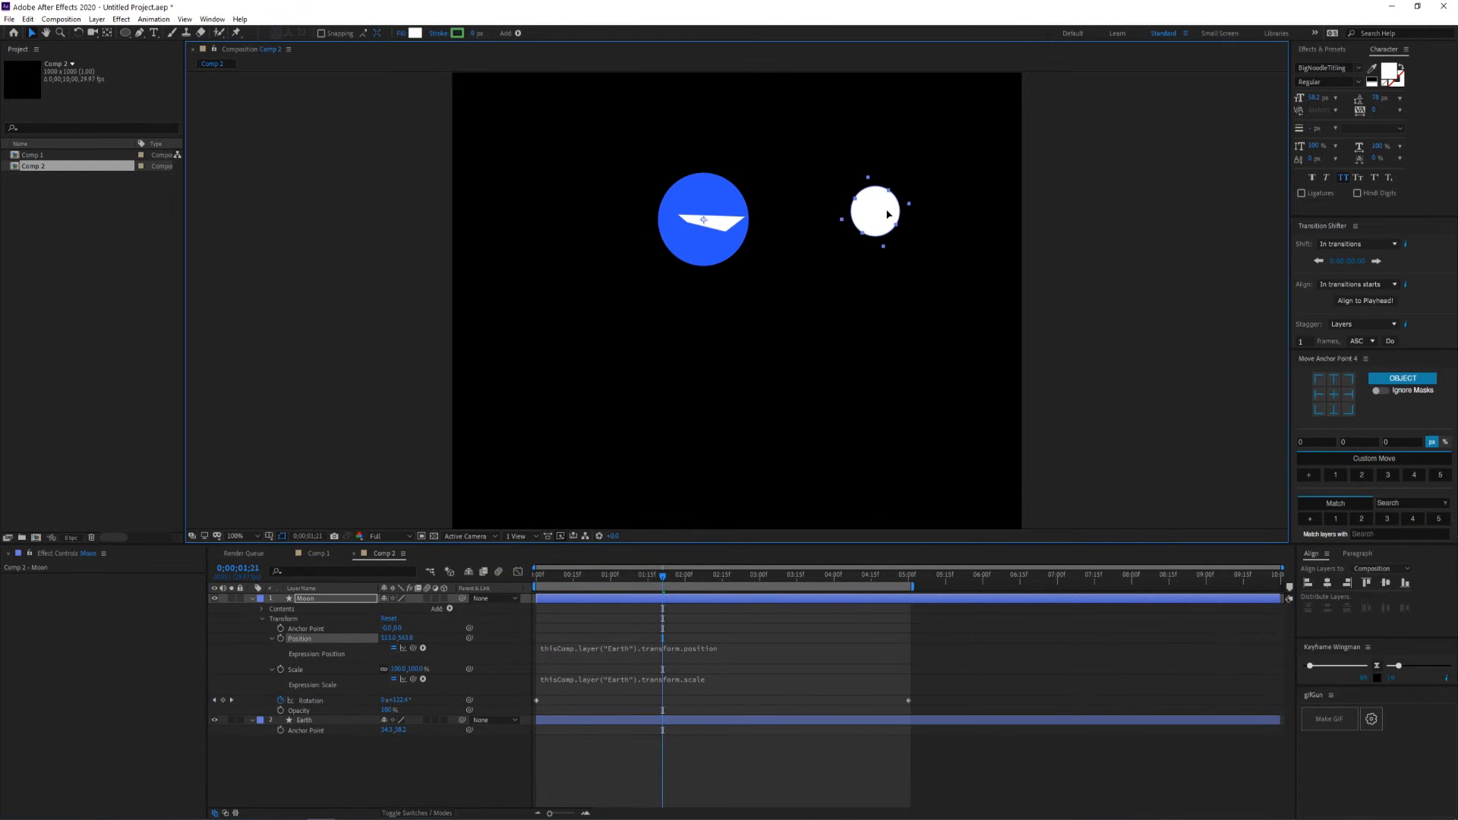
pyautogui.moveTo(887, 214); pyautogui.dragTo(726, 240)
pyautogui.moveTo(709, 231); pyautogui.dragTo(709, 250)
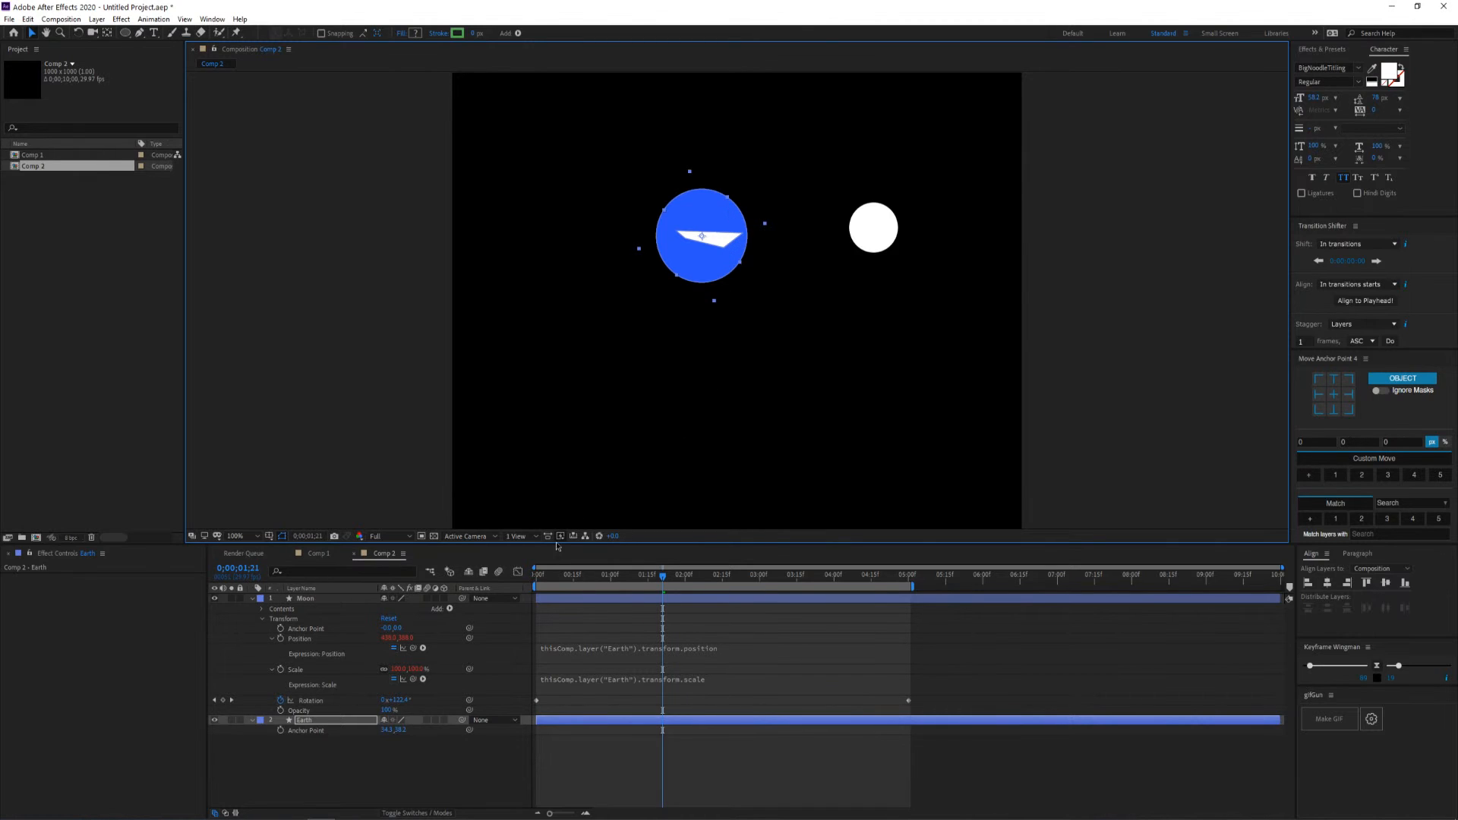
# Offset Earth's Anchor Point horizontally, and play back the animation to check the effect on both layers
pyautogui.moveTo(390, 729)
pyautogui.mouseDown()
pyautogui.moveTo(415, 726)
pyautogui.moveTo(377, 719)
pyautogui.moveTo(407, 731)
pyautogui.mouseUp()
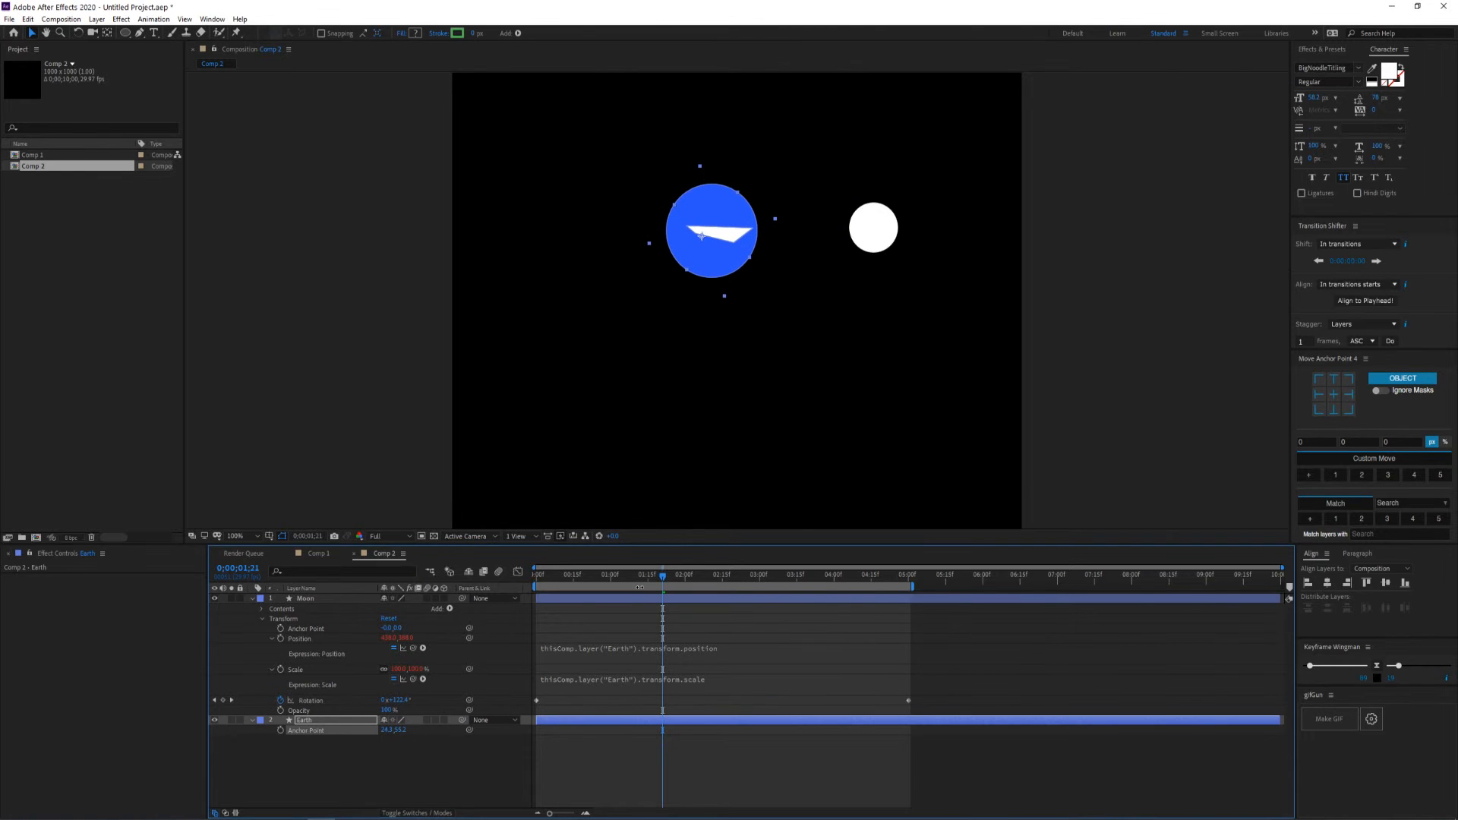
pyautogui.press('space')
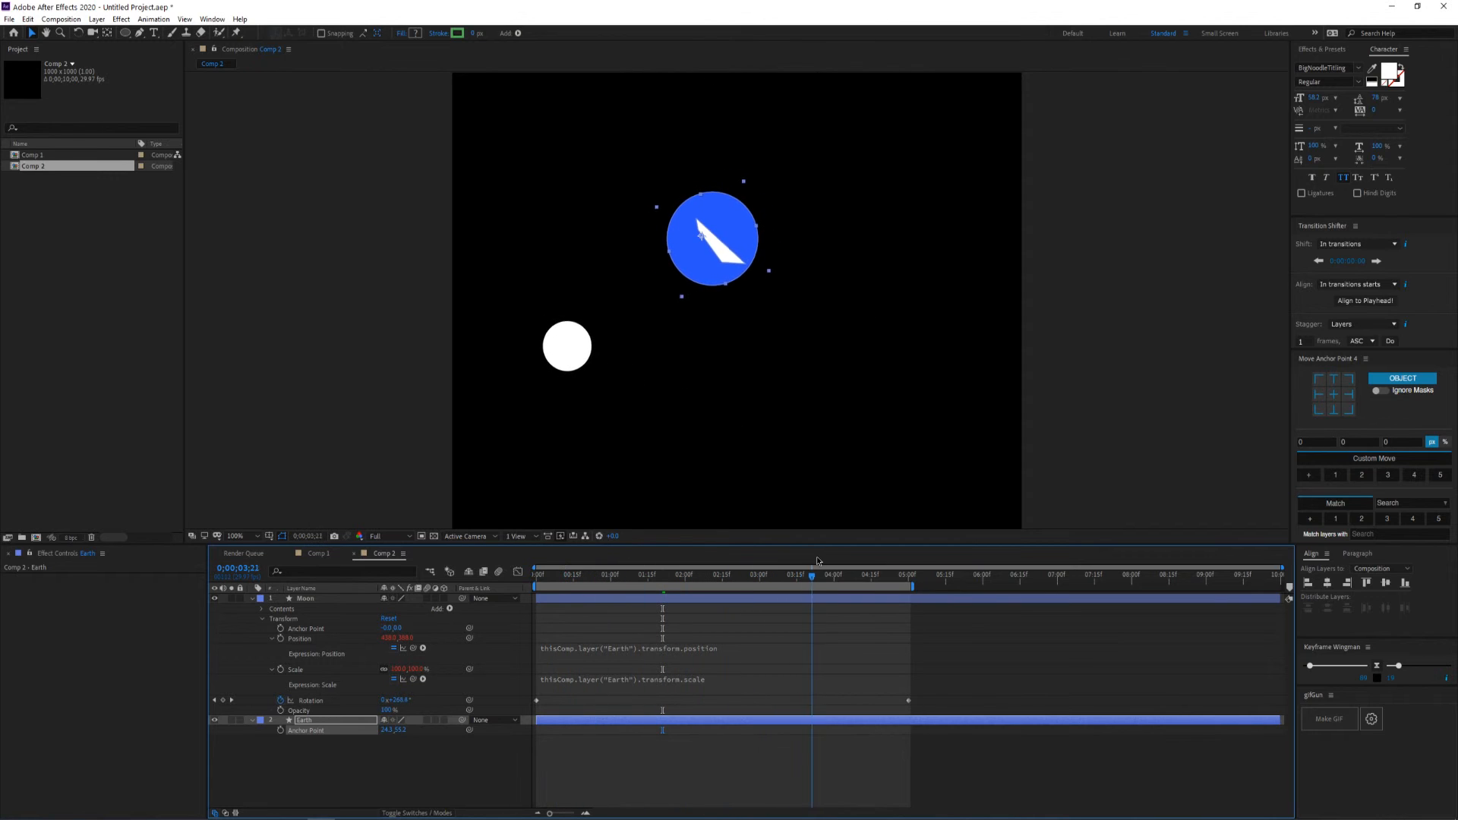
pyautogui.click(592, 569)
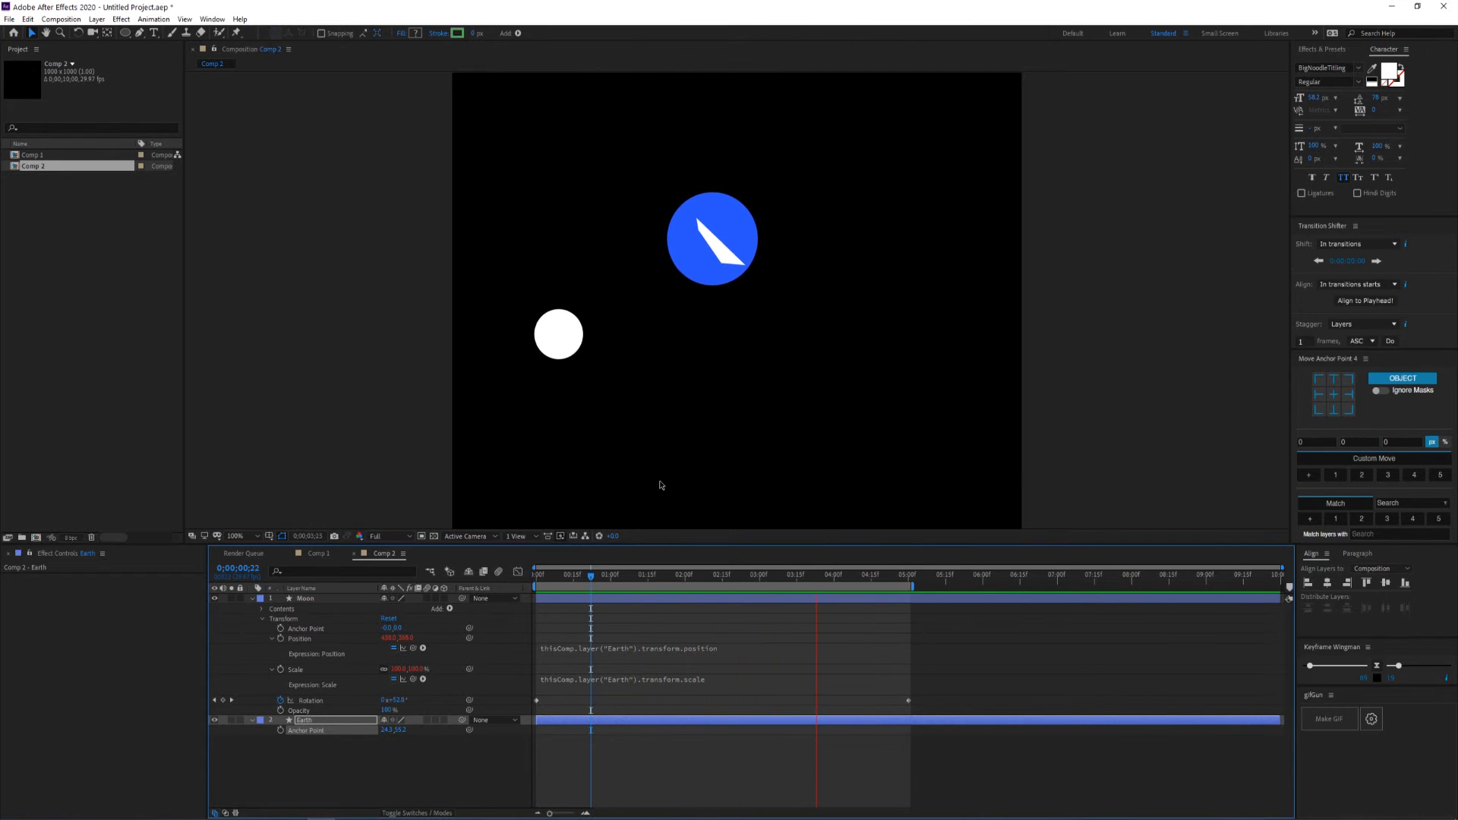
pyautogui.press('space')
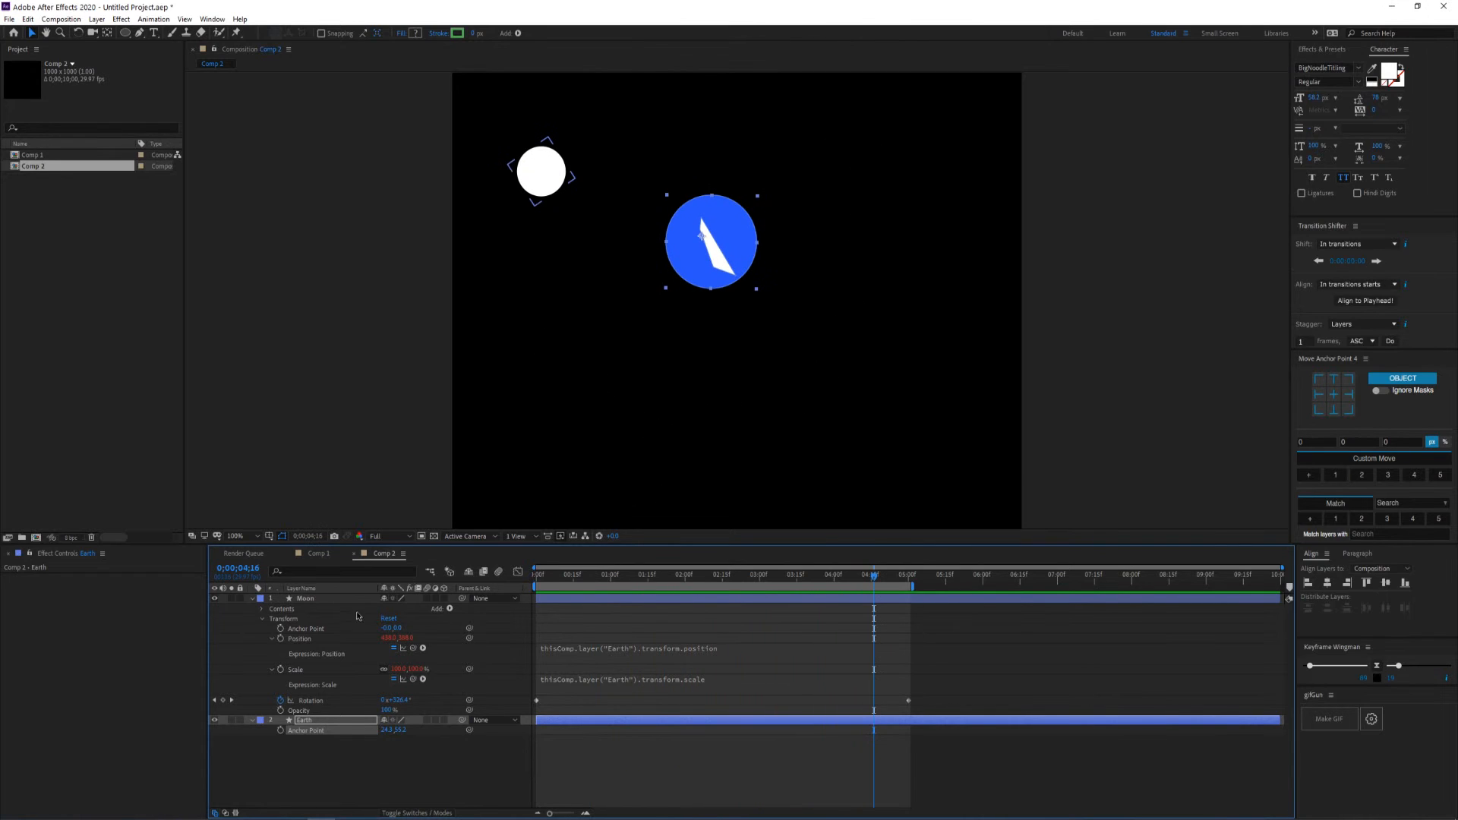
# Examine the expression on the Moon's Position property without changing it
pyautogui.click(597, 647)
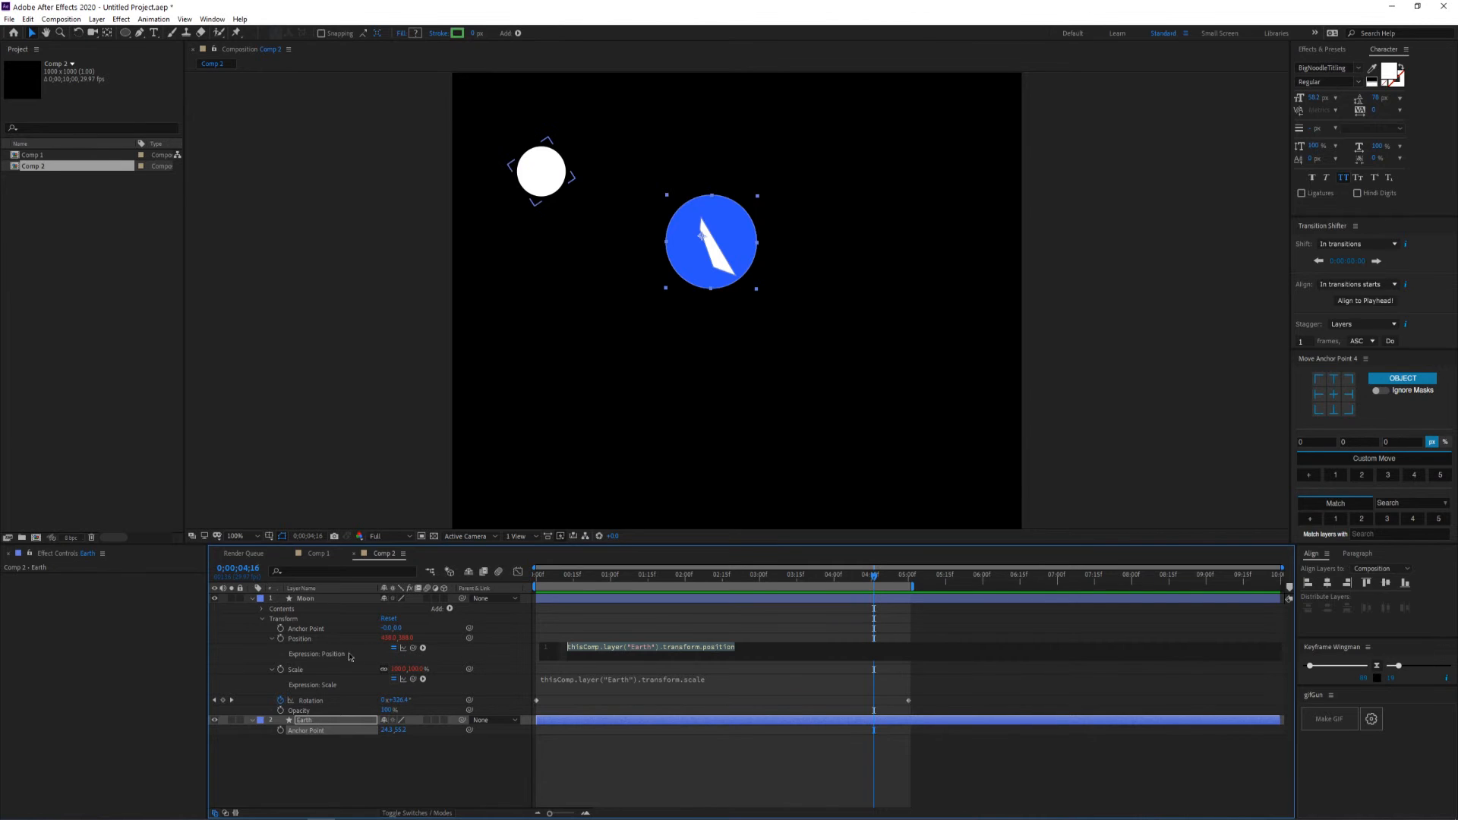
pyautogui.click(305, 640)
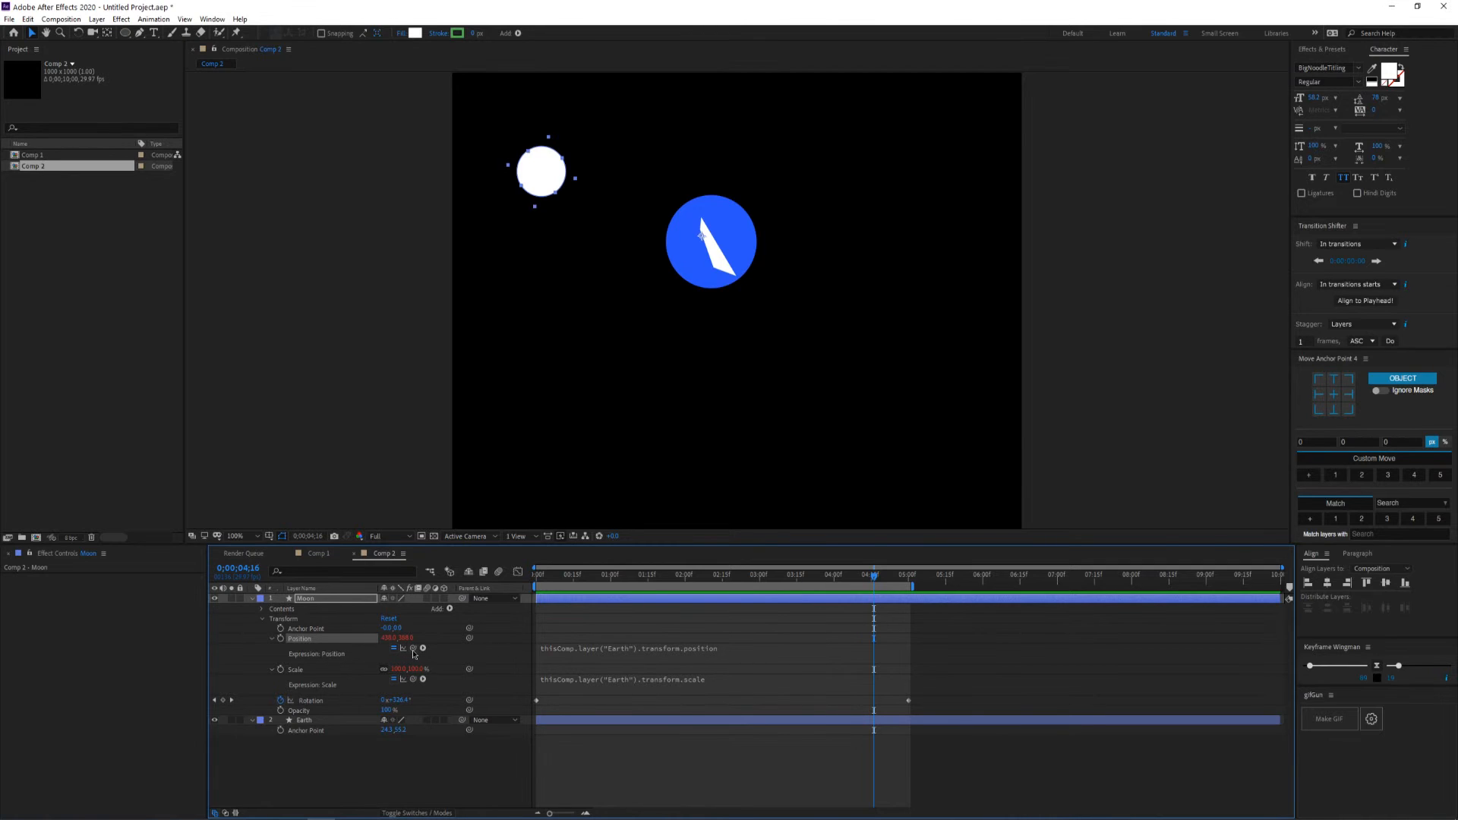
pyautogui.click(645, 627)
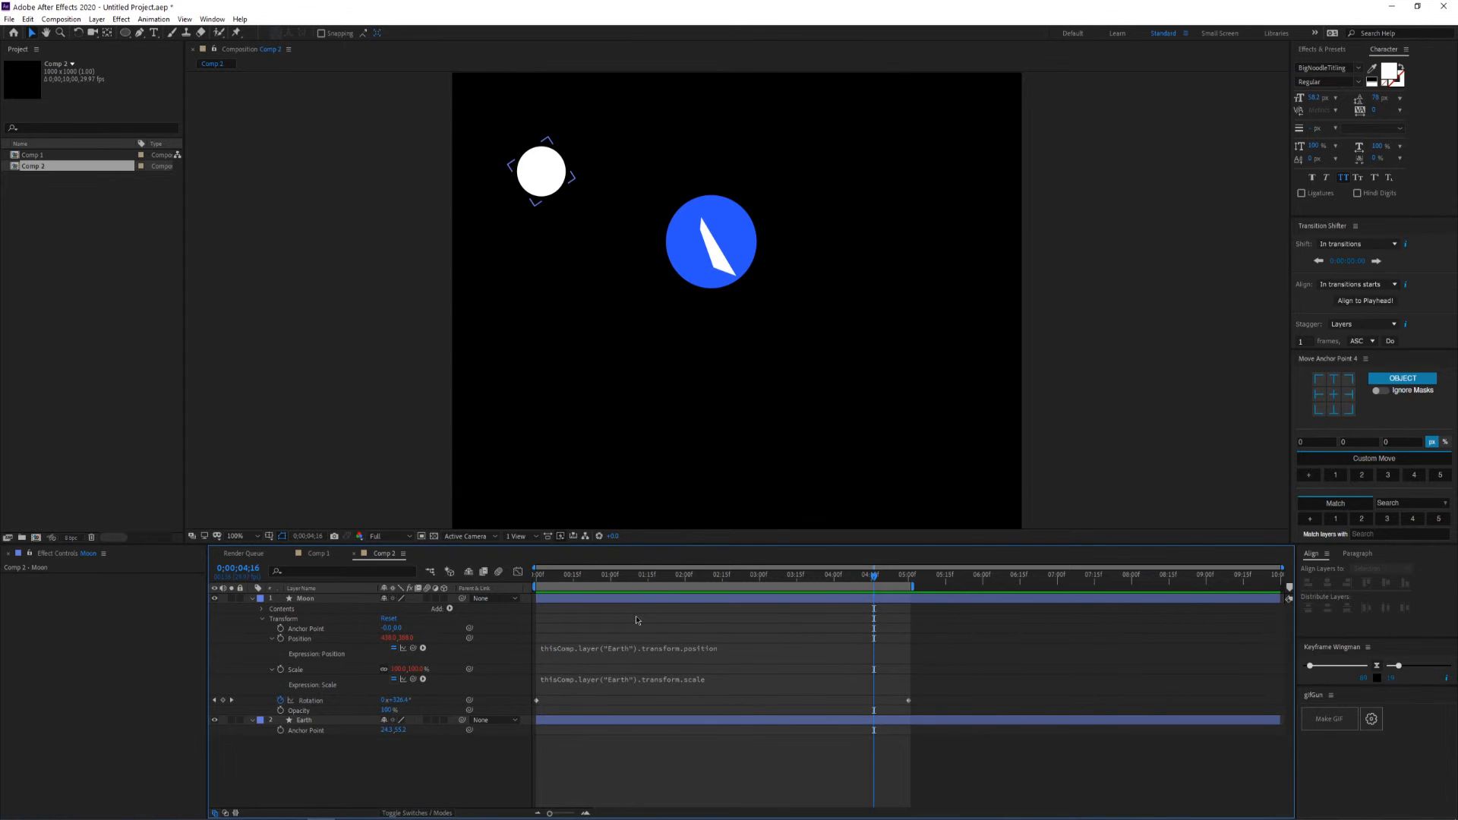
# Open Comp 1, scrub its parented Sun, Earth and Moon animation to 0;00;02;24, and switch away from After Effects
pyautogui.click(313, 554)
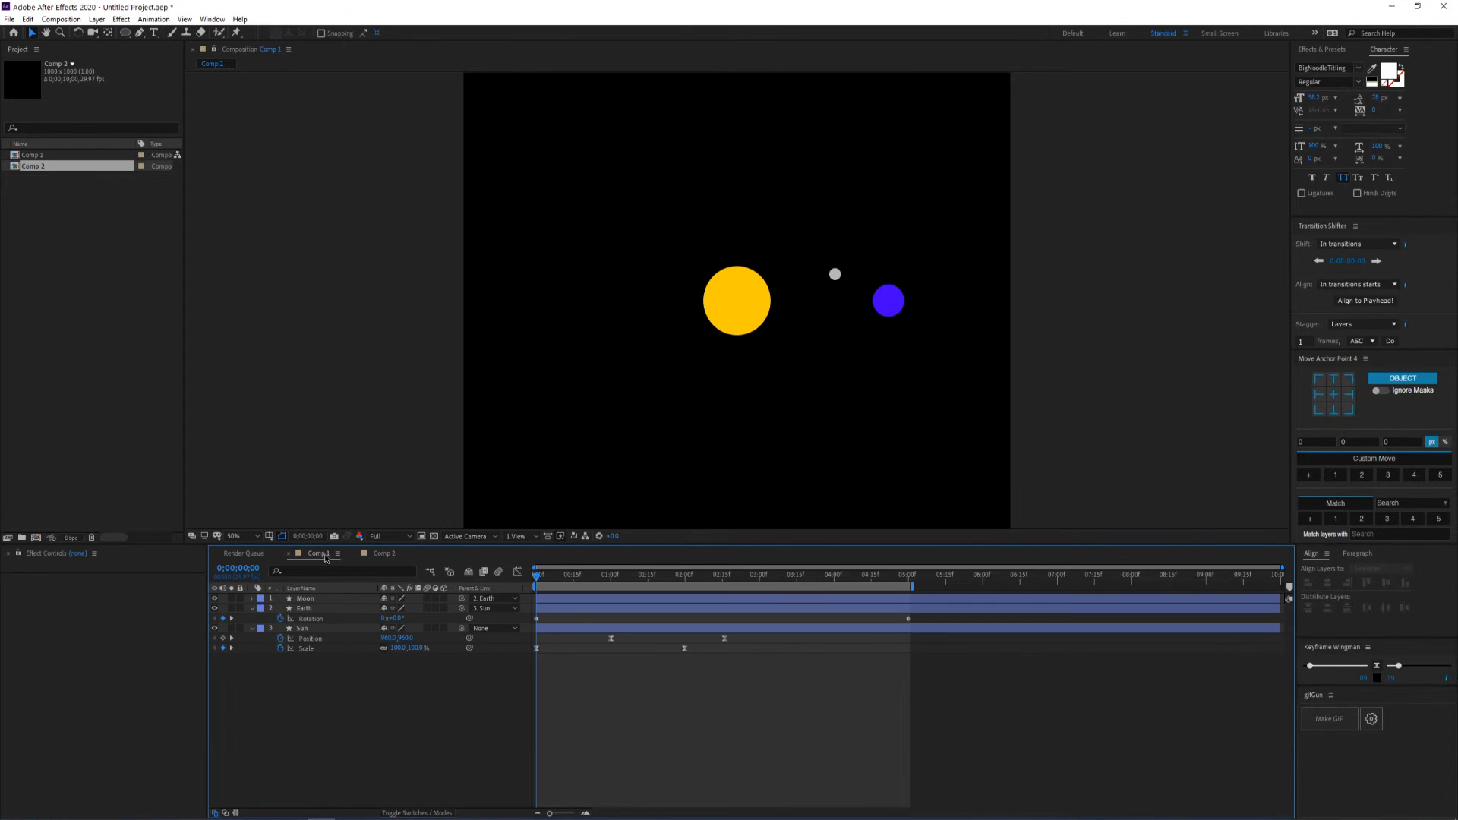
pyautogui.moveTo(668, 577); pyautogui.dragTo(517, 562)
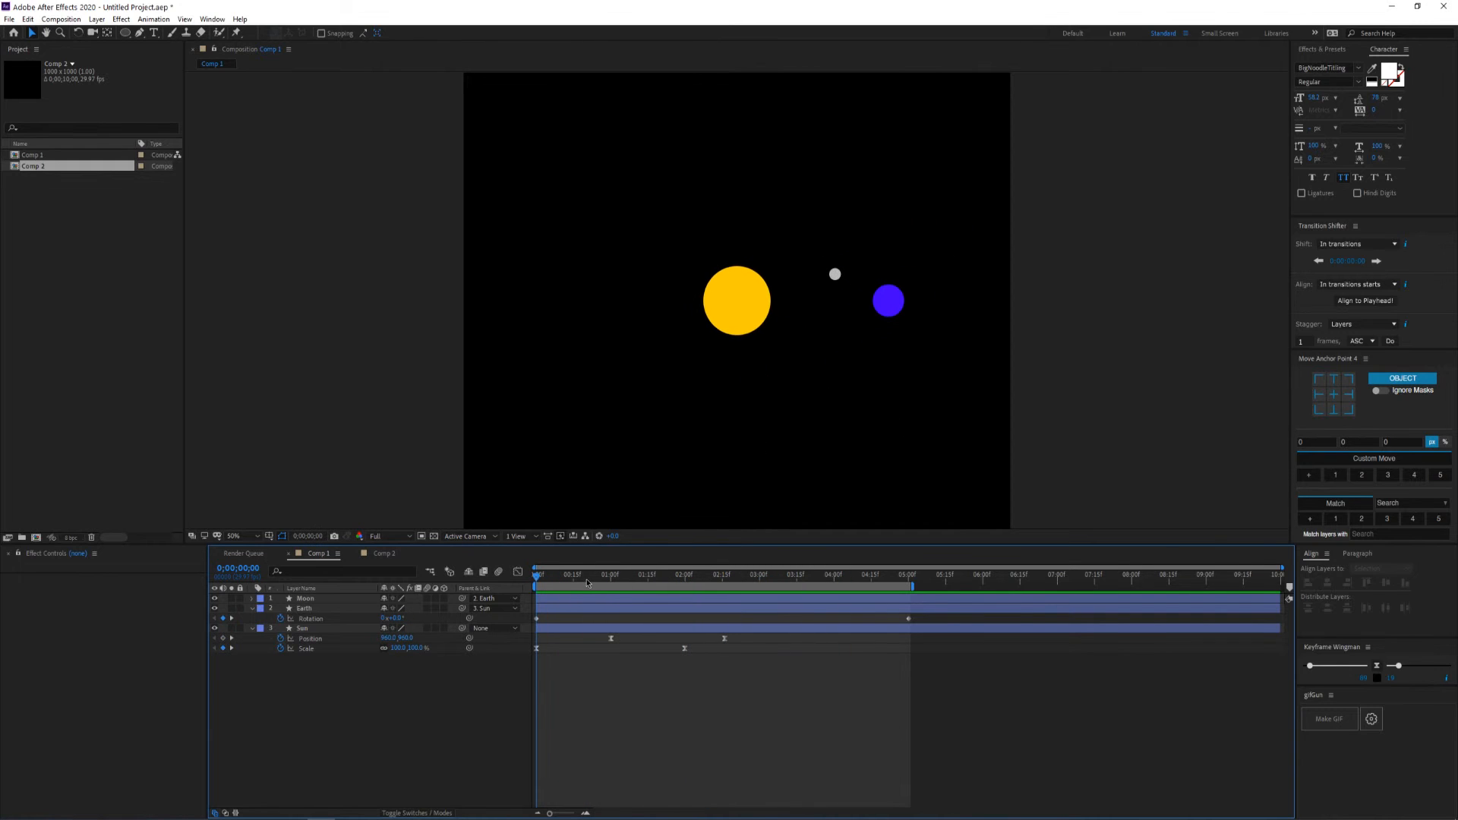
pyautogui.moveTo(587, 583); pyautogui.dragTo(744, 576)
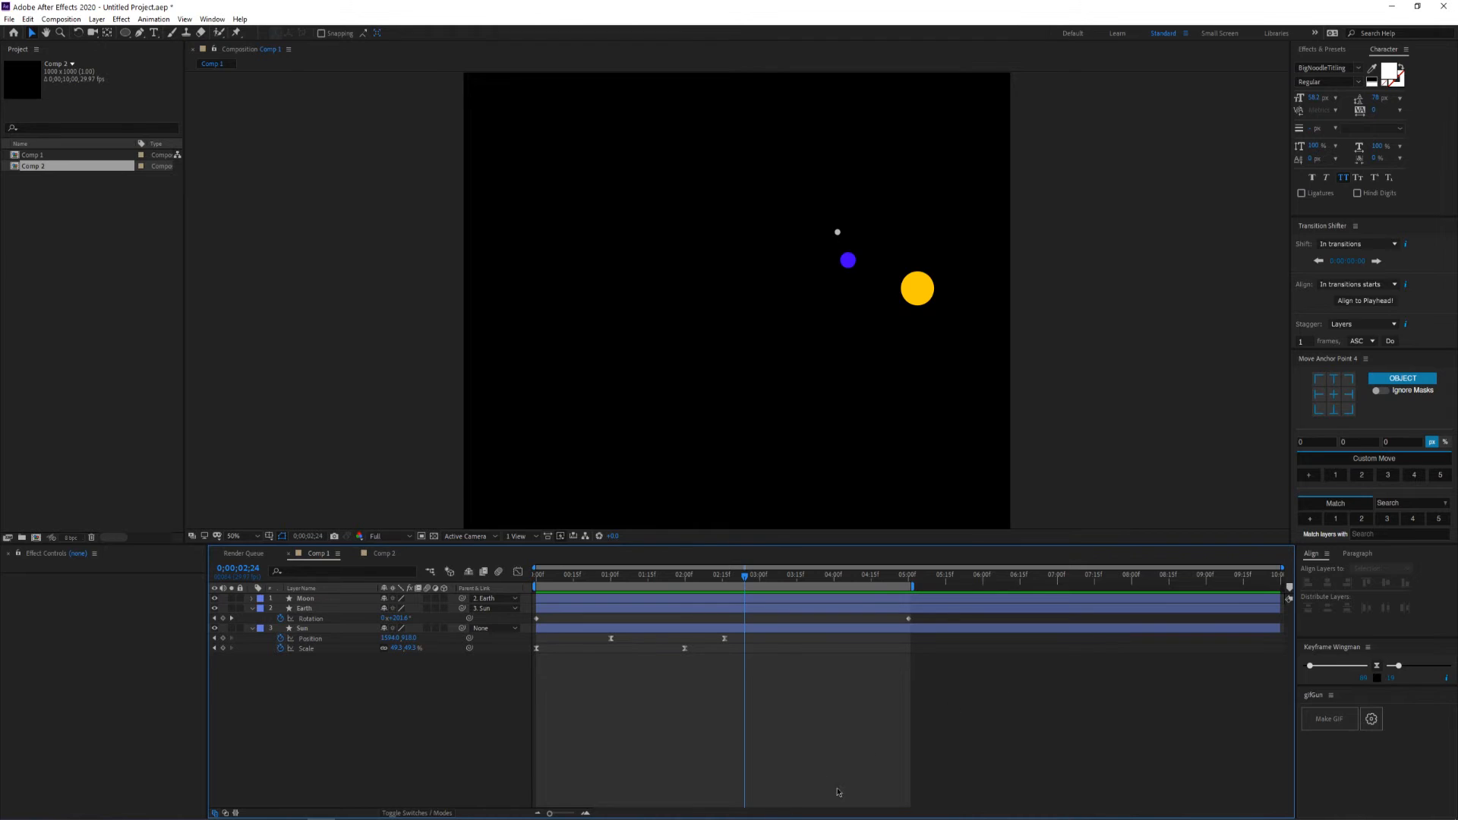
pyautogui.hotkey('alt', 'Tab')
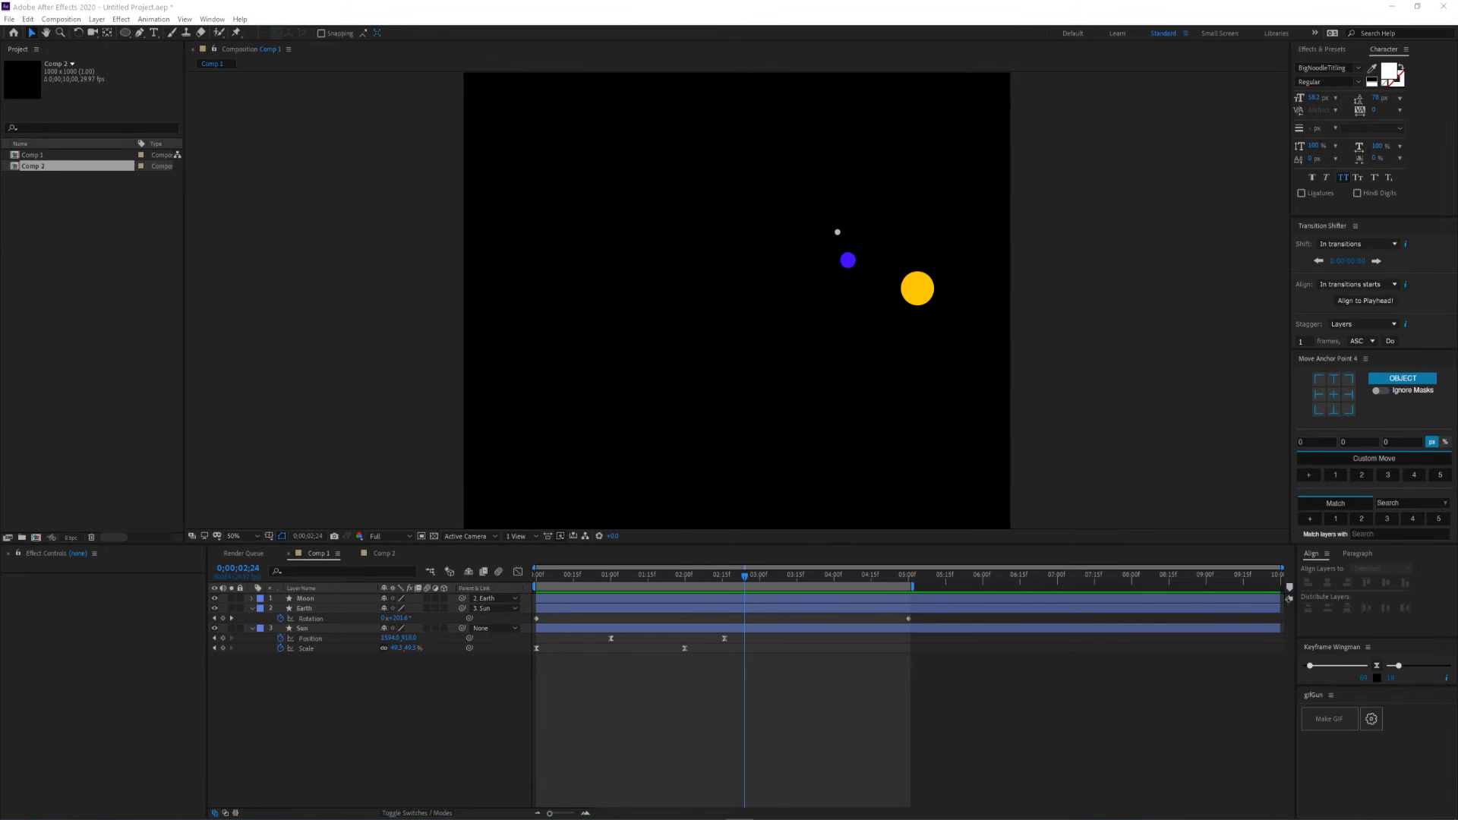